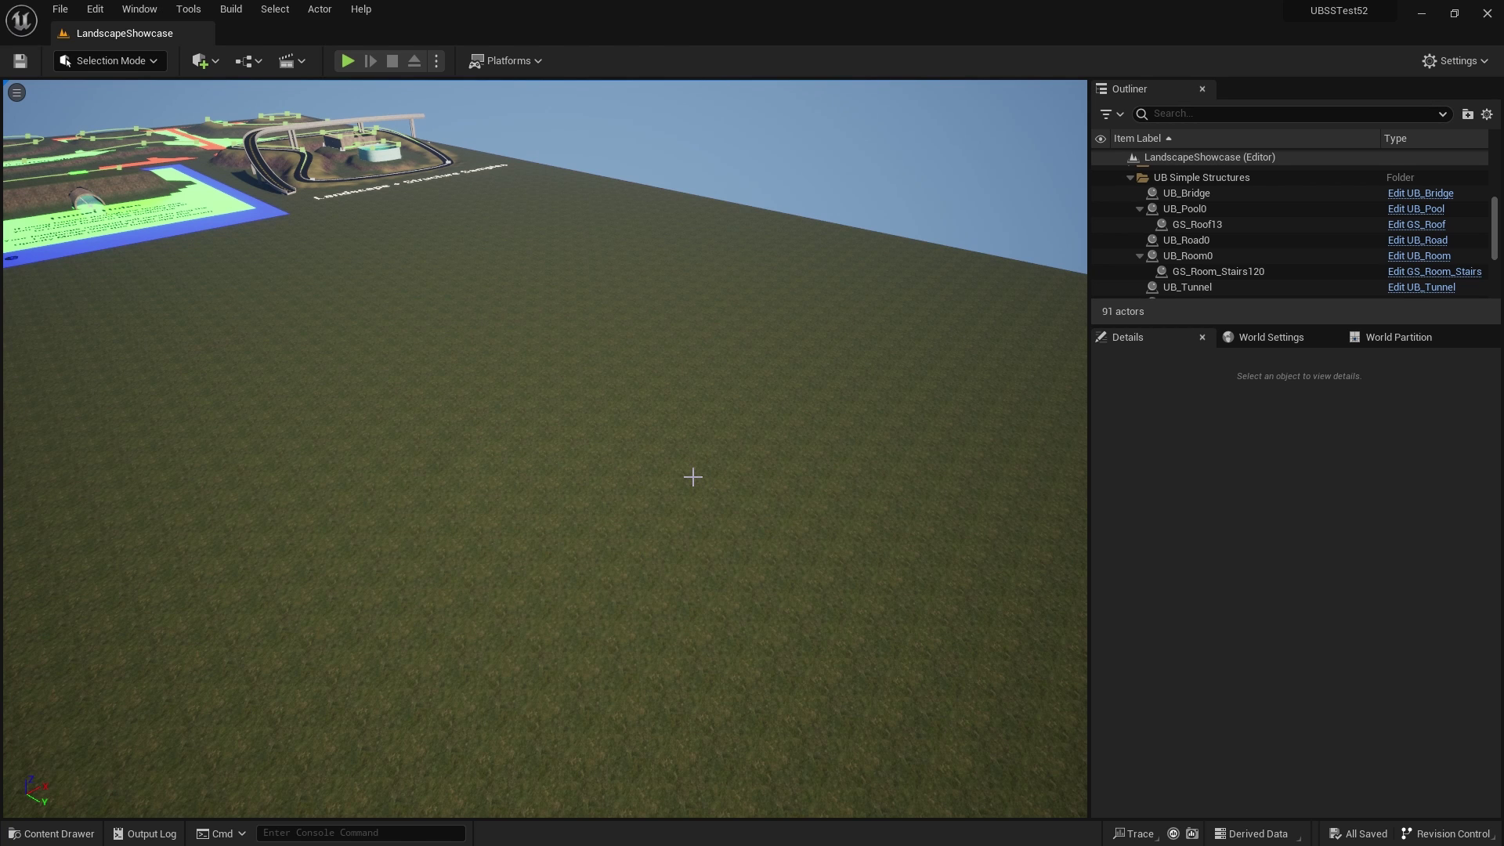
Step: In Landscape Mode's Blueprint tool, place a UB_Landscape_Deformer brush on the open terrain
left_click(692, 476)
key("shift+2")
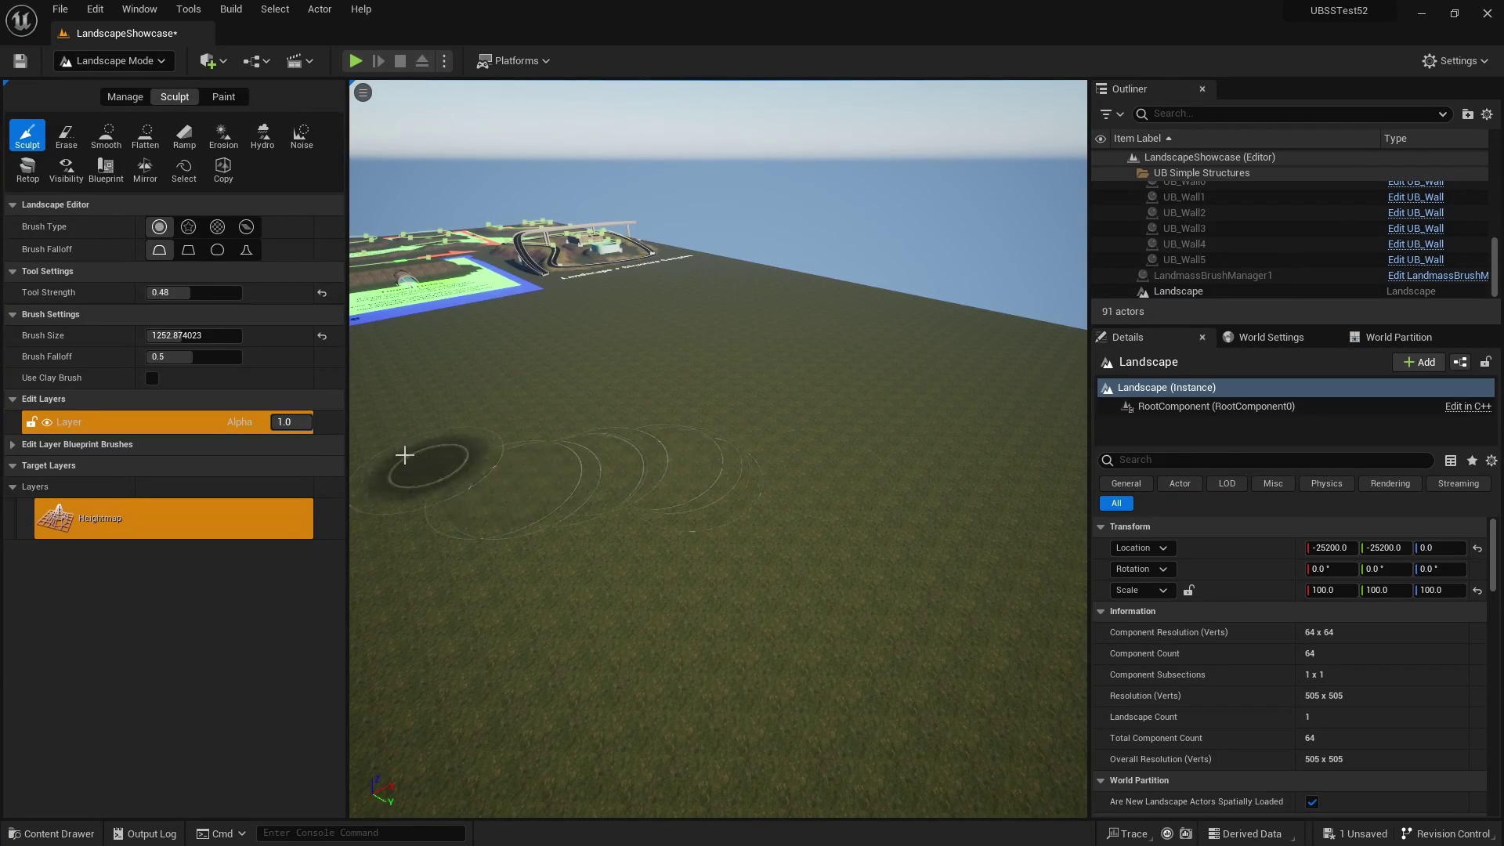
left_click(104, 173)
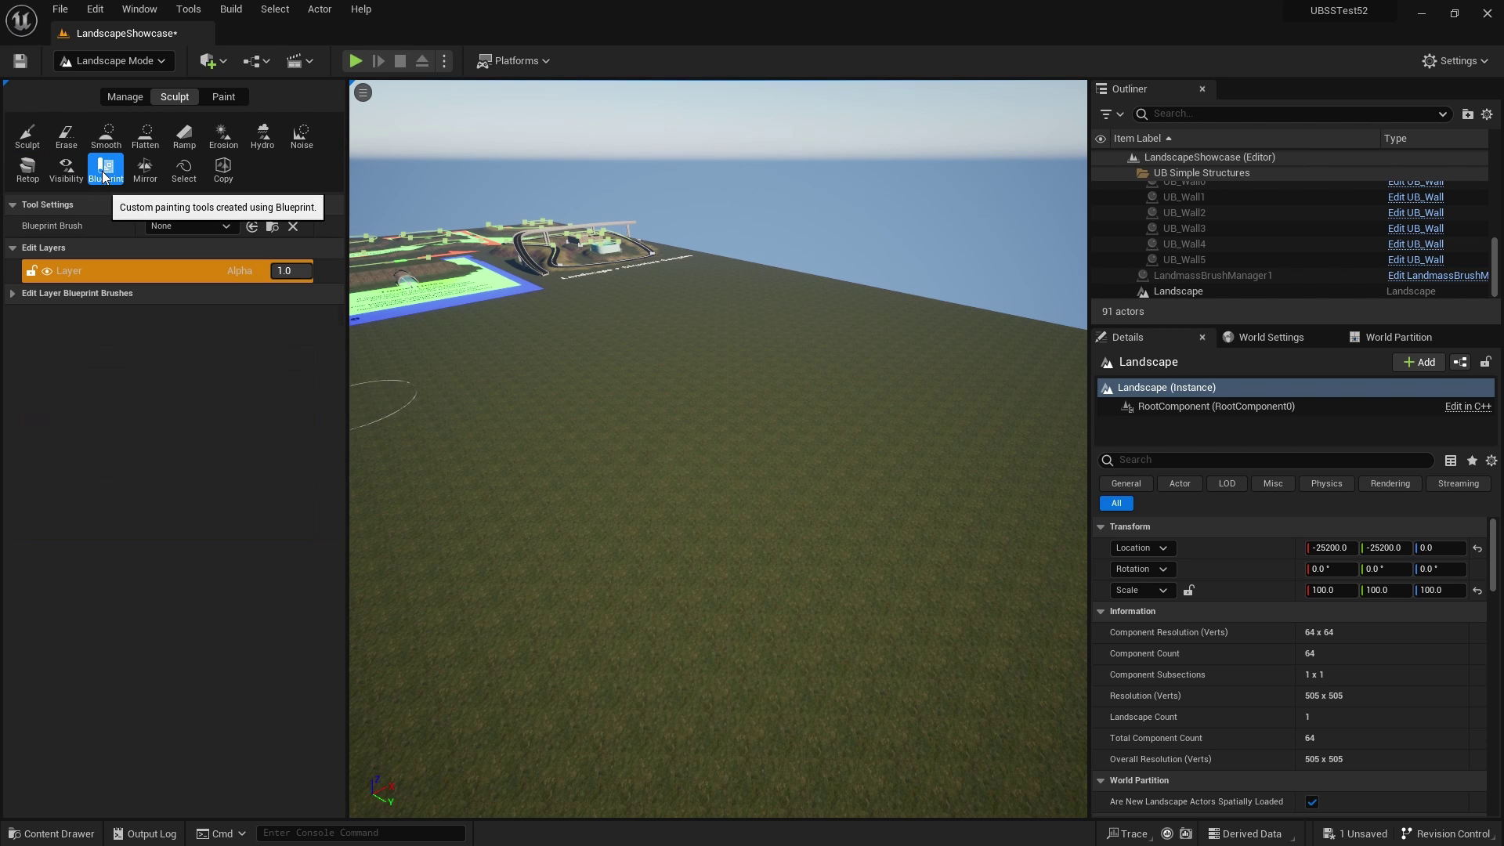
left_click(218, 229)
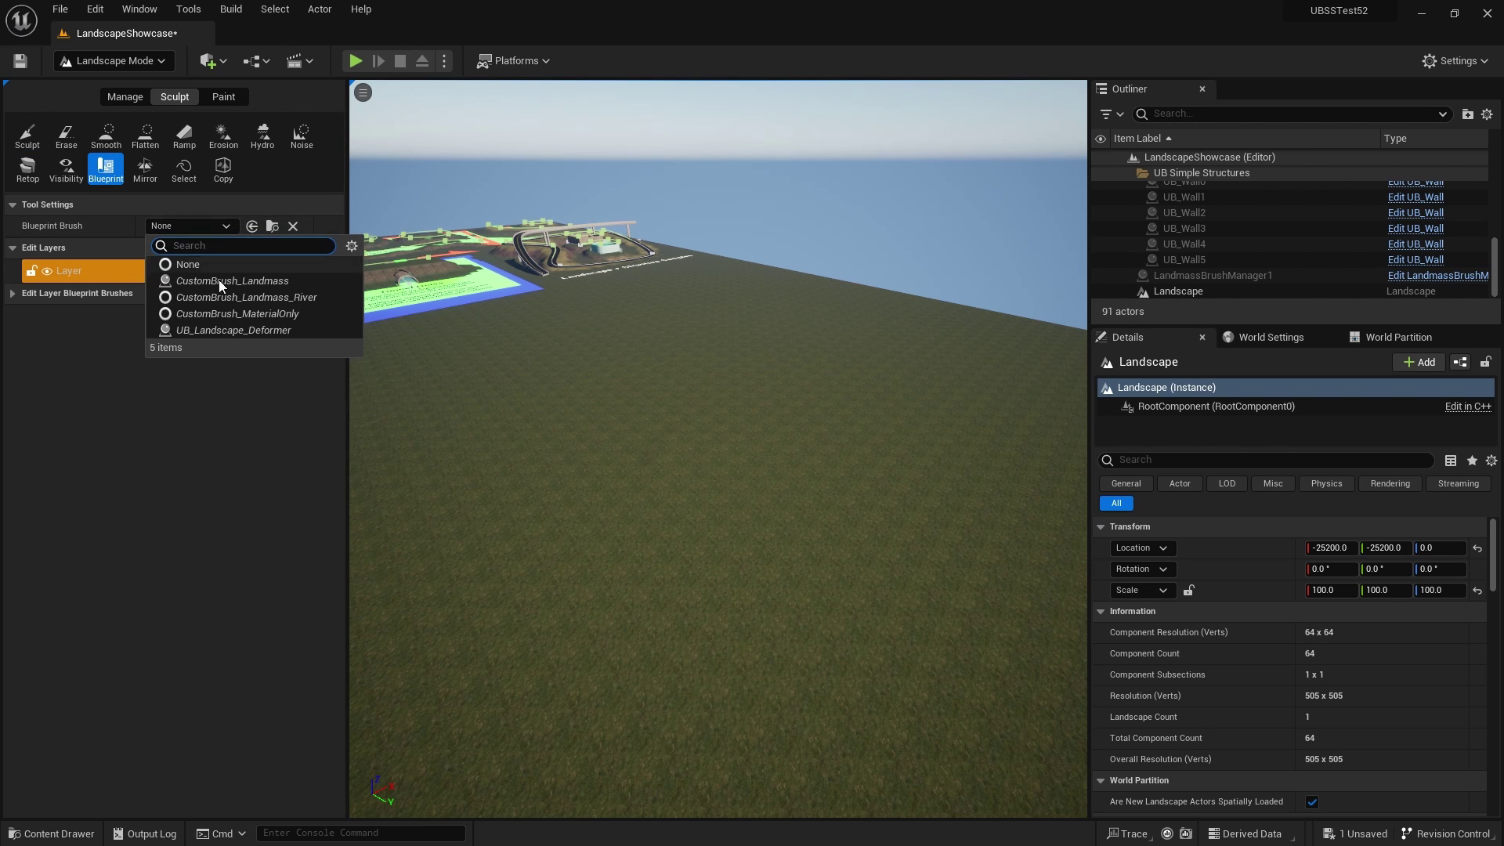
left_click(214, 328)
left_click(723, 461)
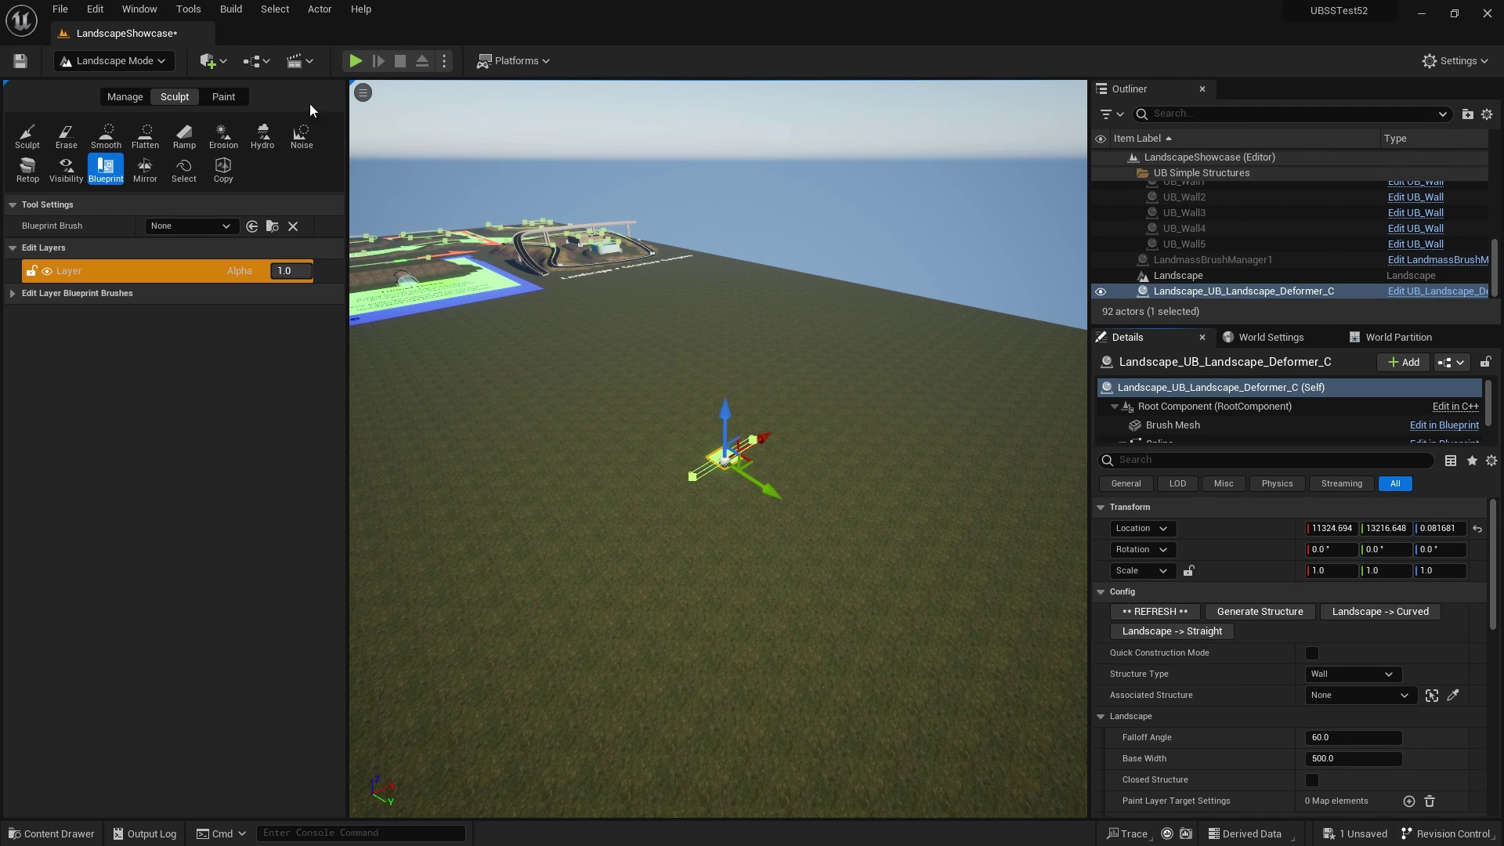
Step: Return to Selection Mode and select the deformer brush actor
left_click(149, 62)
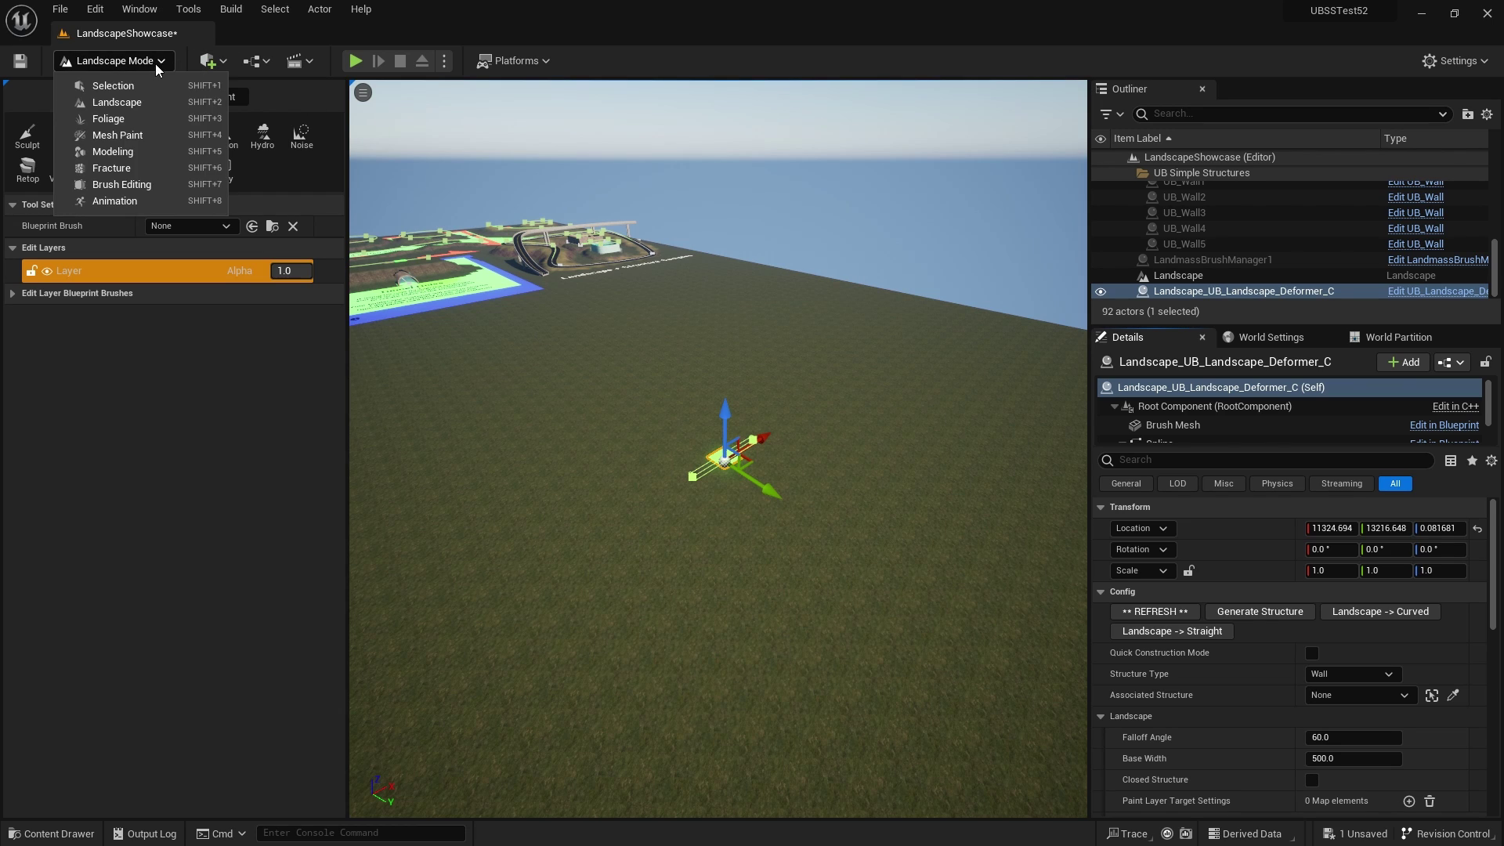
left_click(111, 86)
right_click_drag(641, 444, 563, 446)
key("d")
key("w")
left_click(564, 447)
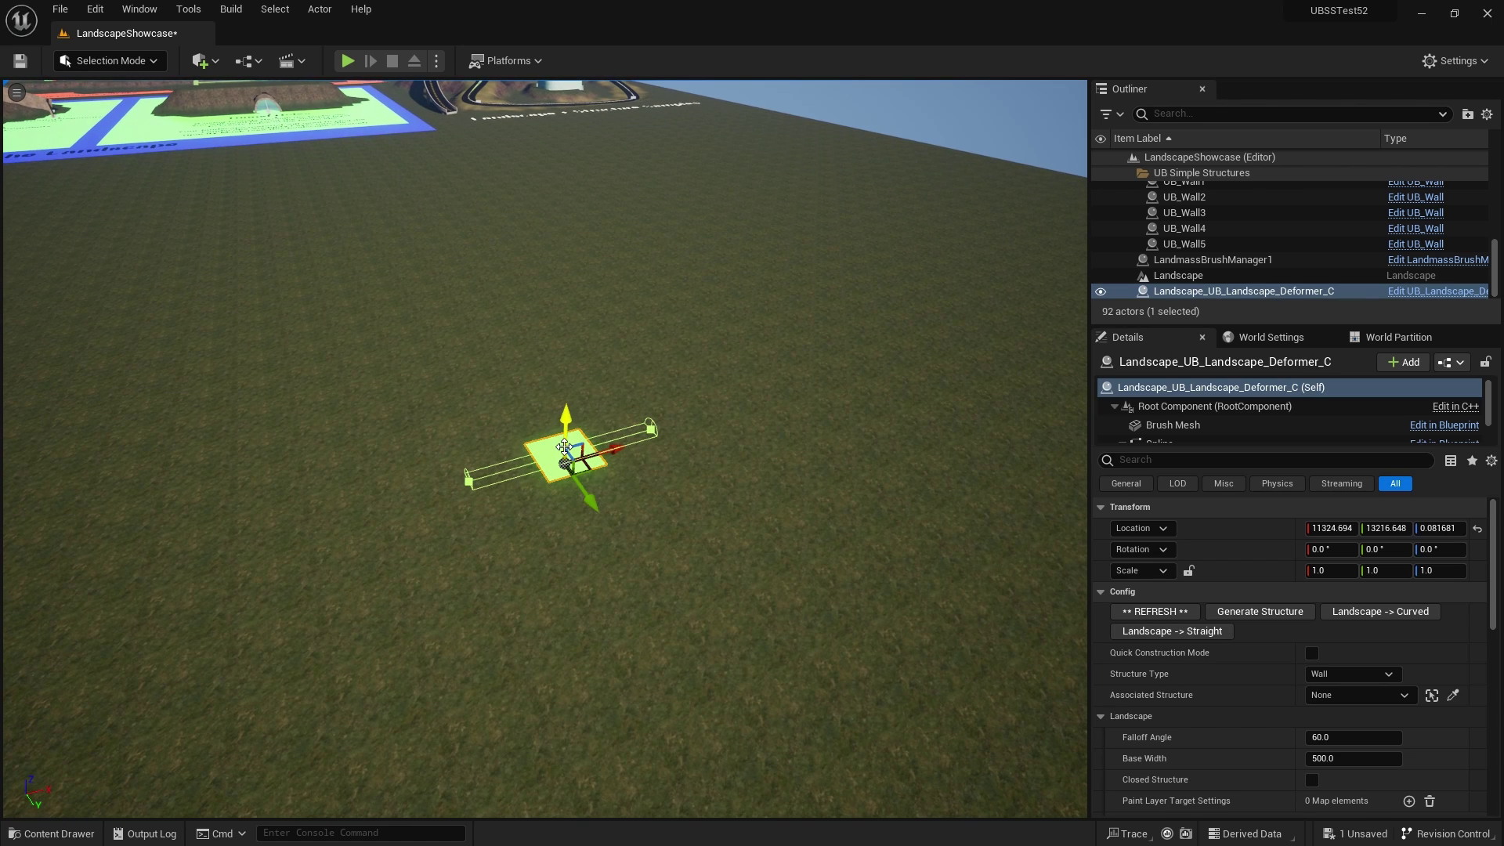
Step: Raise the deformer slightly along Z to push up a mound
left_click_drag(570, 383, 570, 377)
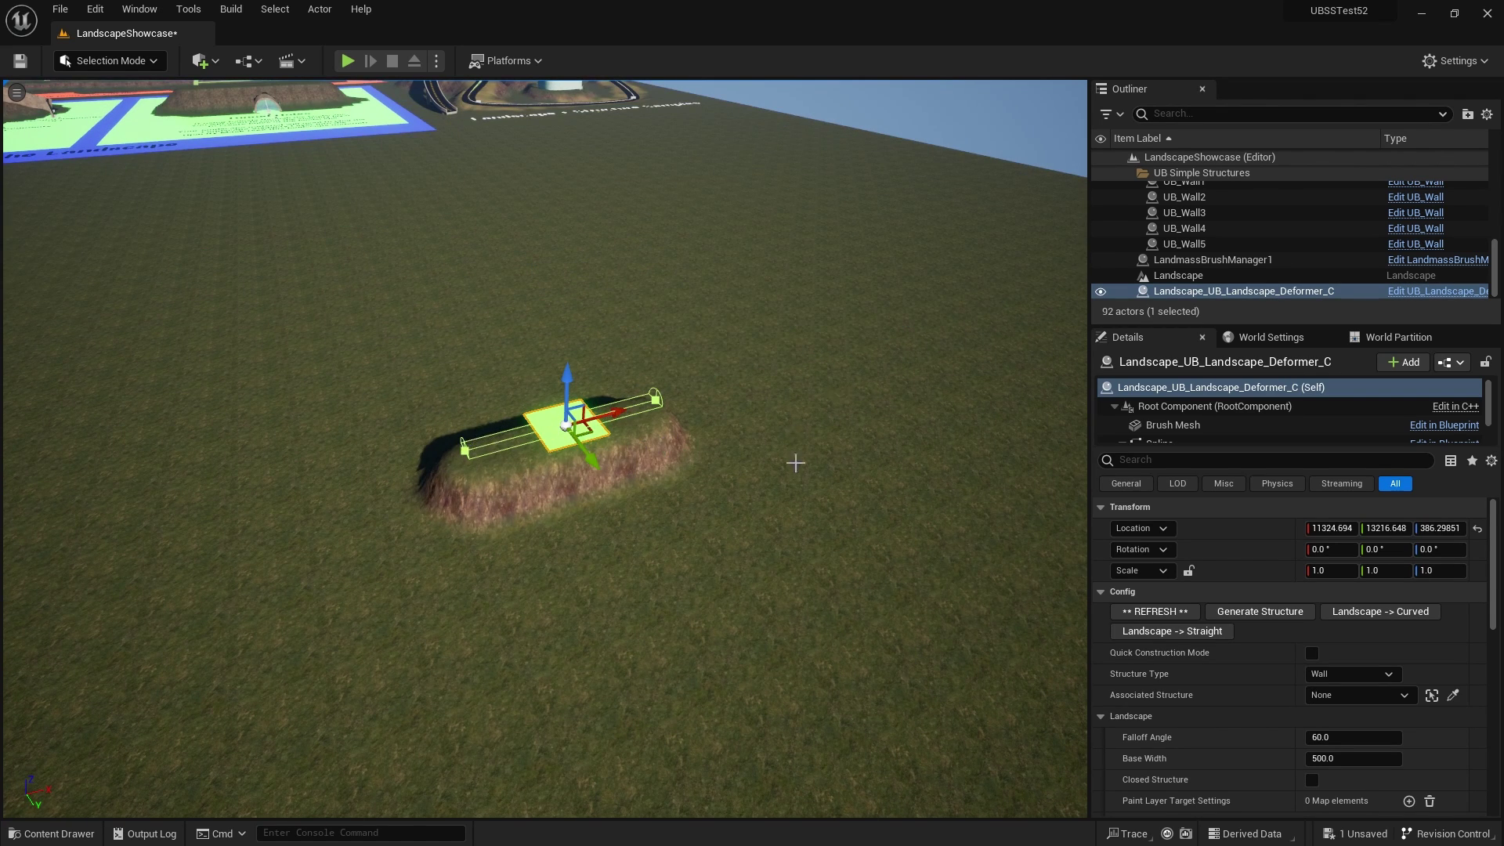
scroll(796, 460, "down", 6)
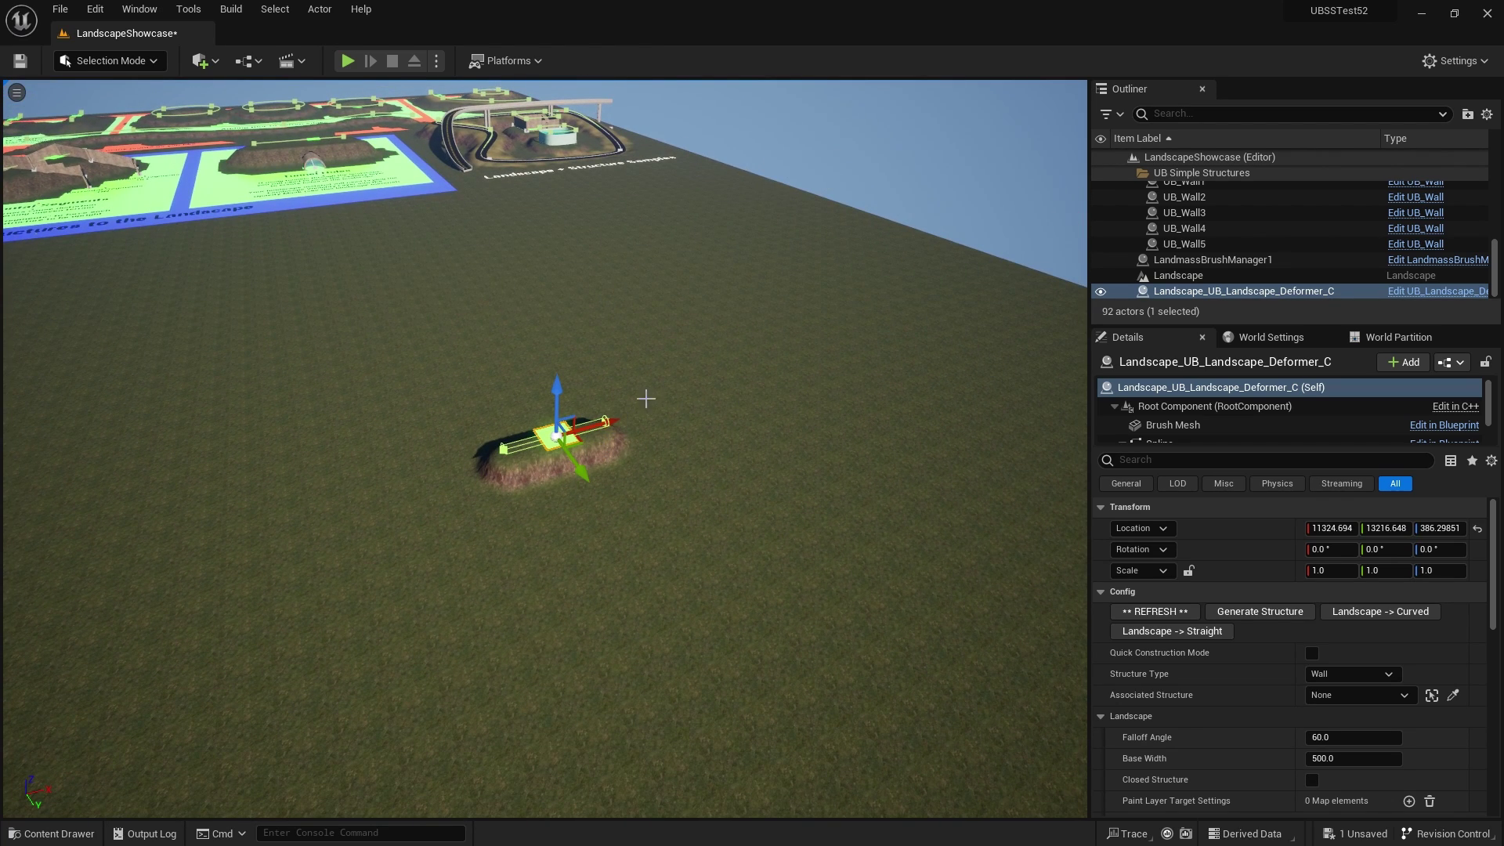
scroll(1138, 713, "down", 2)
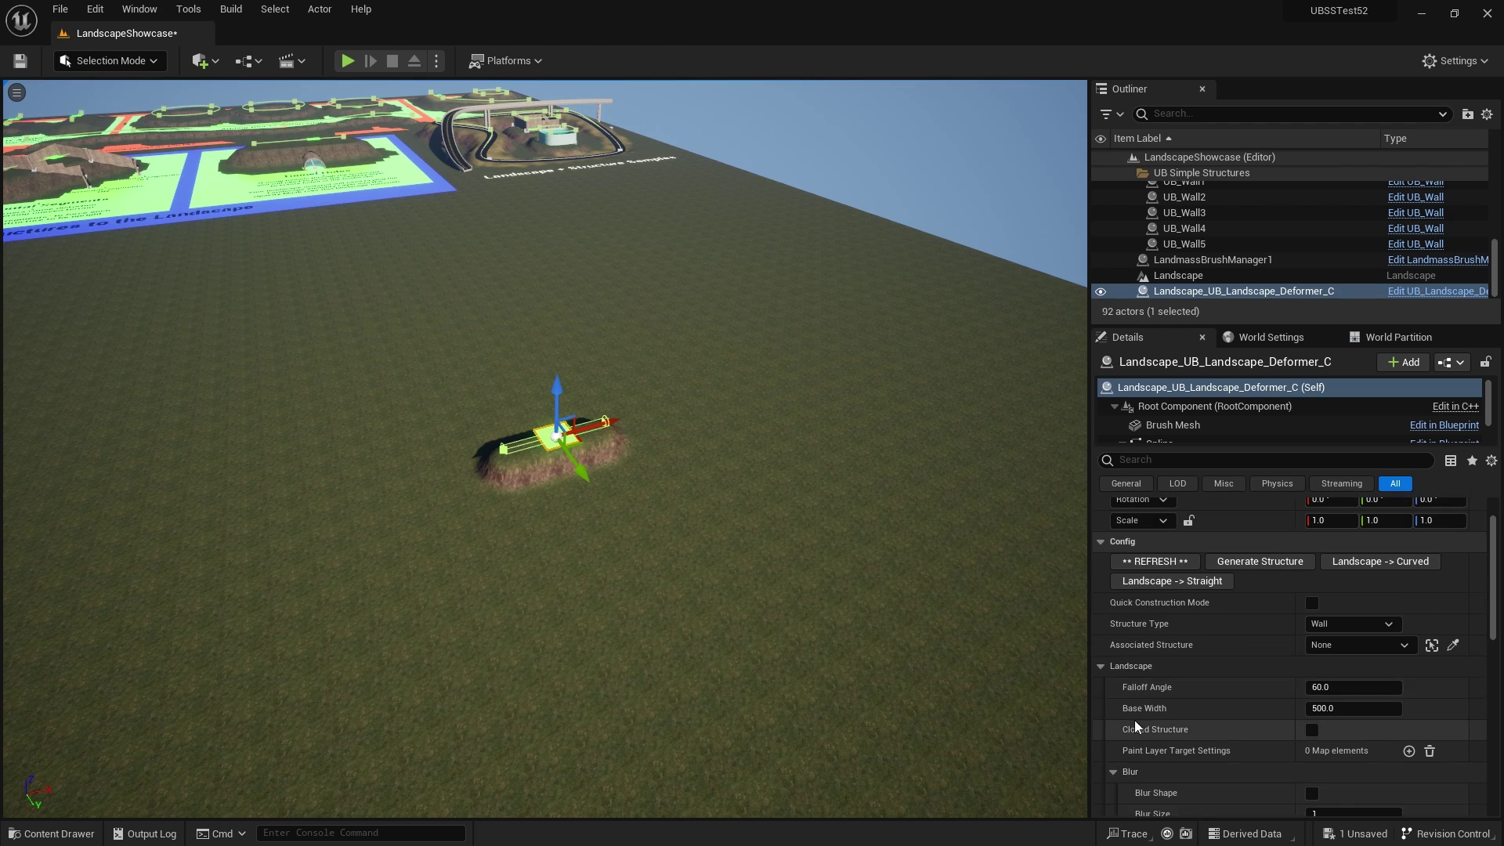
scroll(1136, 672, "down", 3)
Step: Set the deformer's Shape Type to Line with Shape Length 10000
left_click(1389, 633)
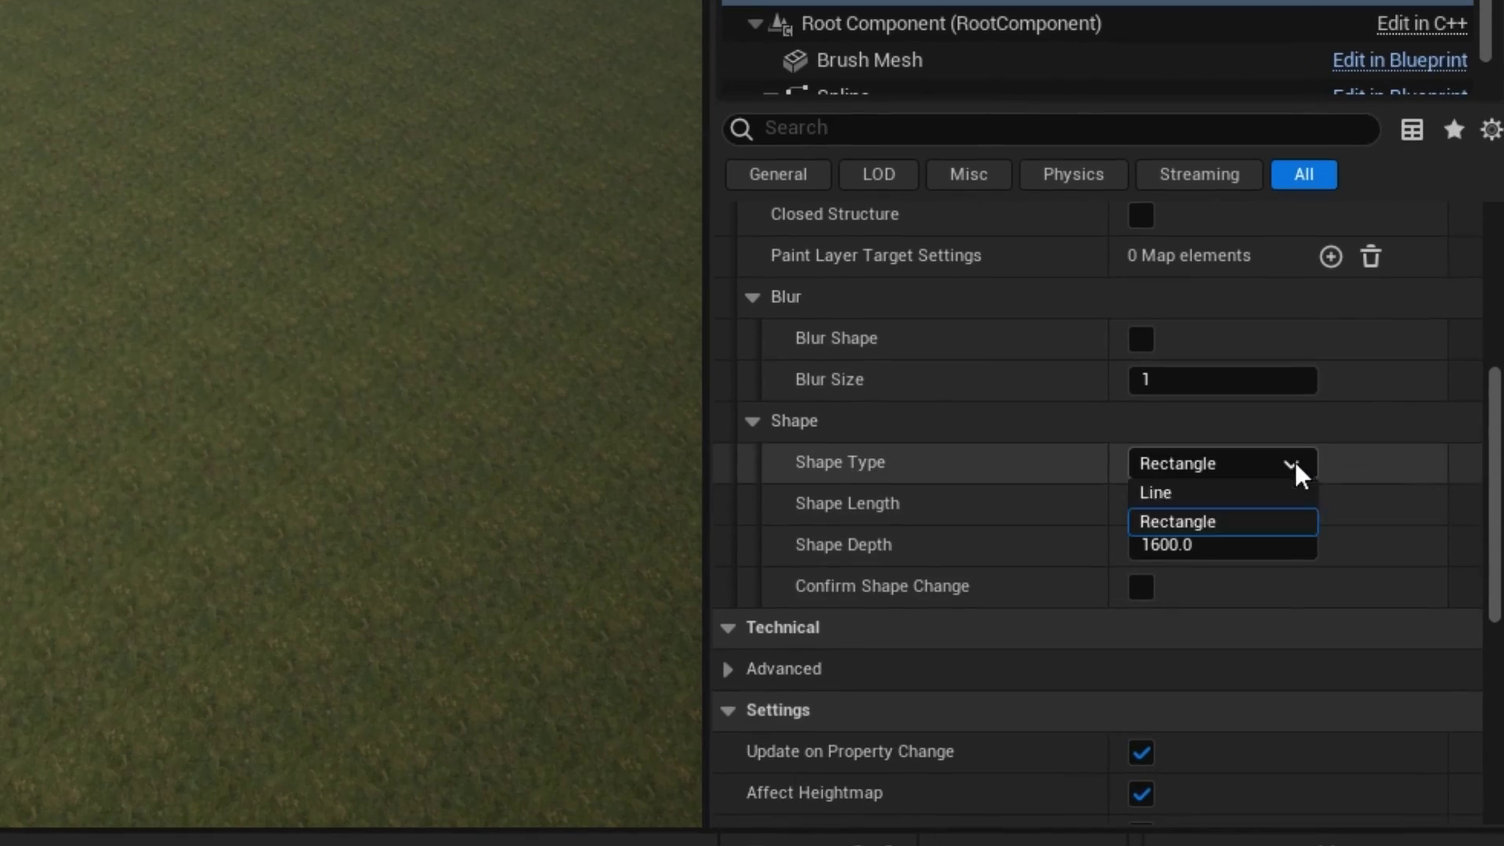
left_click(1190, 506)
left_click(1183, 503)
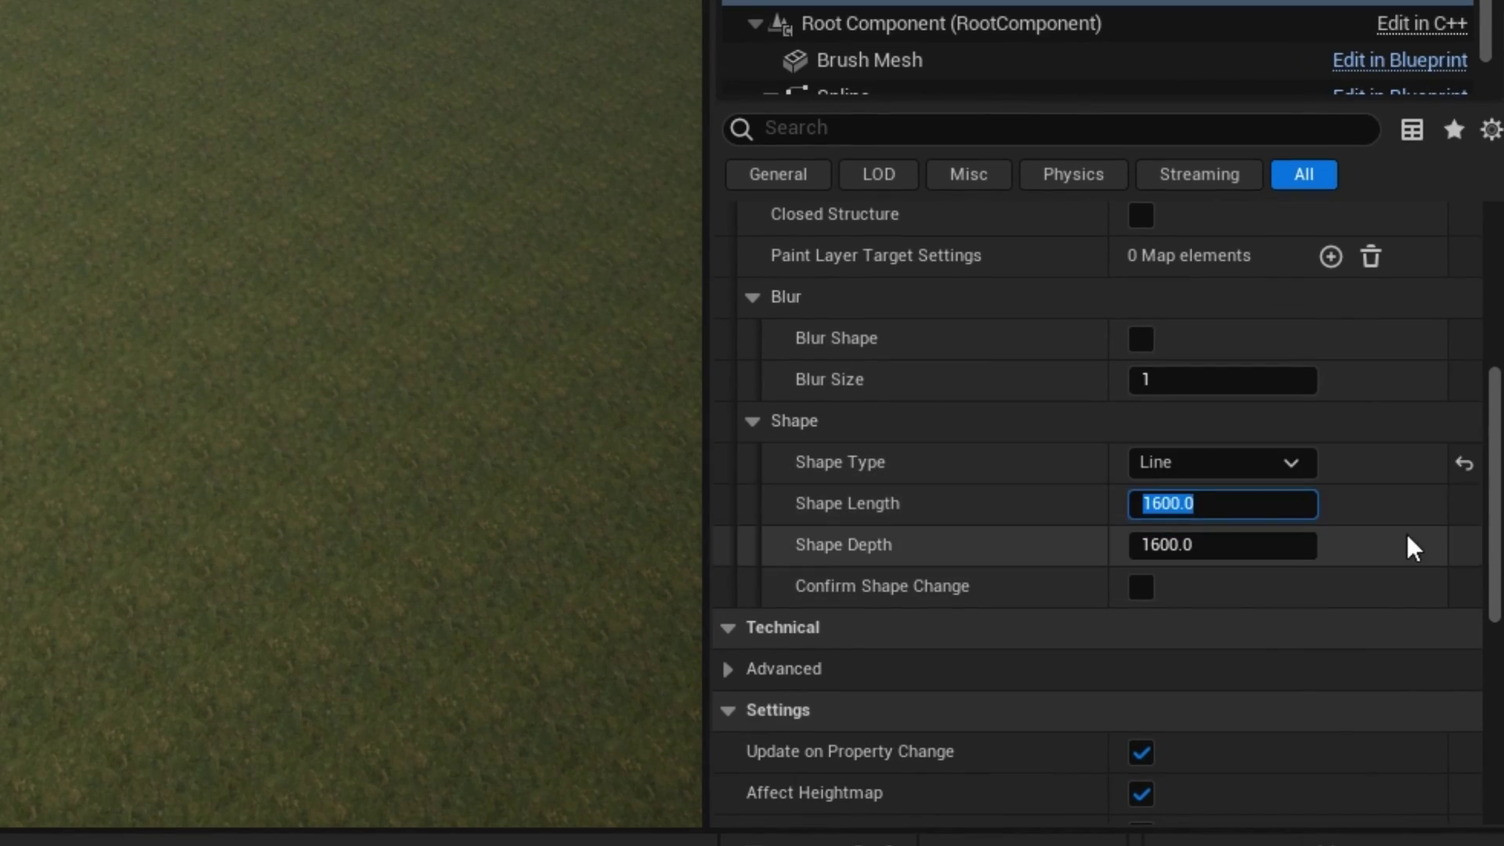
type("10000")
key("Return")
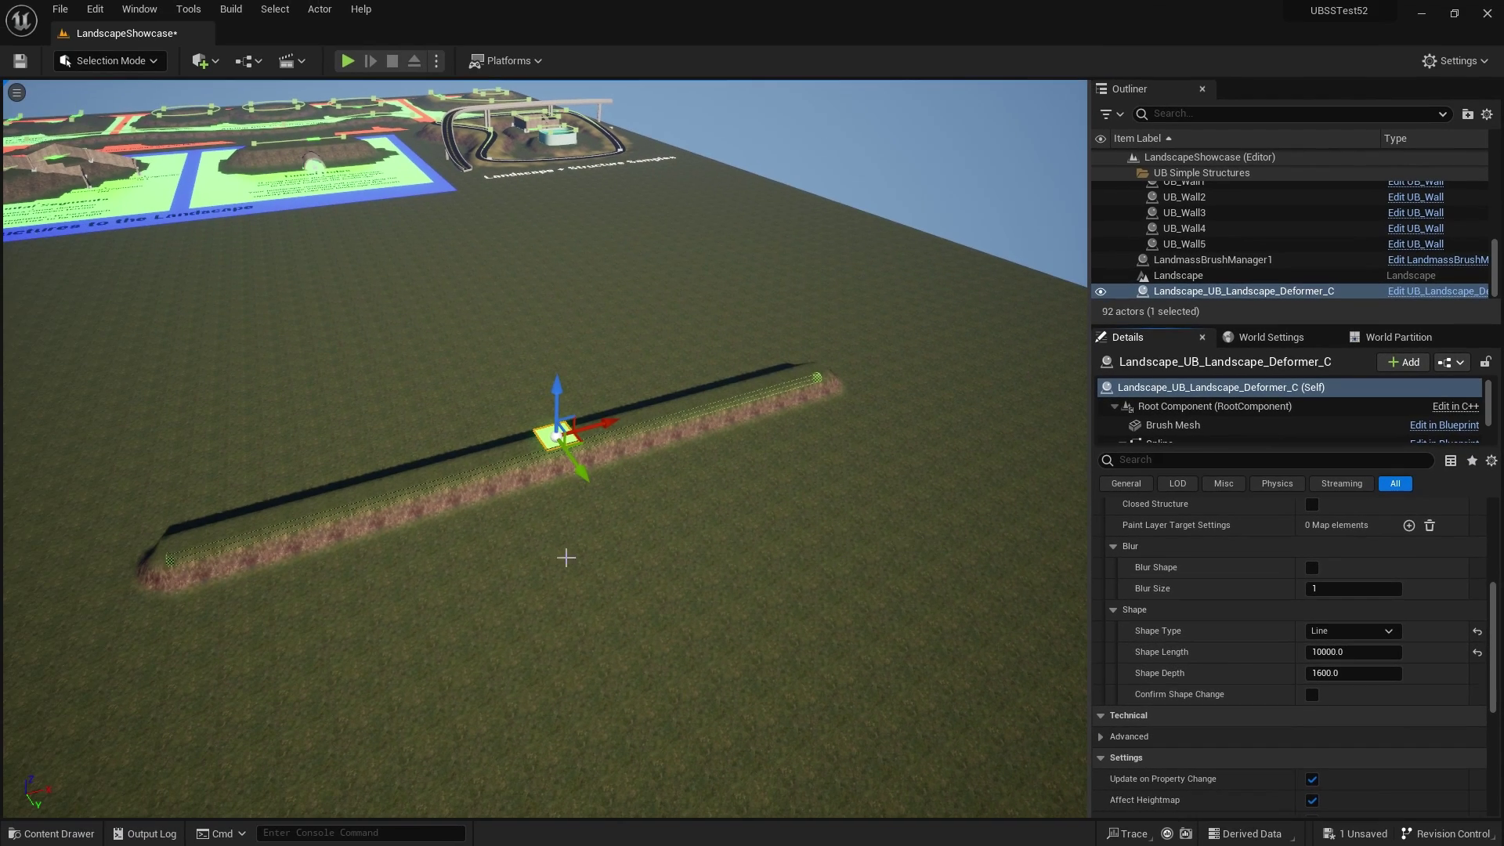
Step: Add two new spline points along the ridge
right_click(397, 493)
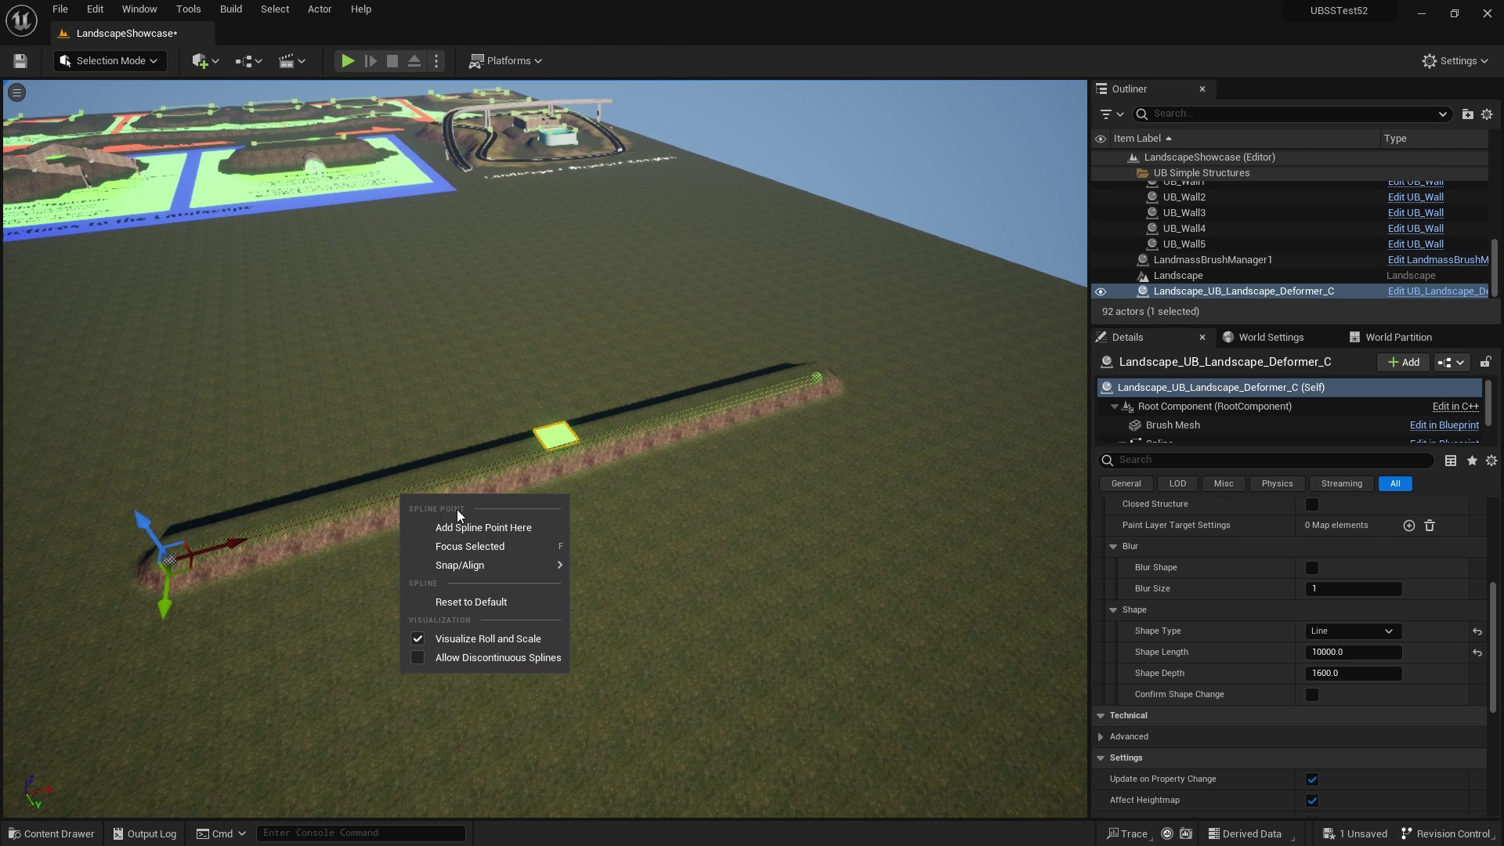
left_click(474, 530)
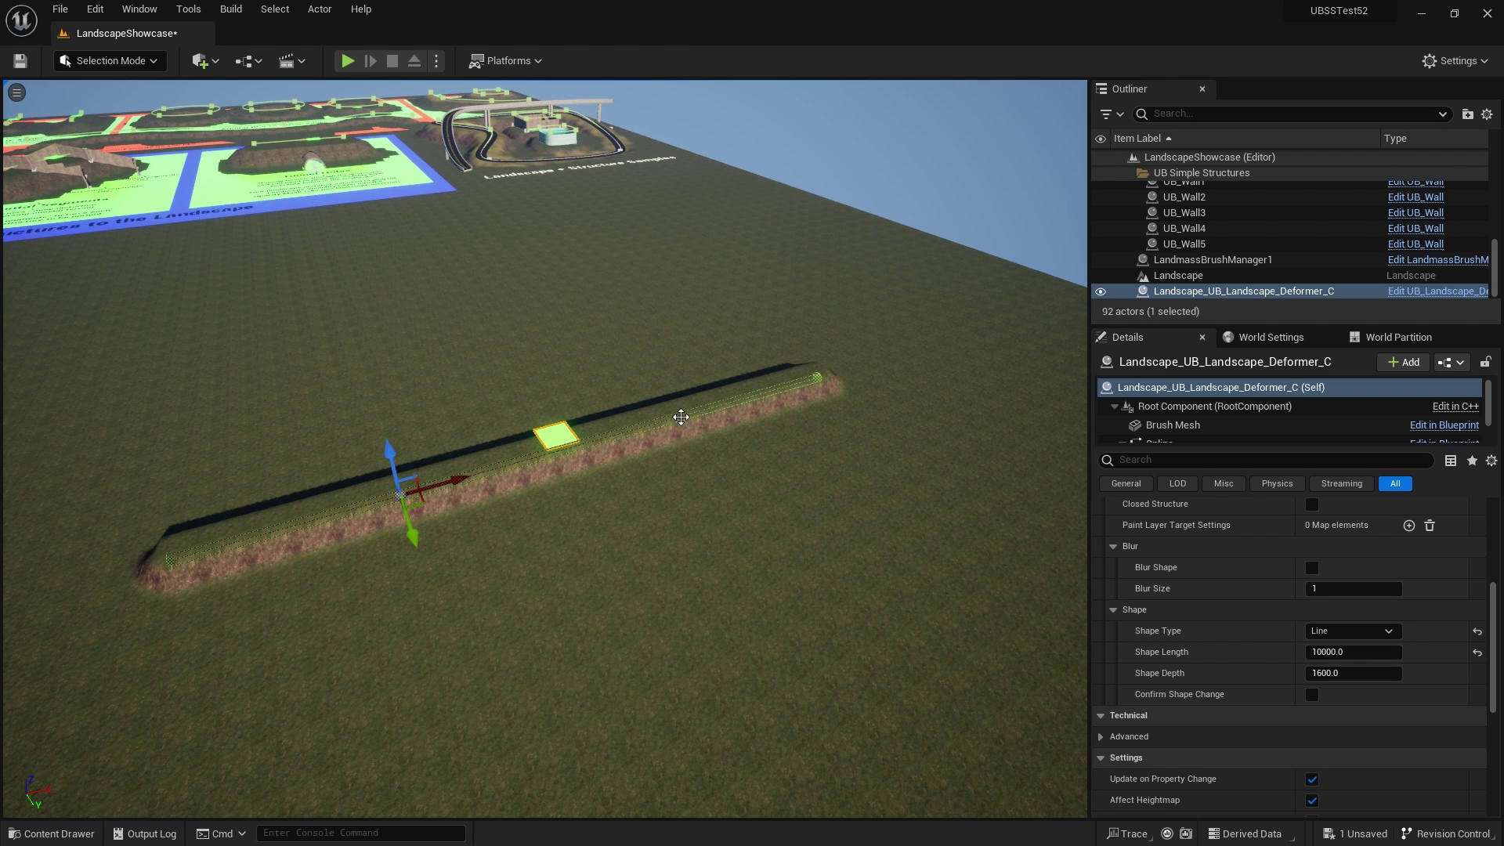
right_click(681, 417)
left_click(722, 444)
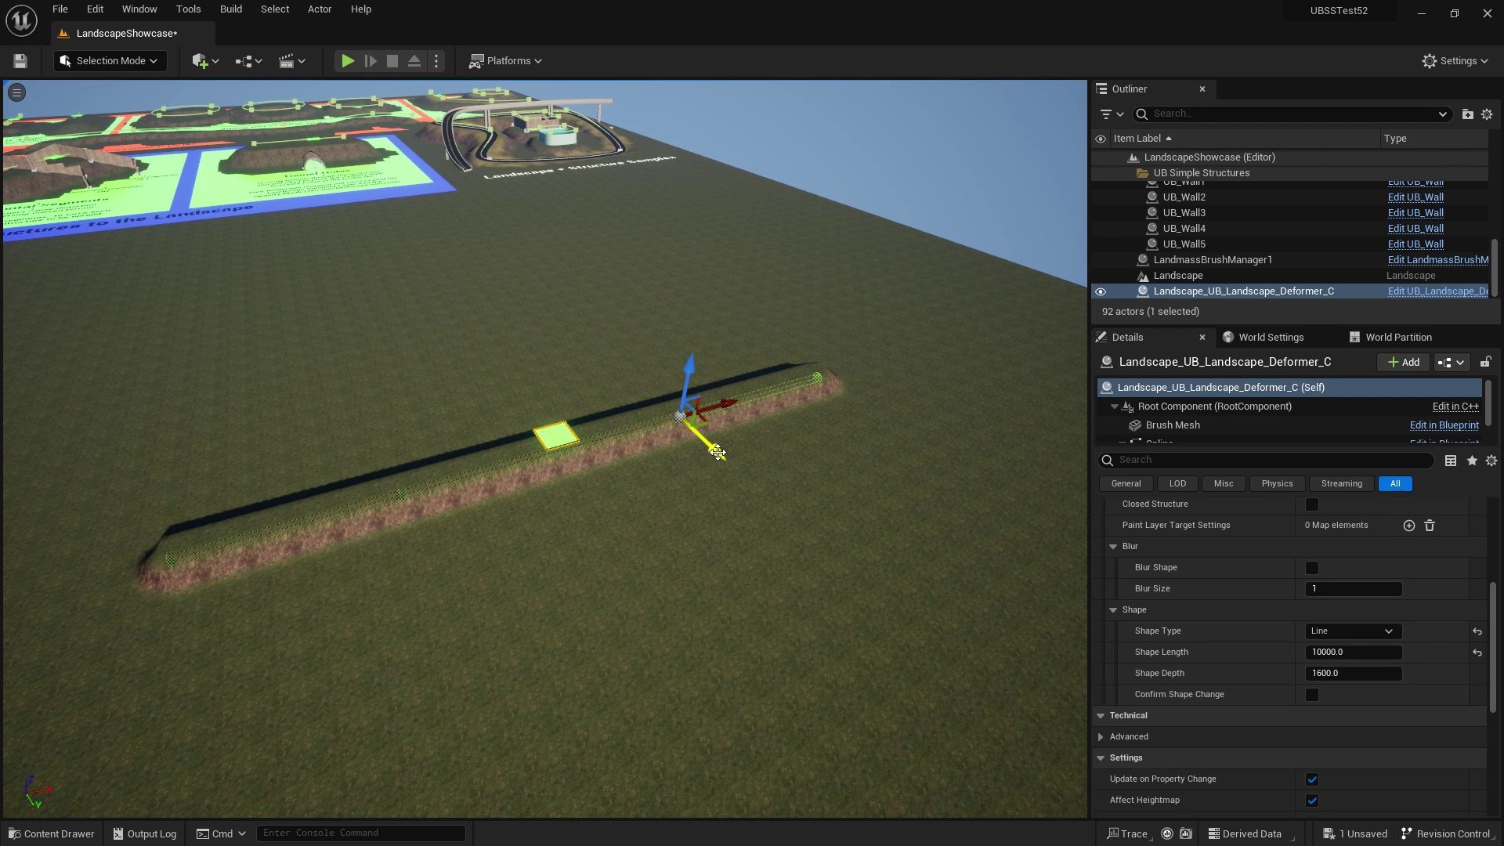
Step: Drag the two middle spline points apart to bend the ridge into a zigzag
left_click_drag(717, 453, 672, 414)
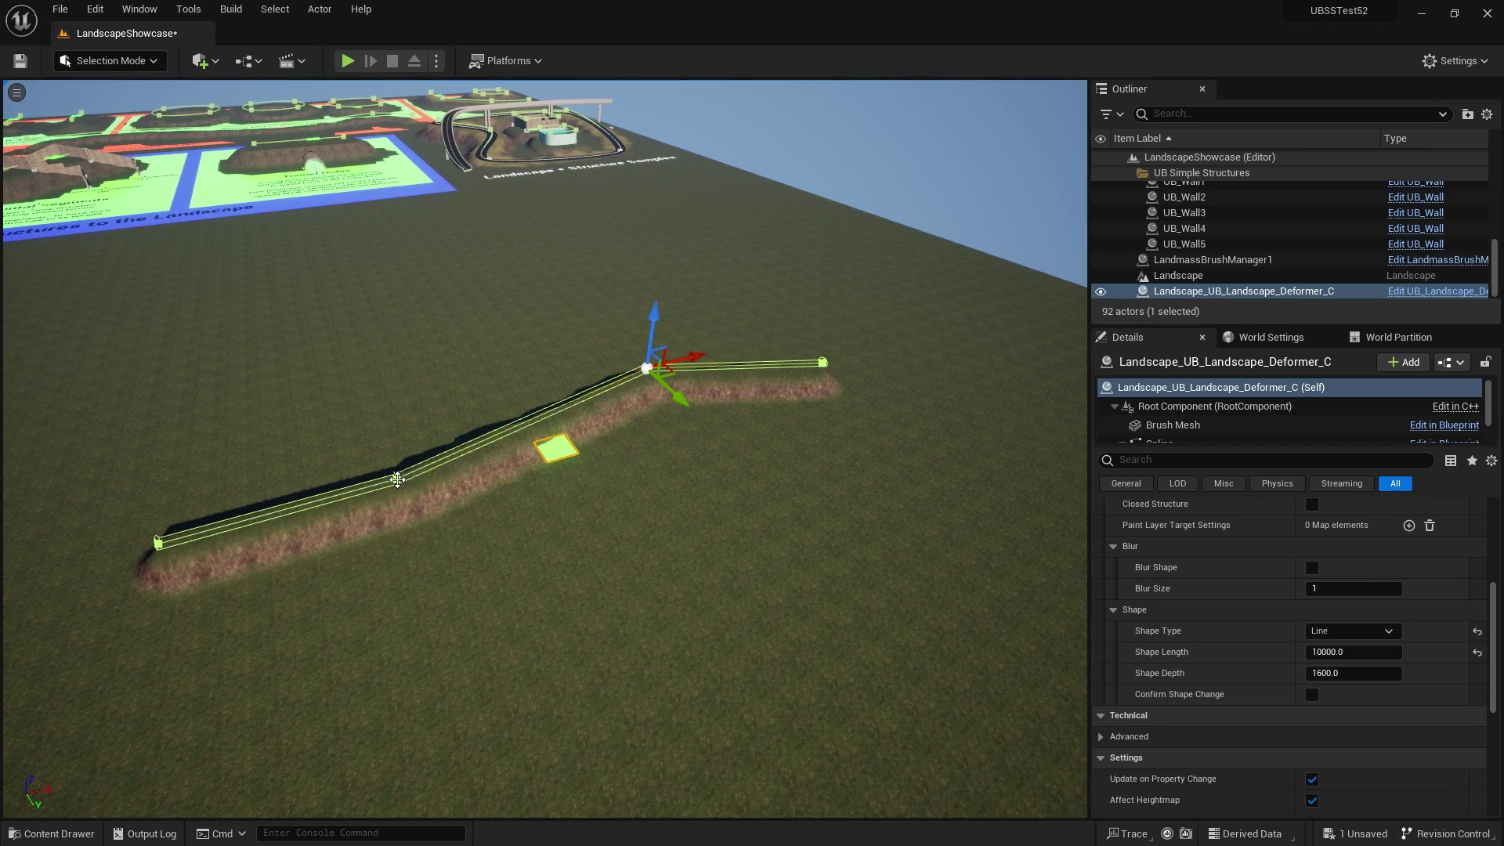
left_click(397, 479)
left_click_drag(411, 523, 426, 611)
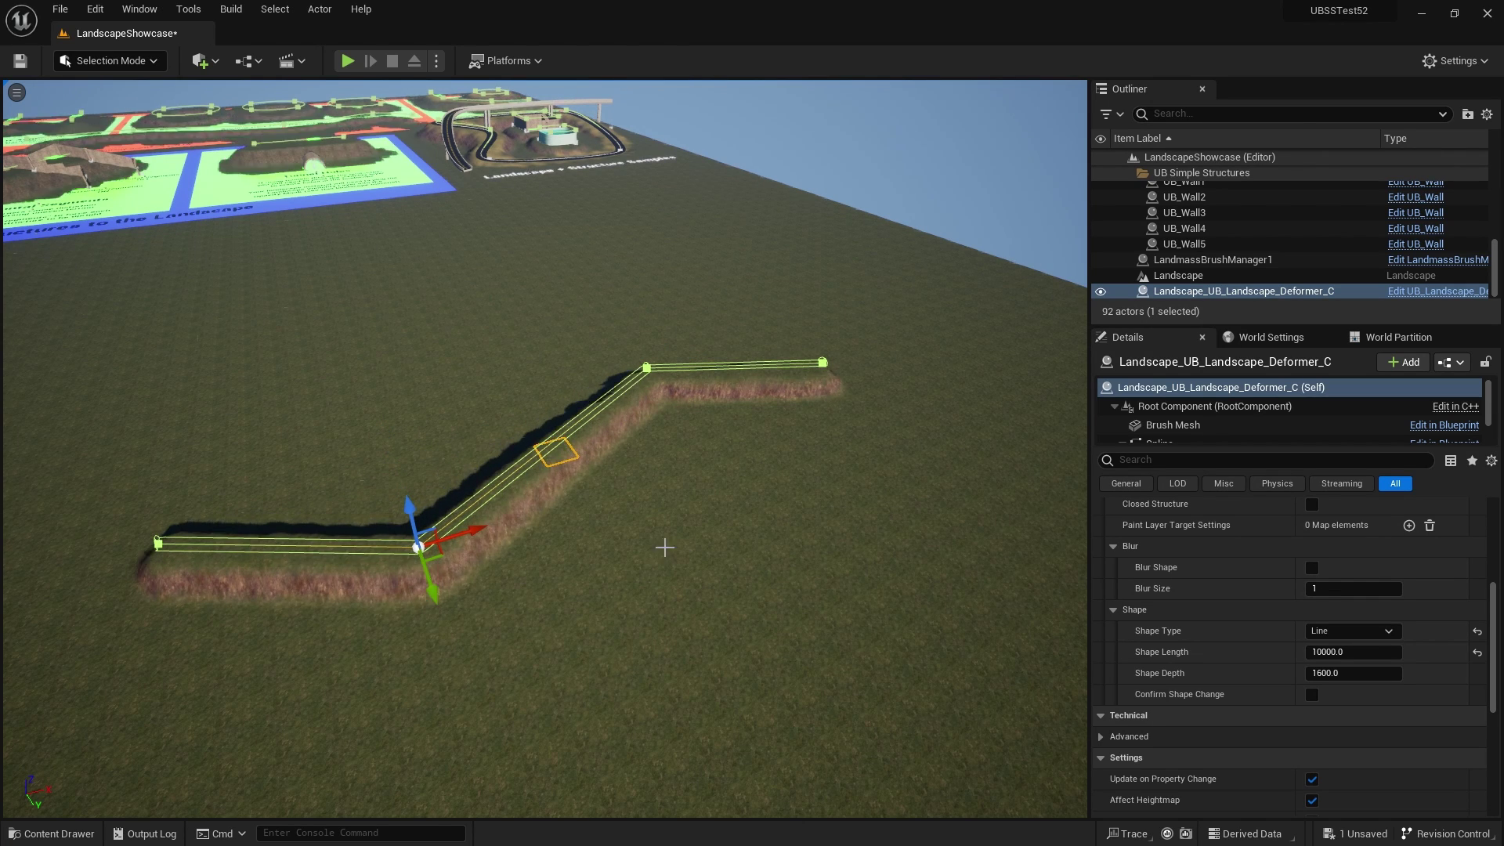
Step: Orbit and fly the camera around to inspect the zigzag ridge
right_click_drag(664, 547, 799, 547)
key("a")
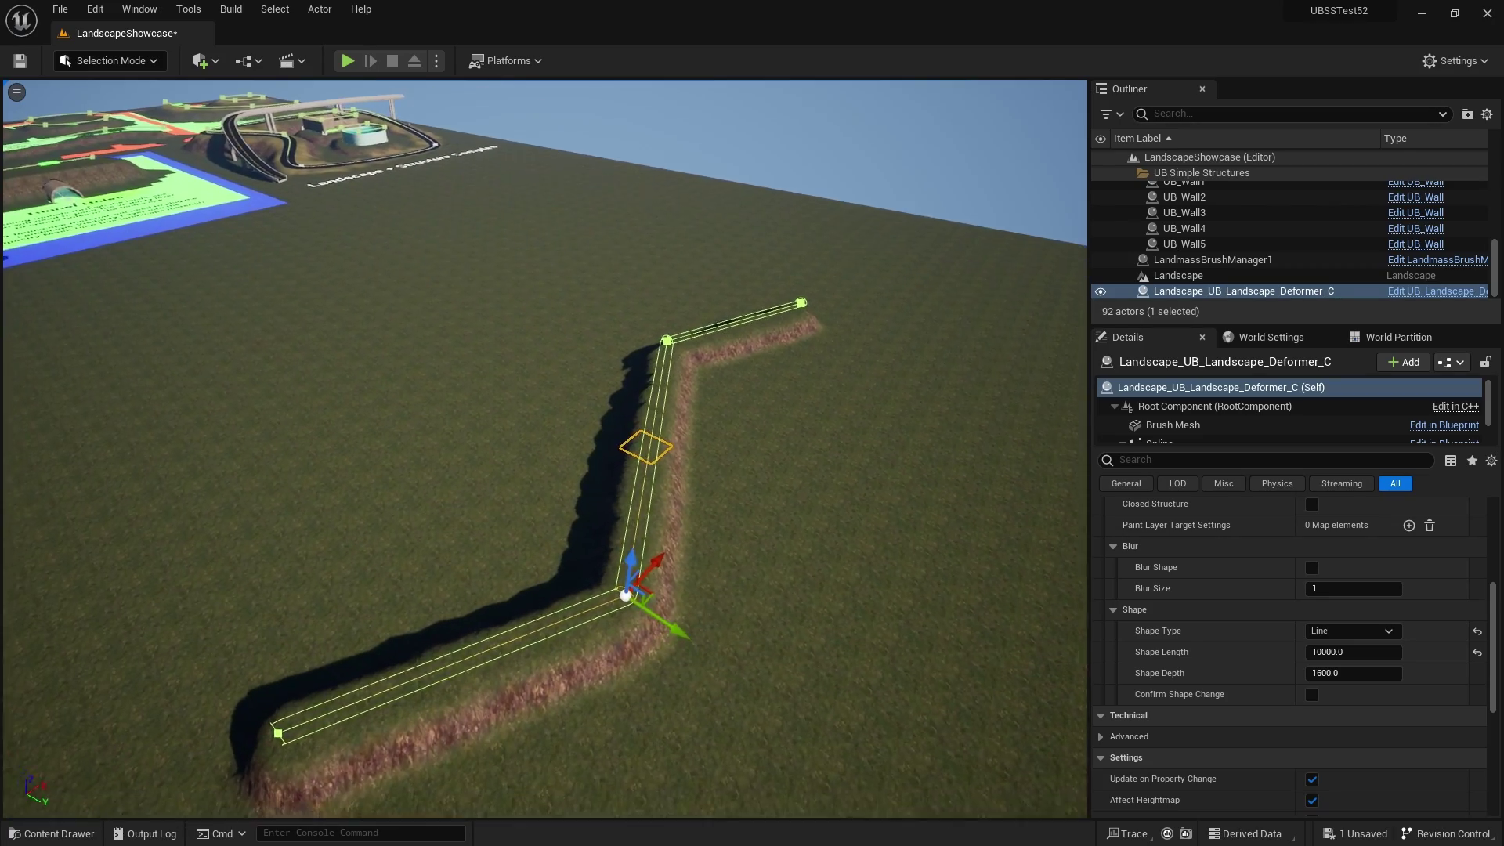
mouse_move(614, 597)
right_mouse_down()
mouse_move(623, 620)
mouse_move(614, 597)
mouse_move(658, 585)
mouse_move(607, 584)
right_mouse_up()
key("d")
key("w")
key("d")
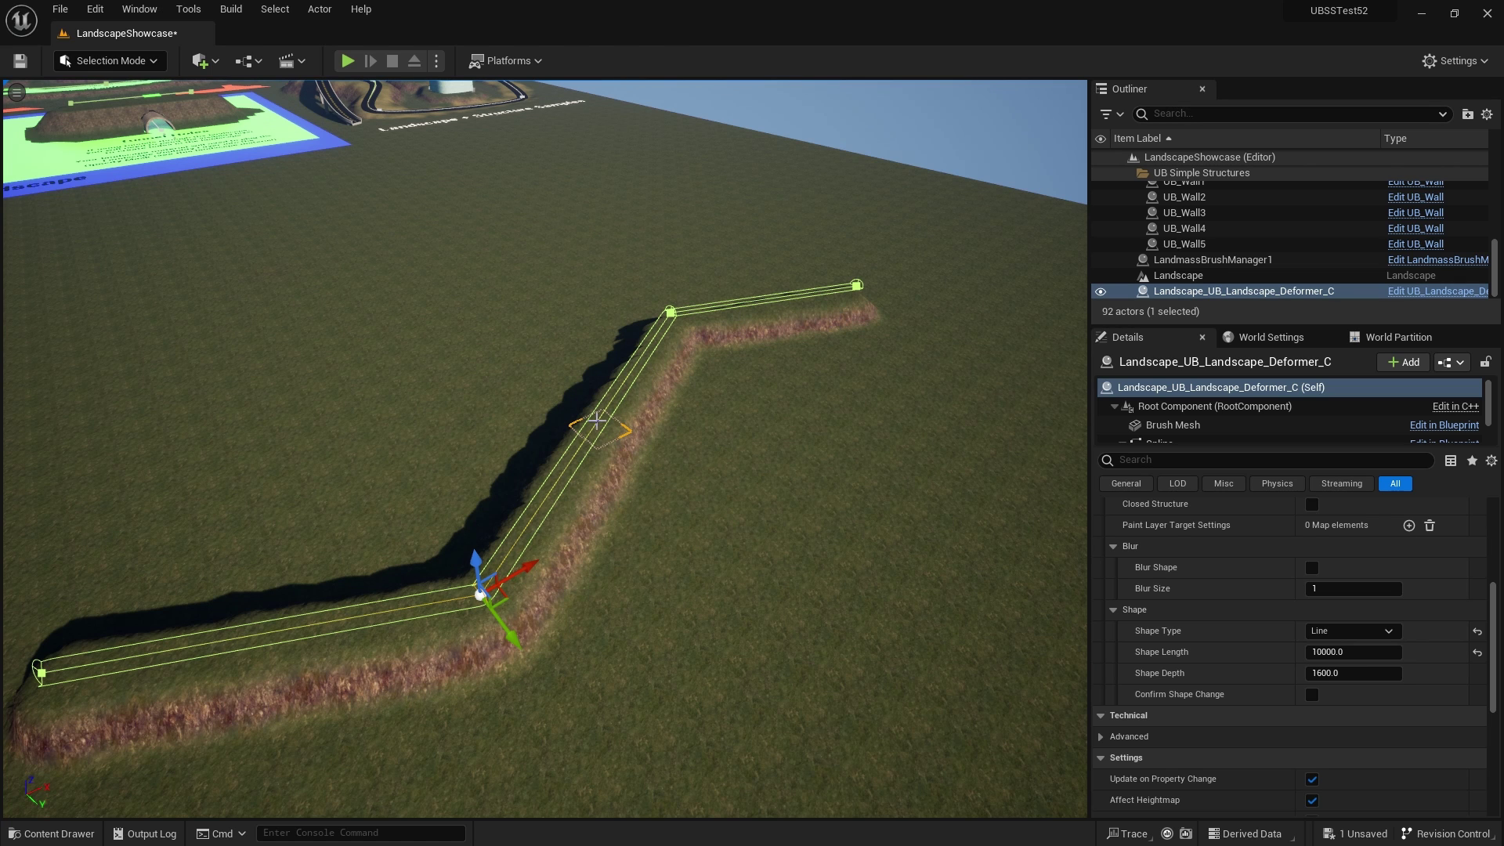
right_click_drag(633, 564, 657, 566)
key("d")
key("a")
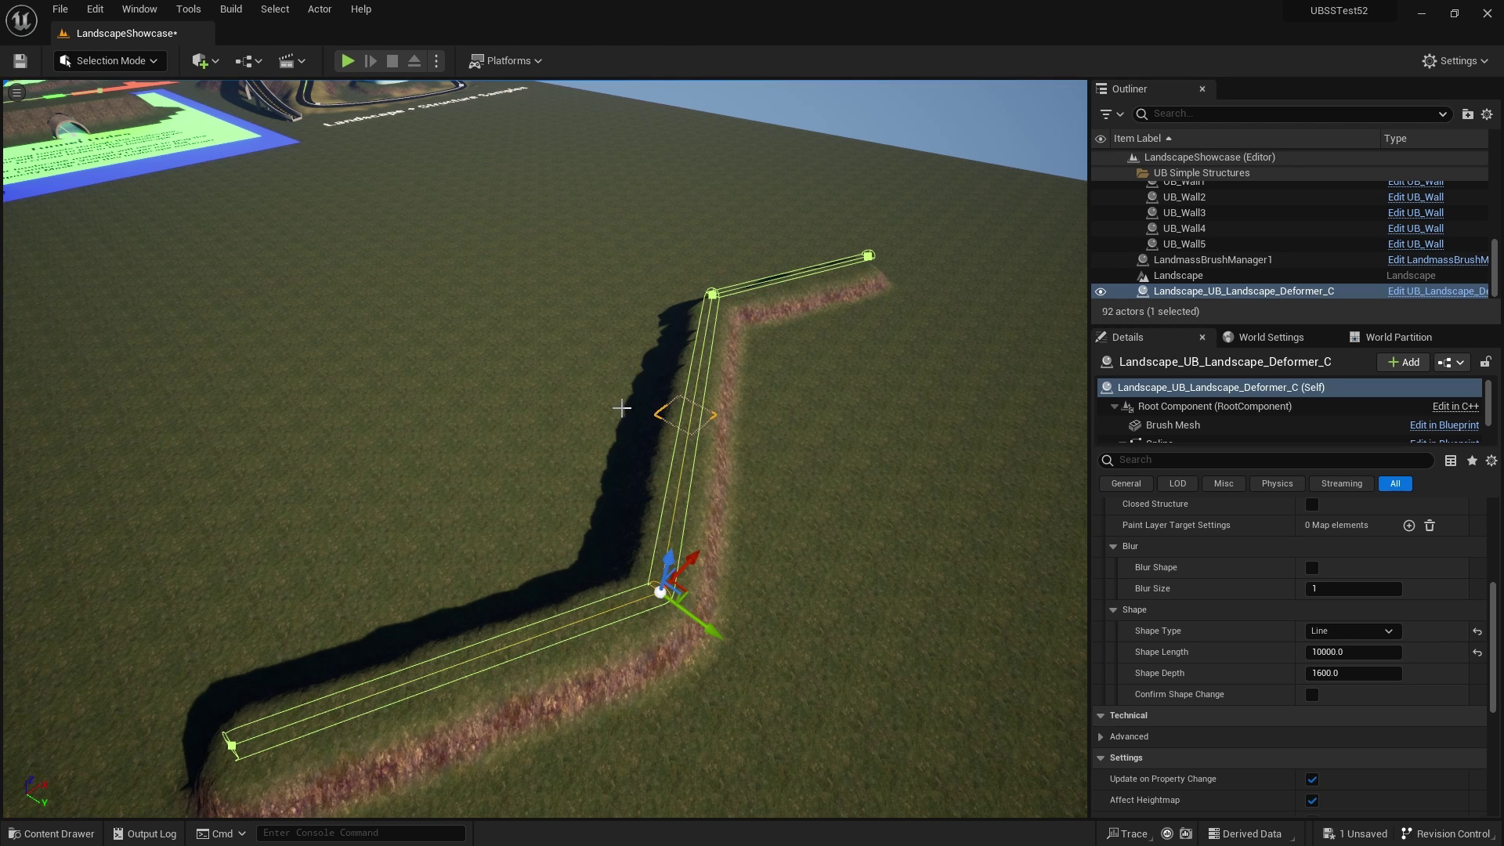
key("d")
right_click_drag(777, 423, 768, 418)
key("e")
key("a")
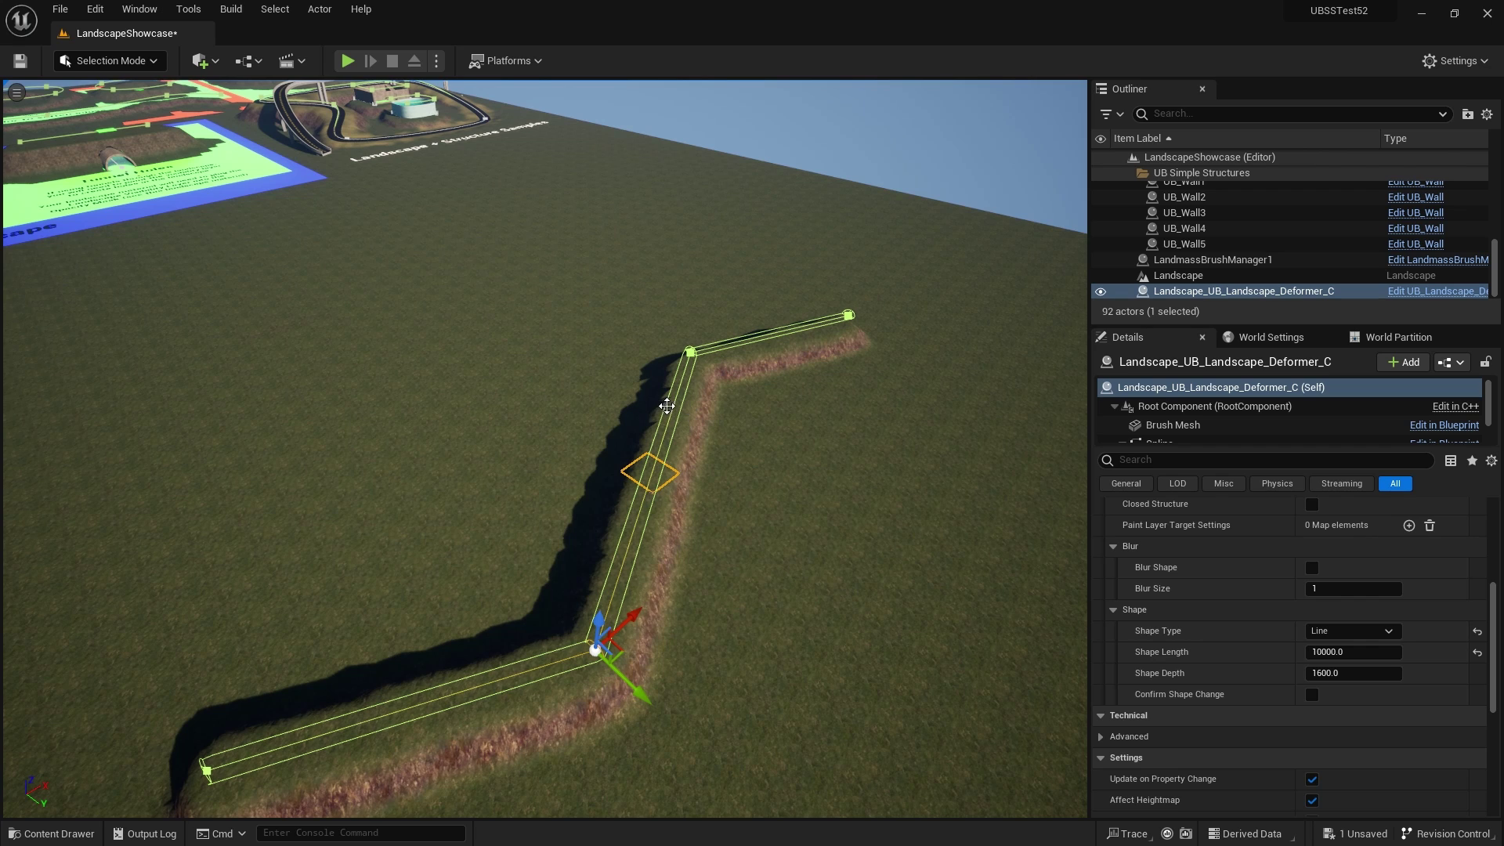
scroll(1164, 616, "up", 2)
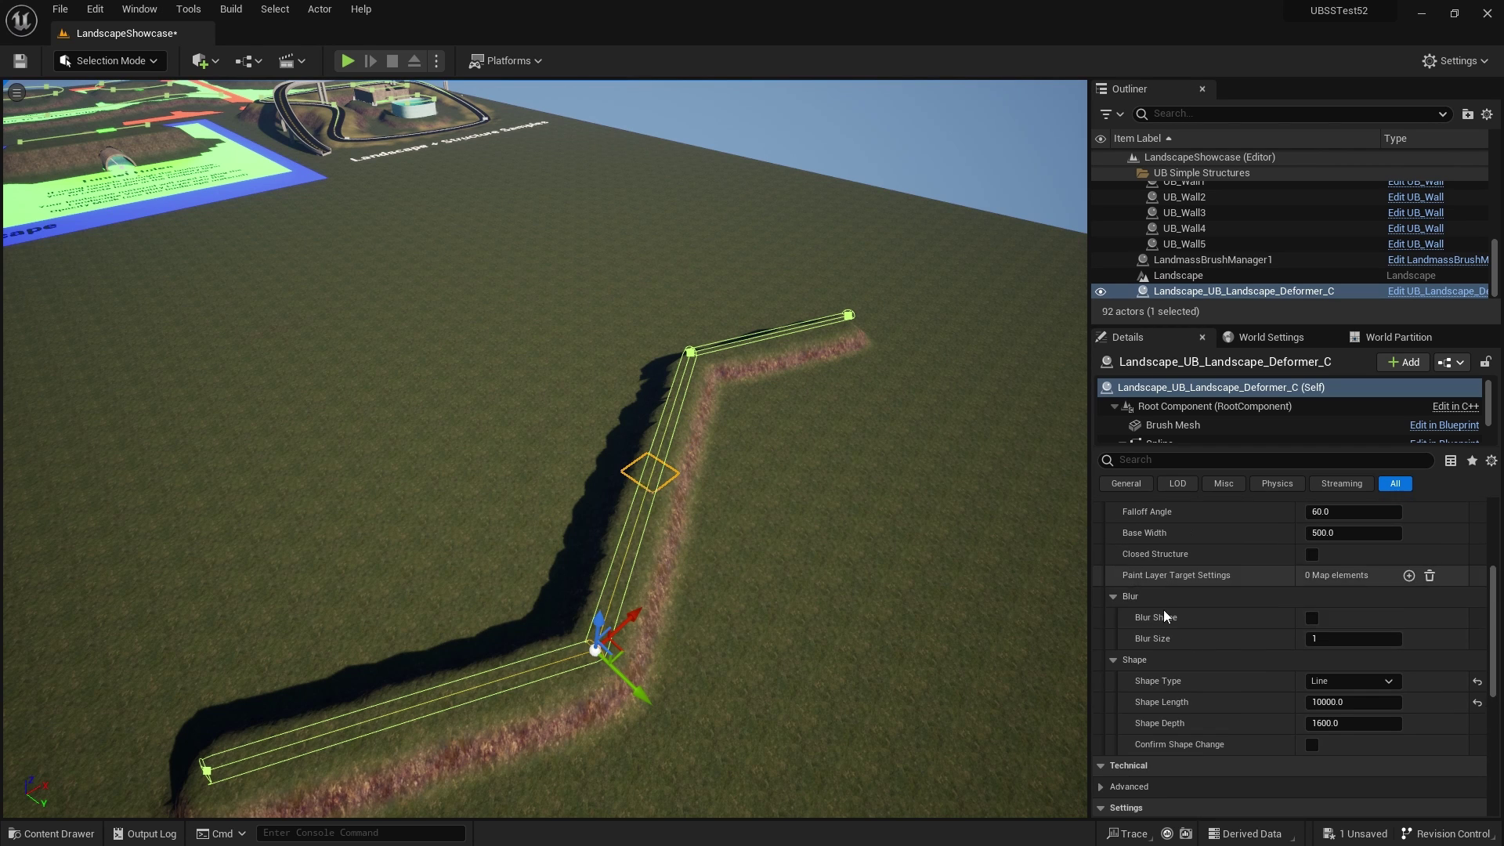
Step: Check Blur Shape, set Blur Size to 5, and fly along the ridge to inspect
scroll(1157, 609, "up", 1)
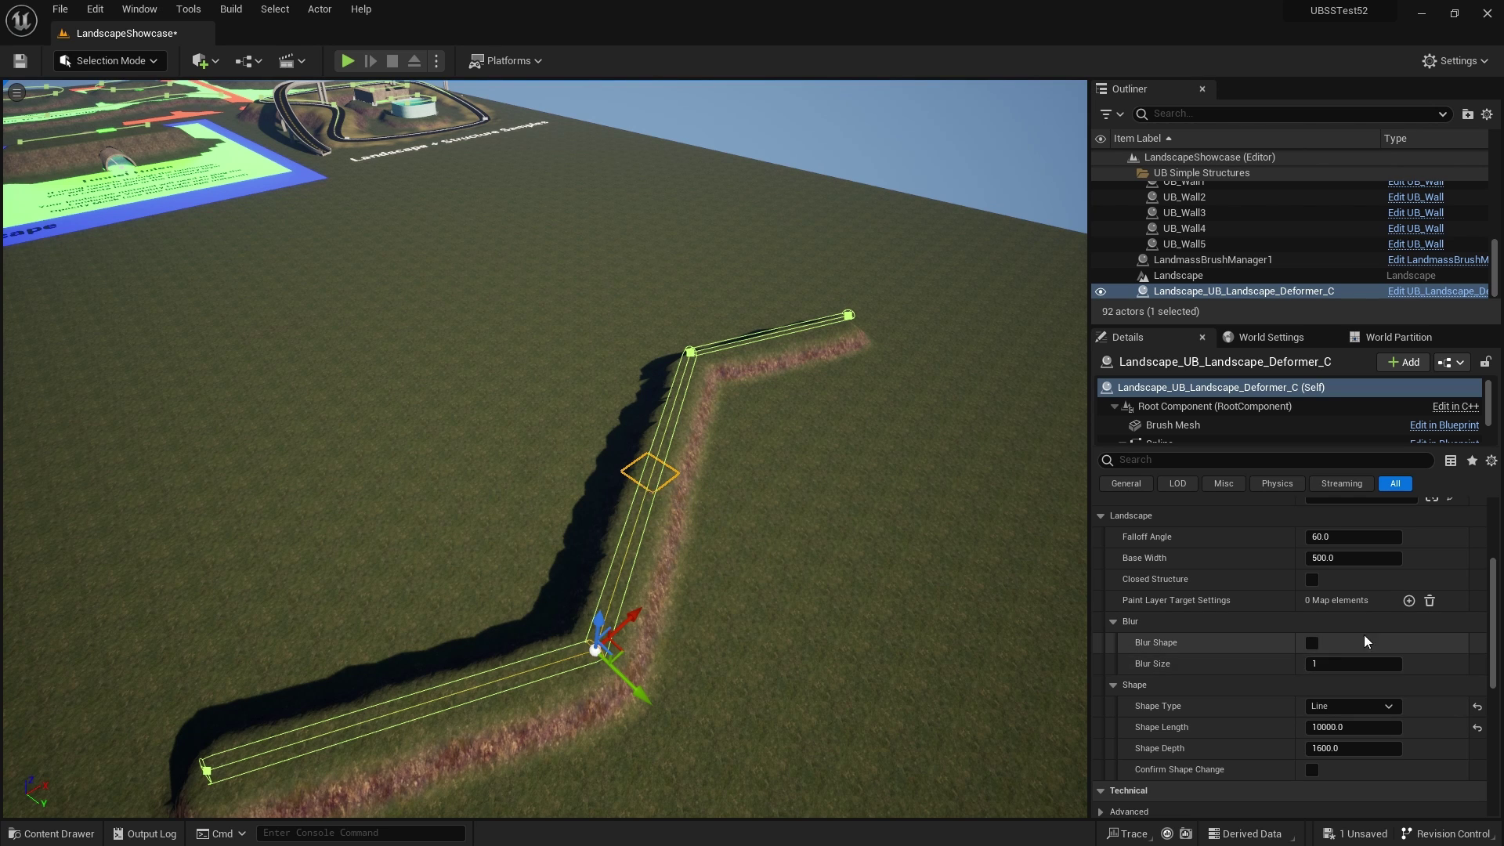
left_click(1313, 644)
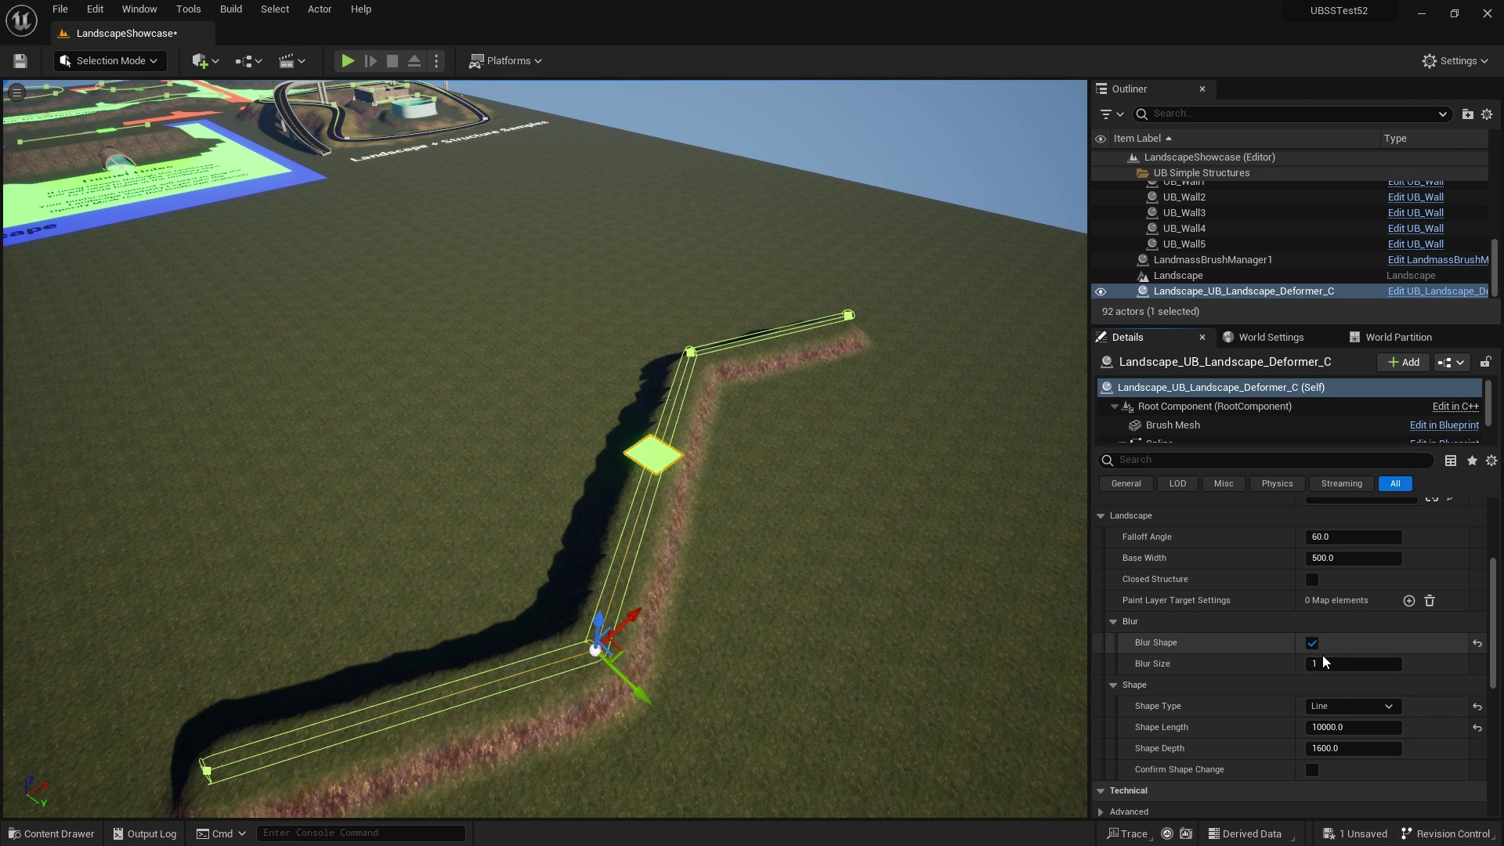
left_click(1315, 664)
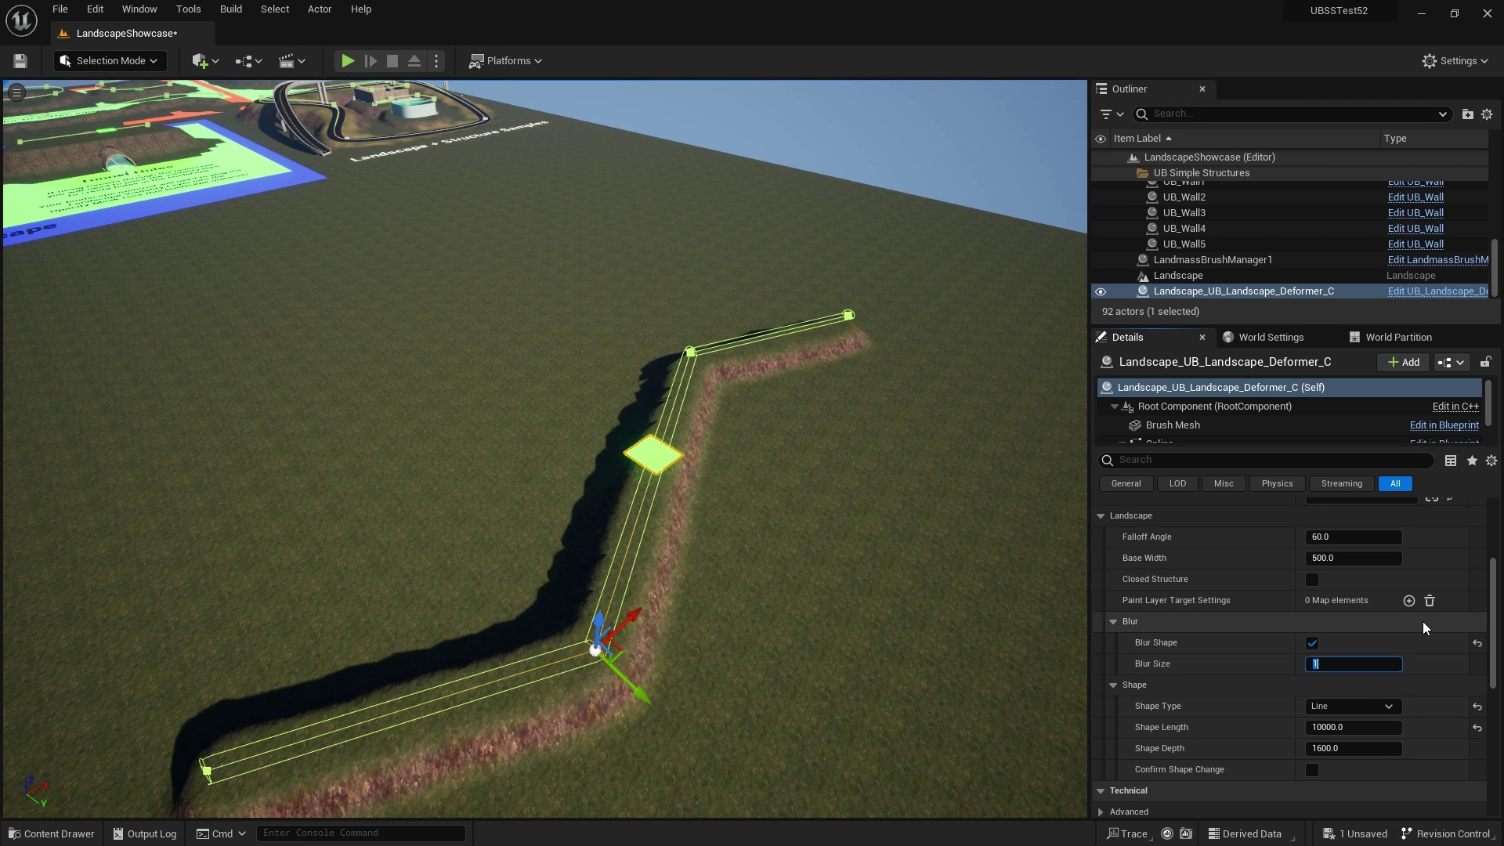
type("5")
key("Return")
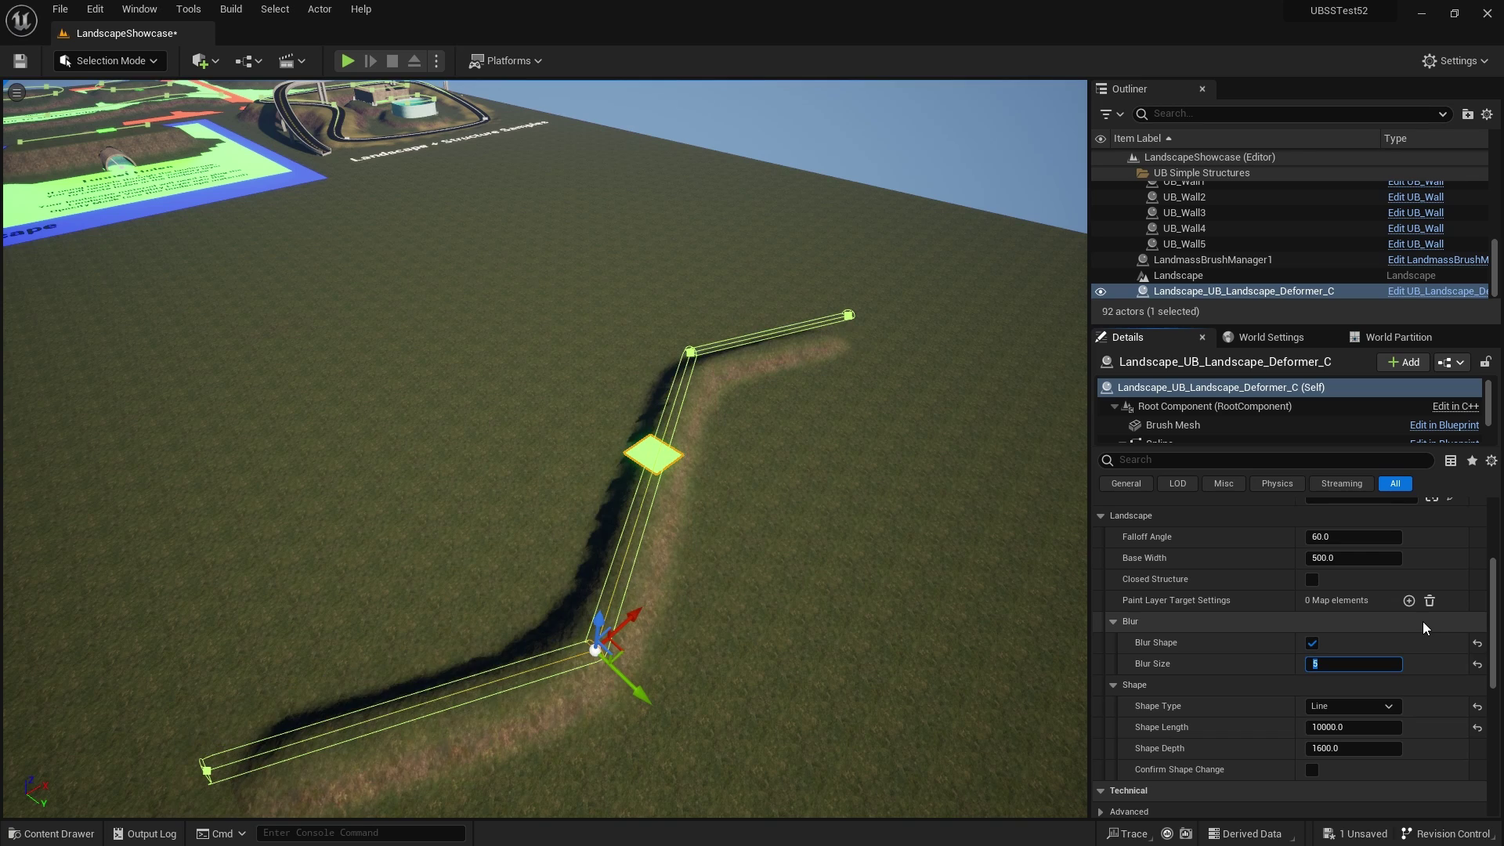
right_click_drag(806, 496, 761, 525)
key("w")
mouse_move(676, 386)
right_mouse_down()
mouse_move(692, 386)
mouse_move(677, 386)
right_mouse_up()
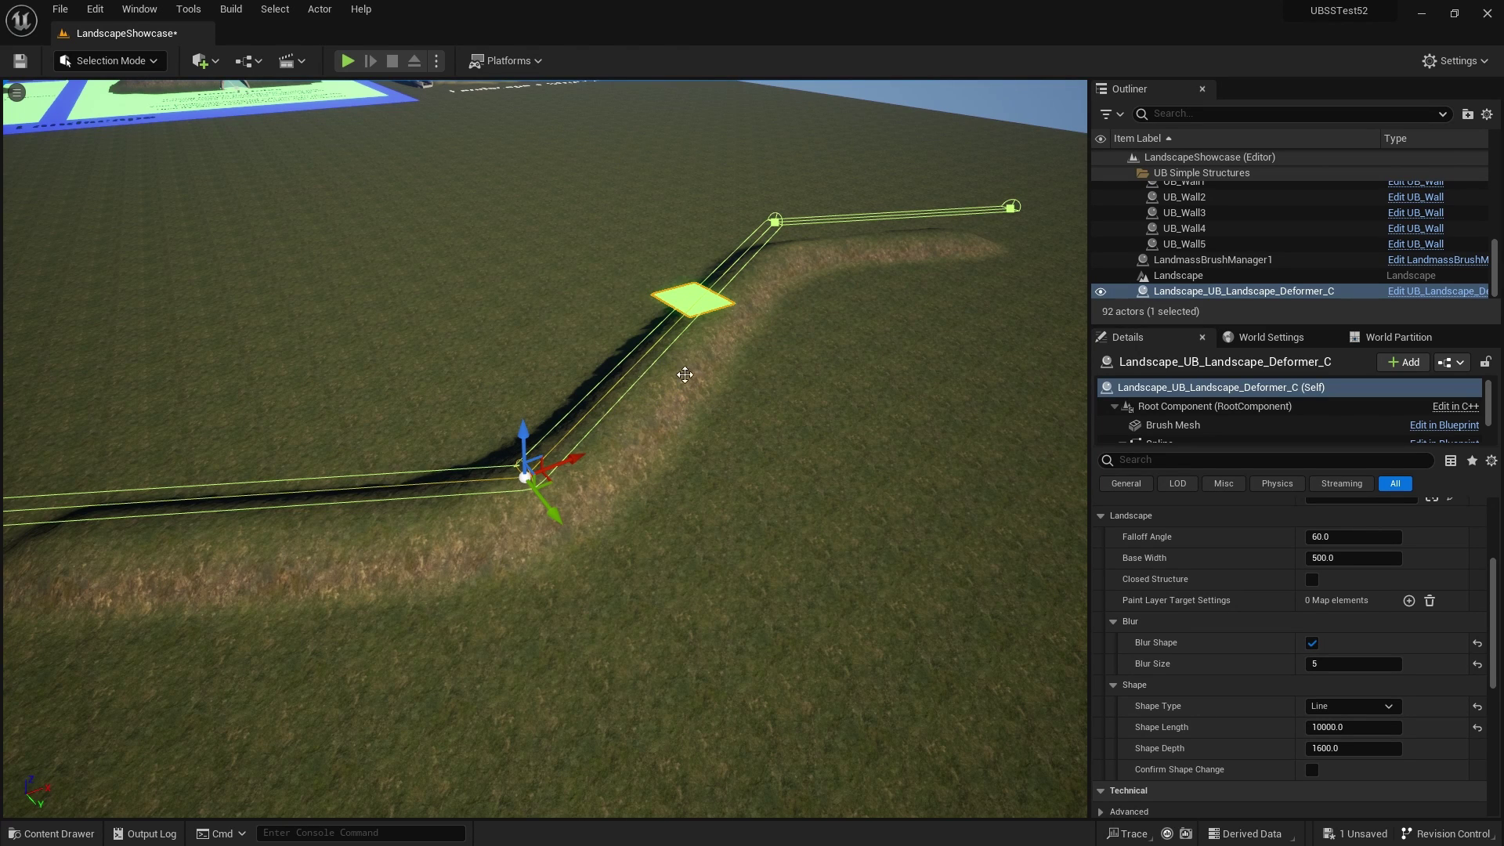
key("s")
right_click_drag(823, 417, 791, 379)
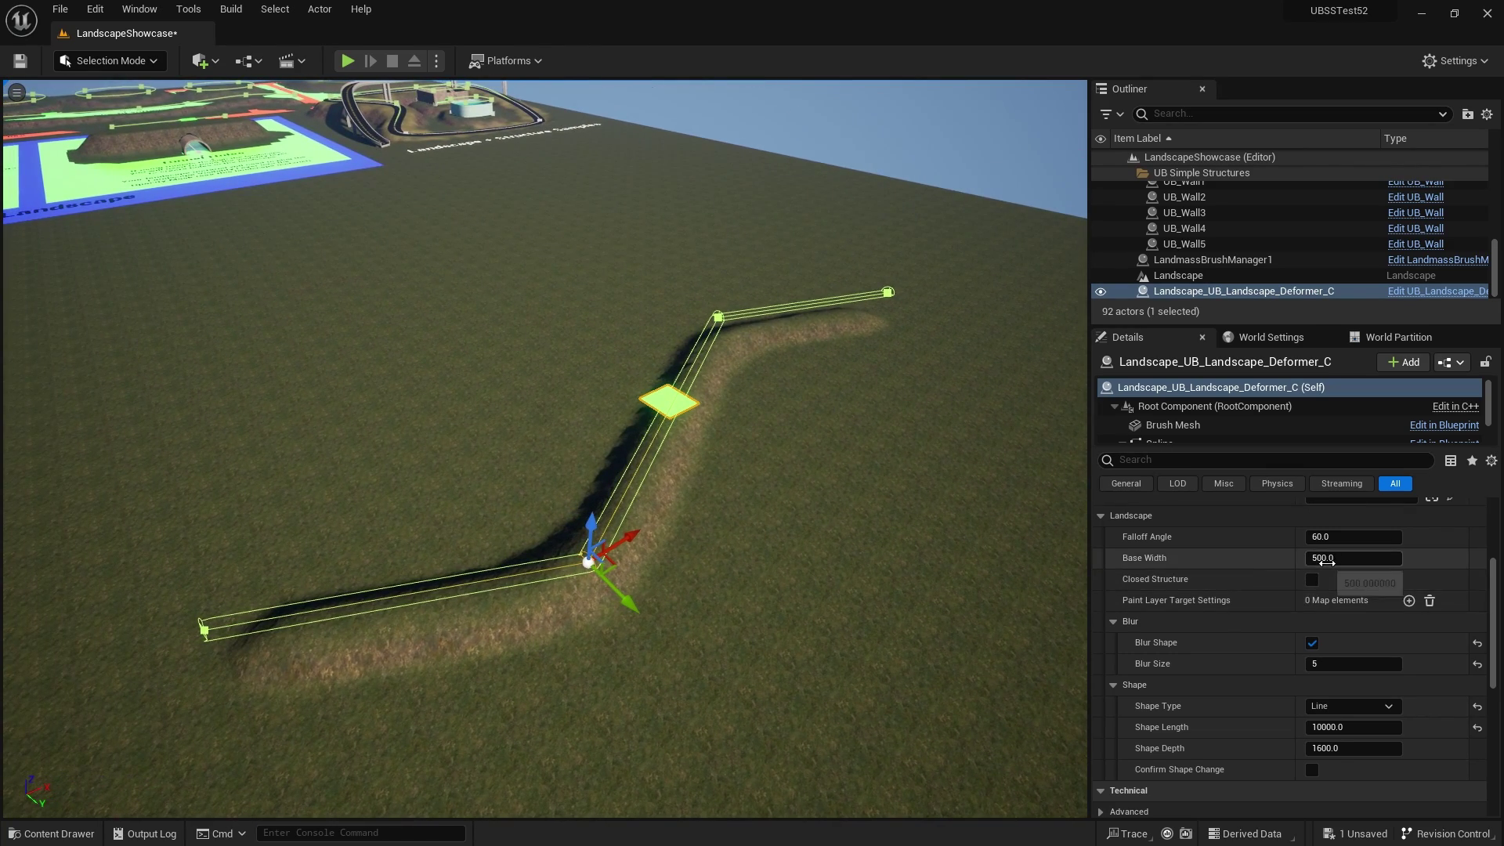
Step: Set the deformer's Falloff Angle to 50
scroll(1324, 548, "up", 1)
left_click(1324, 562)
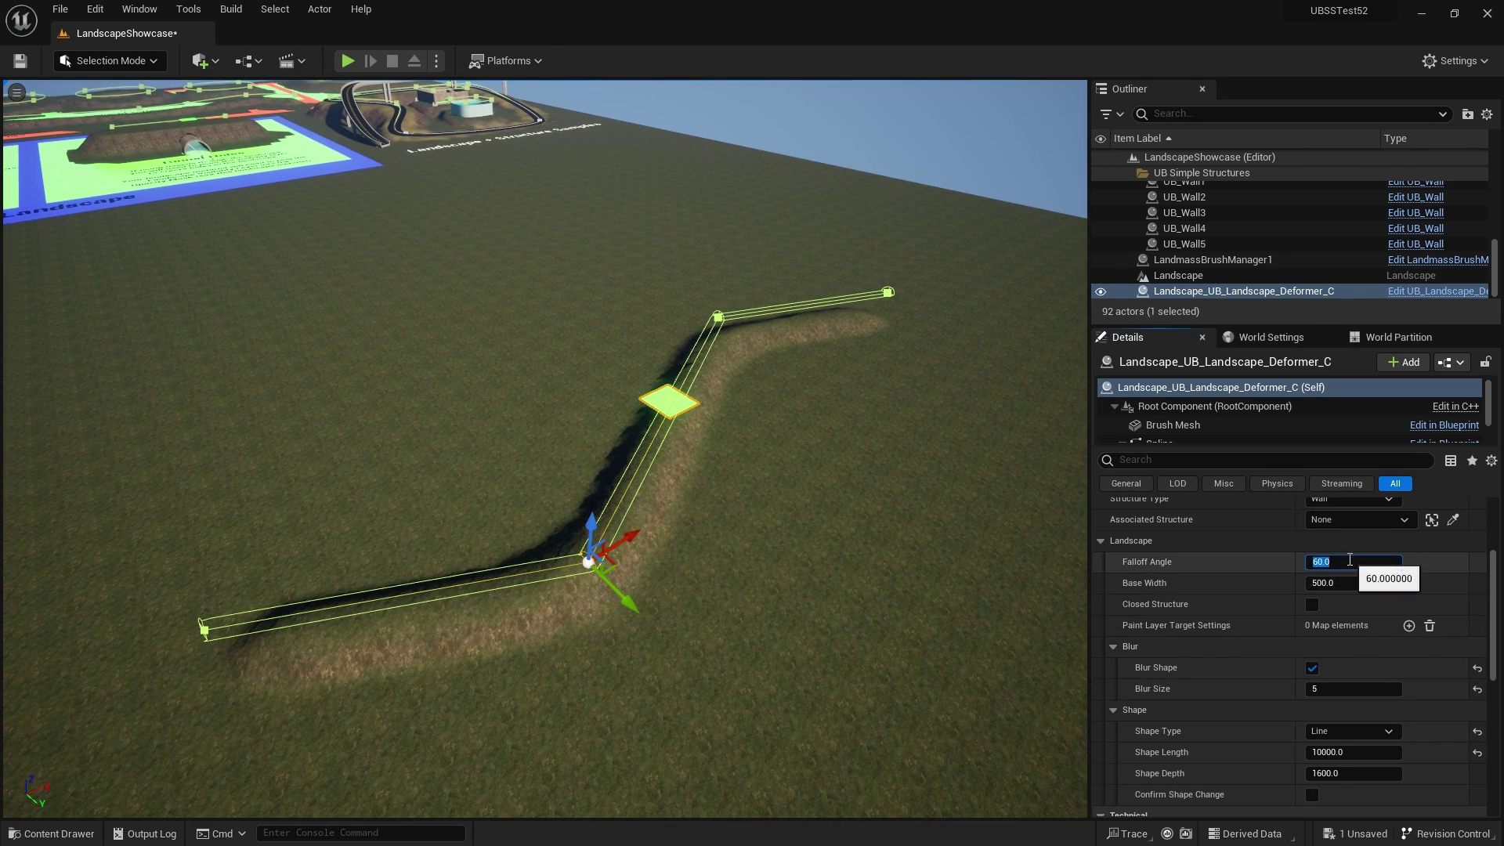
type("50")
key("Return")
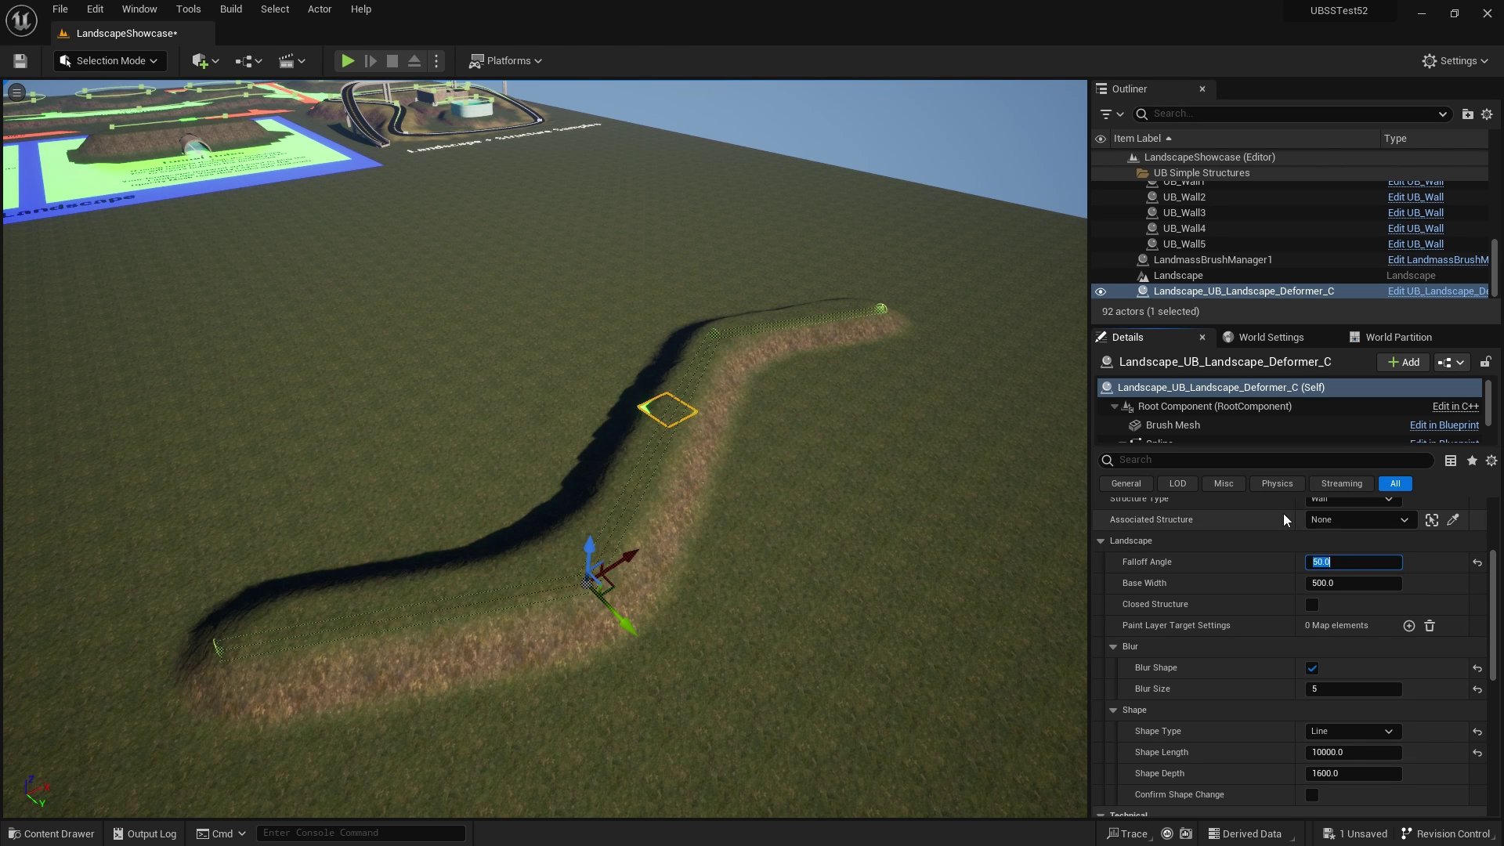
Step: Set Base Width to 2000, then narrow it to 1000
left_click(1379, 582)
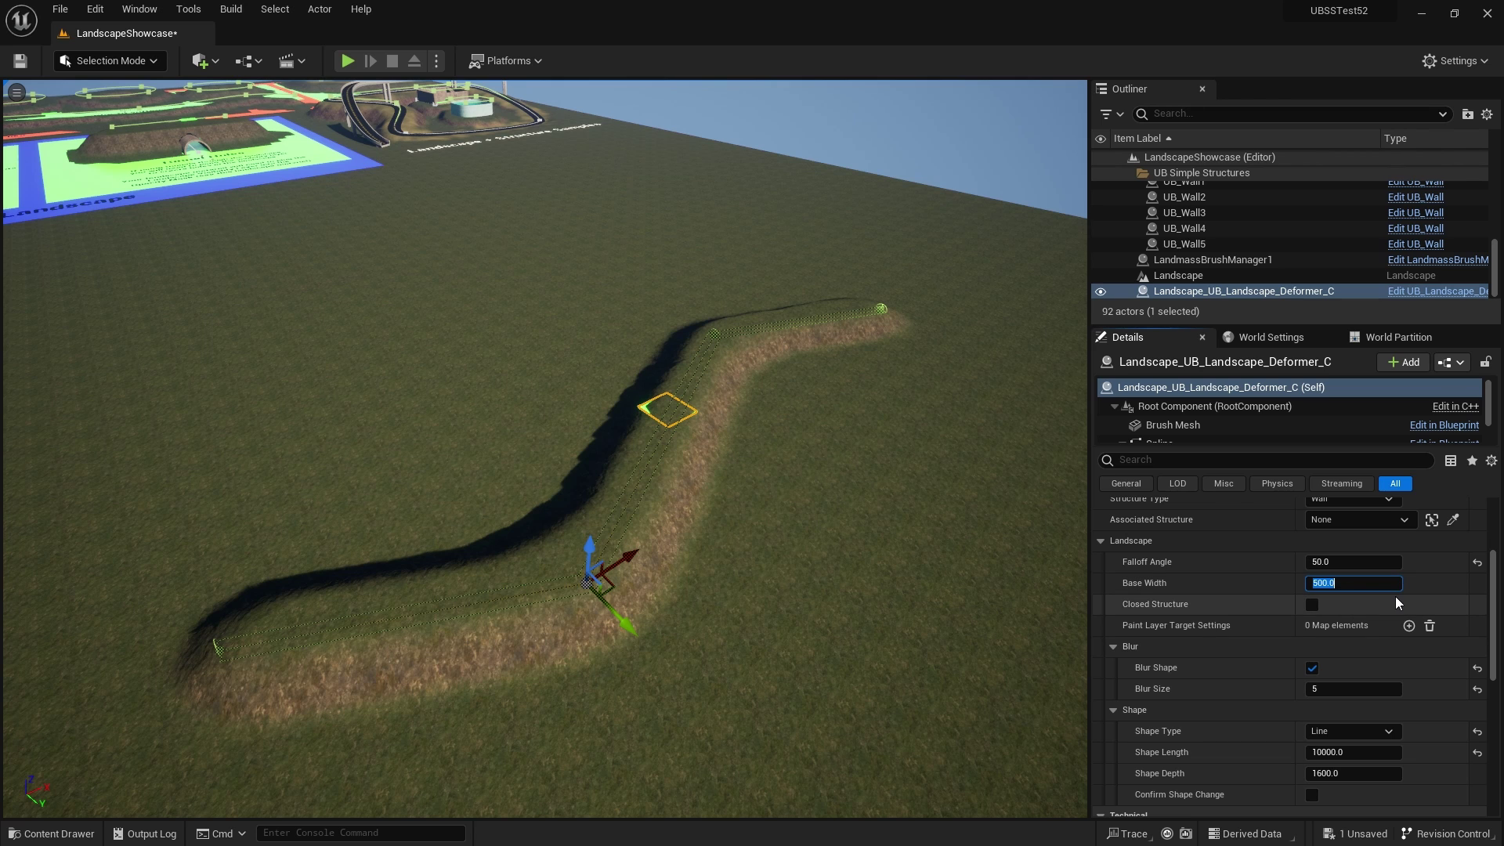
type("2000")
key("Return")
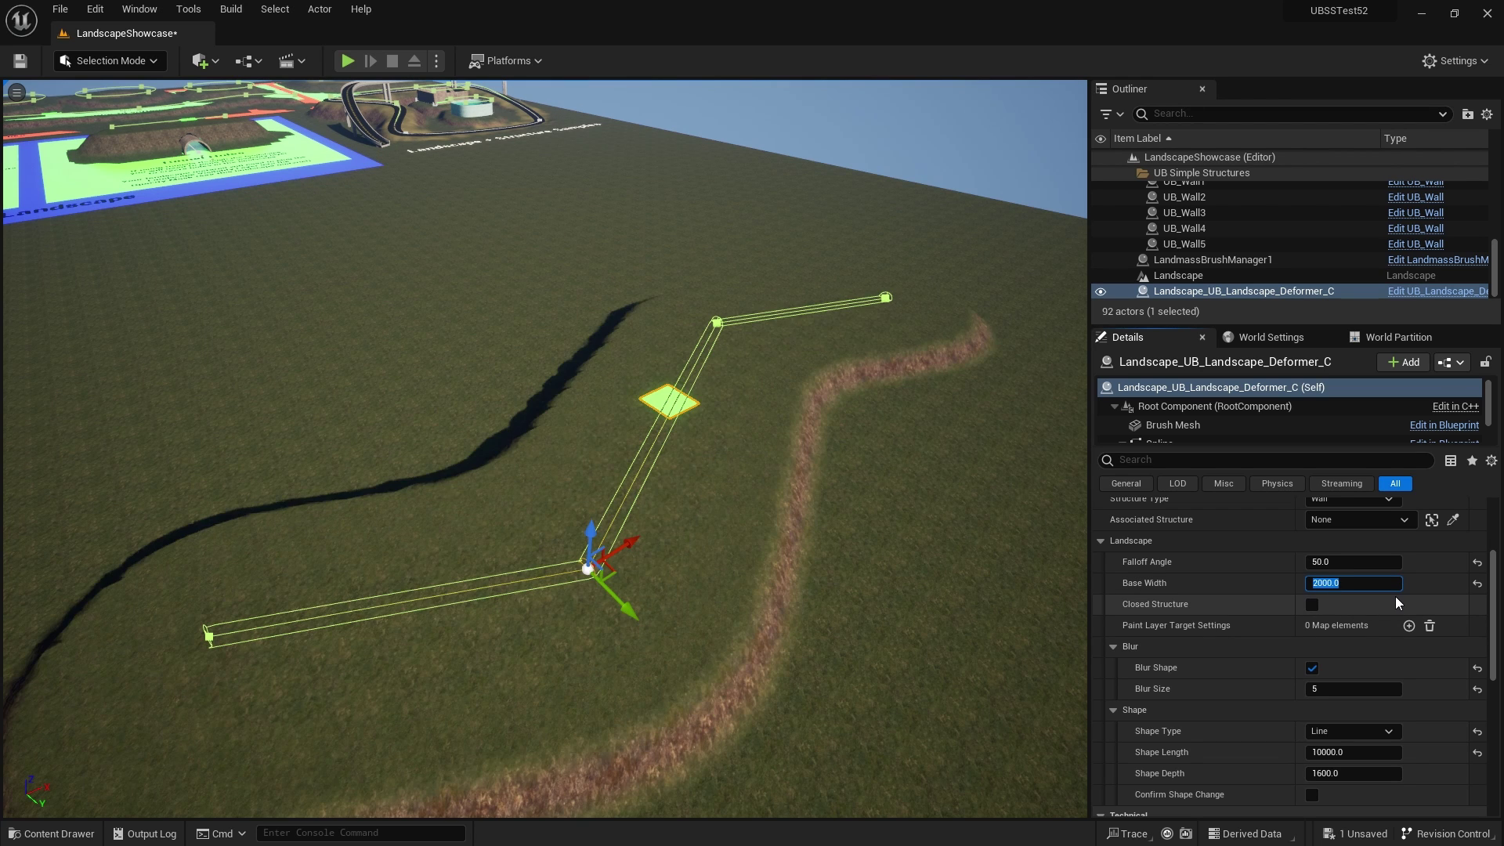
type("1000")
key("Return")
right_click_drag(958, 520, 974, 485)
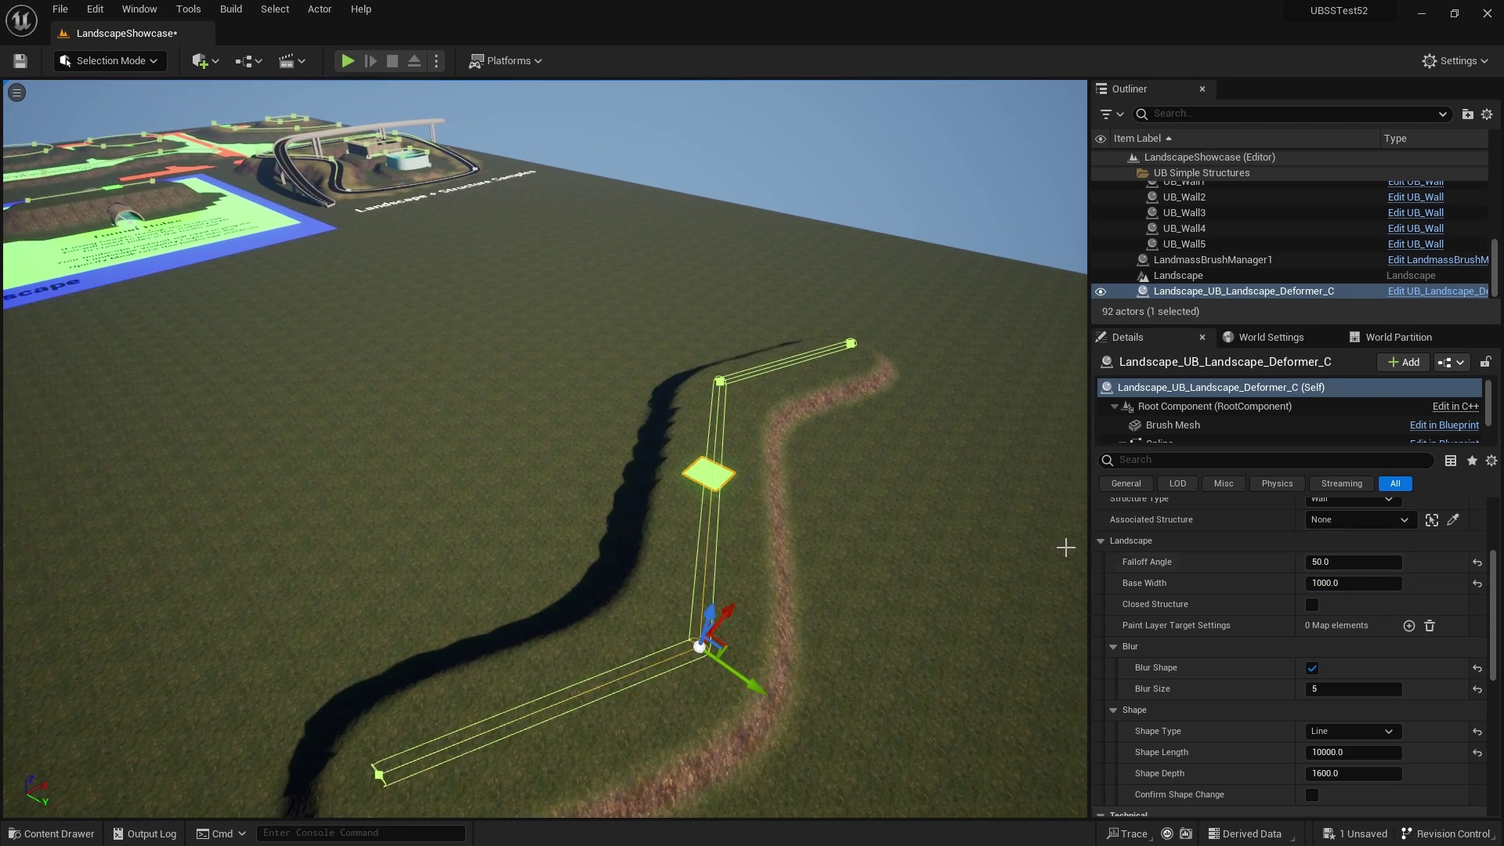
Step: Raise Blur Size to 10, then to 20, to soften the slopes
left_click(1354, 690)
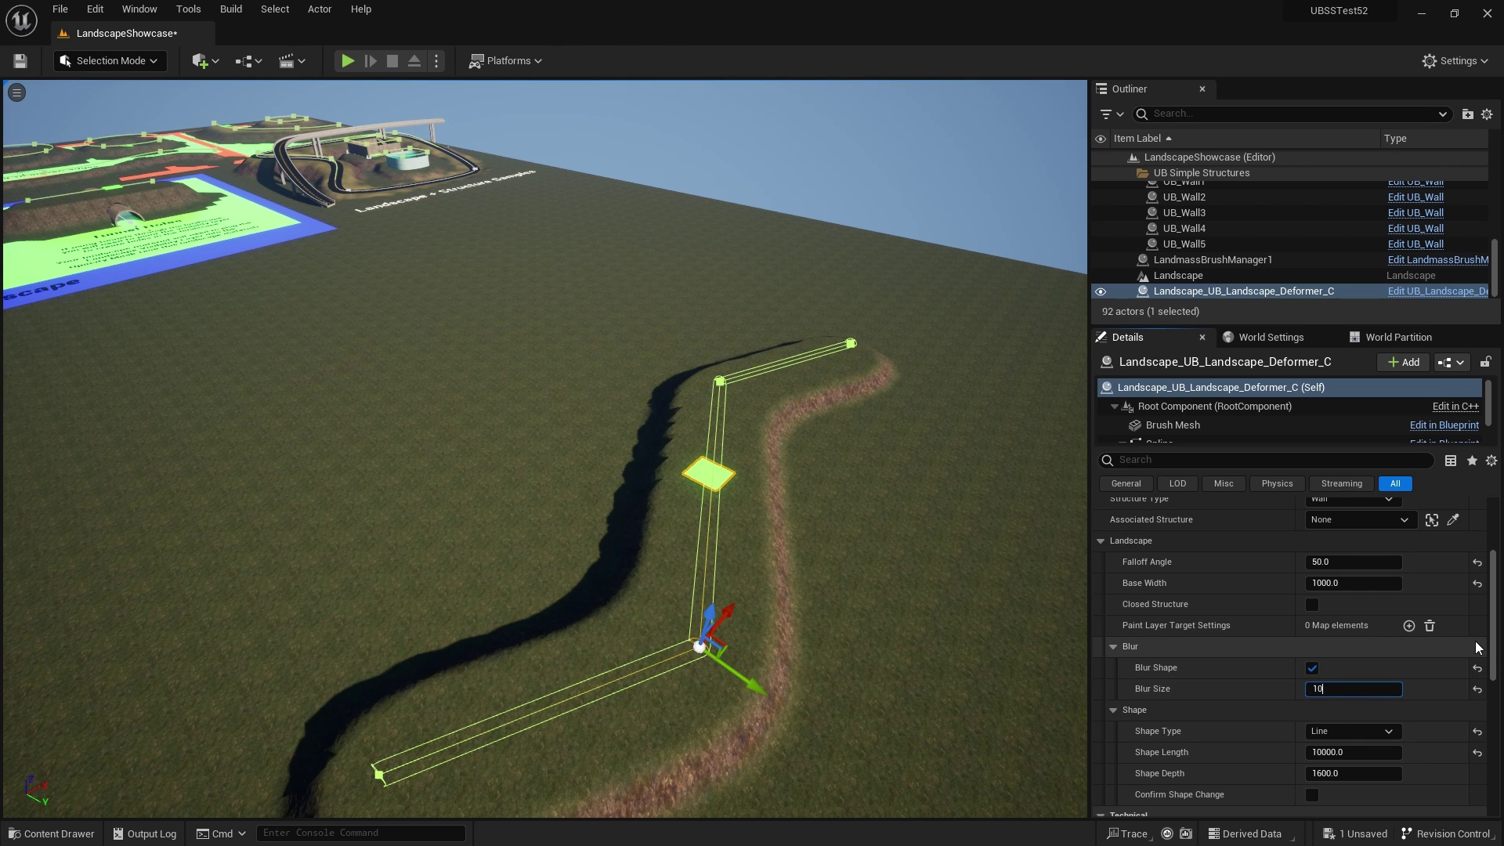
type("10")
key("Return")
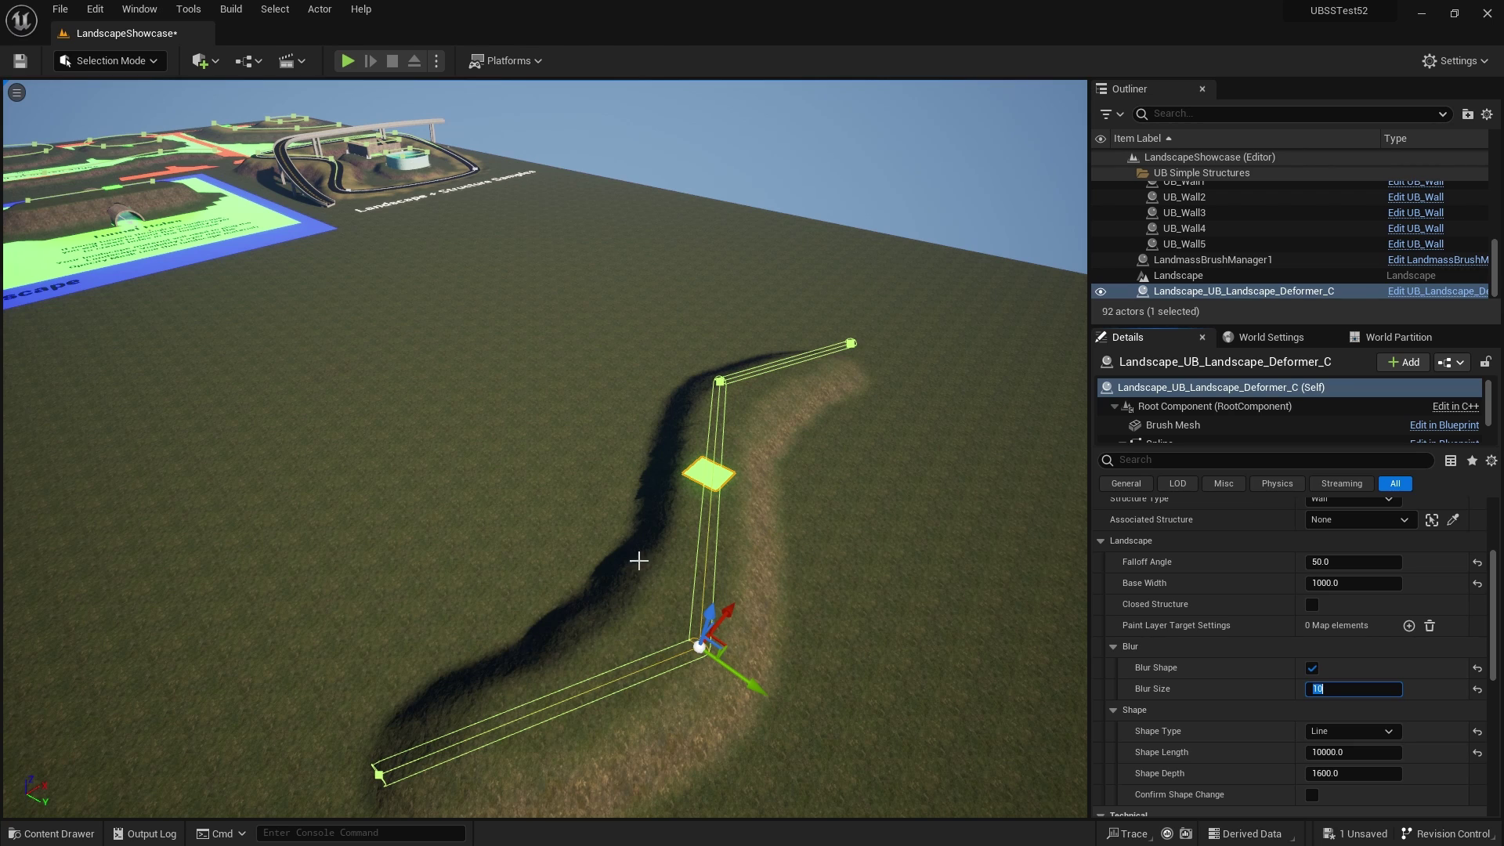
right_click_drag(817, 527, 698, 547)
key("d")
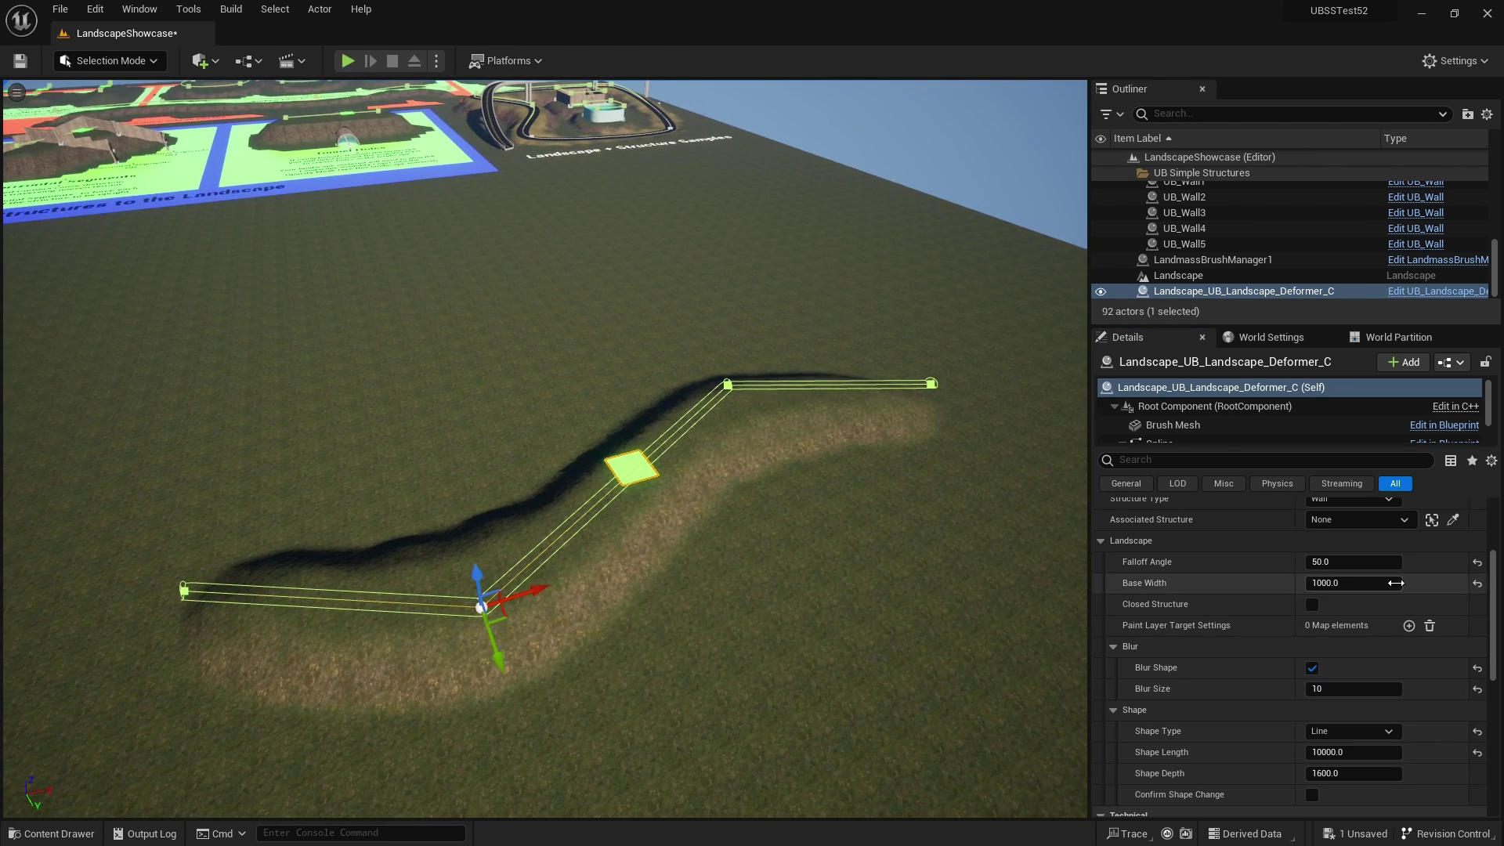
left_click(1329, 688)
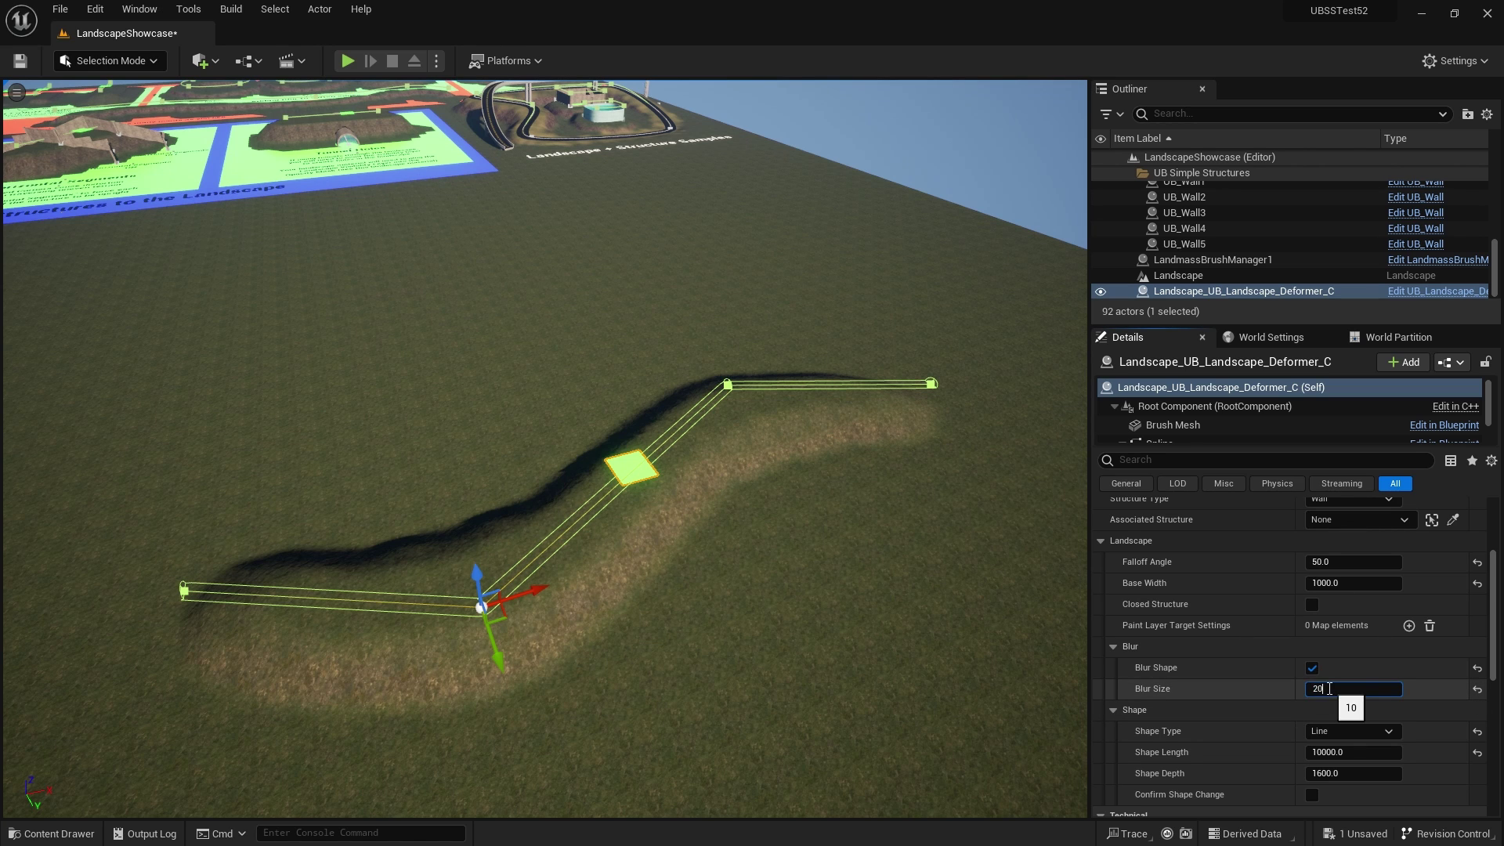
key("Return")
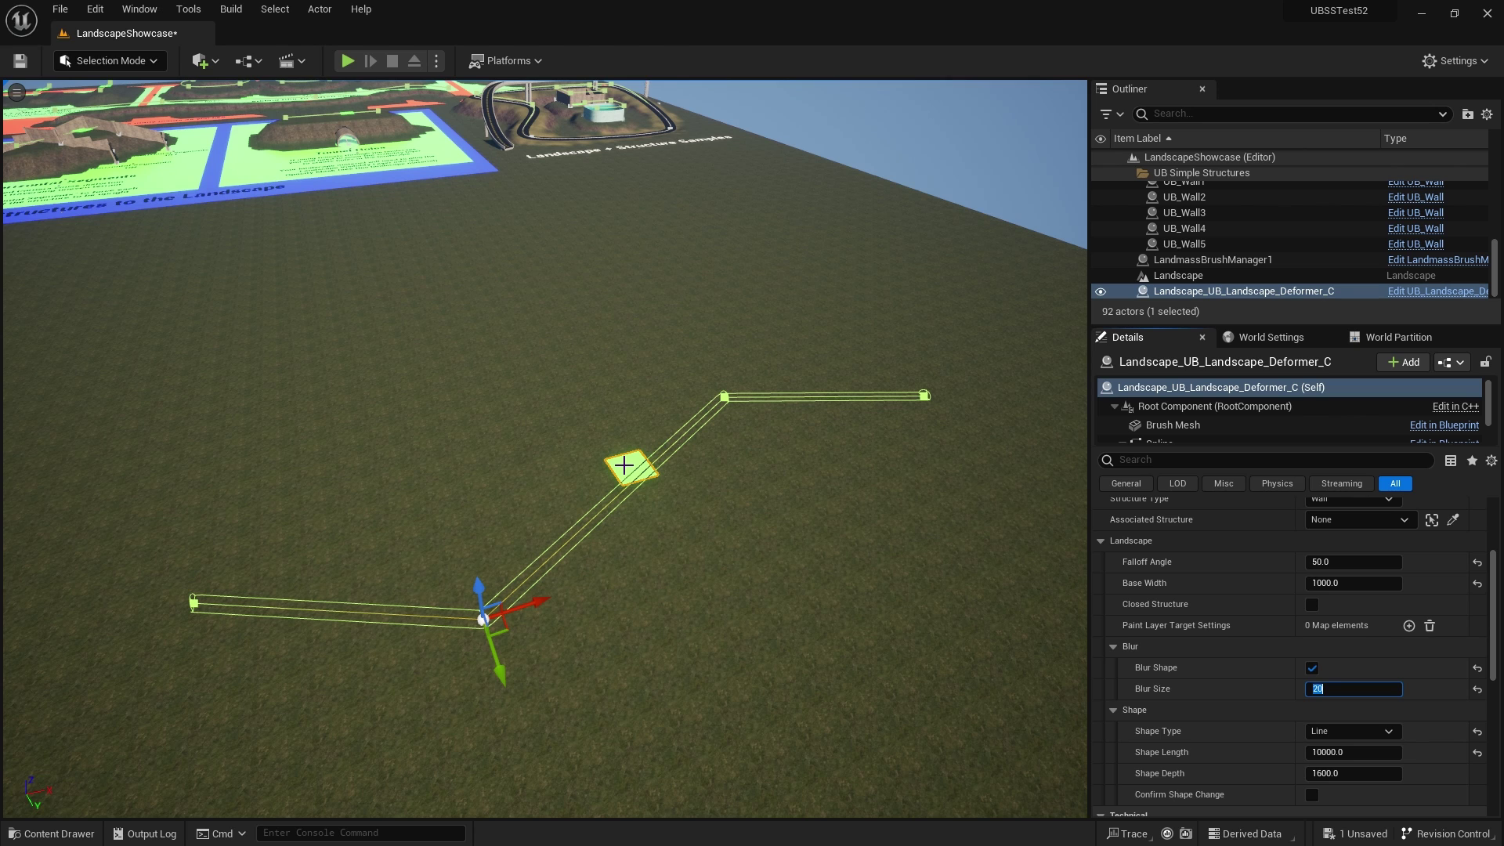
left_click(624, 465)
Step: Drag the whole spline up along Z into a raised plateau and orbit to check it
left_click_drag(632, 432, 670, 333)
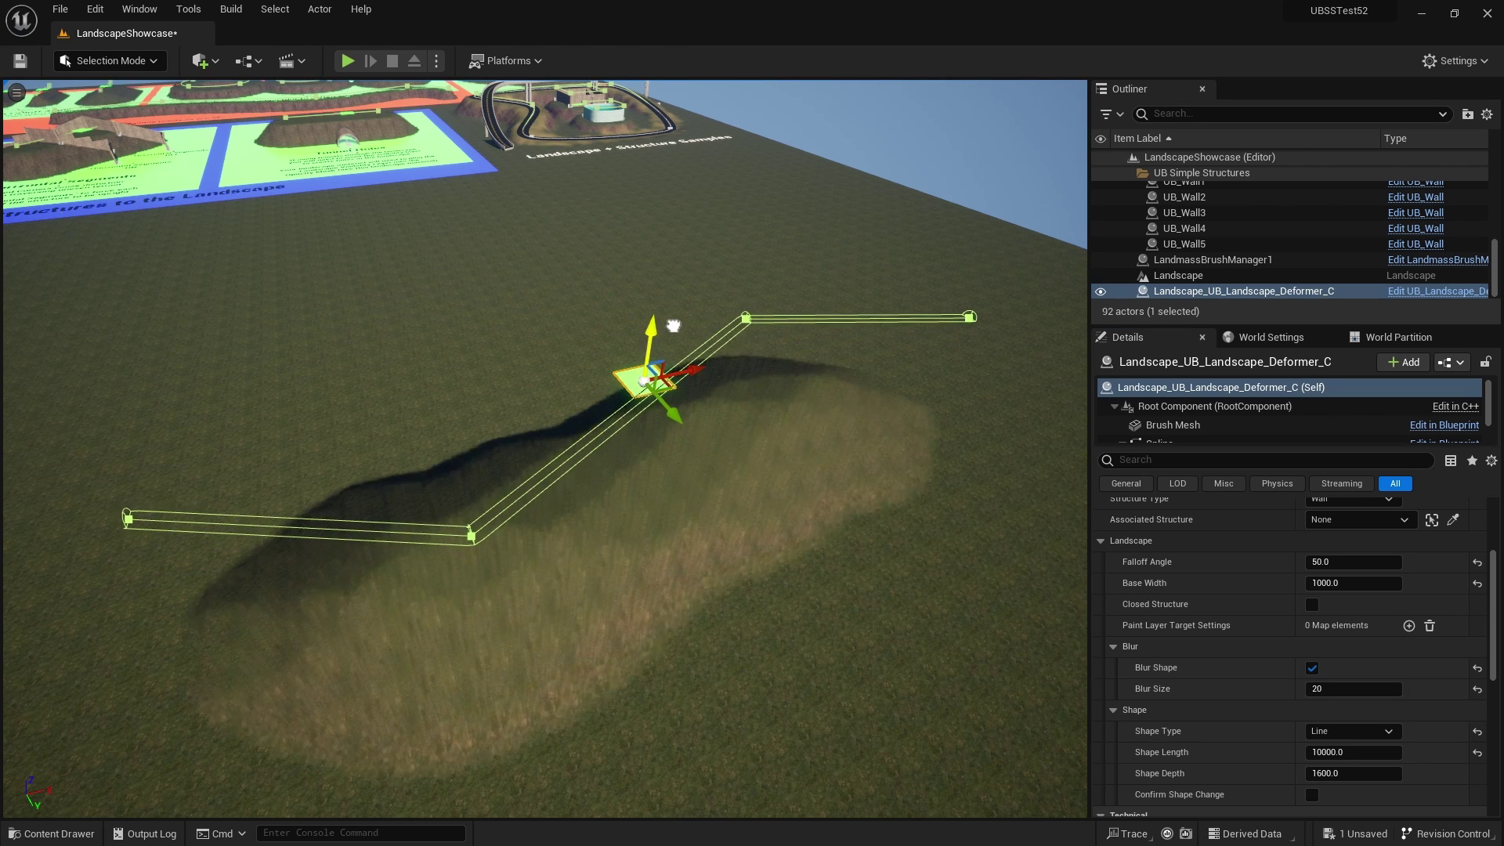
left_click_drag(674, 325, 674, 325)
key("a")
right_click_drag(722, 416, 846, 415)
right_click_drag(712, 524, 654, 513)
key("s")
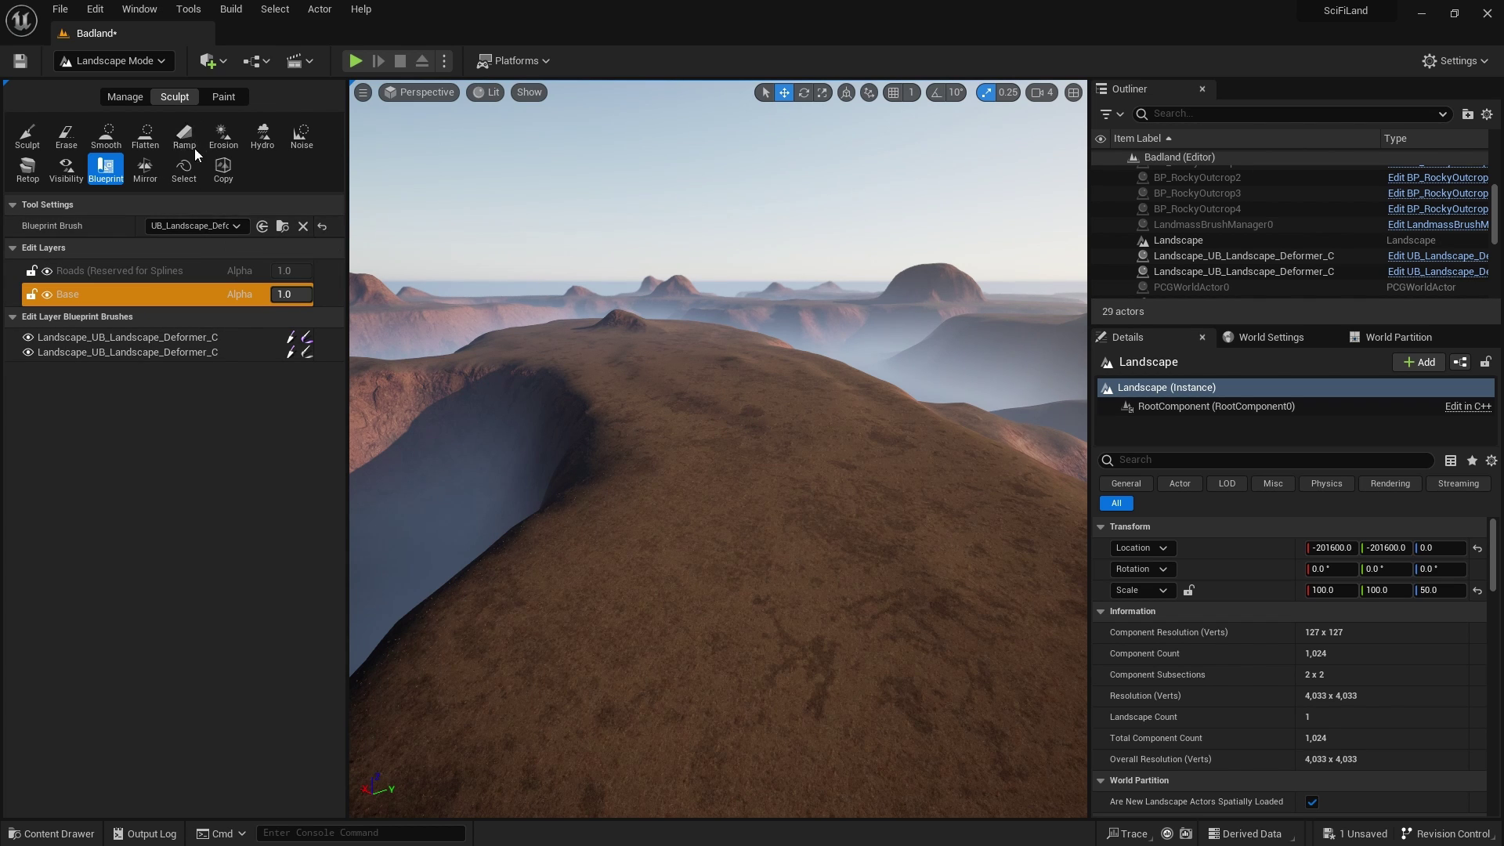
Step: Place a new UB_Landscape_Deformer brush on the ridge top
left_click(784, 526)
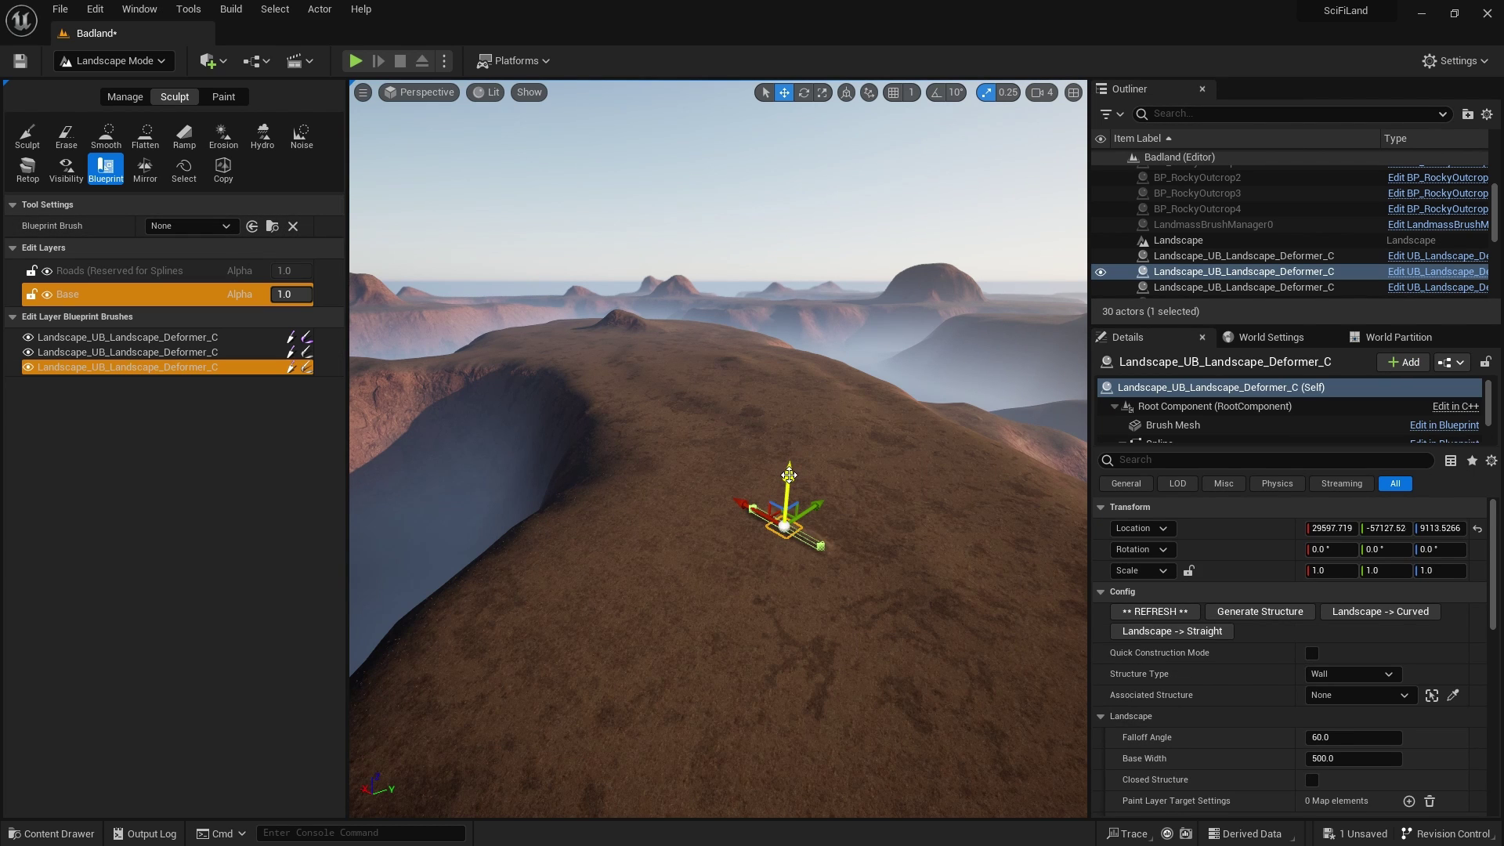
Step: Raise the new deformer brush upward along Z
left_click_drag(788, 474, 793, 453)
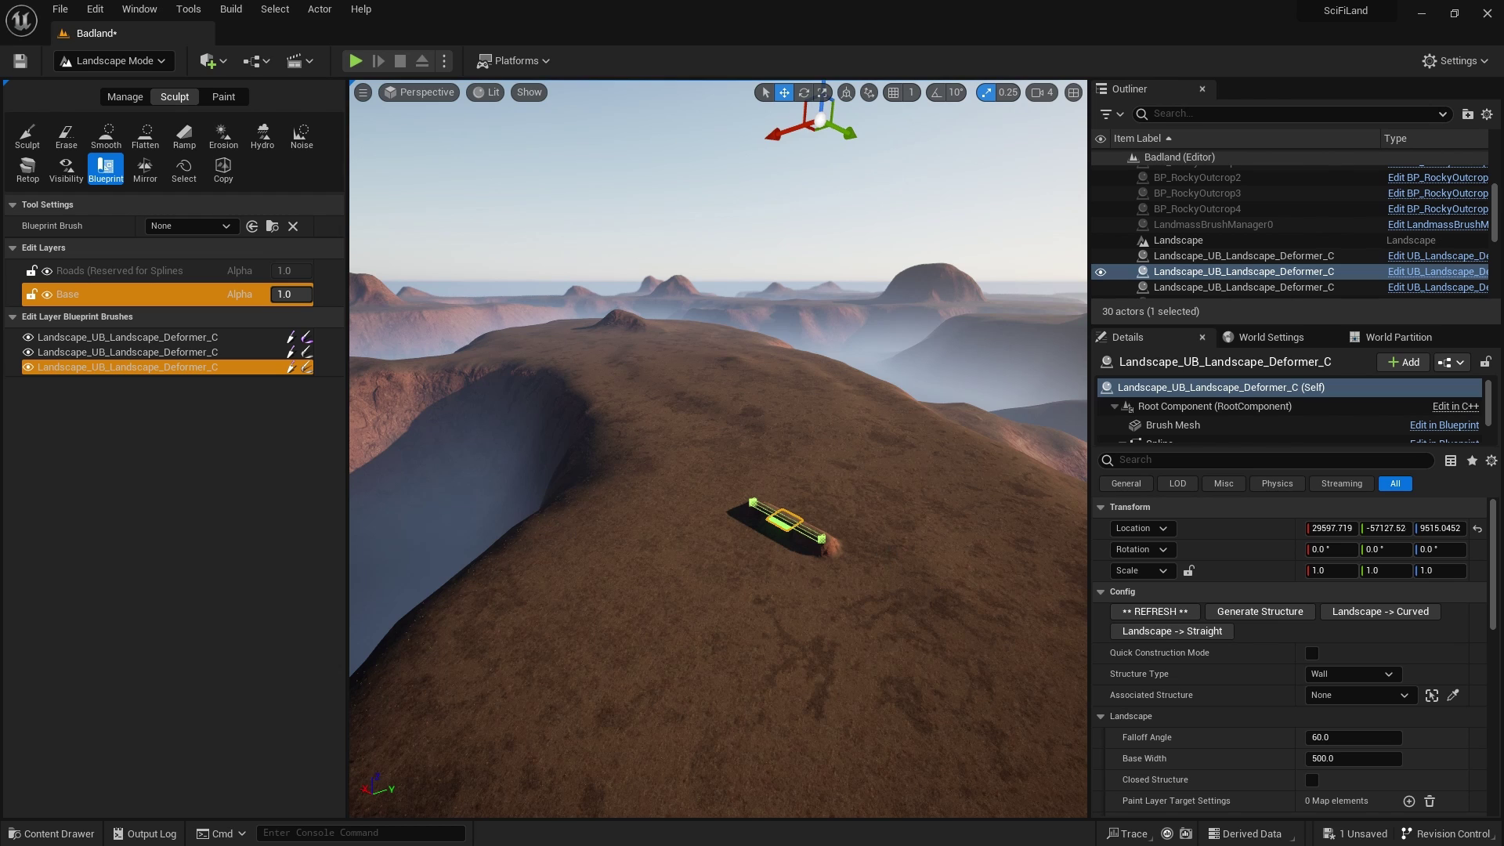
key("d")
right_click_drag(783, 540, 619, 544)
key("s")
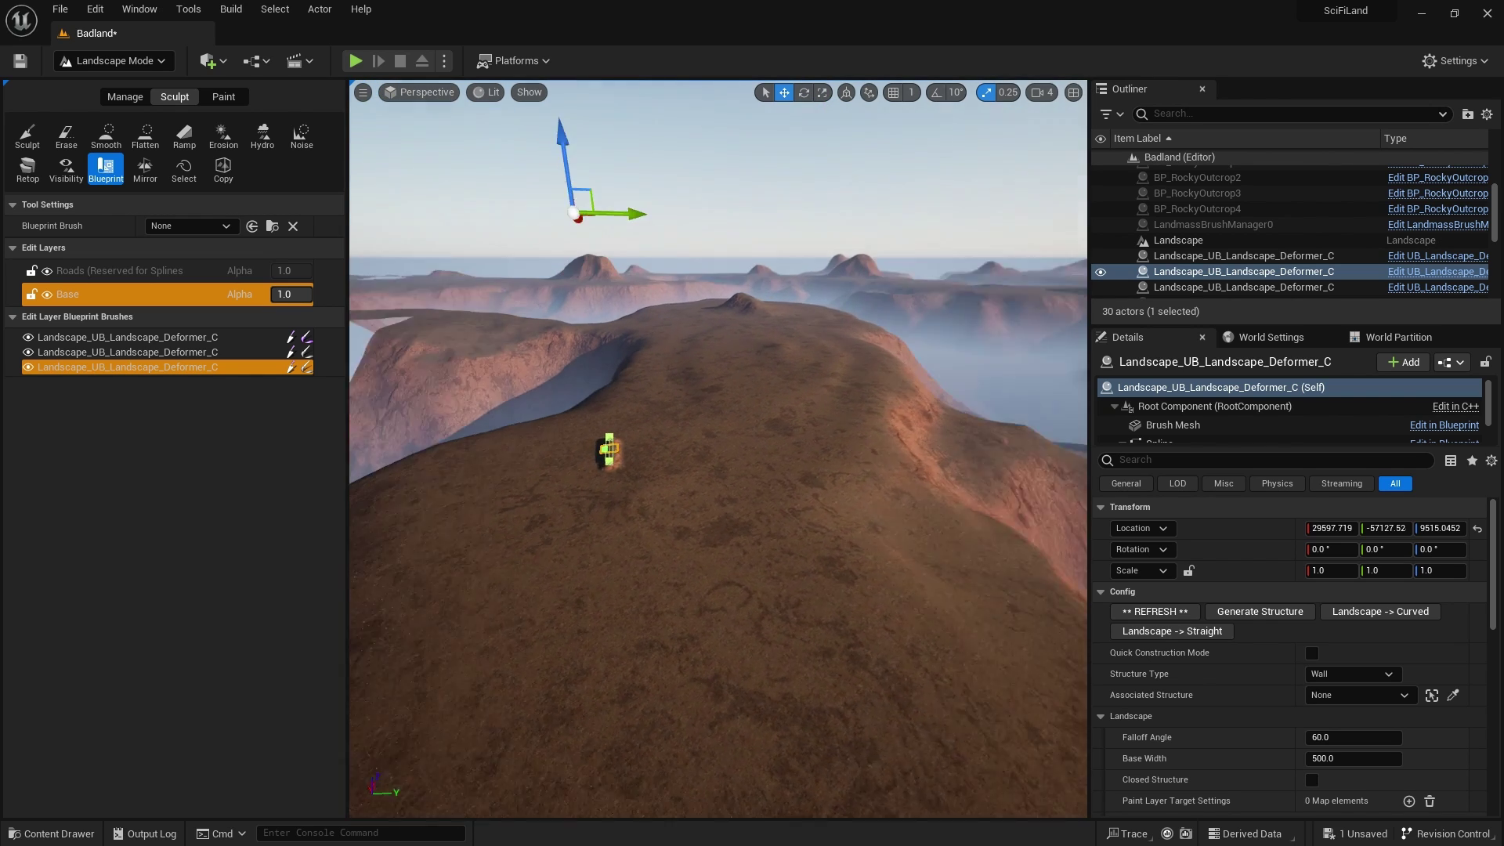
right_click_drag(853, 627, 835, 598)
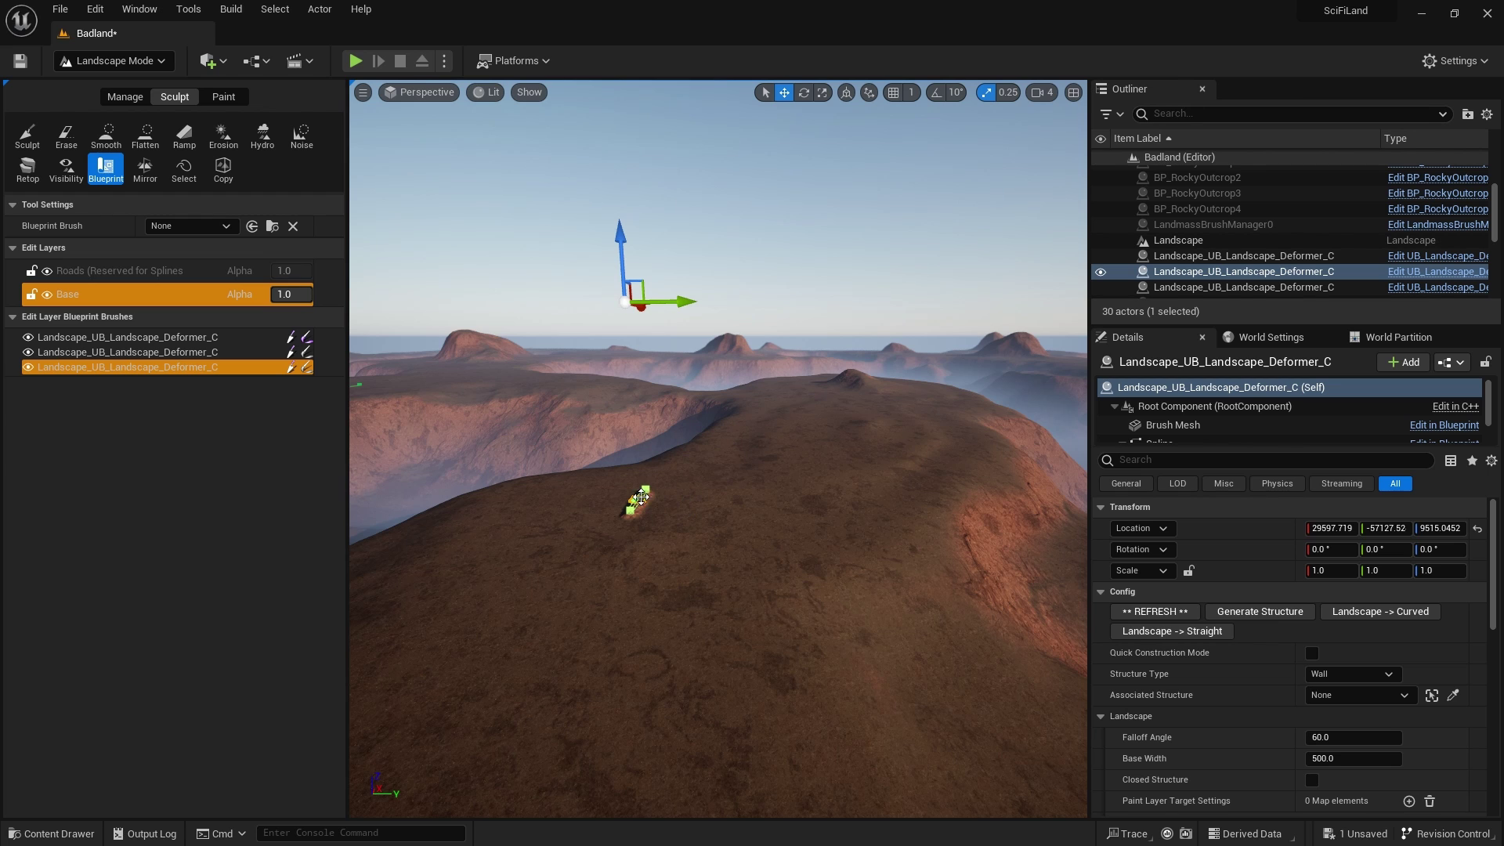
right_click_drag(657, 498, 641, 528)
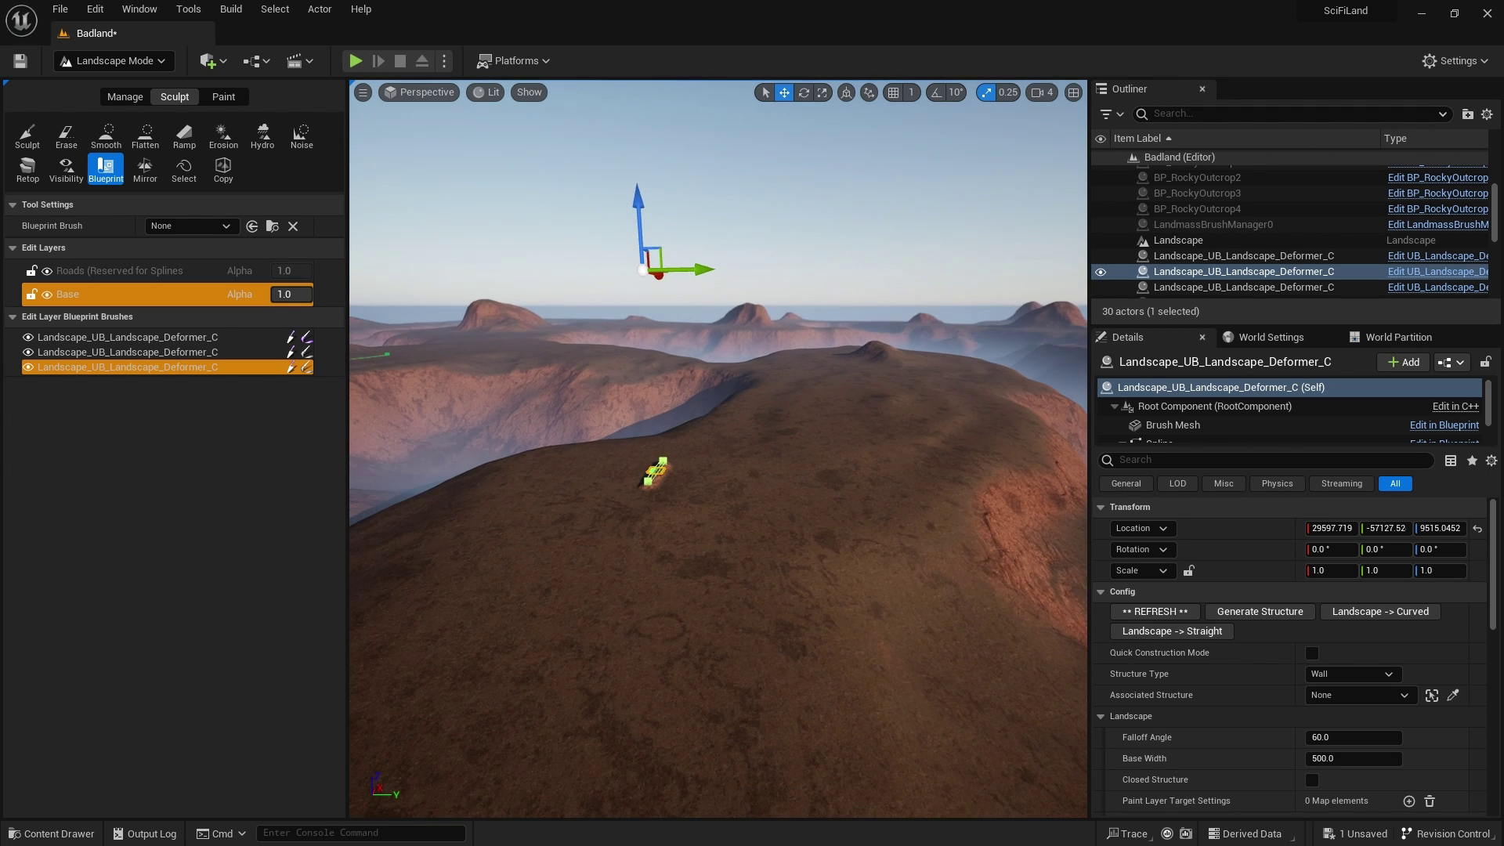
Step: In Selection Mode, select the new deformer, press REFRESH, and frame it
key("shift+1")
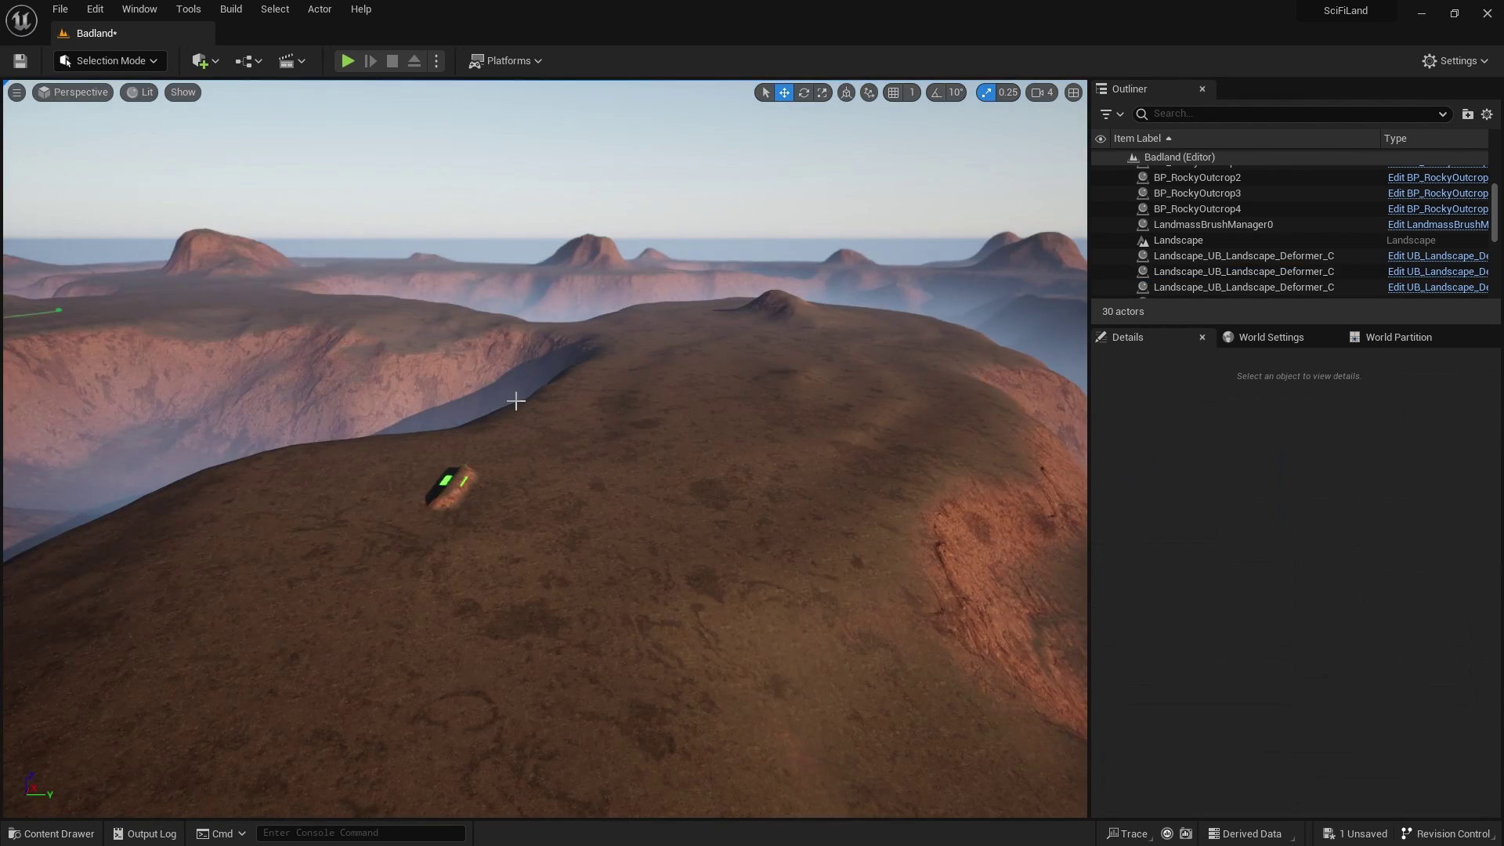
left_click(444, 476)
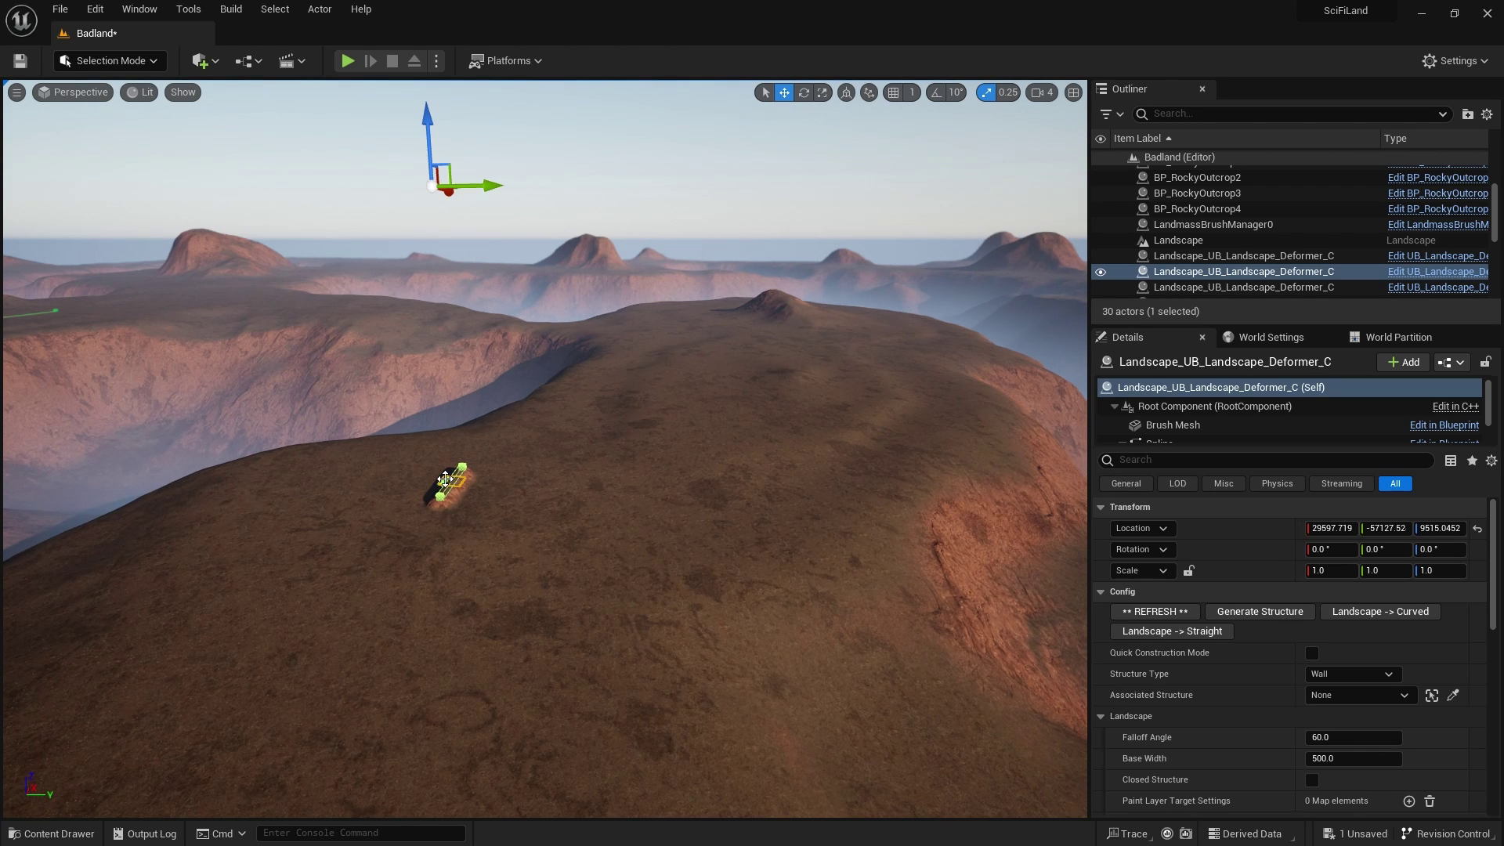
left_click(1179, 615)
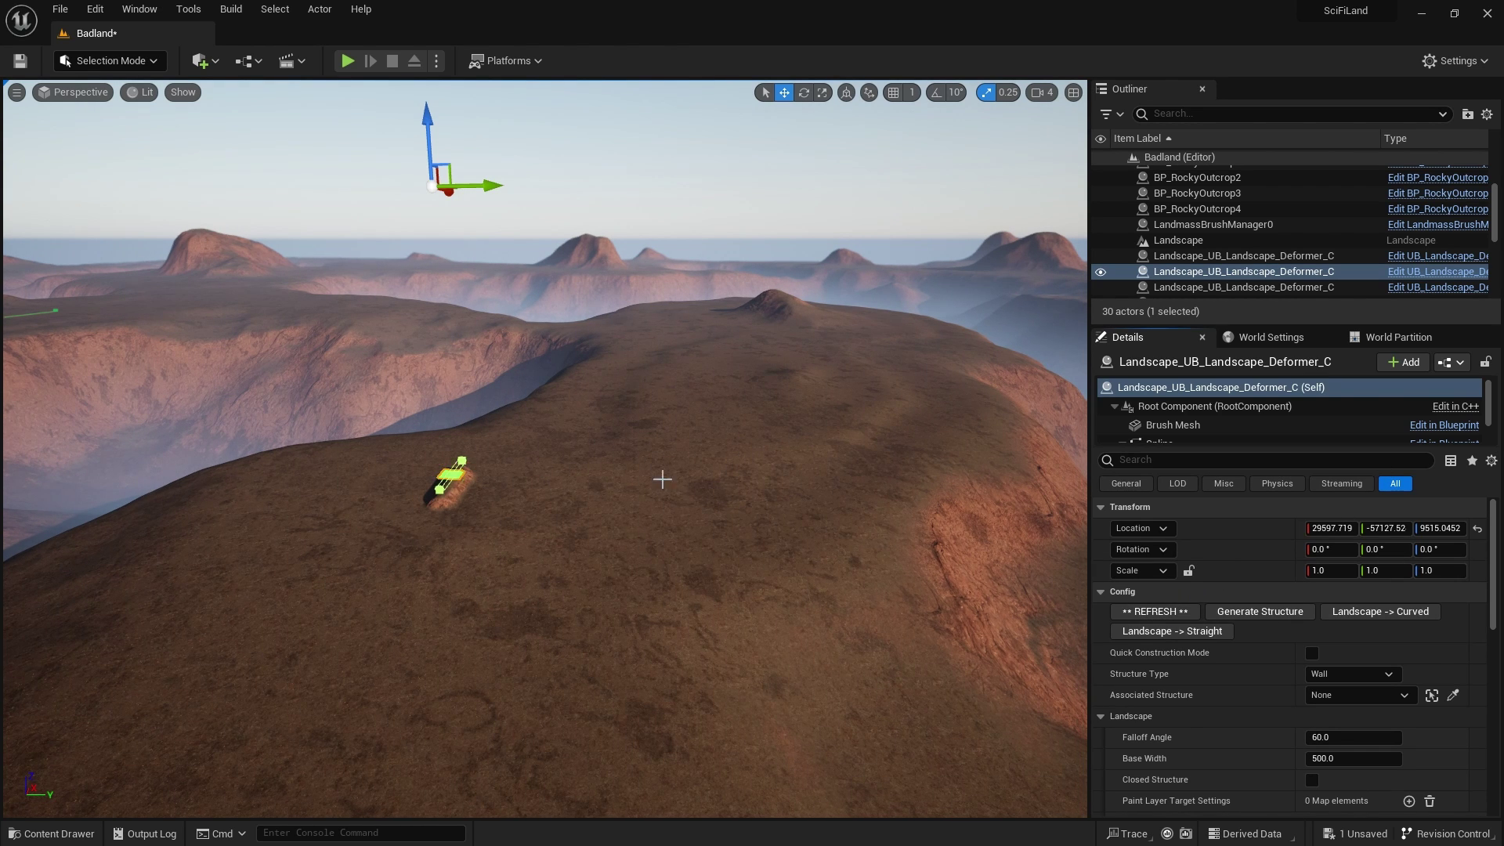
key("f")
right_click_drag(661, 487, 602, 503)
key("d")
right_click_drag(461, 636, 444, 634)
key("e")
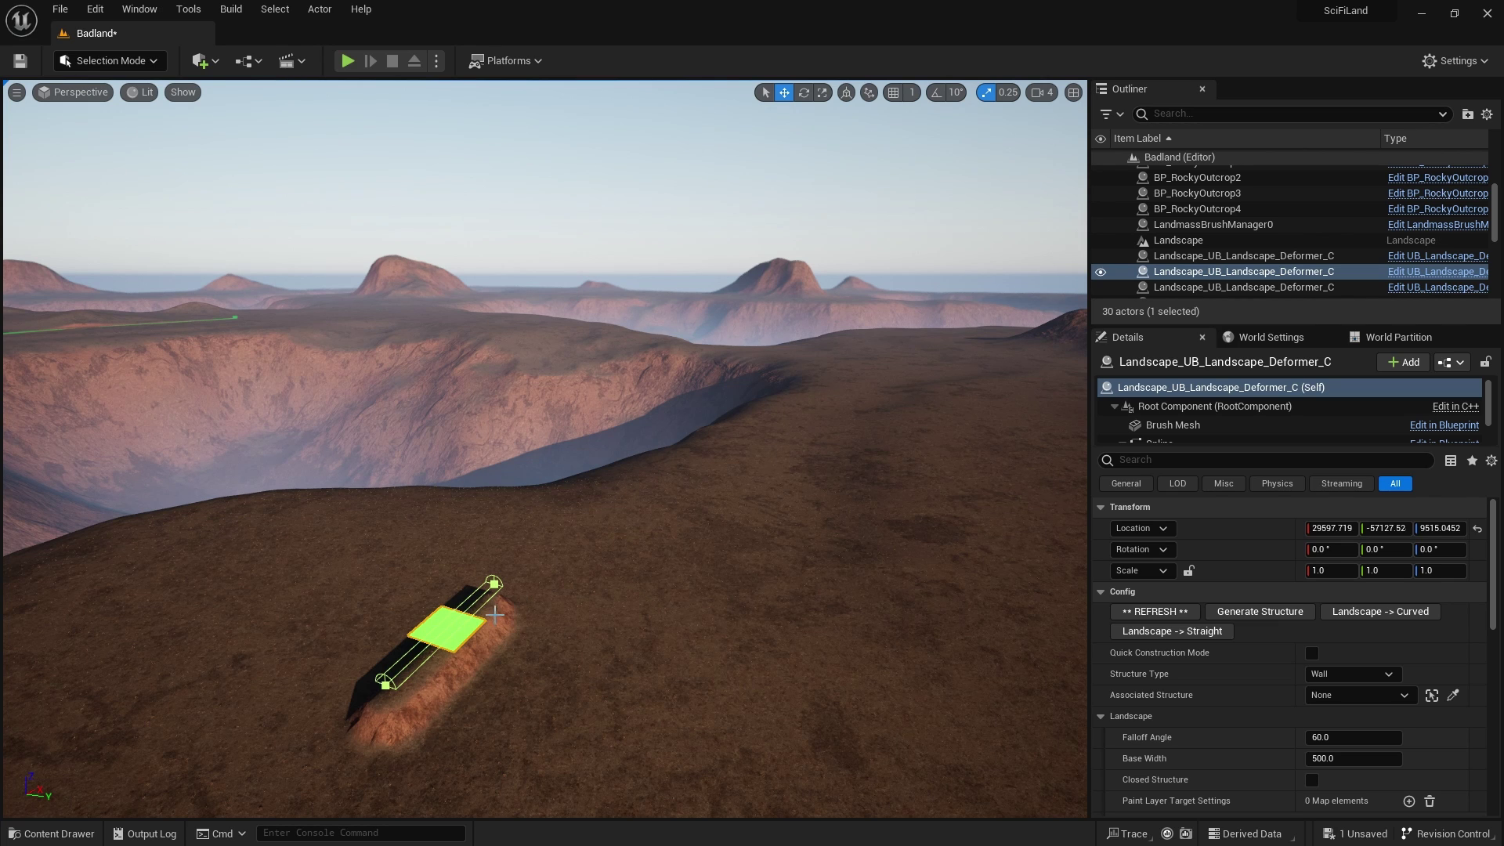
mouse_move(599, 607)
right_mouse_down()
mouse_move(598, 523)
mouse_move(598, 599)
mouse_move(597, 574)
right_mouse_up()
key("e")
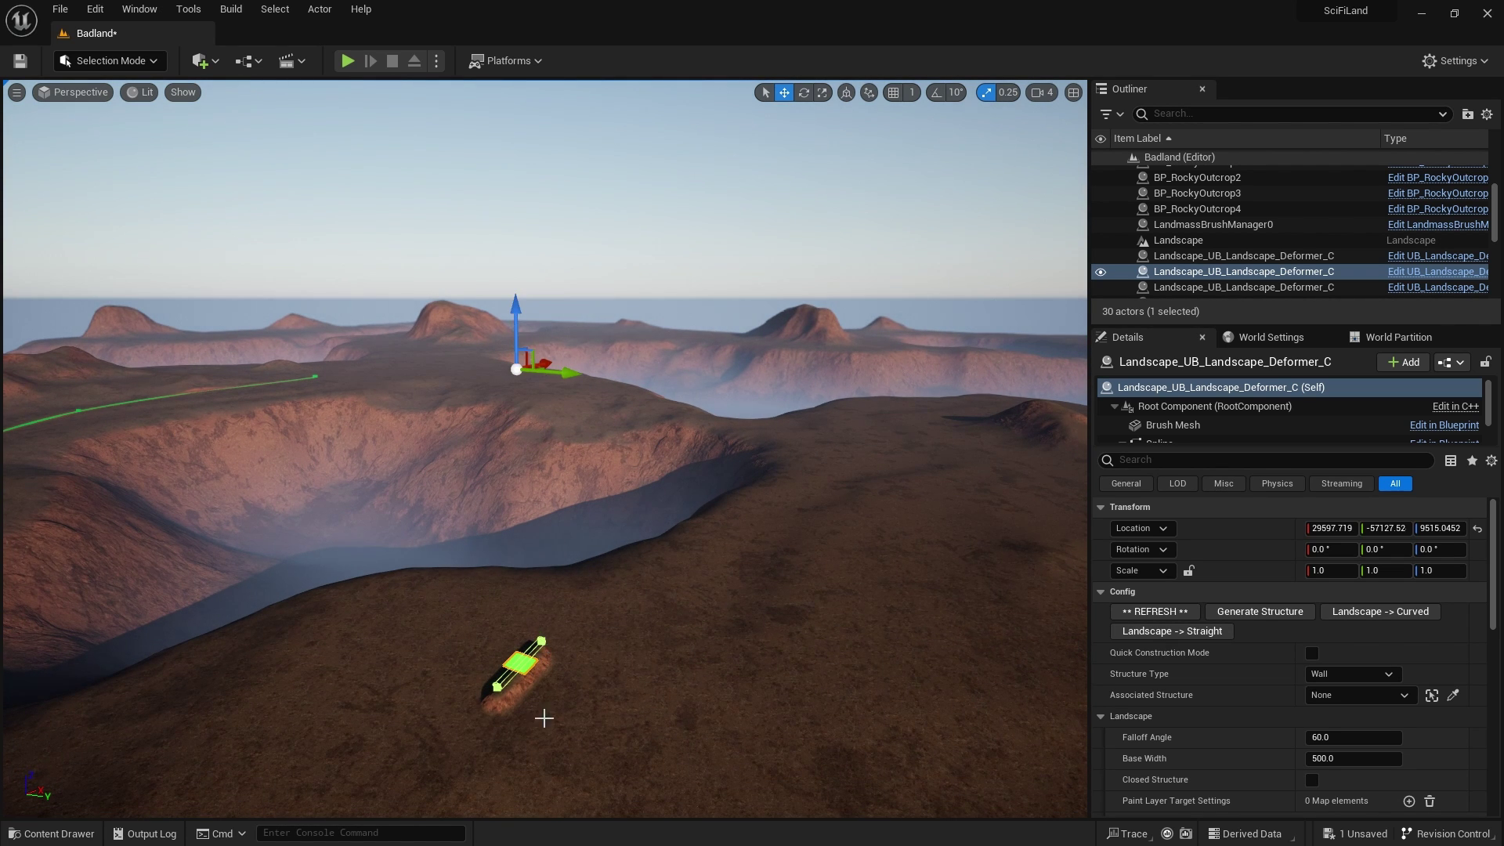
Step: Slide the deformer sideways along Y and refresh its shape
left_click_drag(579, 383, 666, 395)
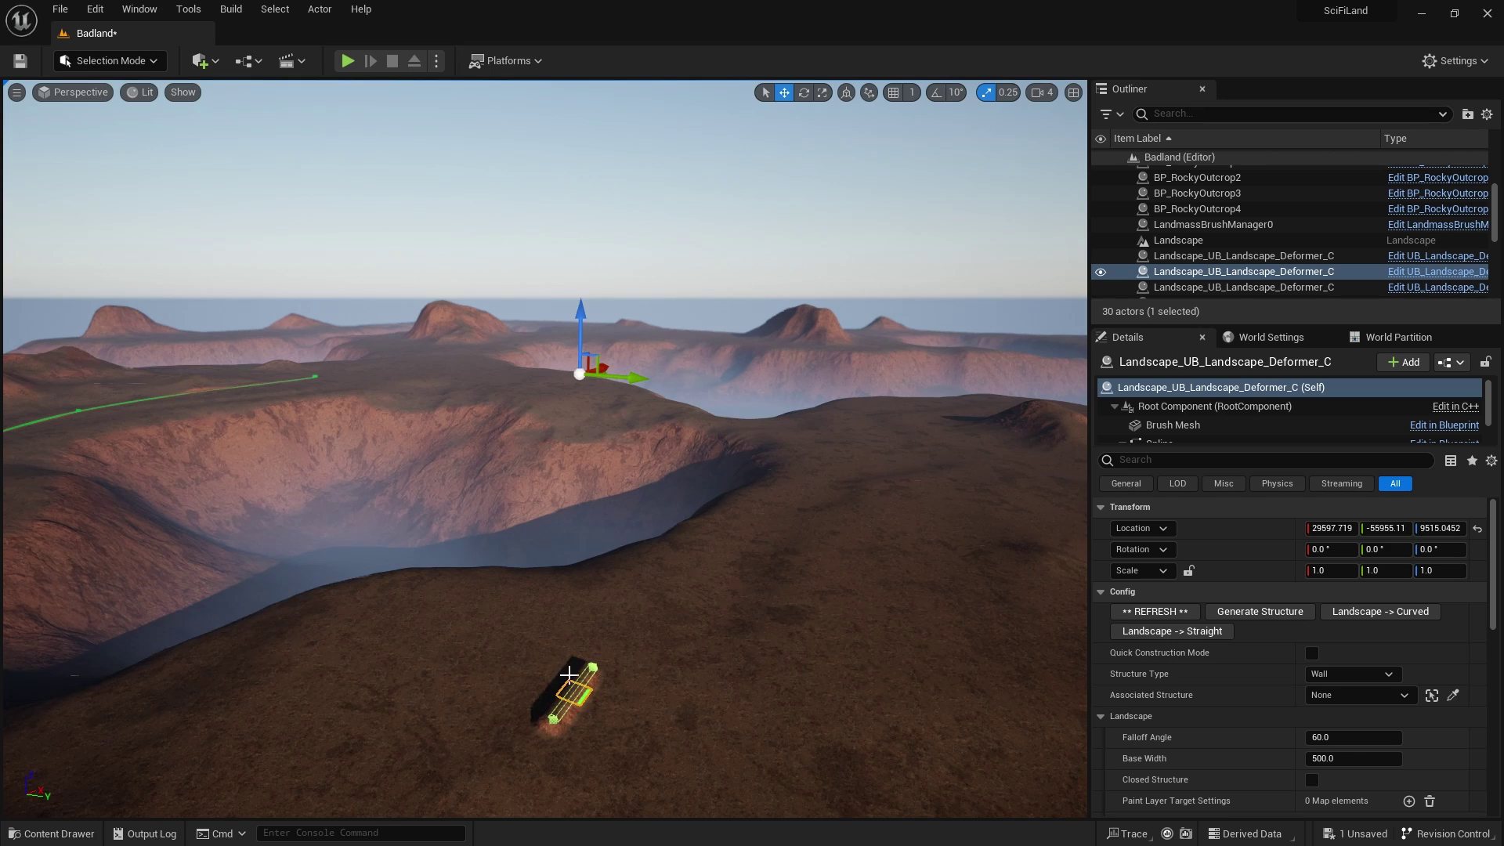
left_click(1154, 615)
key("q")
mouse_move(621, 660)
right_mouse_down()
mouse_move(591, 627)
mouse_move(614, 690)
right_mouse_up()
key("w")
key("s")
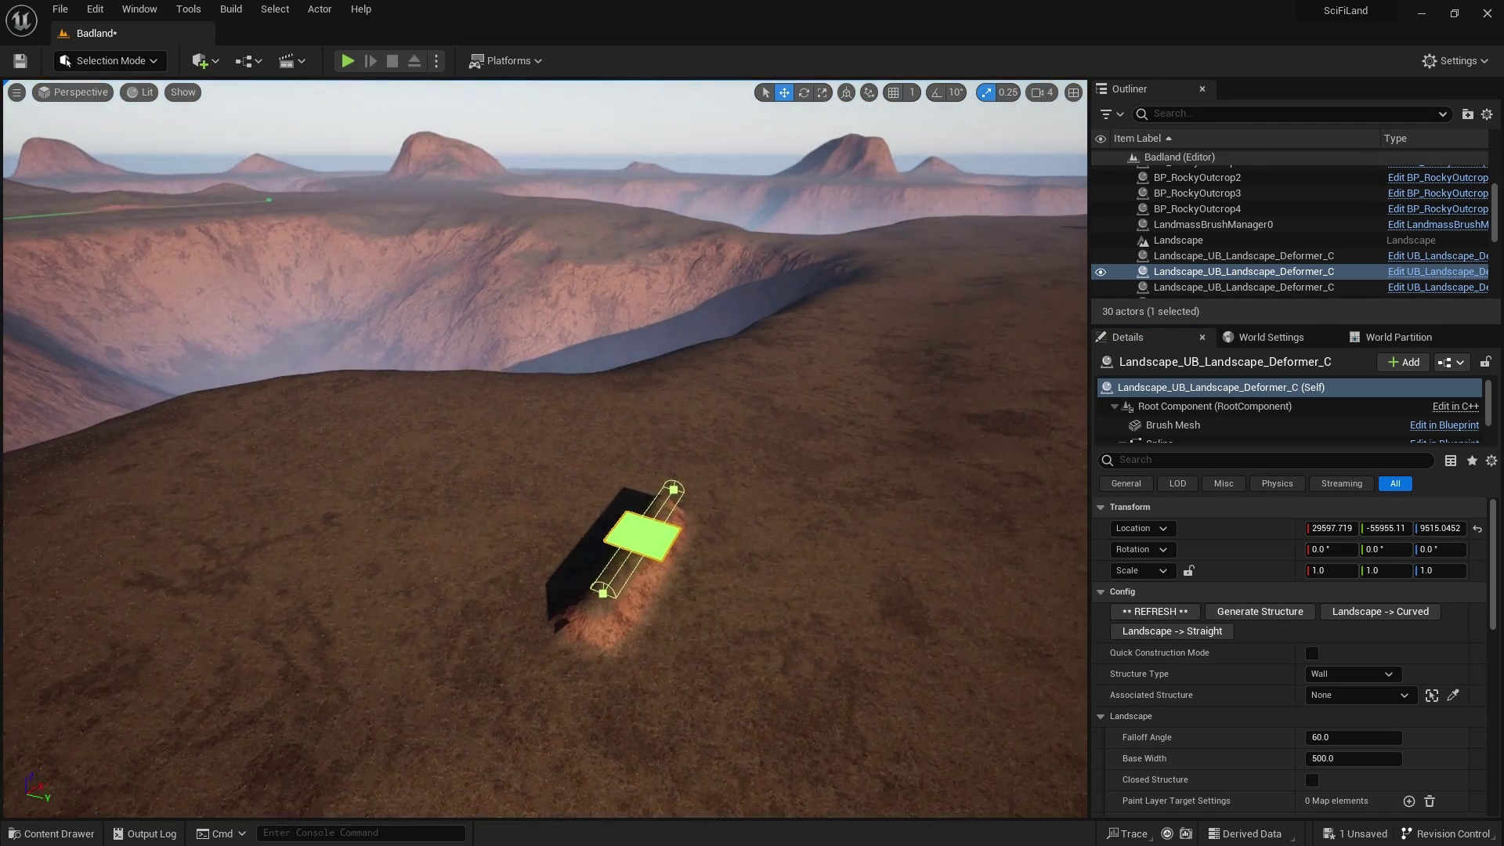
Step: Pull the spline's upper end point outward to lengthen the raised ridge
left_click(671, 490)
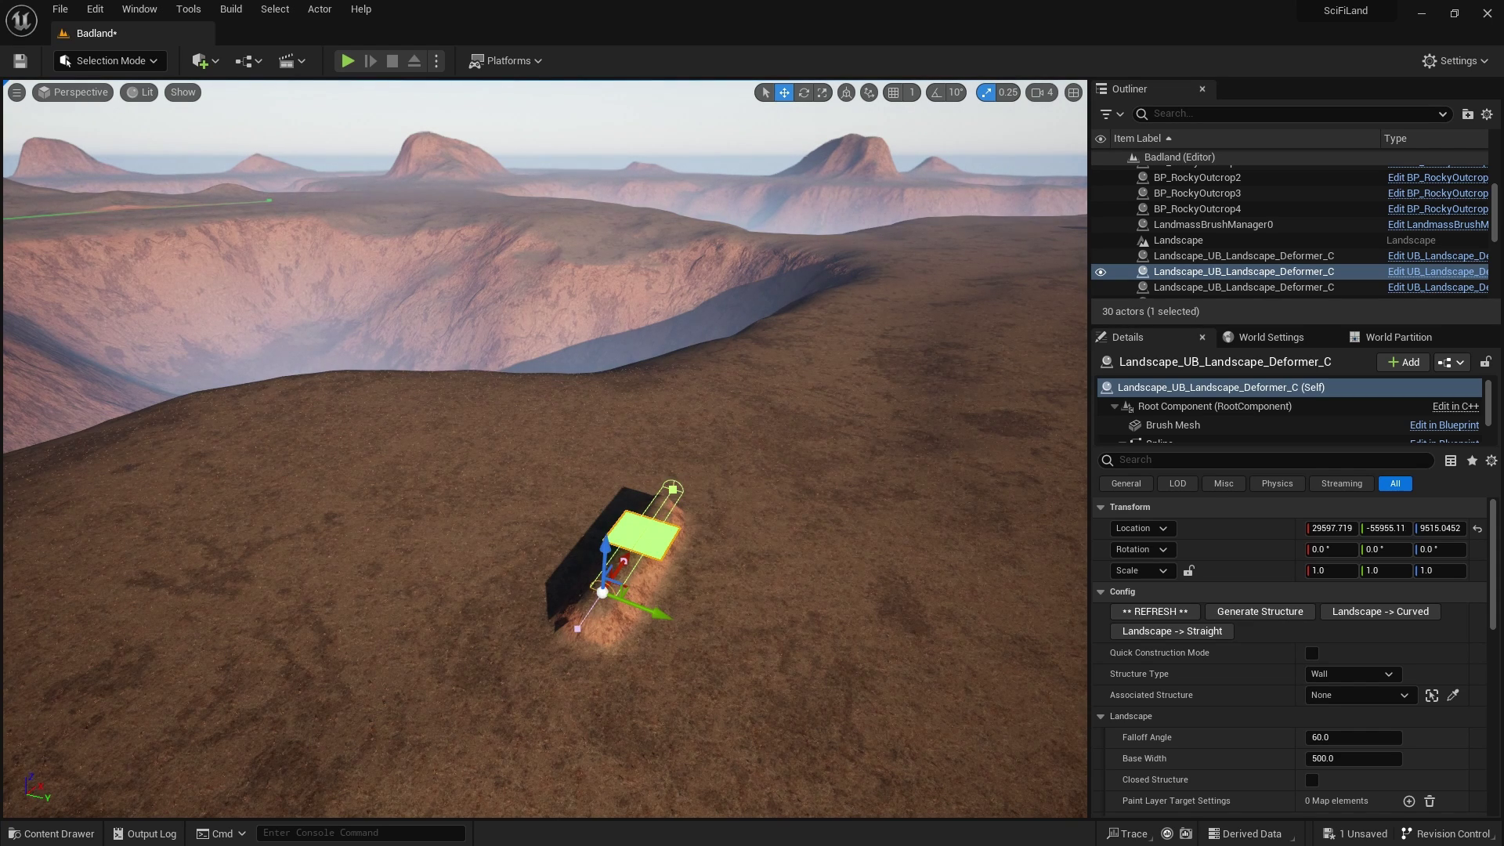
left_click(673, 489)
left_click_drag(736, 509, 789, 520)
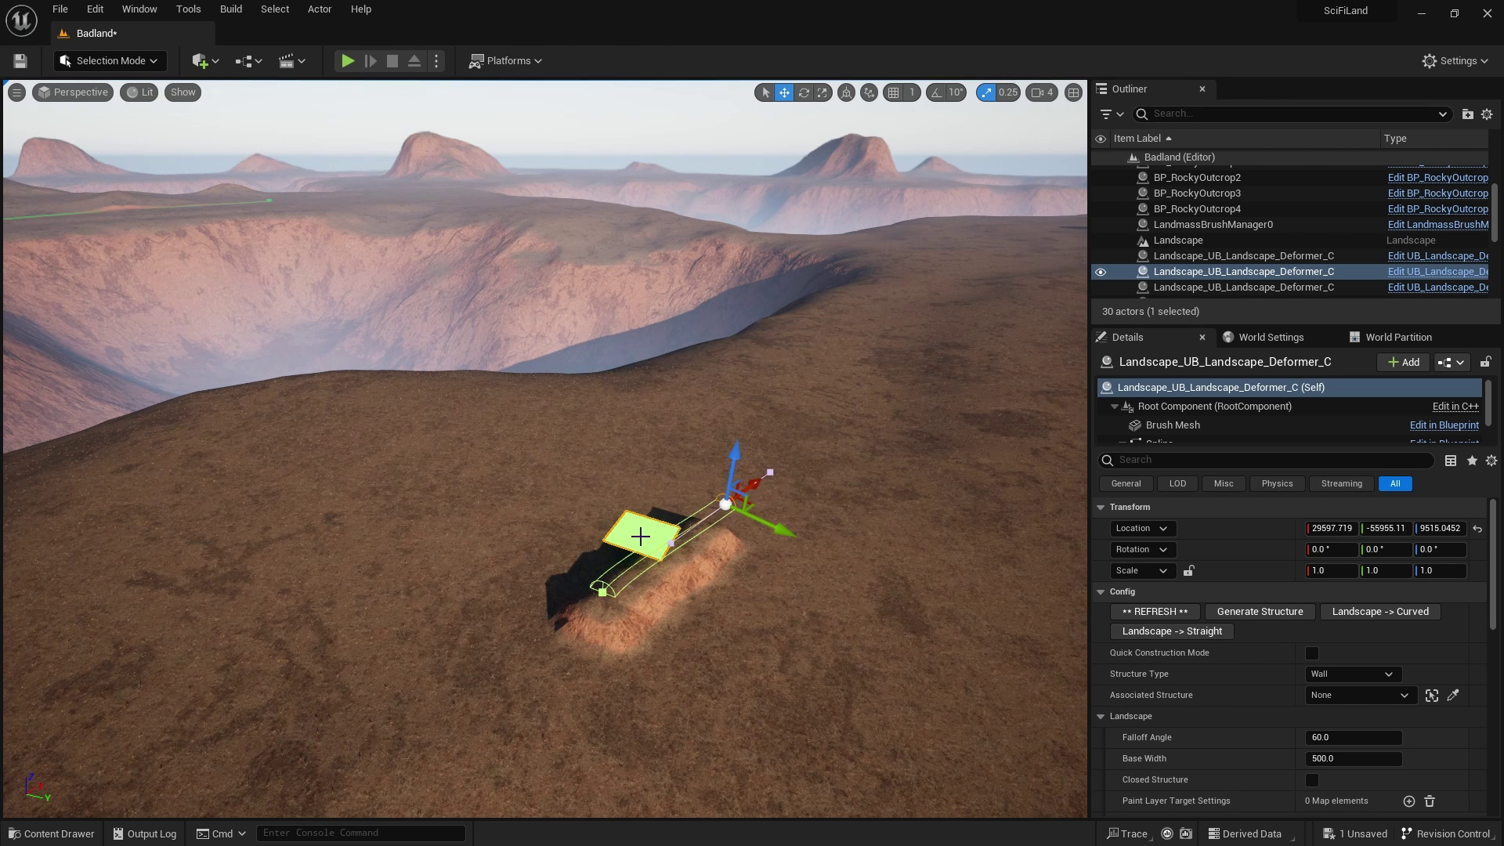
right_click_drag(656, 534, 670, 497)
key("s")
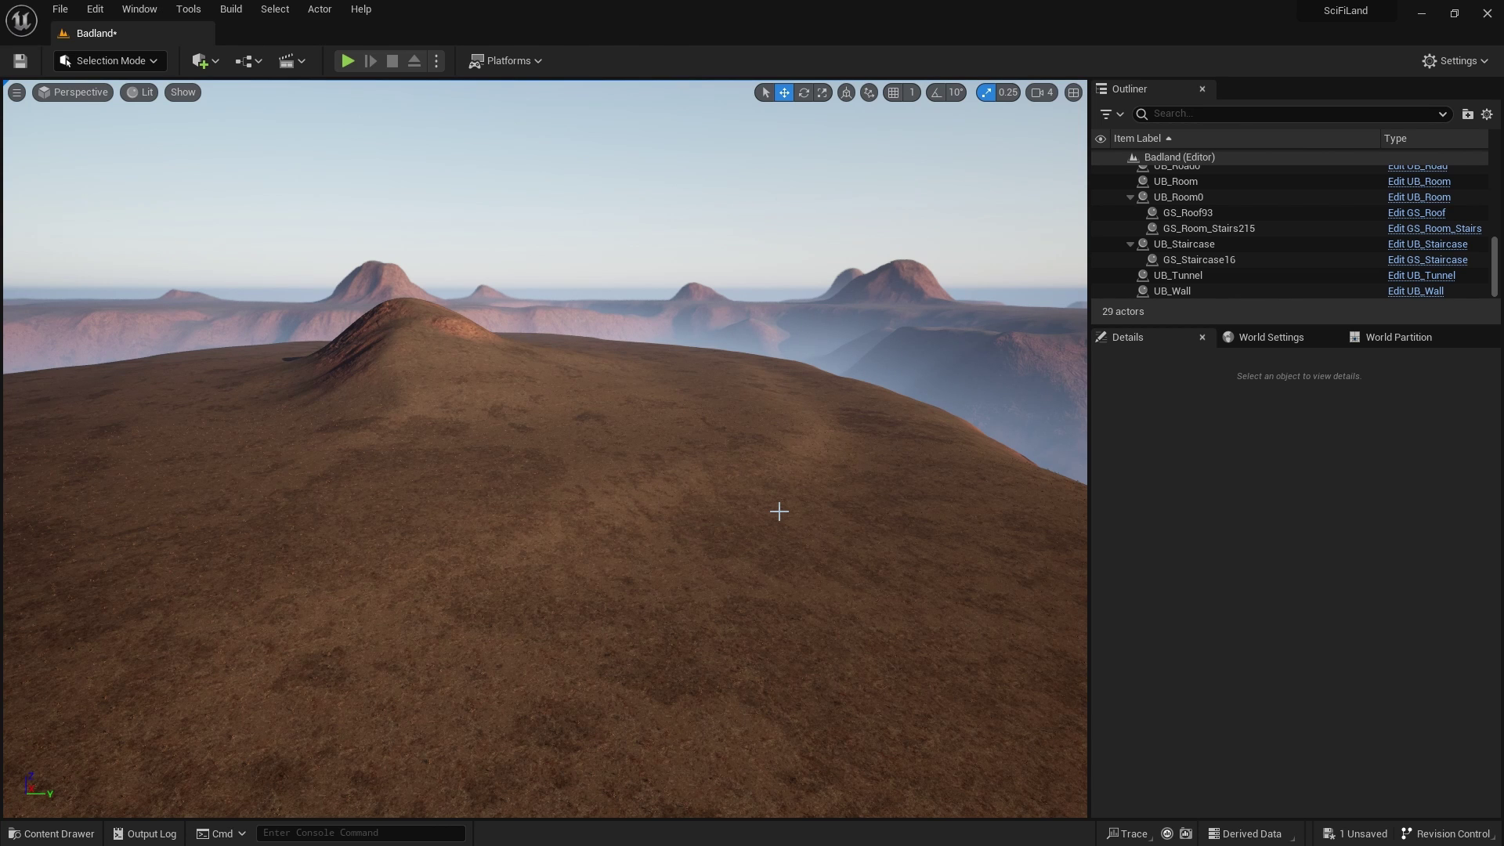
Step: Drop a UB_Room from the TOOLS folder on the hillside, toggle its roof, then delete it
key("ctrl+space")
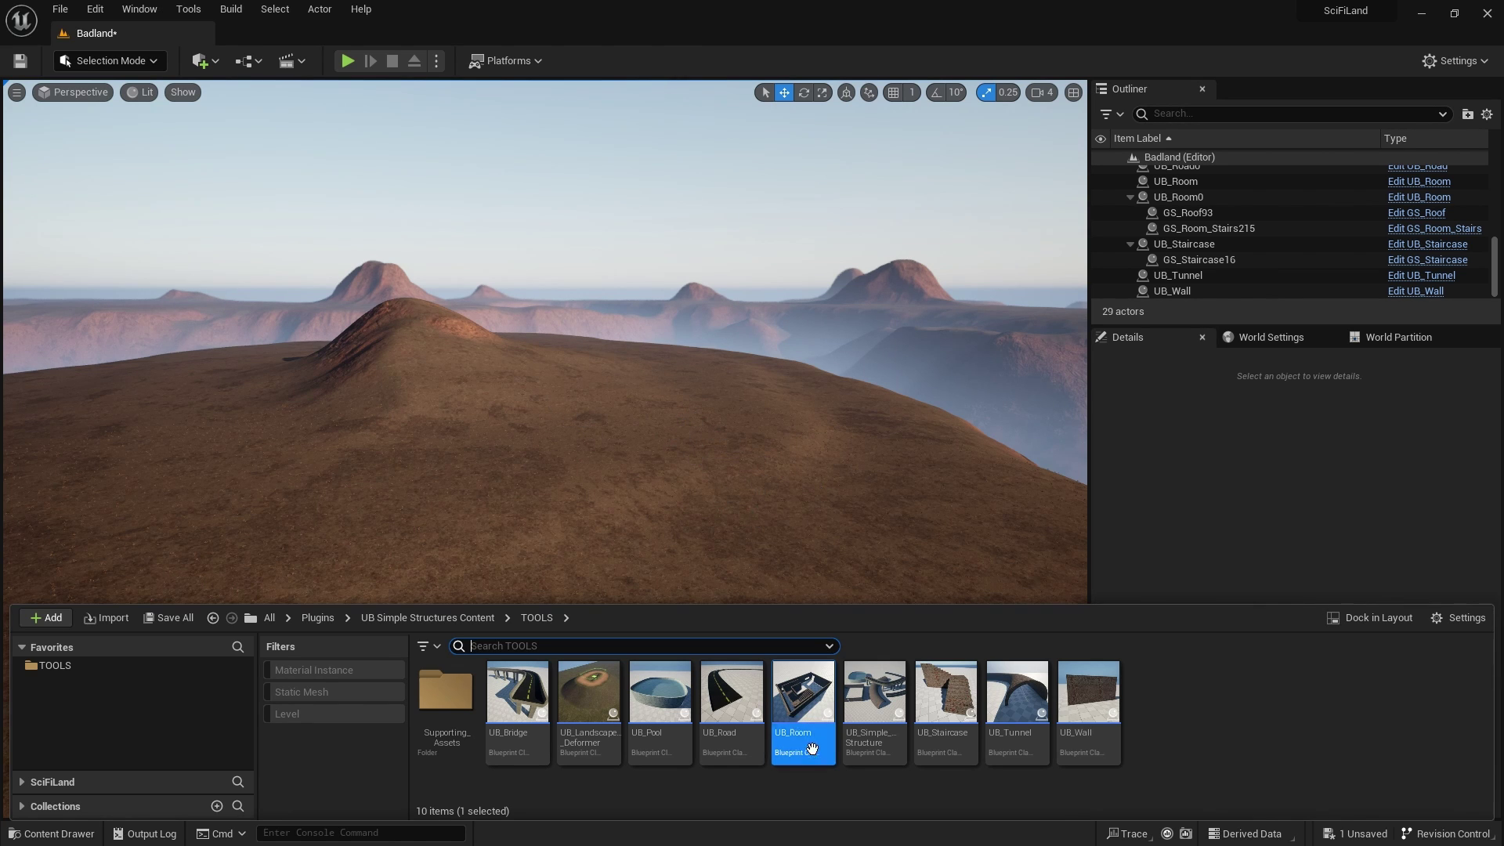
left_click_drag(803, 704, 729, 471)
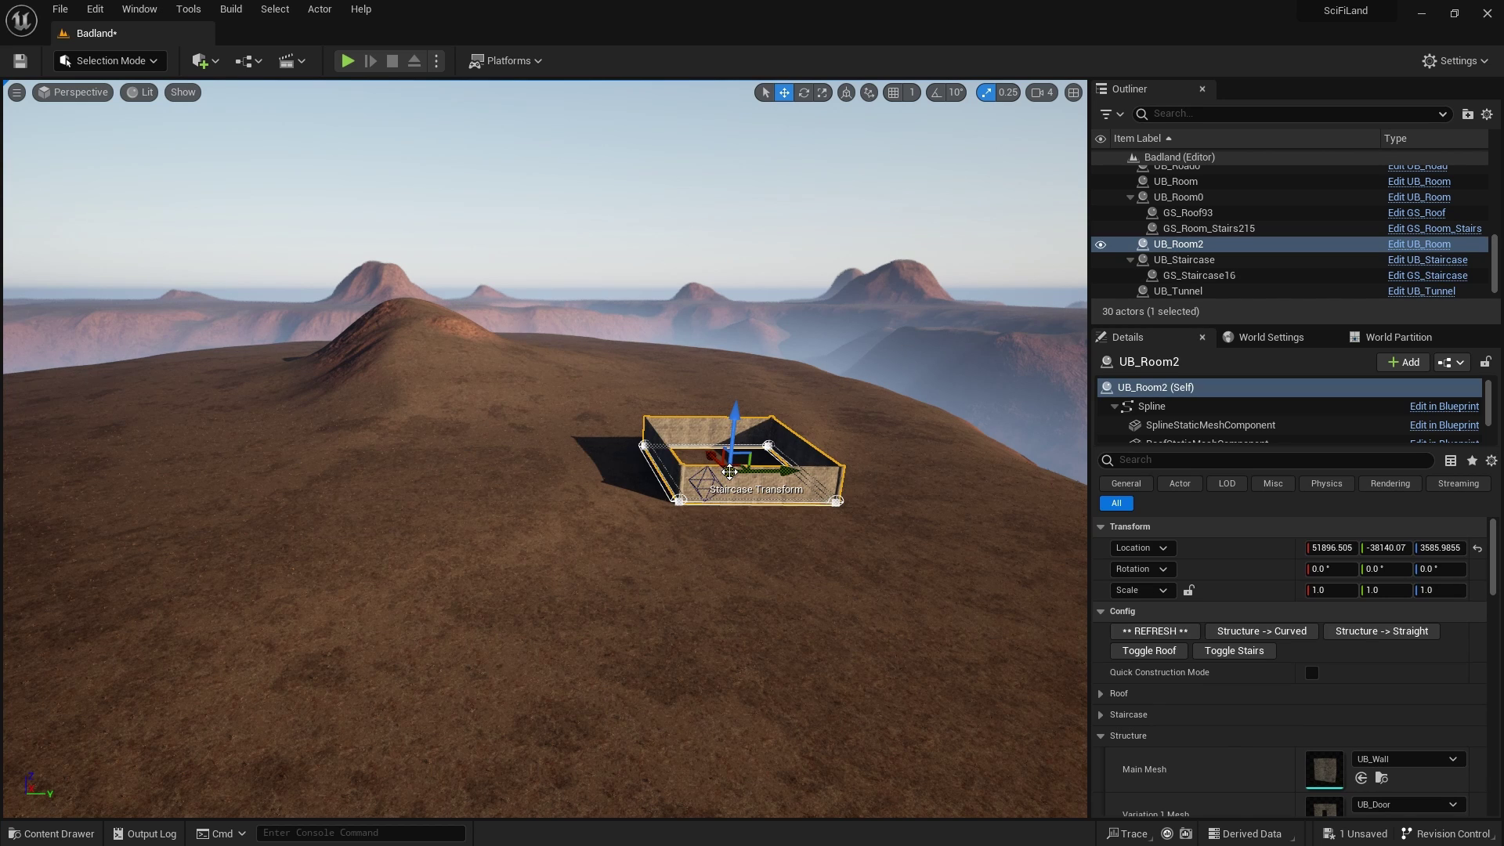
left_click(1158, 650)
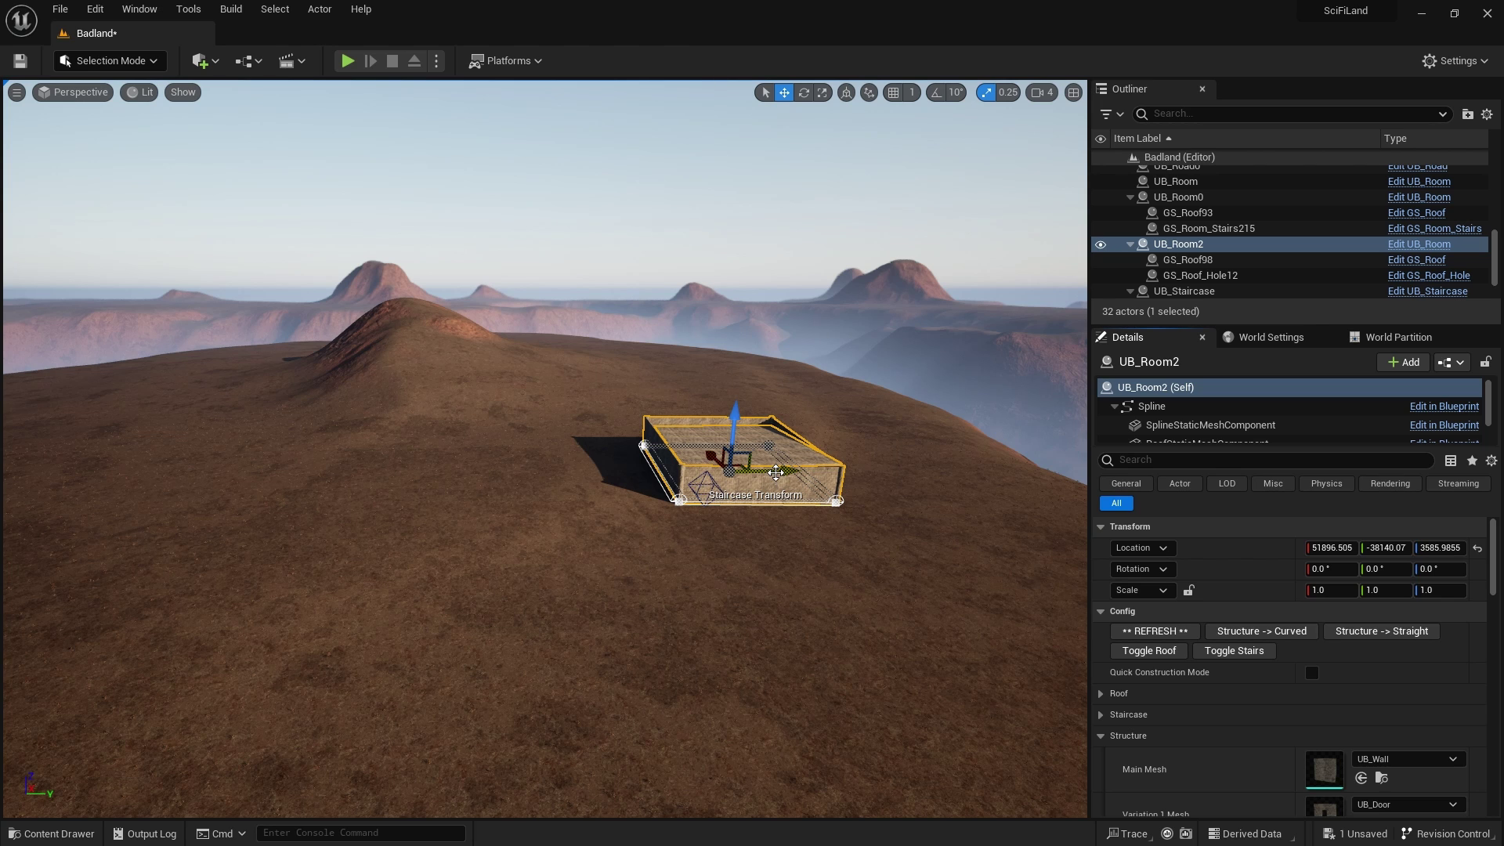
key("Delete")
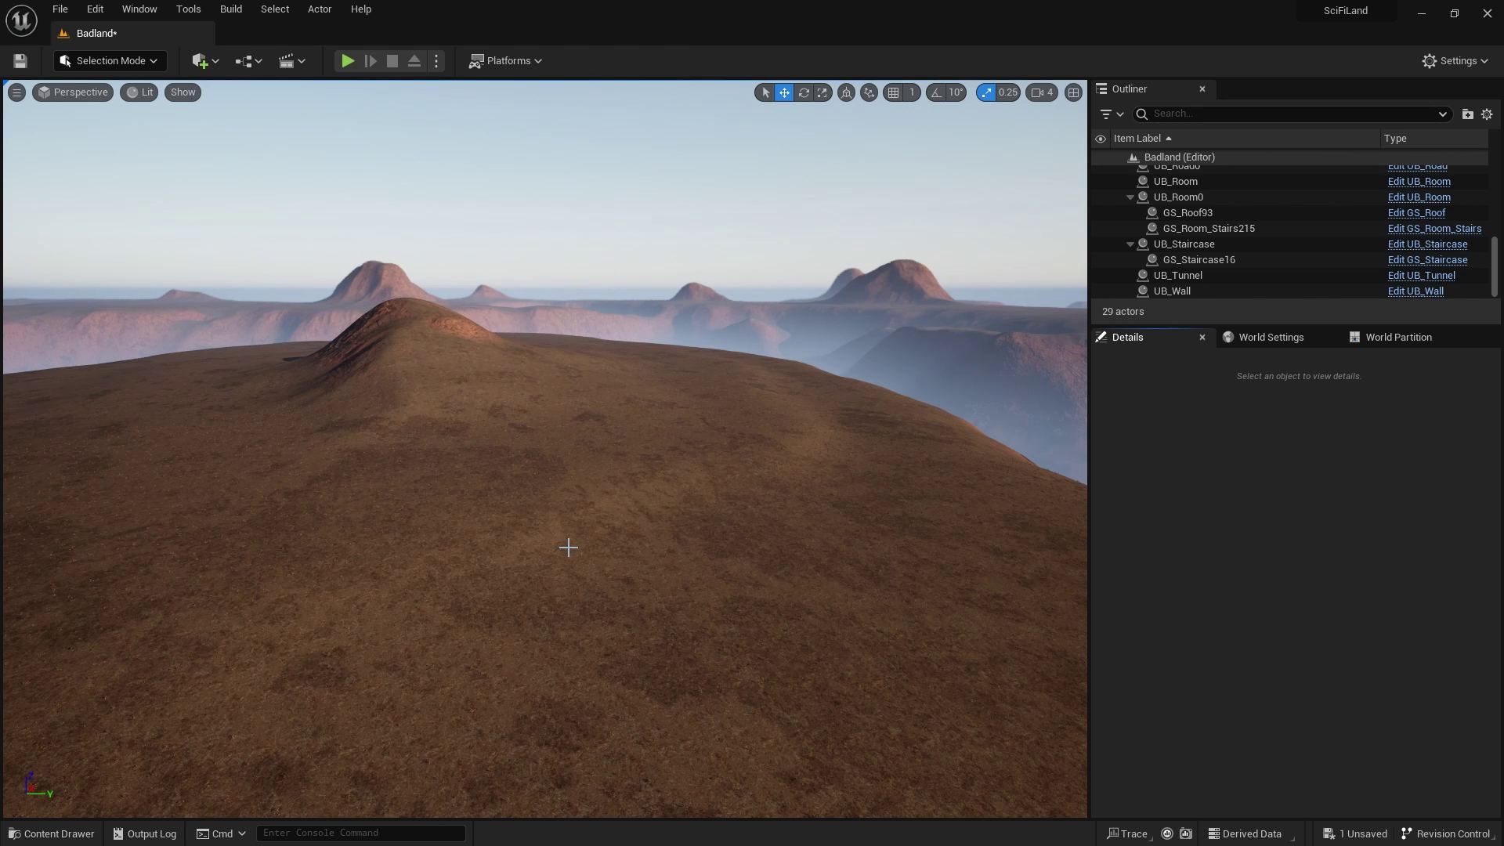
Step: Place another UB_Landscape_Deformer brush on the terrain from the Blueprint tool
key("shift+2")
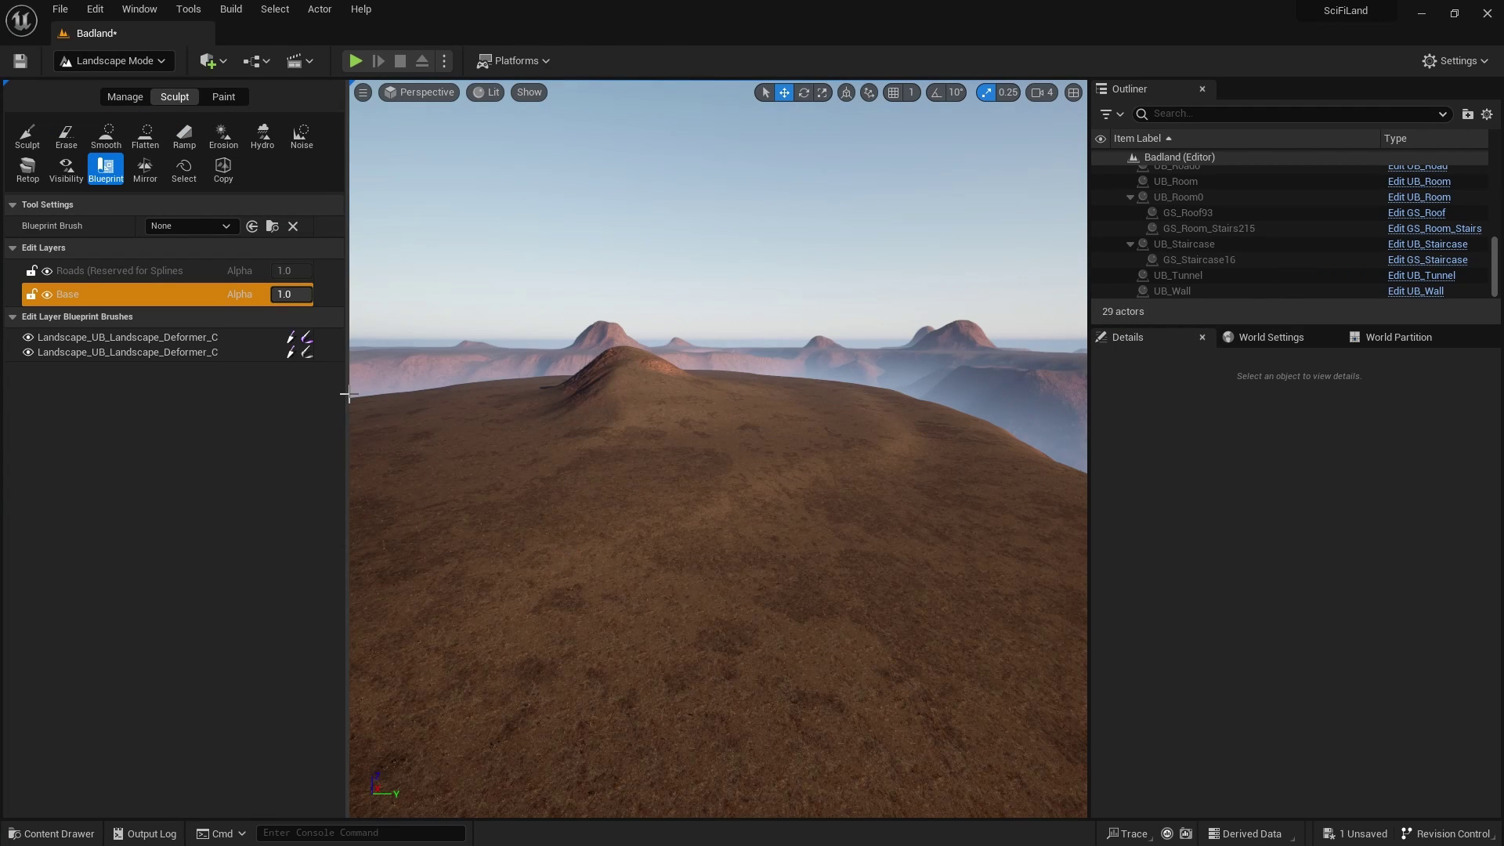
left_click(231, 224)
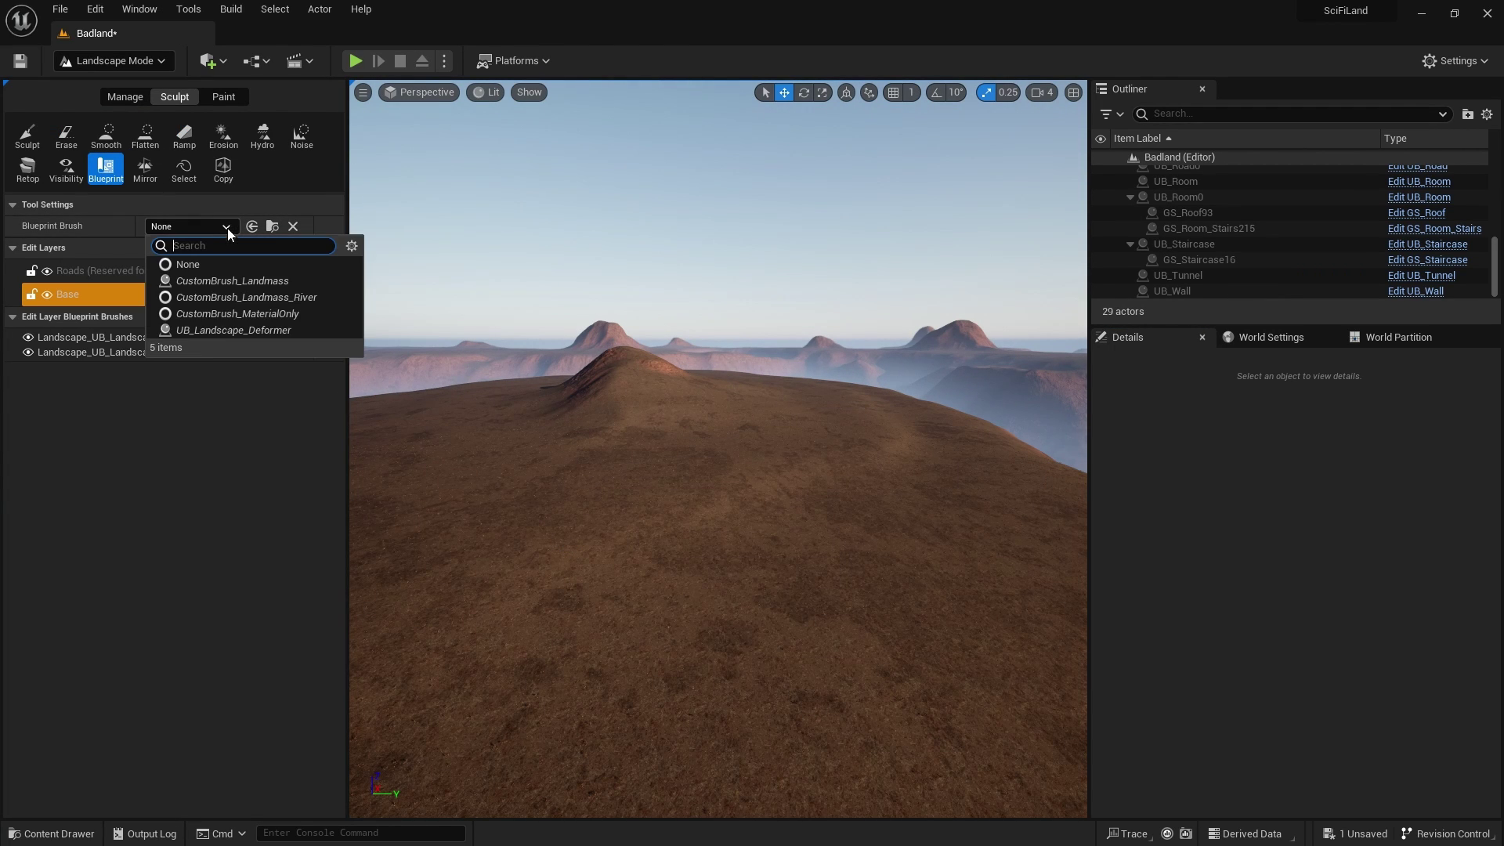
left_click(210, 329)
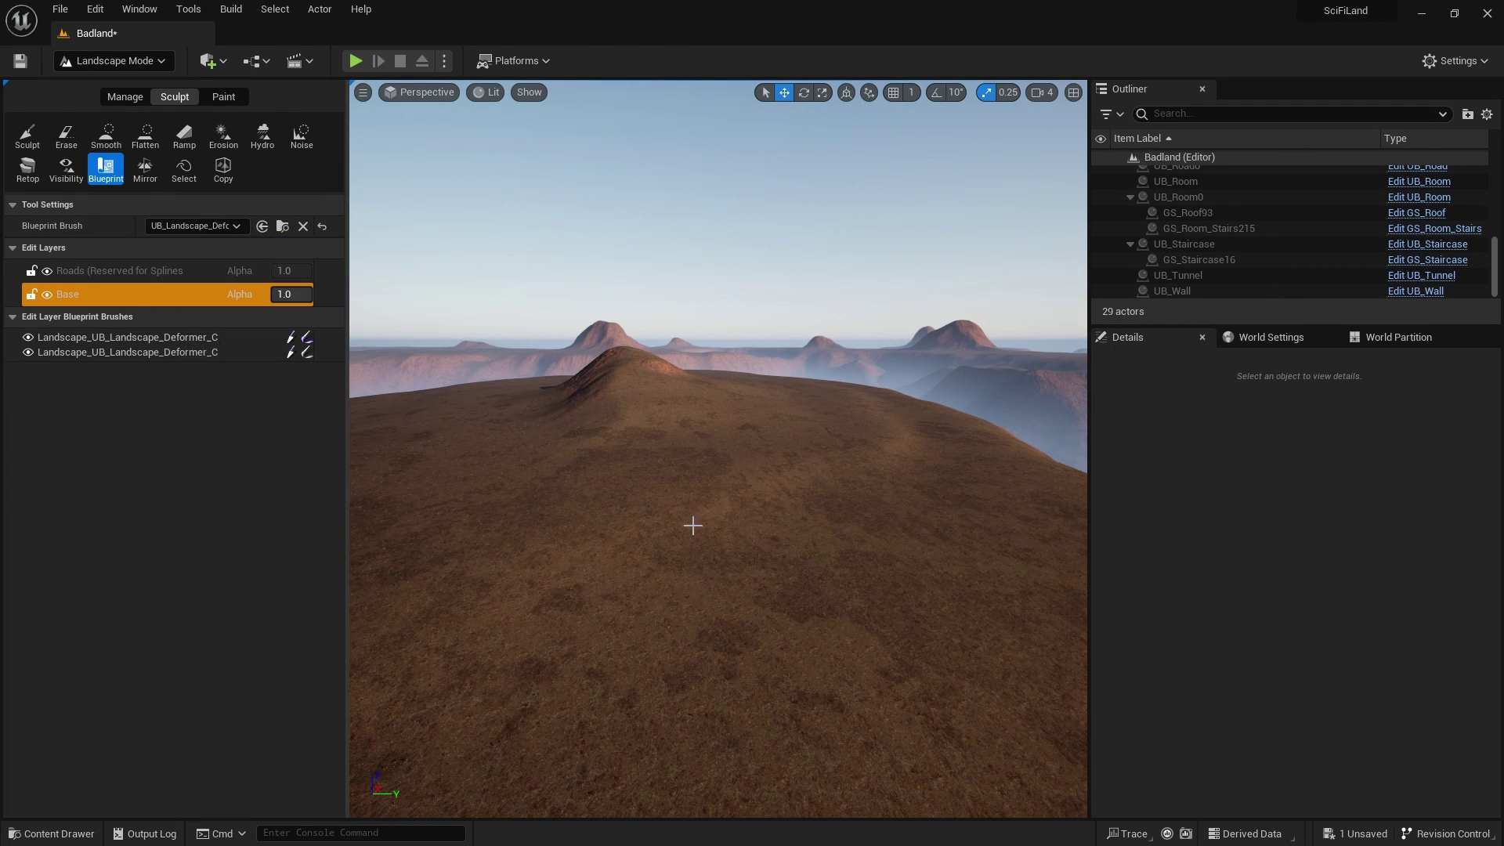
left_click(653, 491)
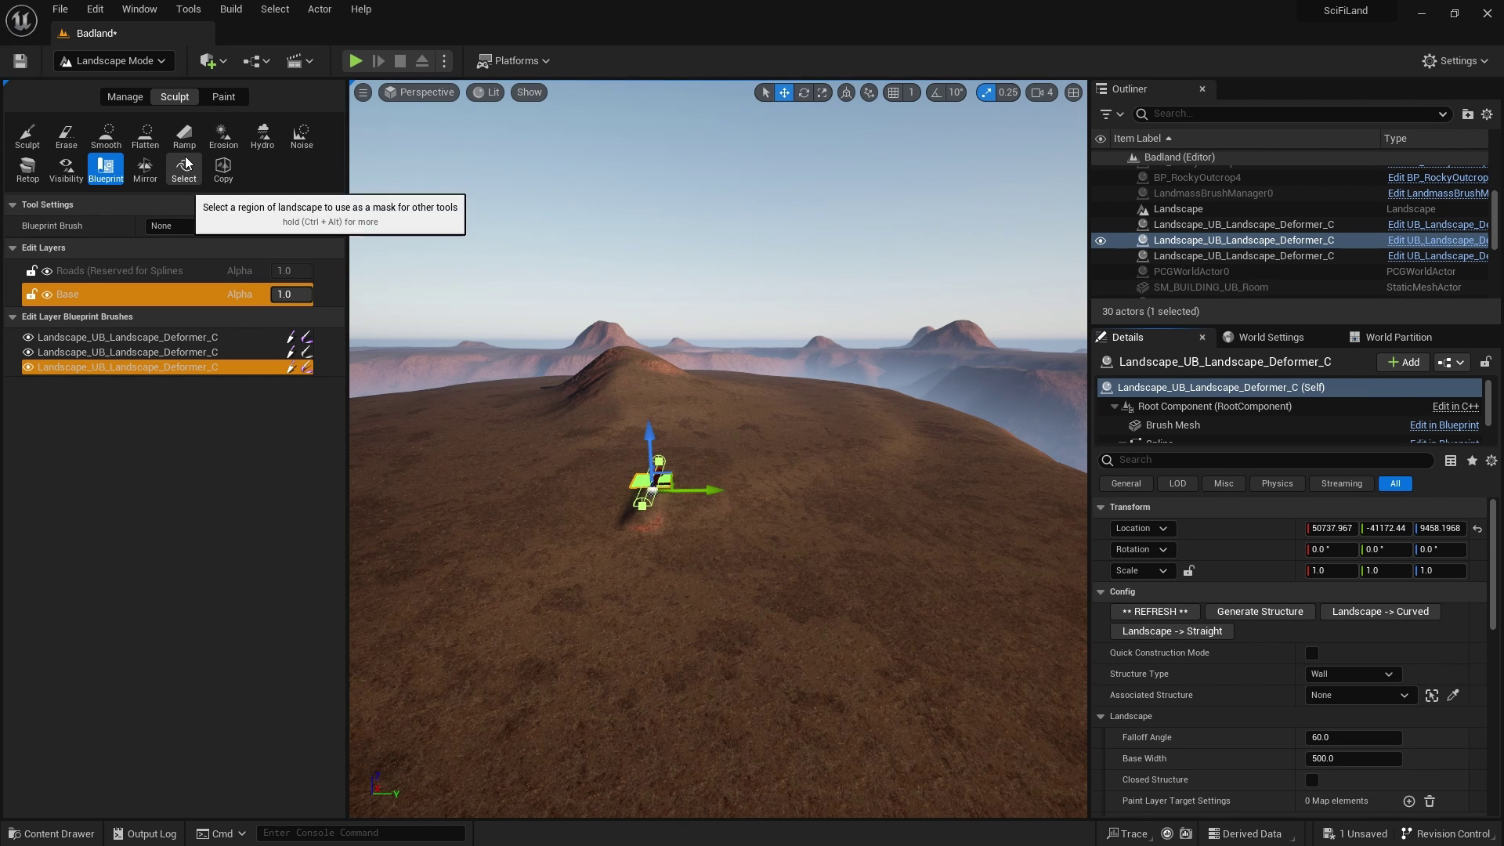
Step: In Selection Mode, select the new deformer and enable Closed Structure
key("shift+1")
key("a")
right_click_drag(617, 534, 611, 526)
left_click(755, 498)
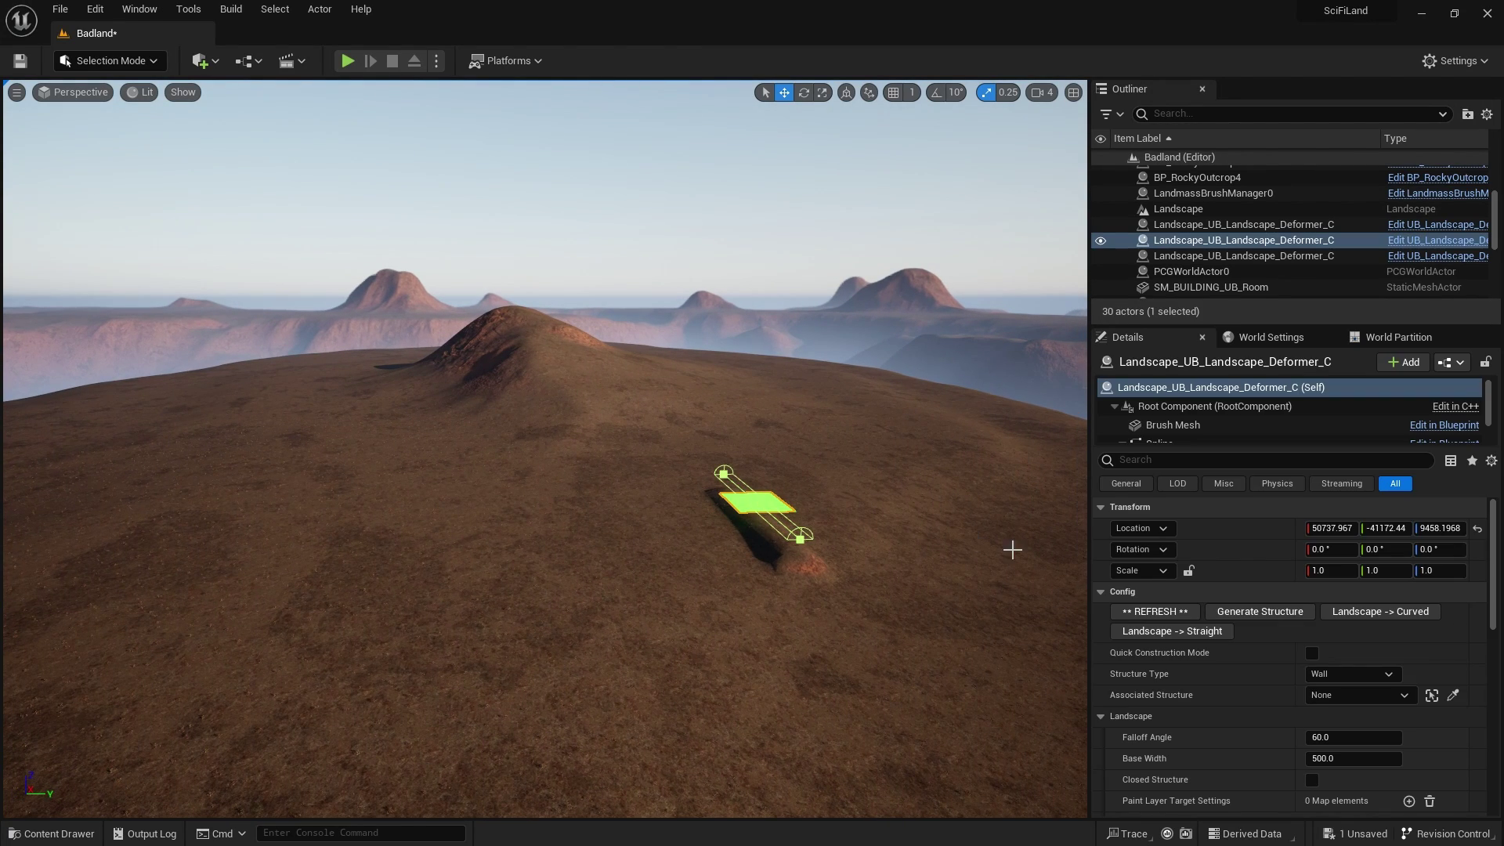
scroll(1100, 719, "down", 2)
scroll(1100, 717, "down", 4)
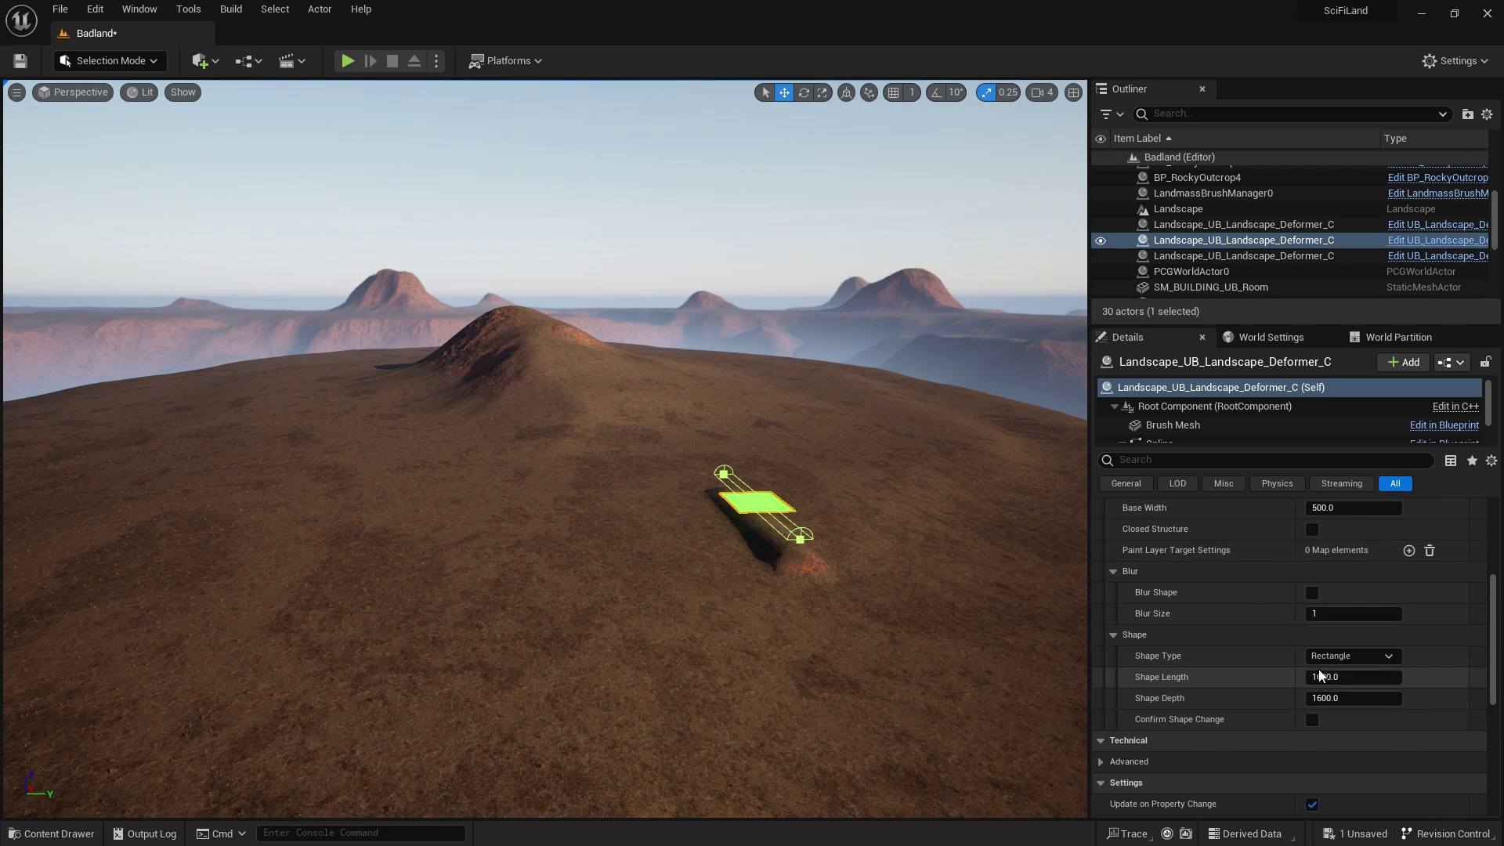
left_click(1312, 719)
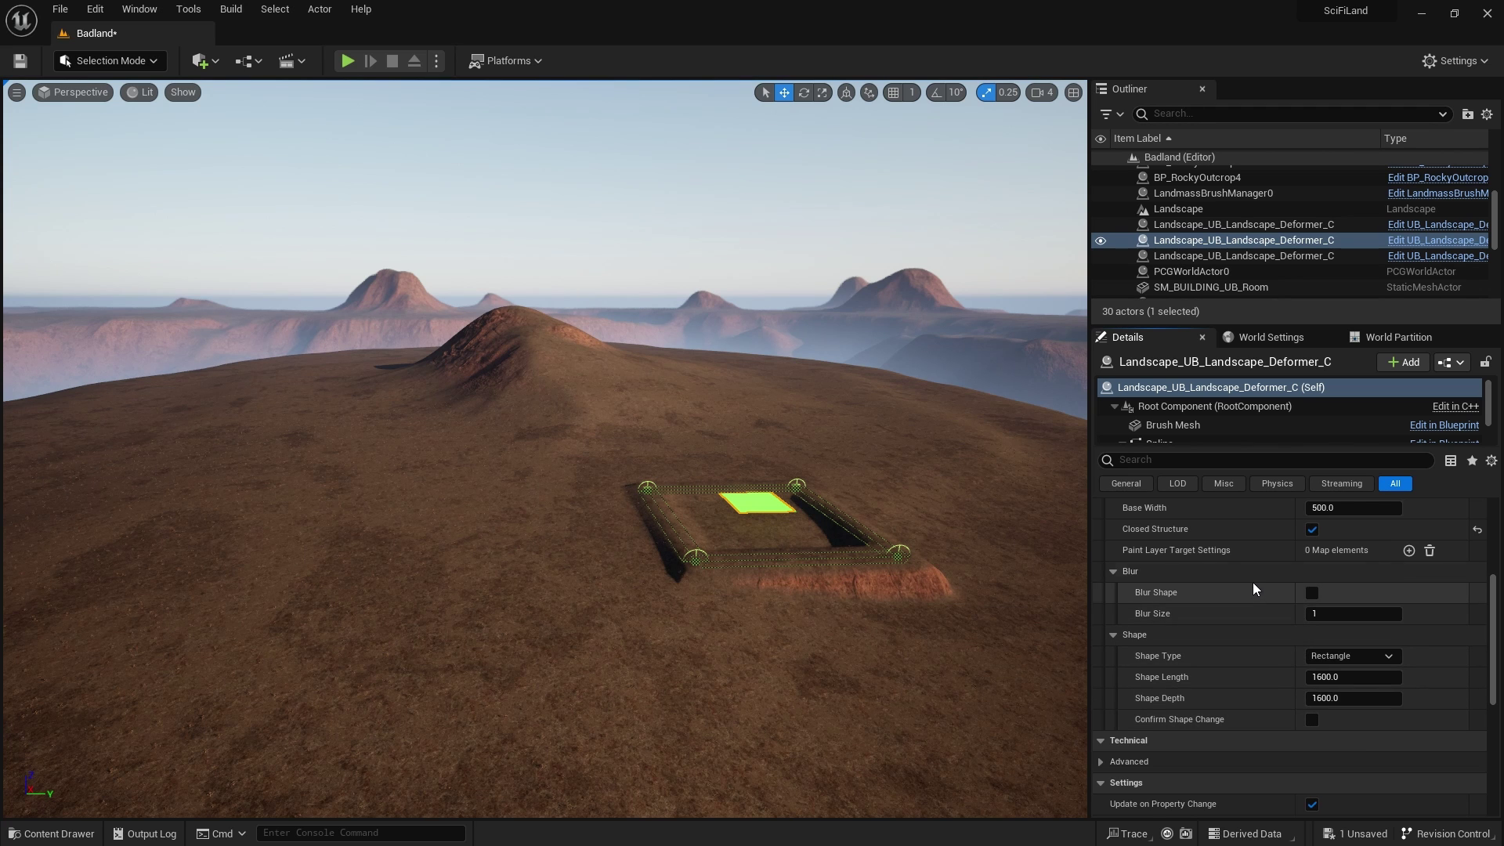
scroll(1271, 513, "up", 2)
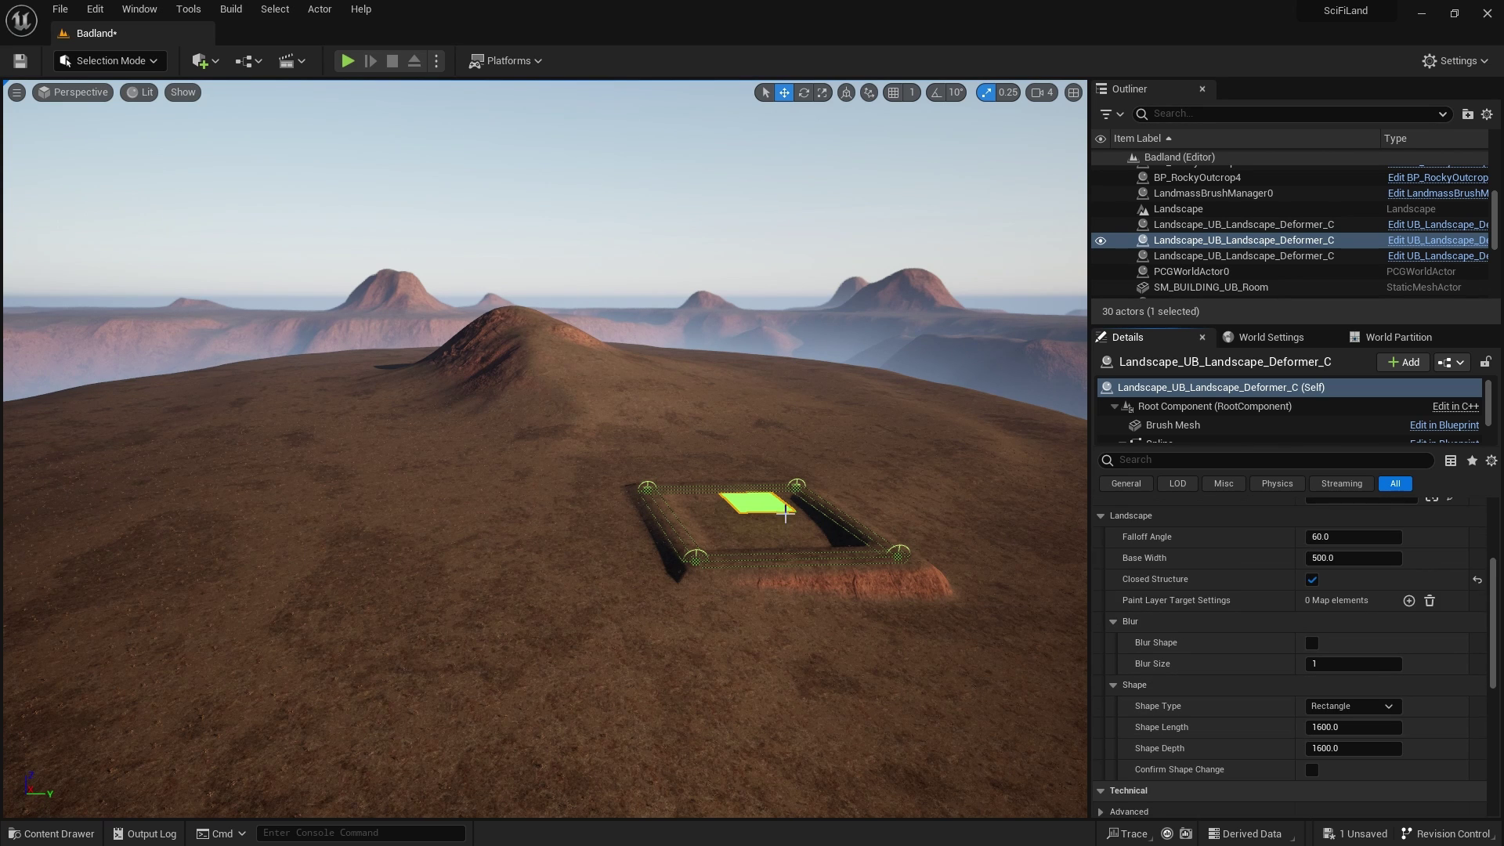
Step: Raise the closed deformer slightly along Z and fly in to view the platform edge
key("s")
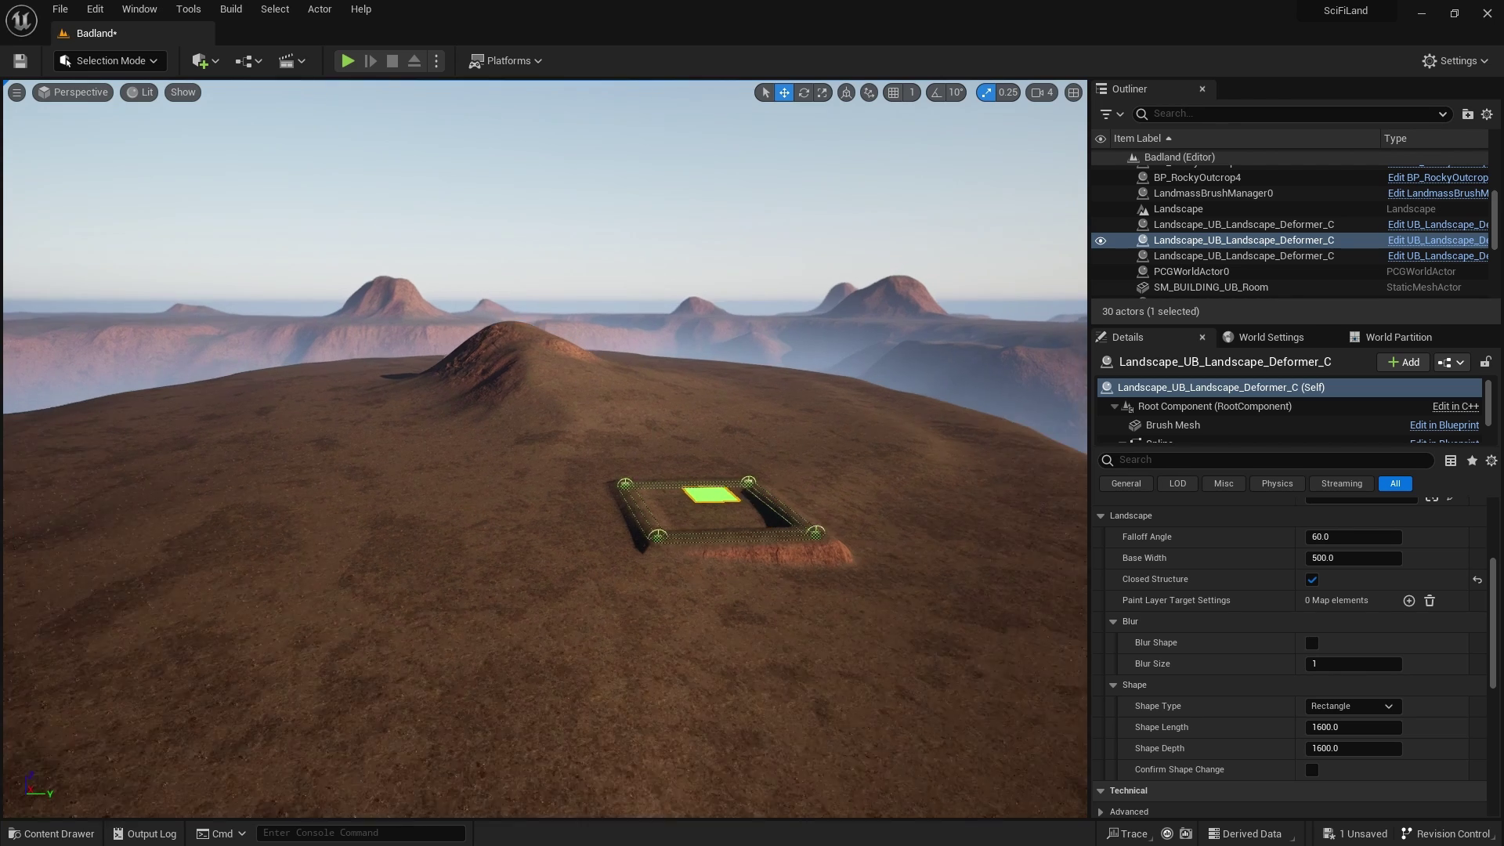
right_click_drag(545, 449, 545, 419)
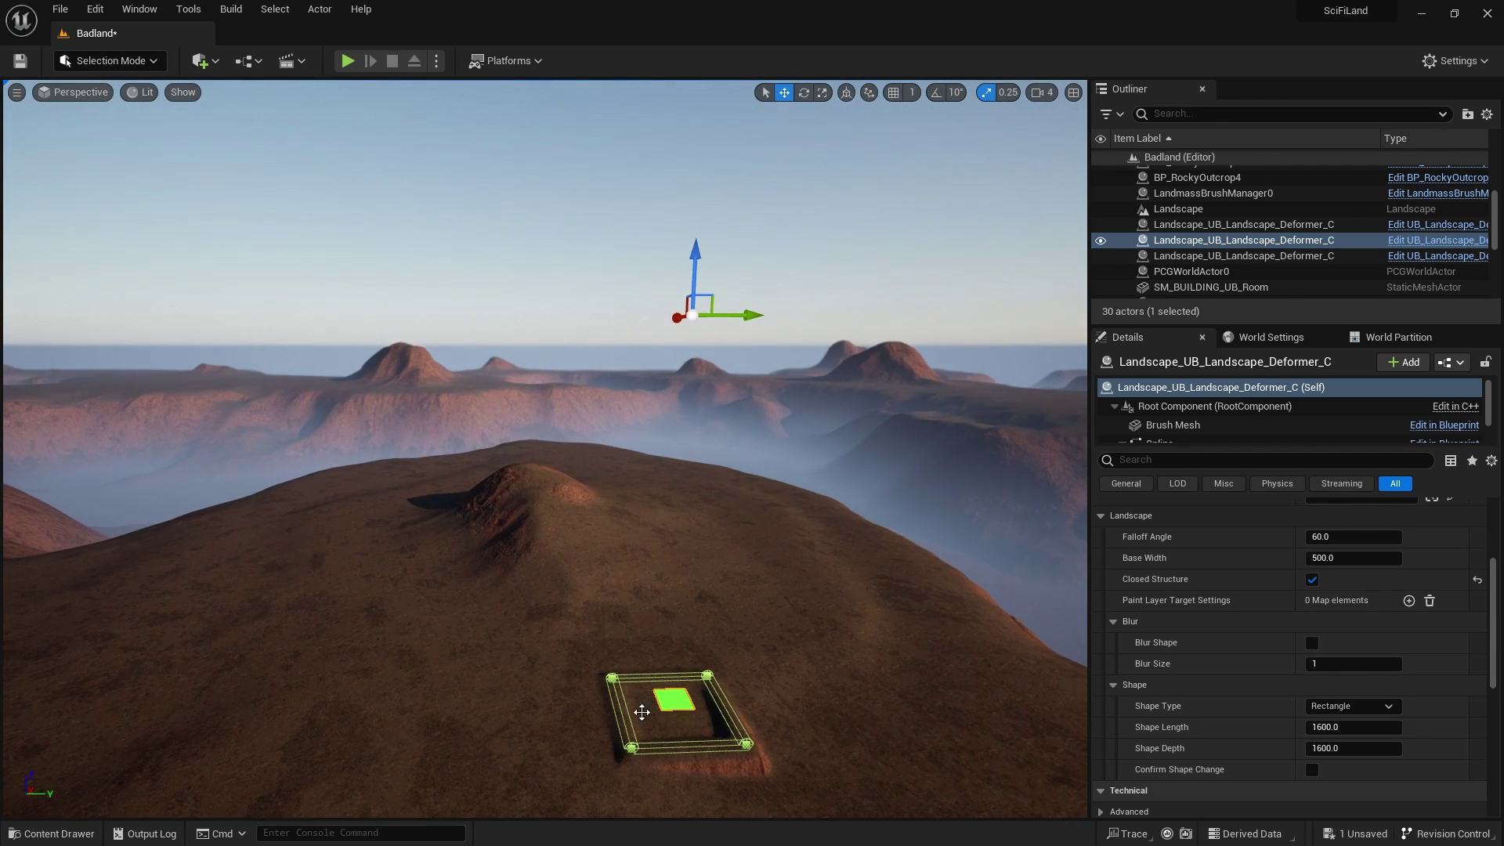
left_click_drag(695, 250, 696, 234)
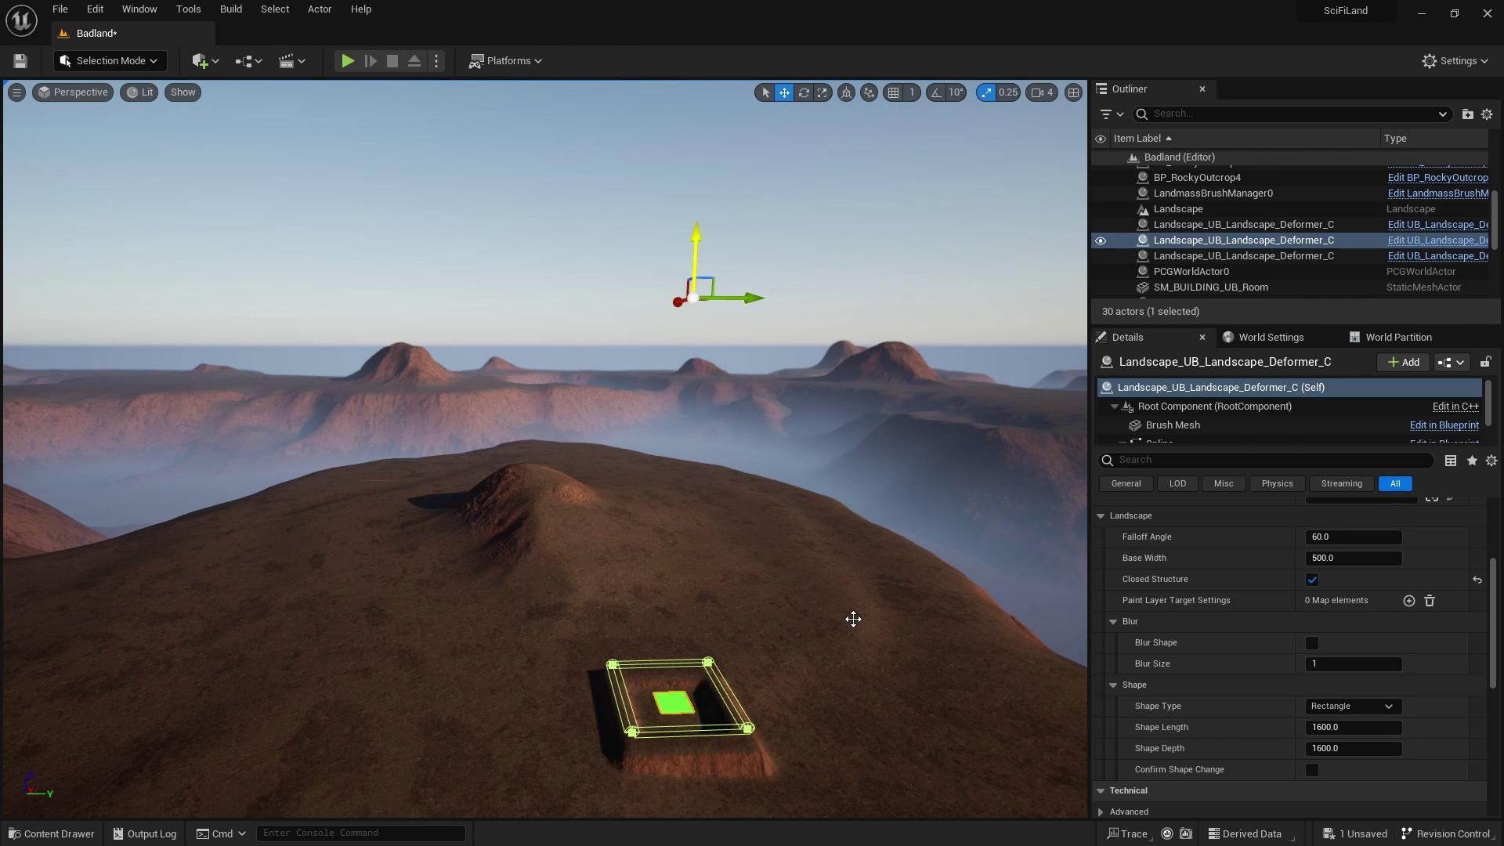
key("d")
mouse_move(852, 619)
right_mouse_down()
mouse_move(842, 636)
mouse_move(813, 638)
mouse_move(862, 624)
mouse_move(661, 638)
right_mouse_up()
key("w")
key("q")
key("e")
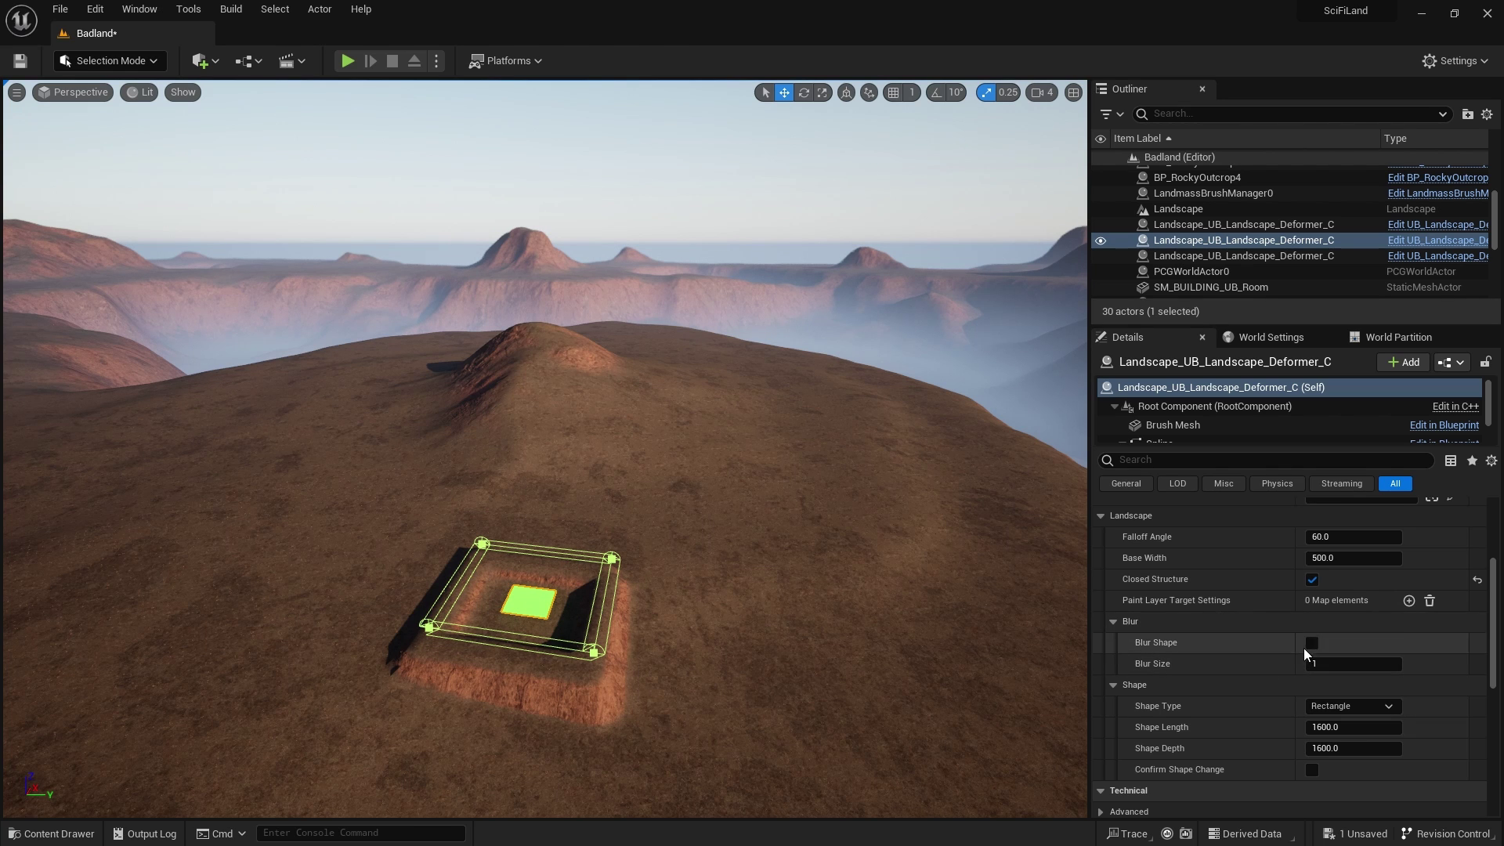
left_click(1329, 556)
Step: Widen the deformer's Base Width to 2000, then to 3000
type("2")
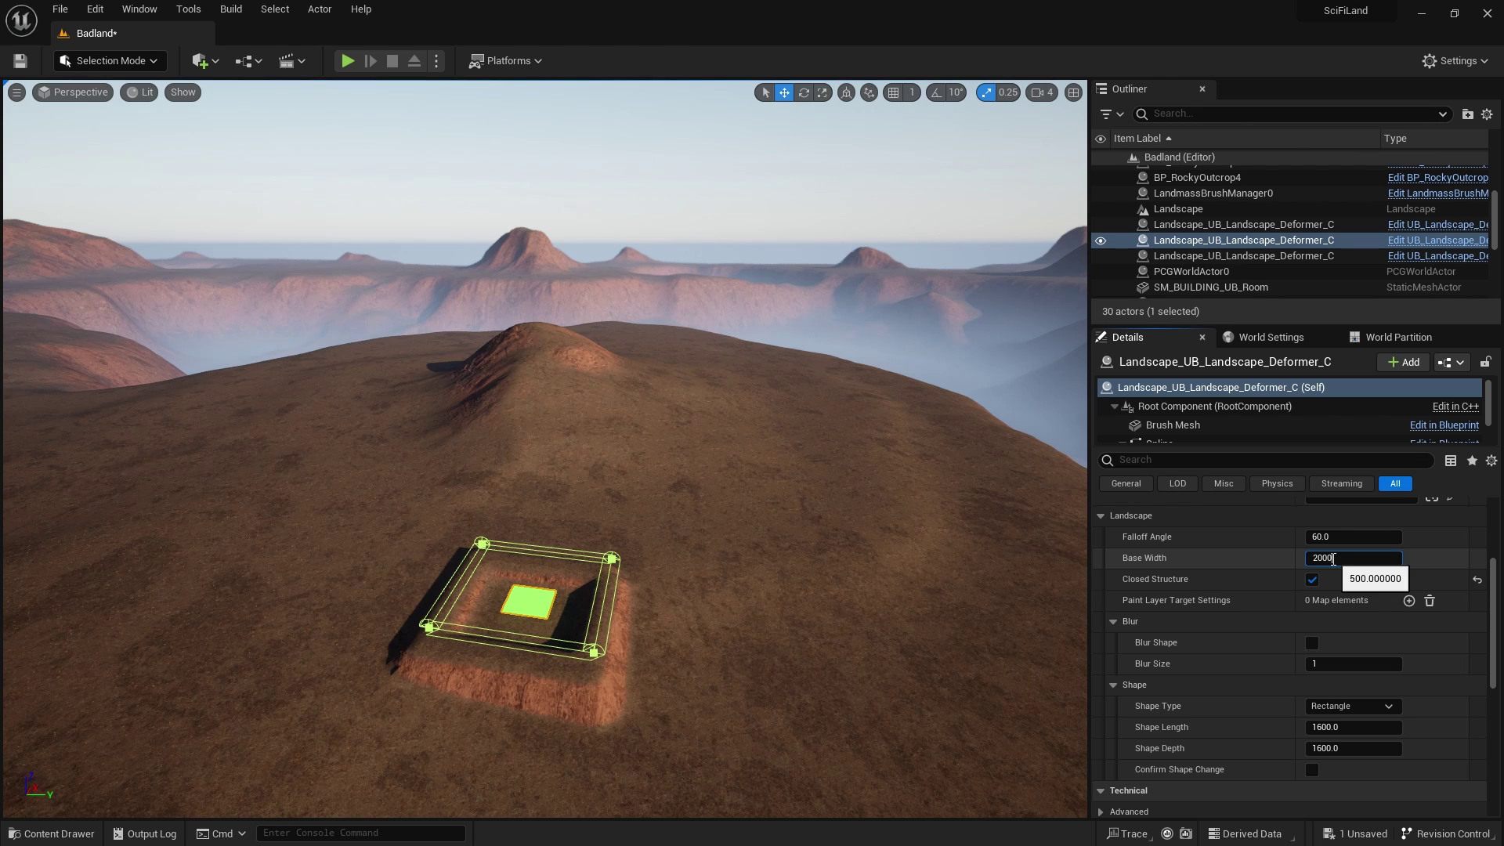
type("000")
key("Return")
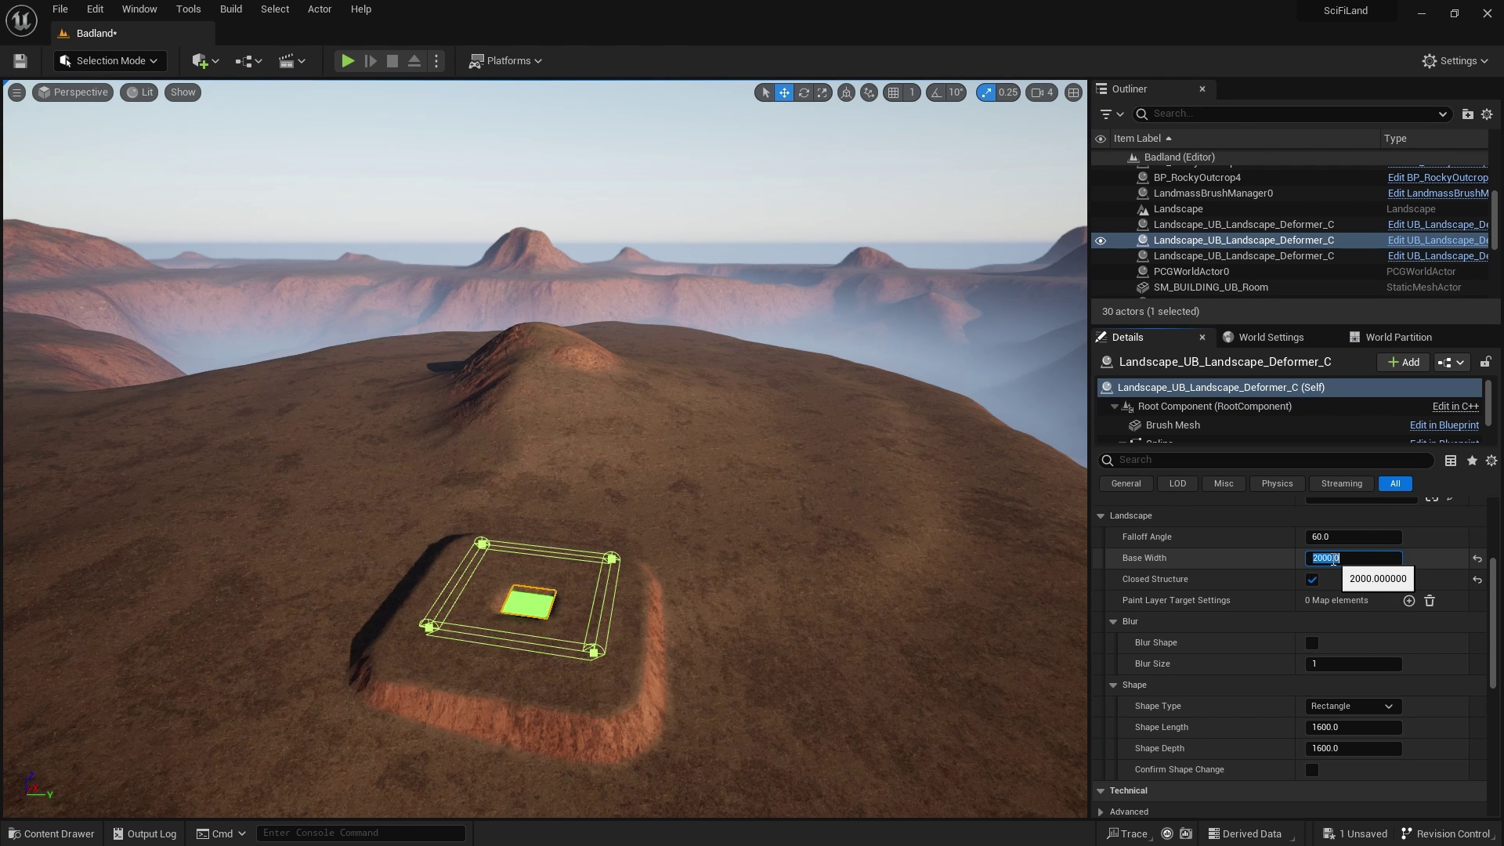
type("3")
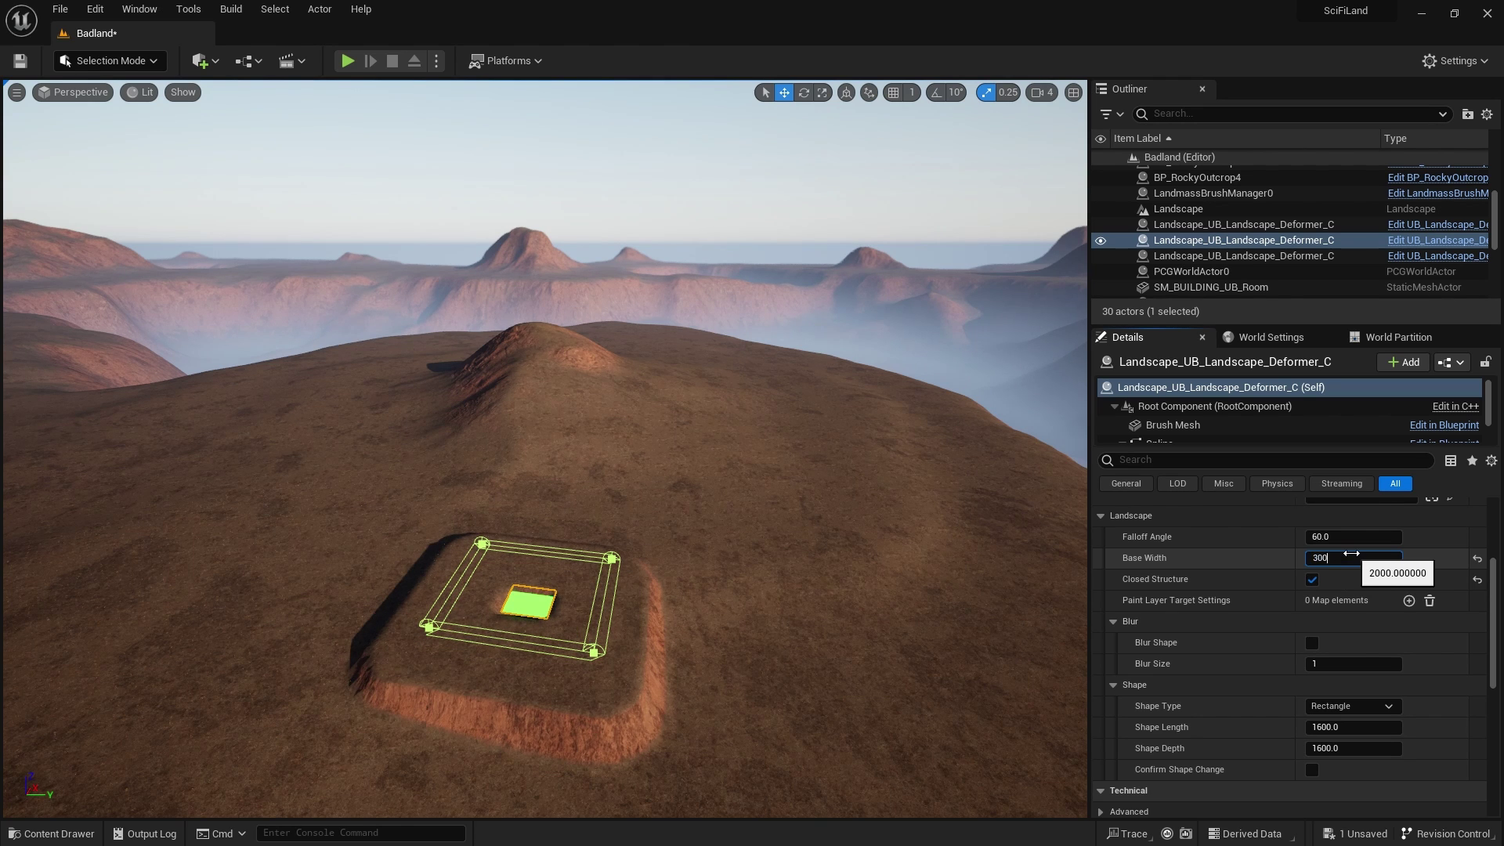
key("Return")
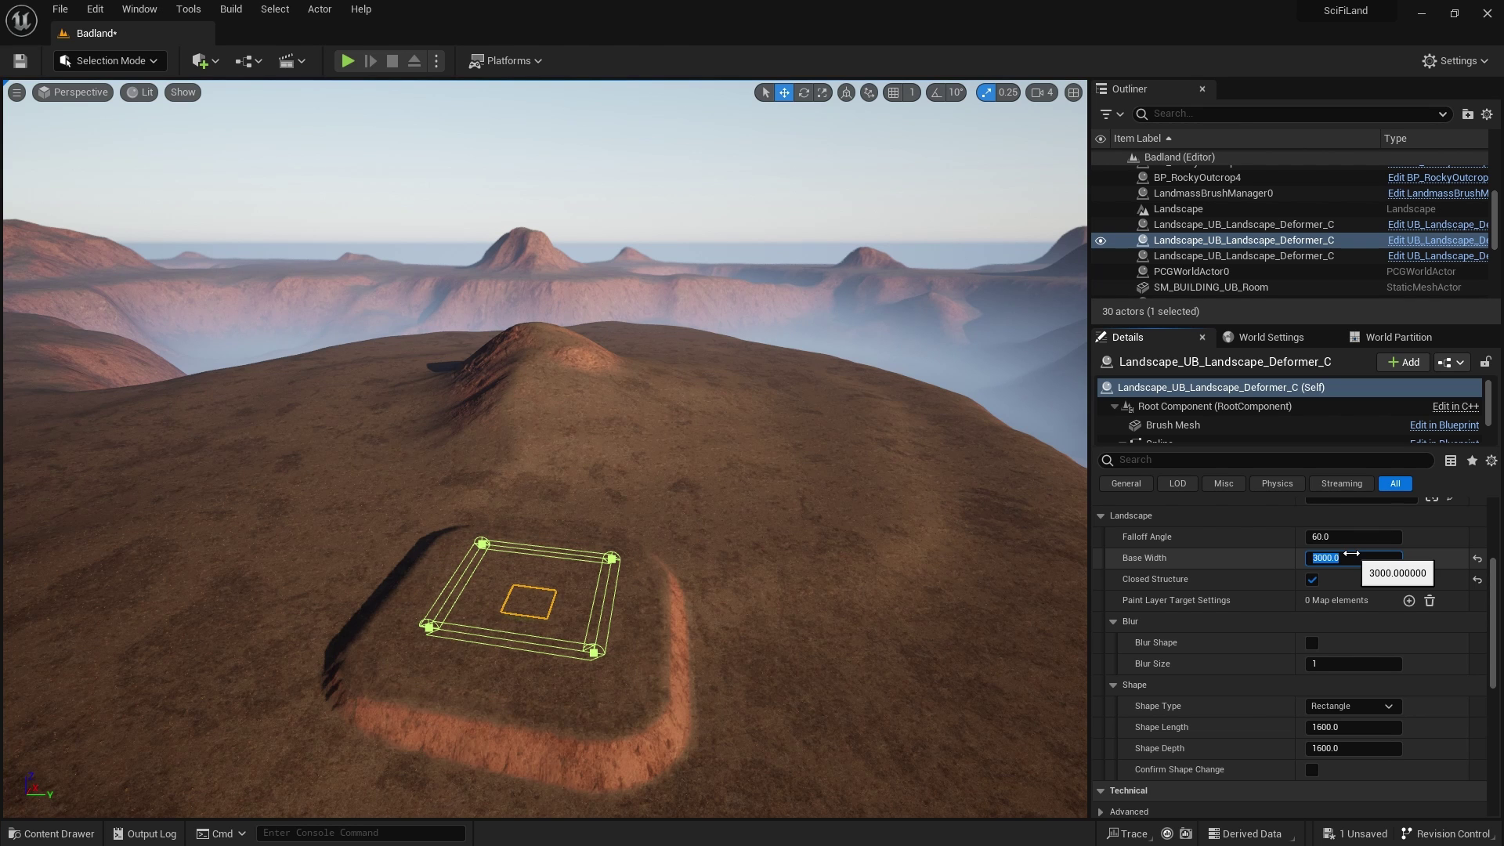
scroll(1310, 501, "up", 3)
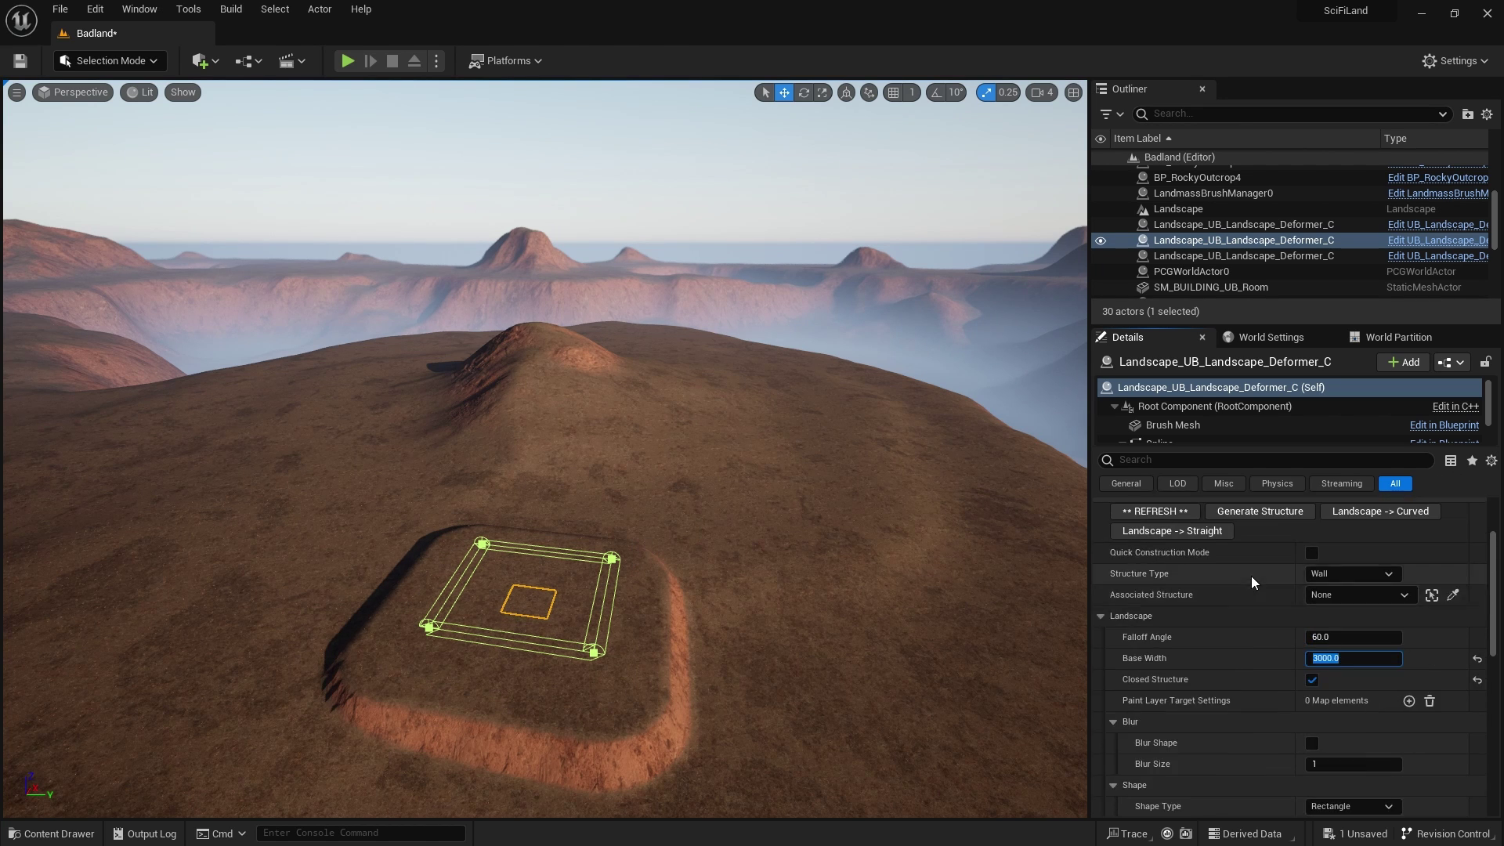
scroll(1292, 579, "up", 2)
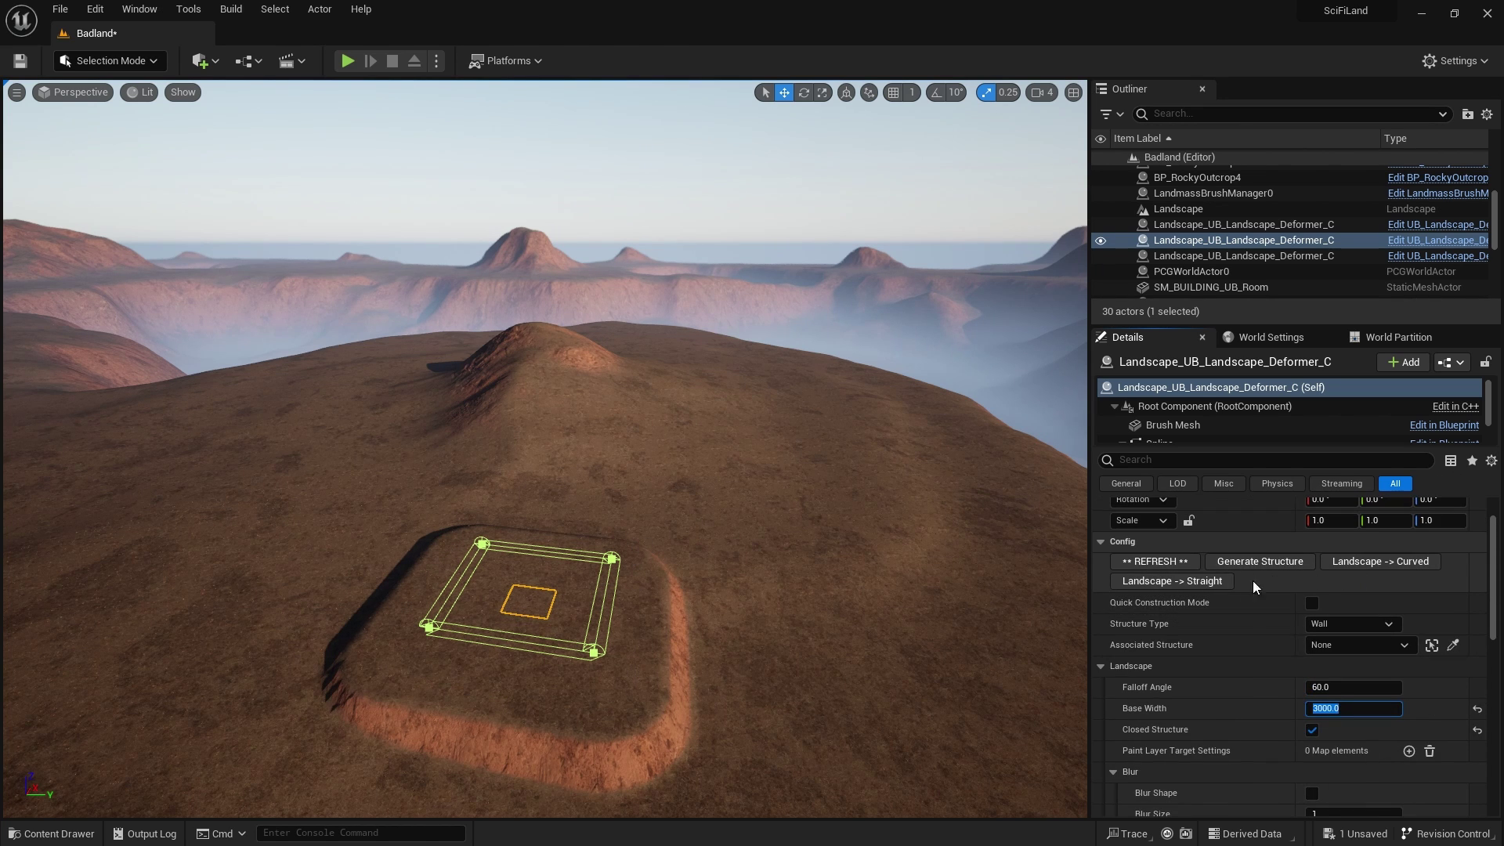
Step: Make the deformer Curved and raise its Base Width to 4000
left_click(1388, 559)
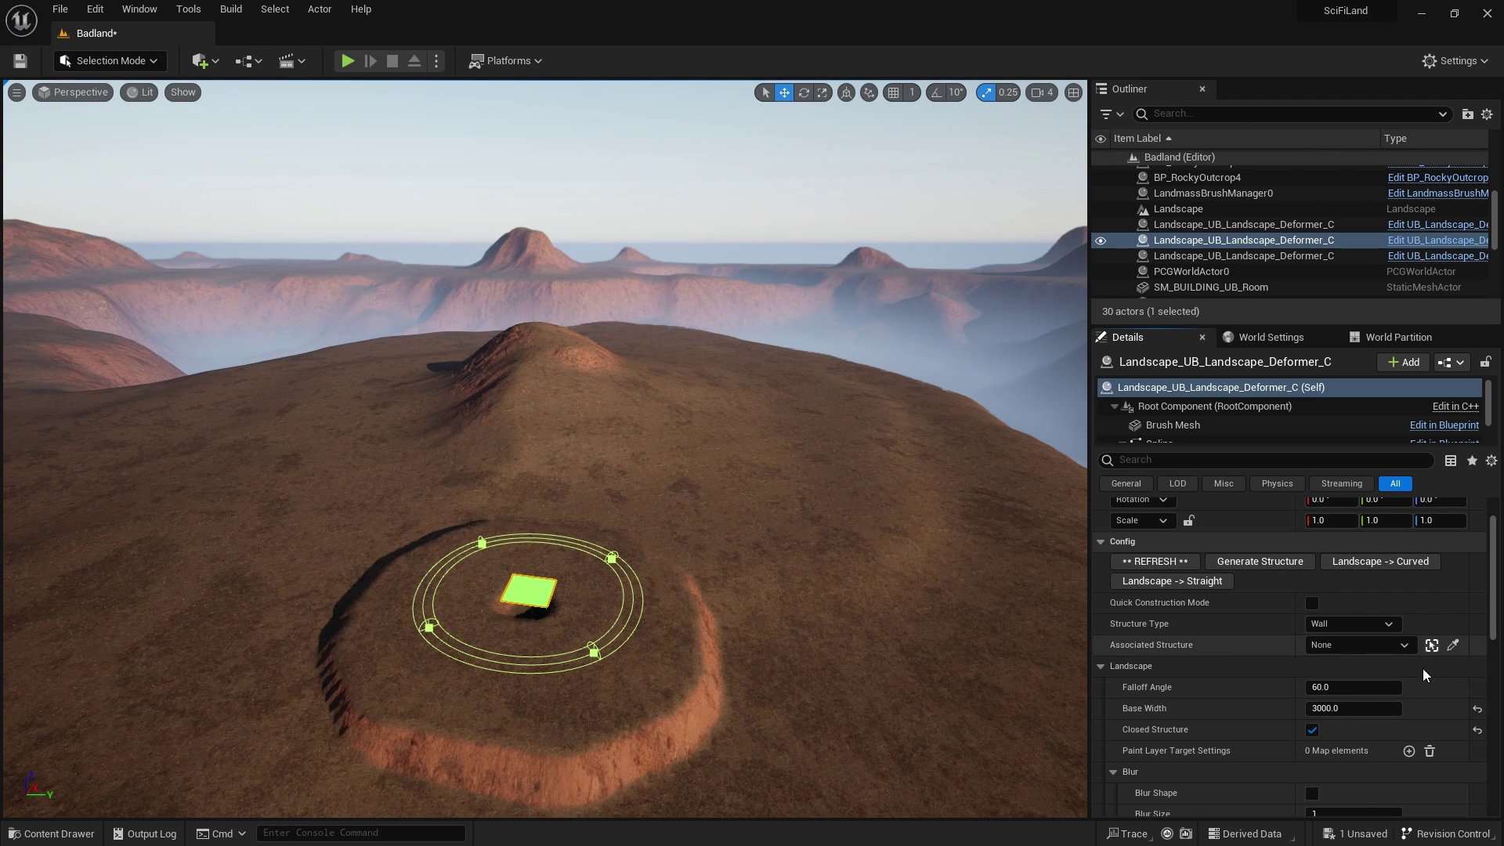
left_click(1352, 708)
type("4")
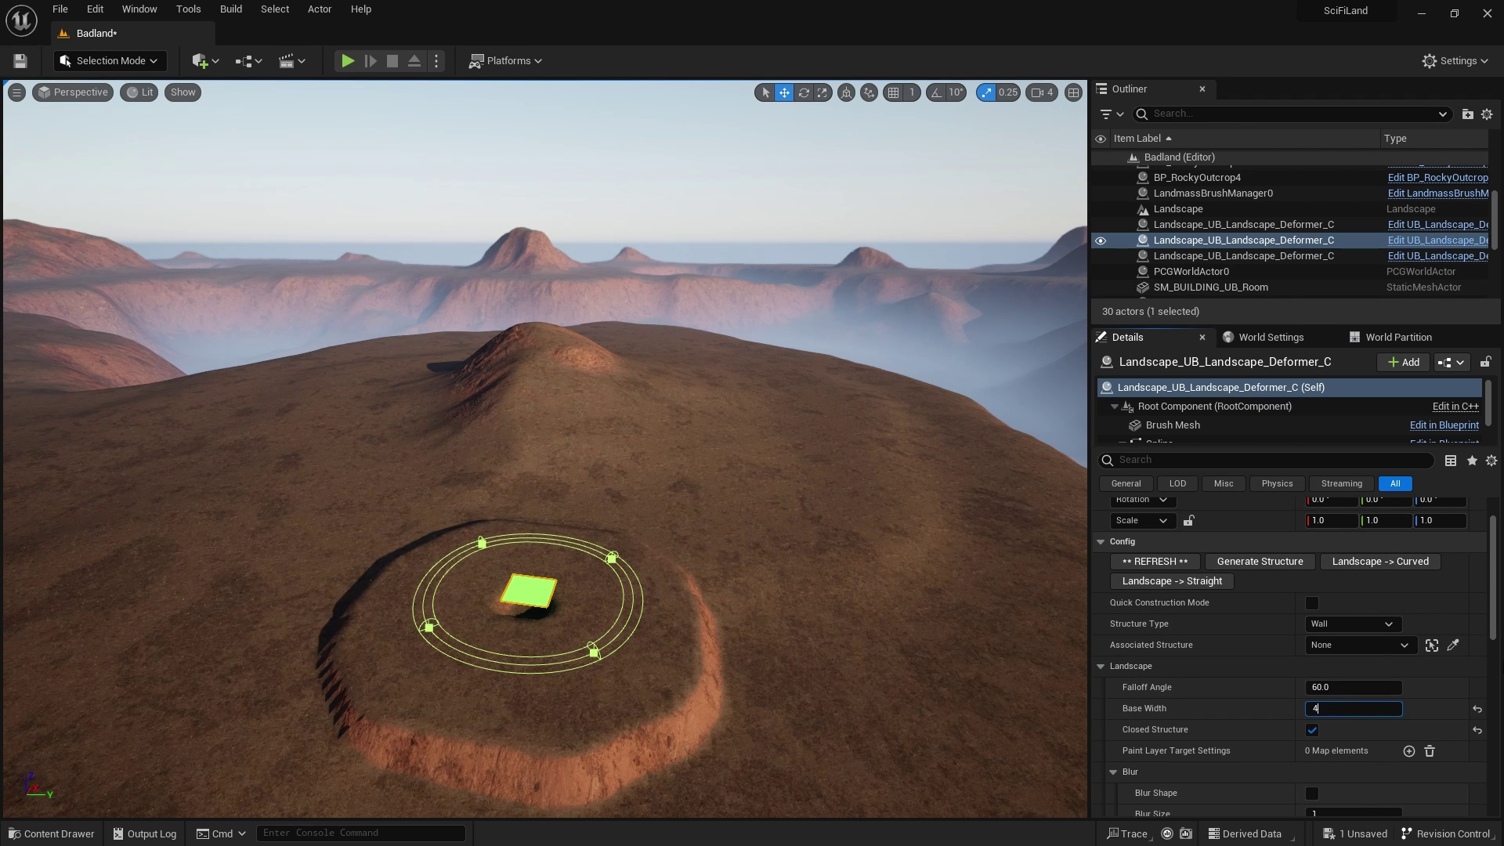
type("000")
key("Return")
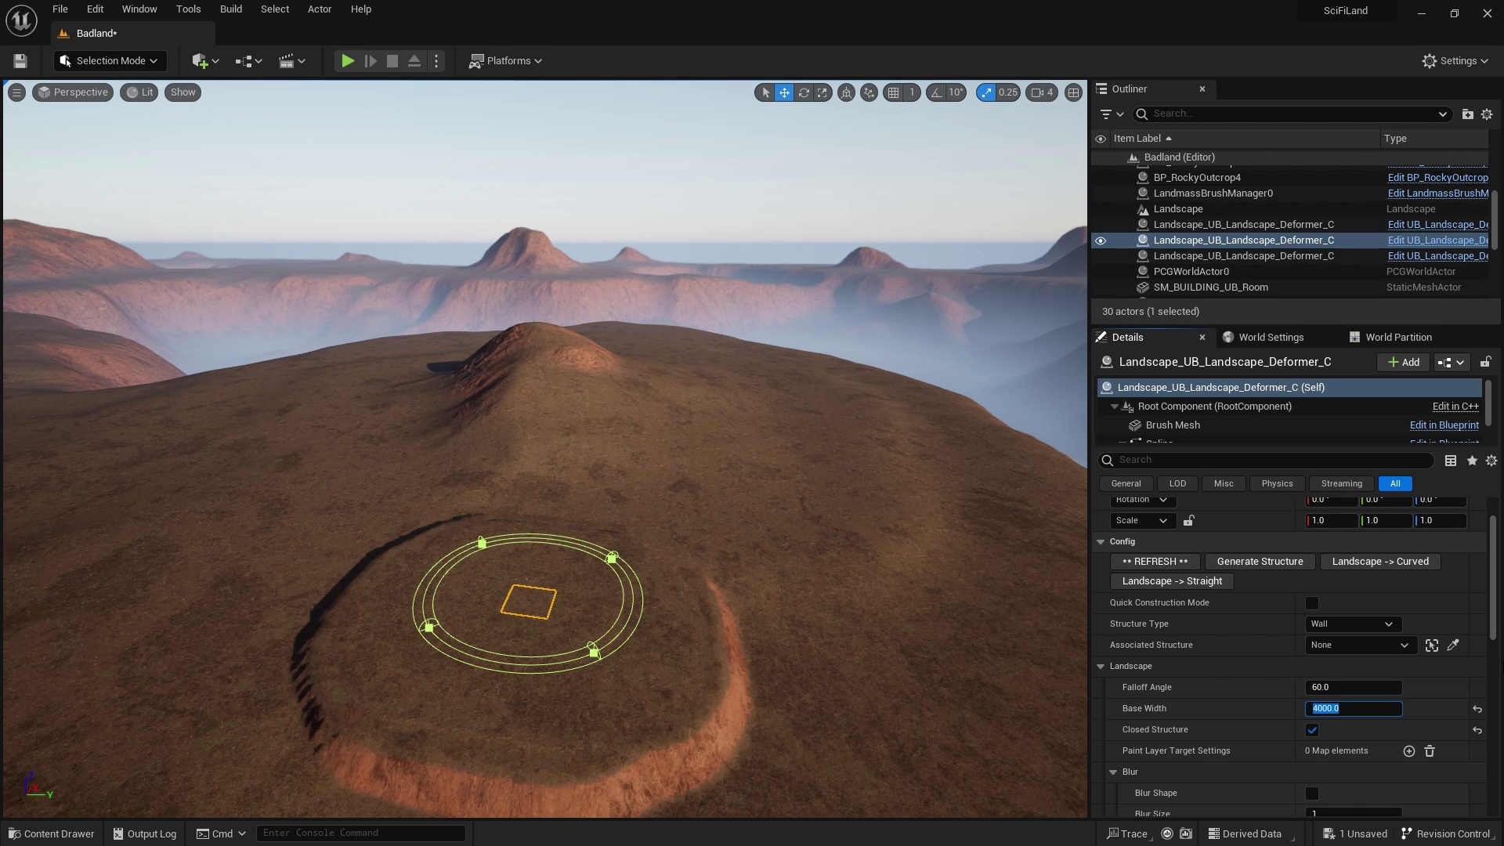
right_click_drag(888, 510, 797, 556)
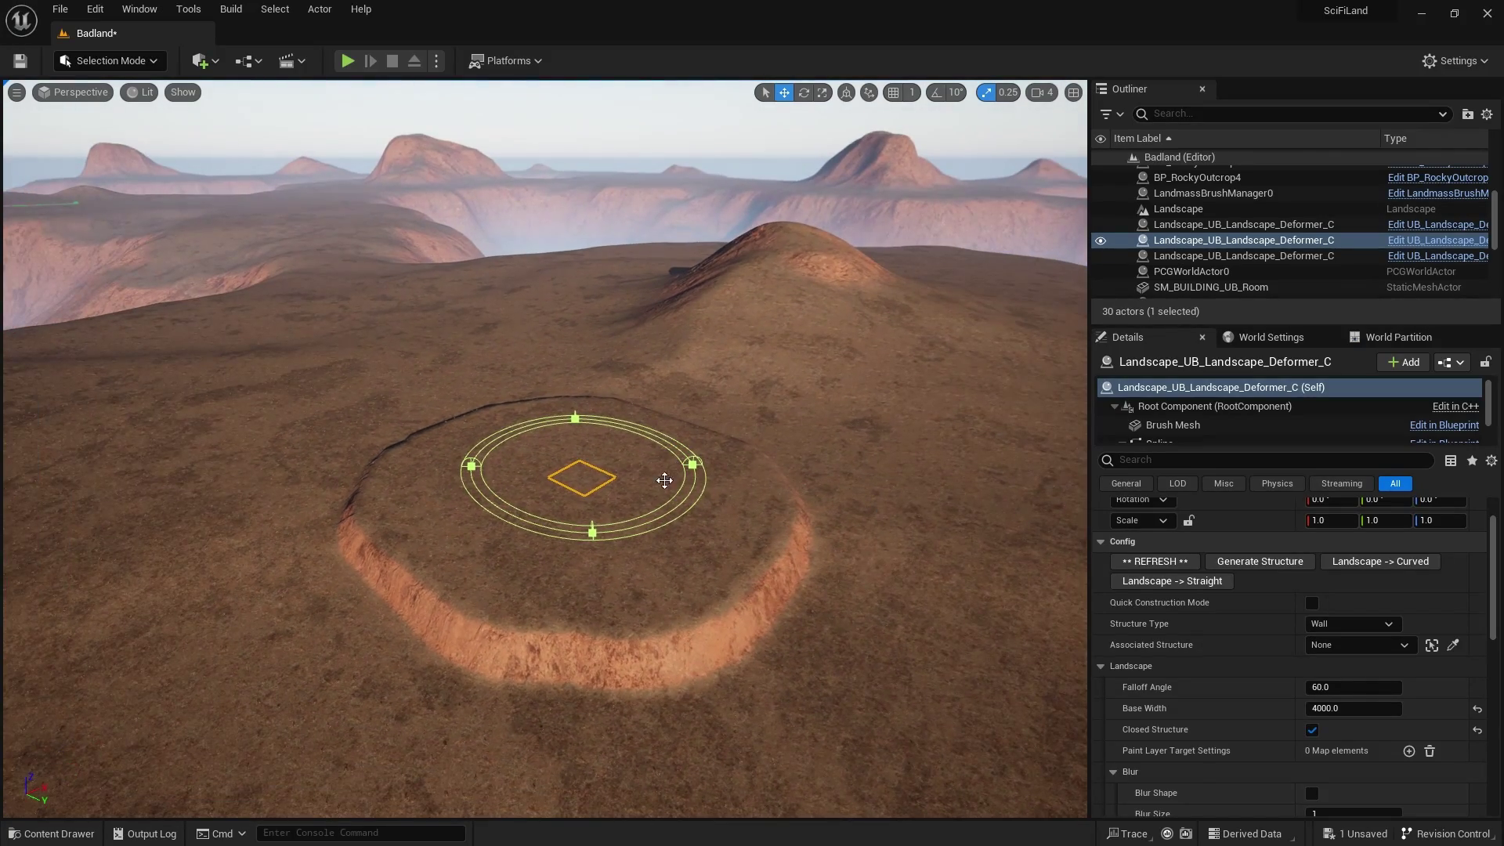
right_click_drag(629, 472, 623, 467)
left_click_drag(631, 503, 654, 503)
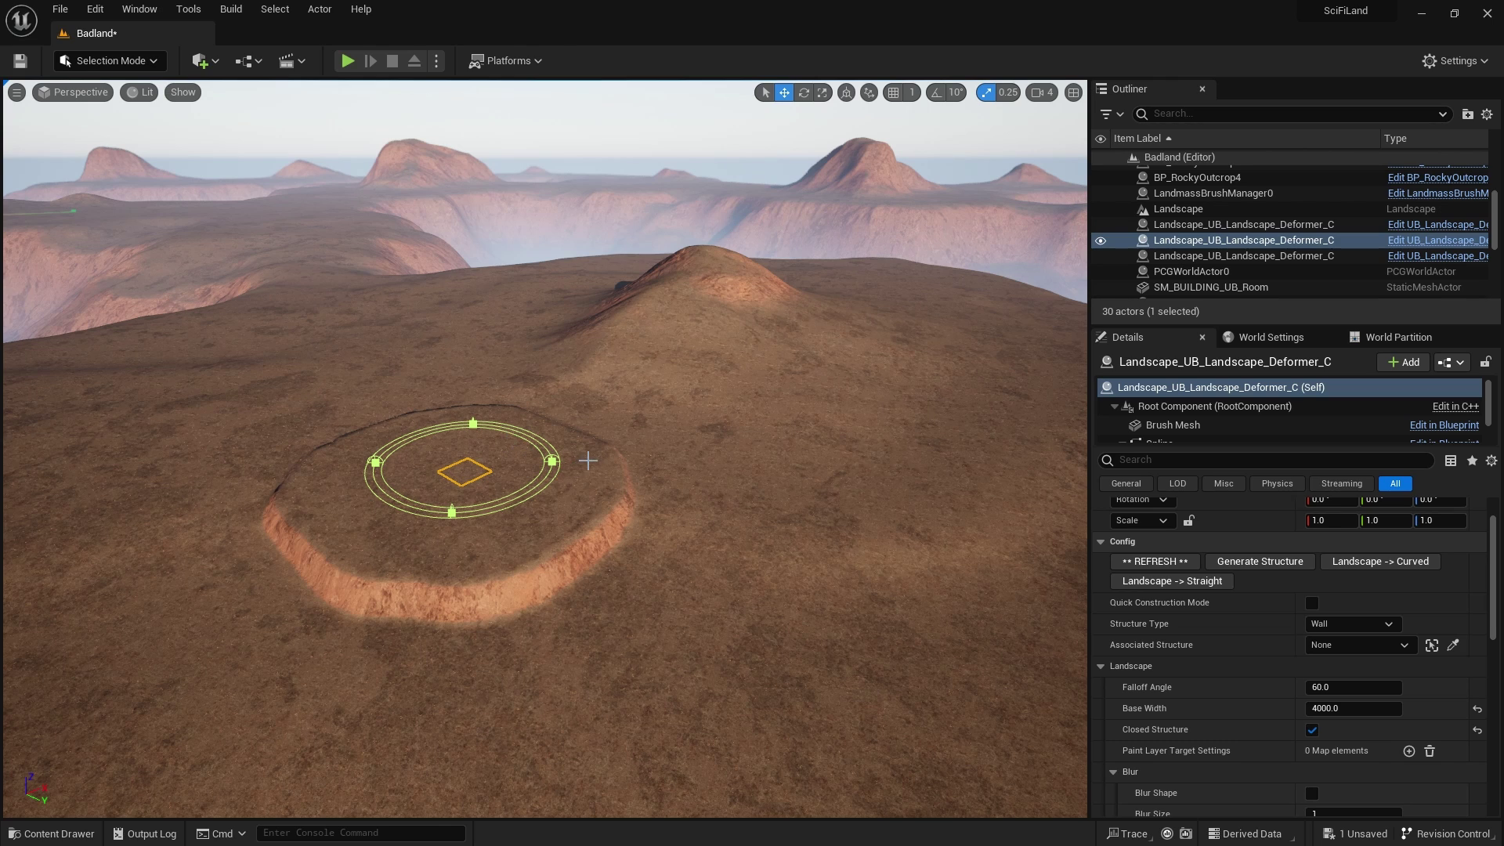
key("ctrl+space")
Step: Drop the UB_Room asset onto the circular plateau
left_click_drag(803, 694, 472, 479)
key("w")
right_click_drag(539, 506, 623, 499)
key("a")
right_click_drag(480, 492, 455, 499)
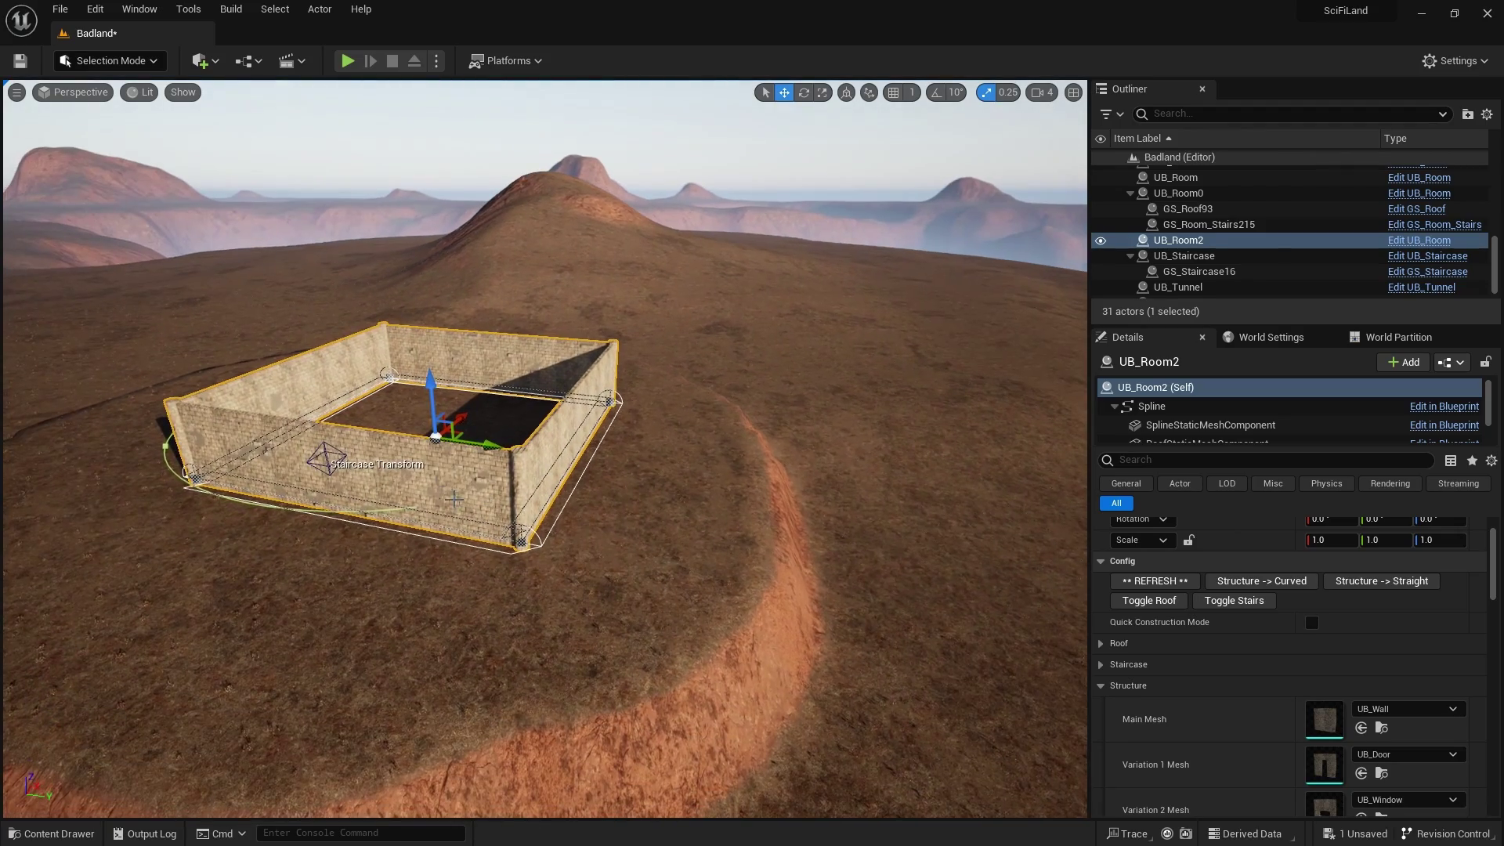
Step: Toggle the room's roof on and off again, leaving the walls roofless
left_click(1165, 603)
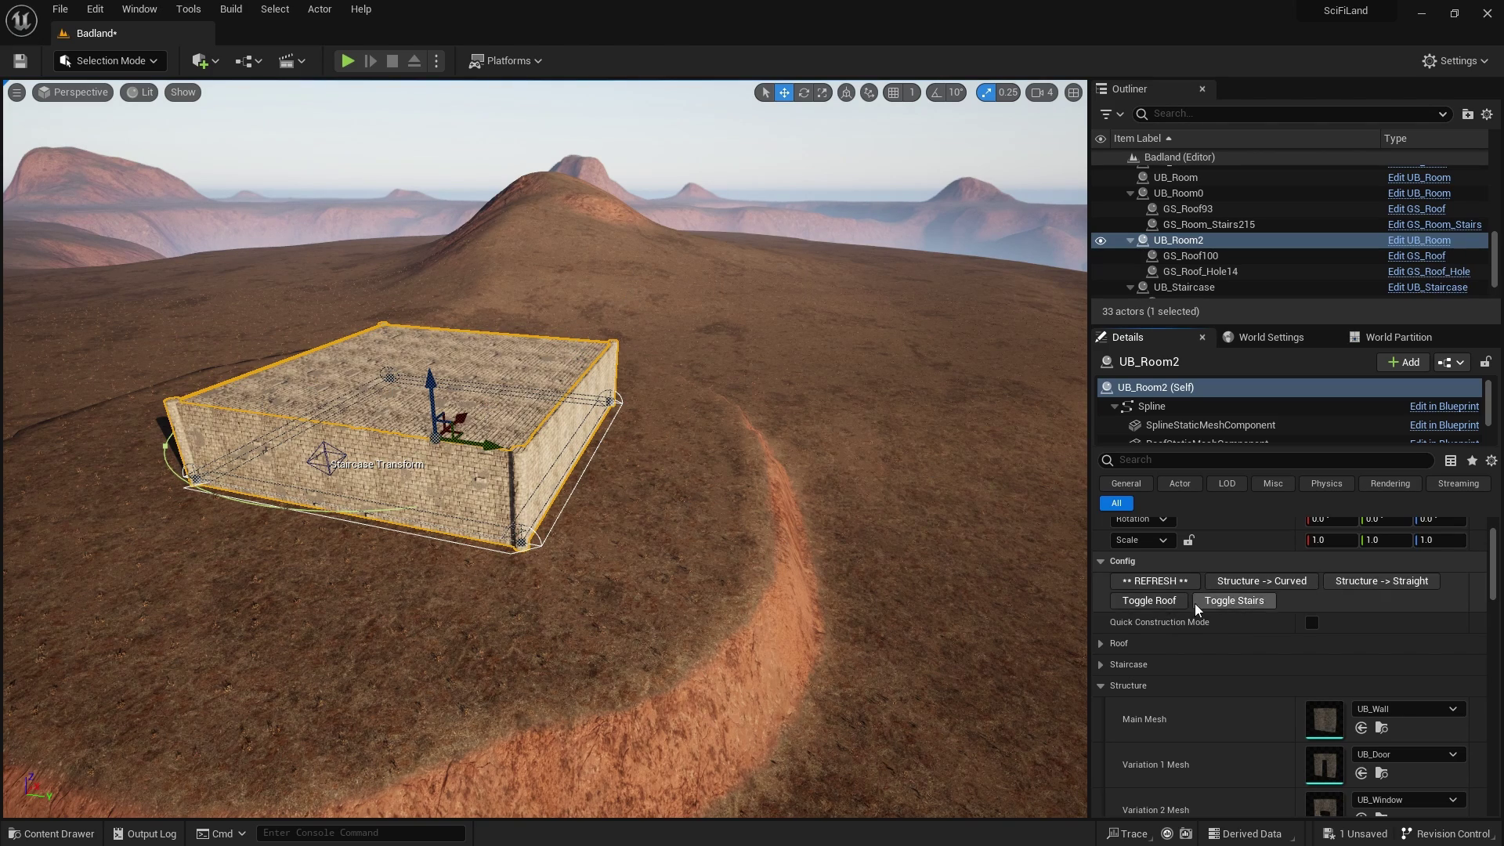
left_click(1155, 599)
right_click_drag(860, 537, 713, 564)
key("s")
left_click(792, 565)
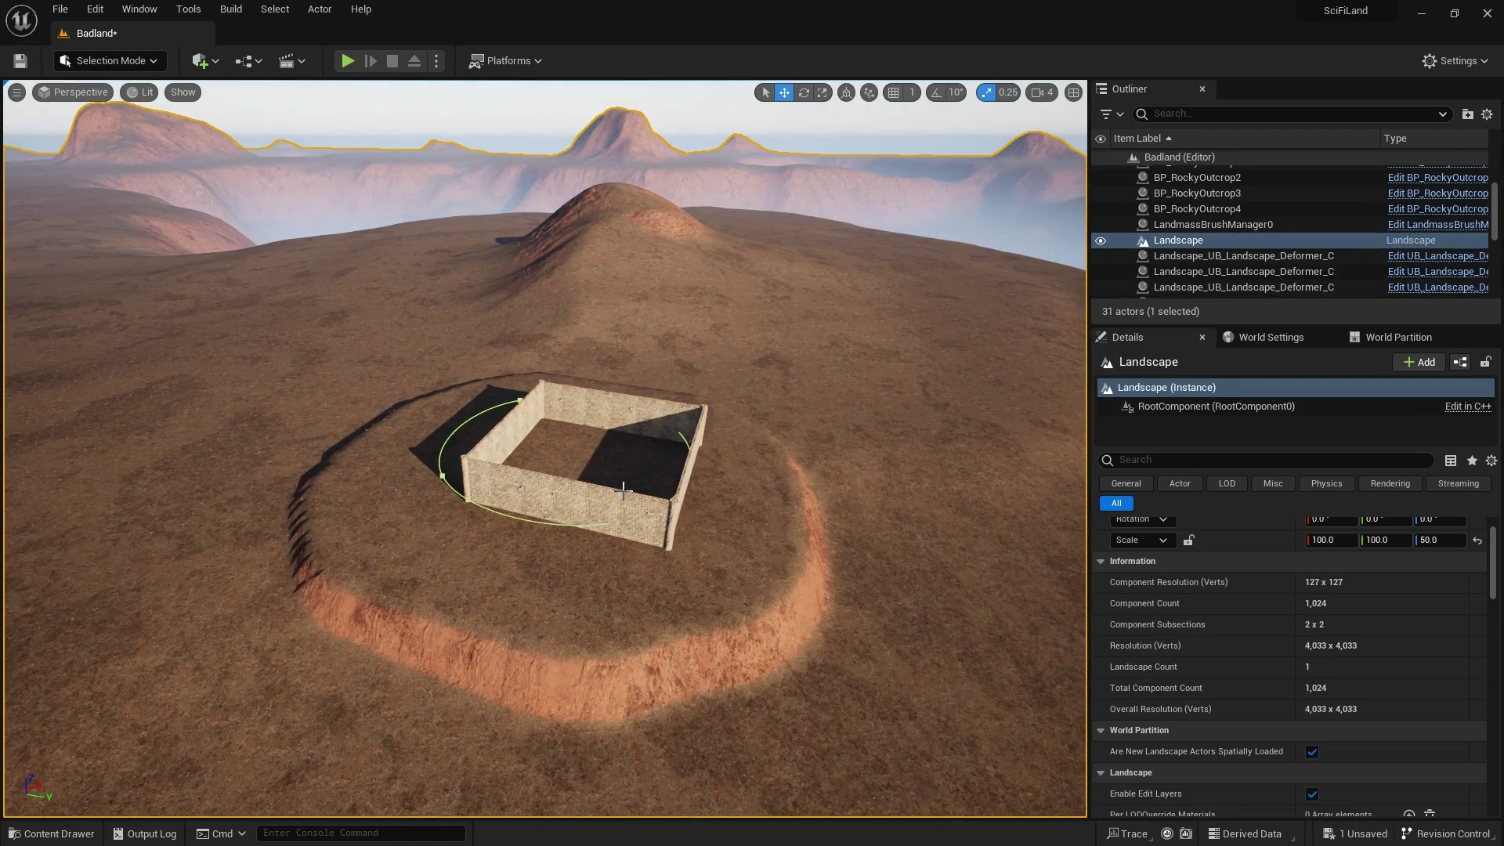
key("e")
right_click_drag(626, 487, 613, 518)
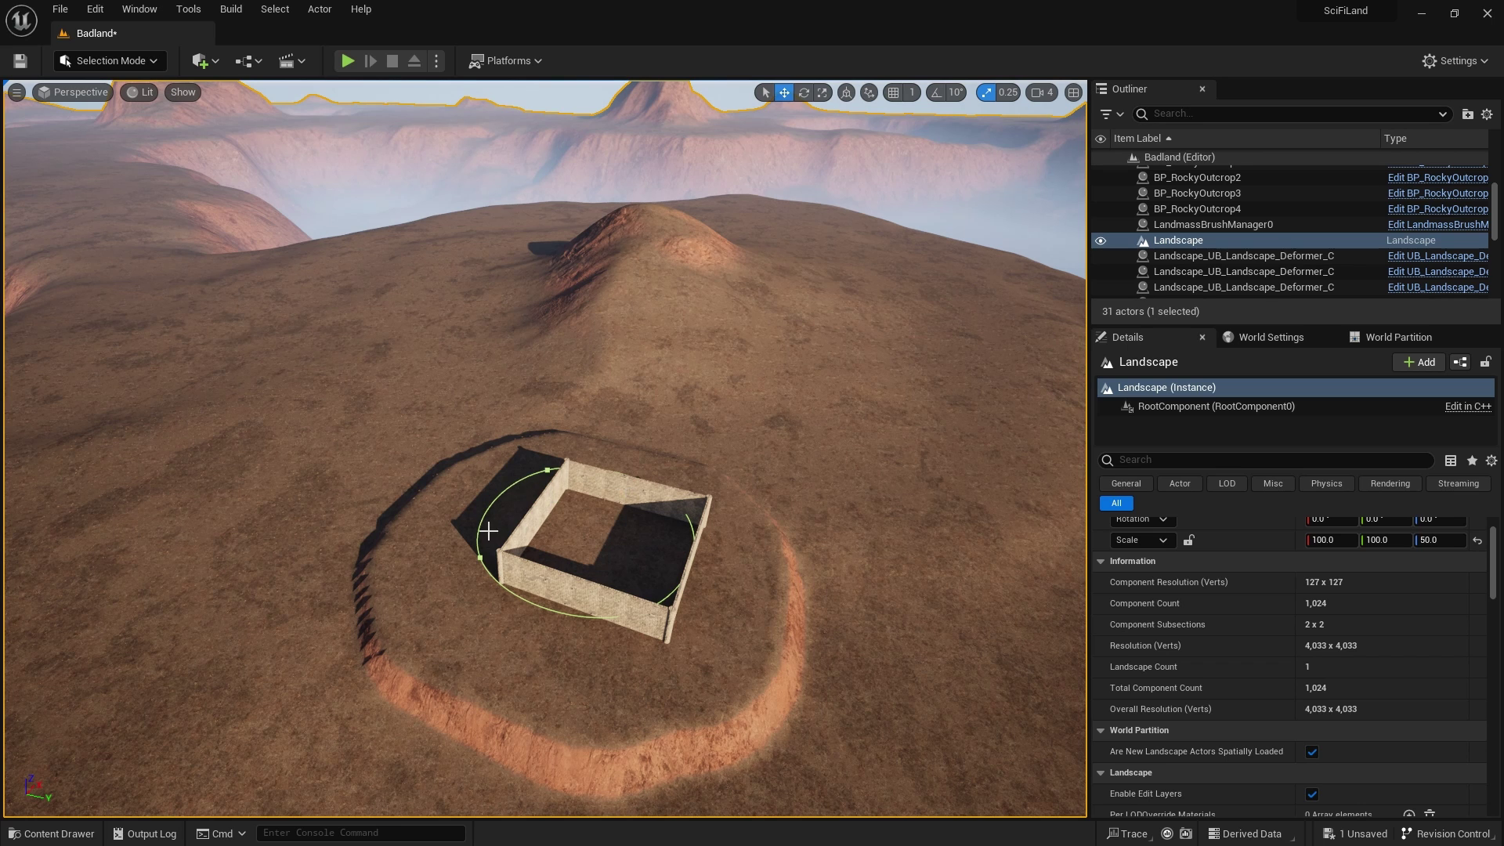
left_click(587, 462)
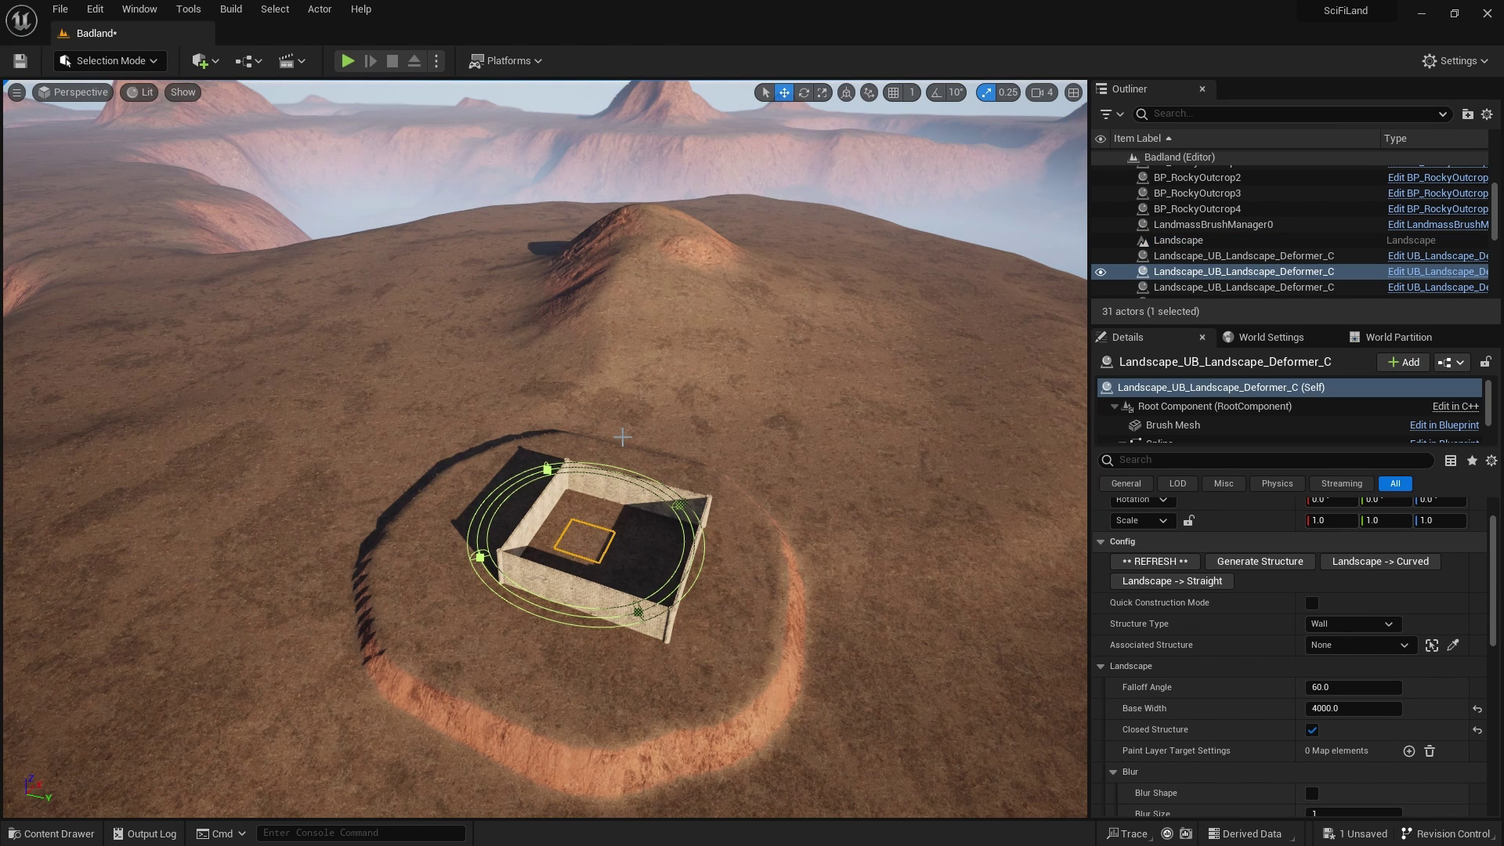
Step: Refresh the deformer and set its Base Width to 10000
left_click(1155, 561)
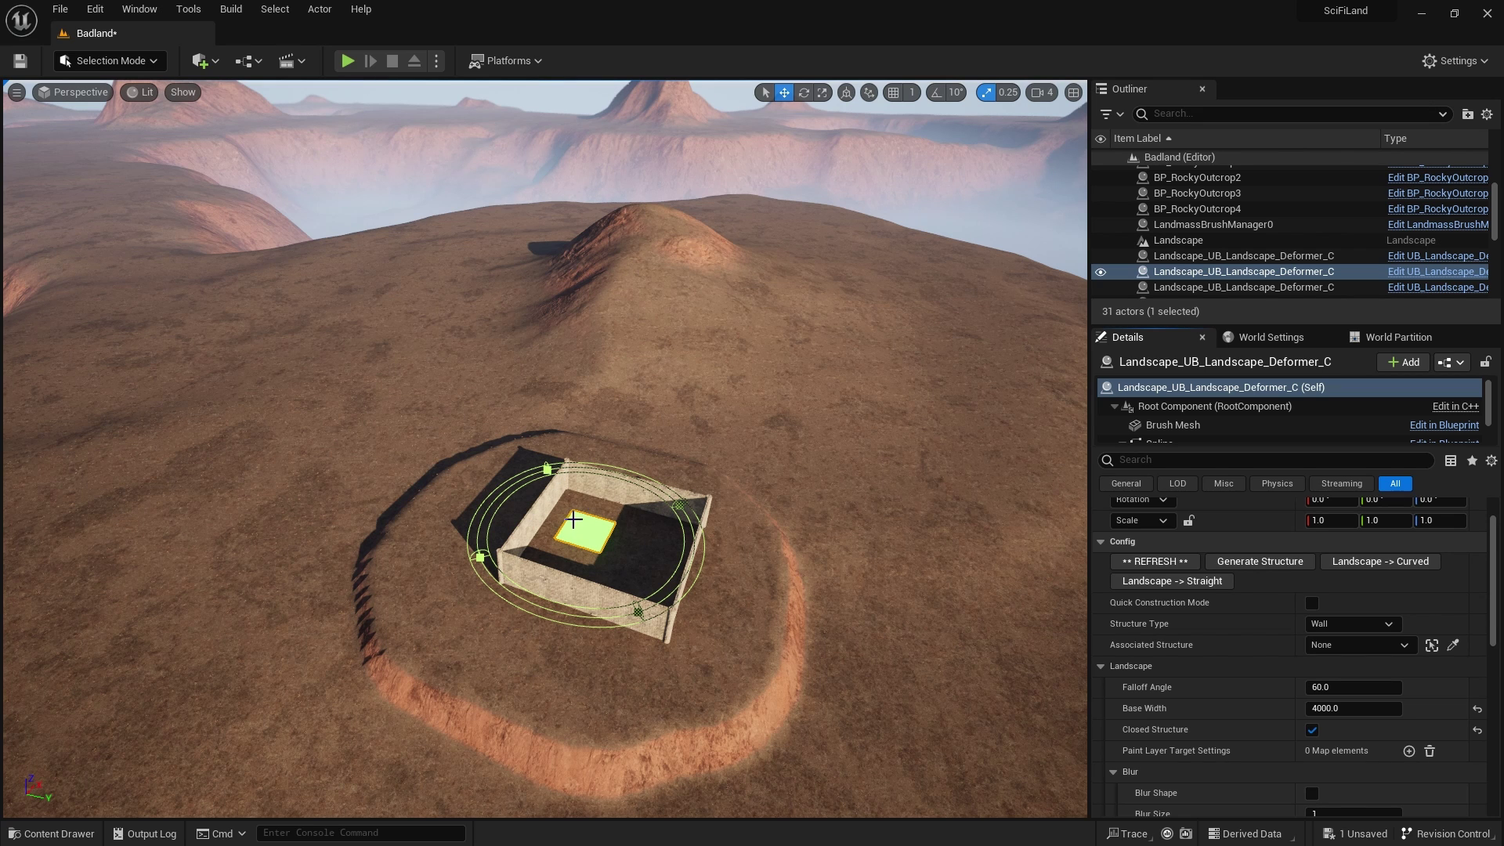
left_click(1334, 711)
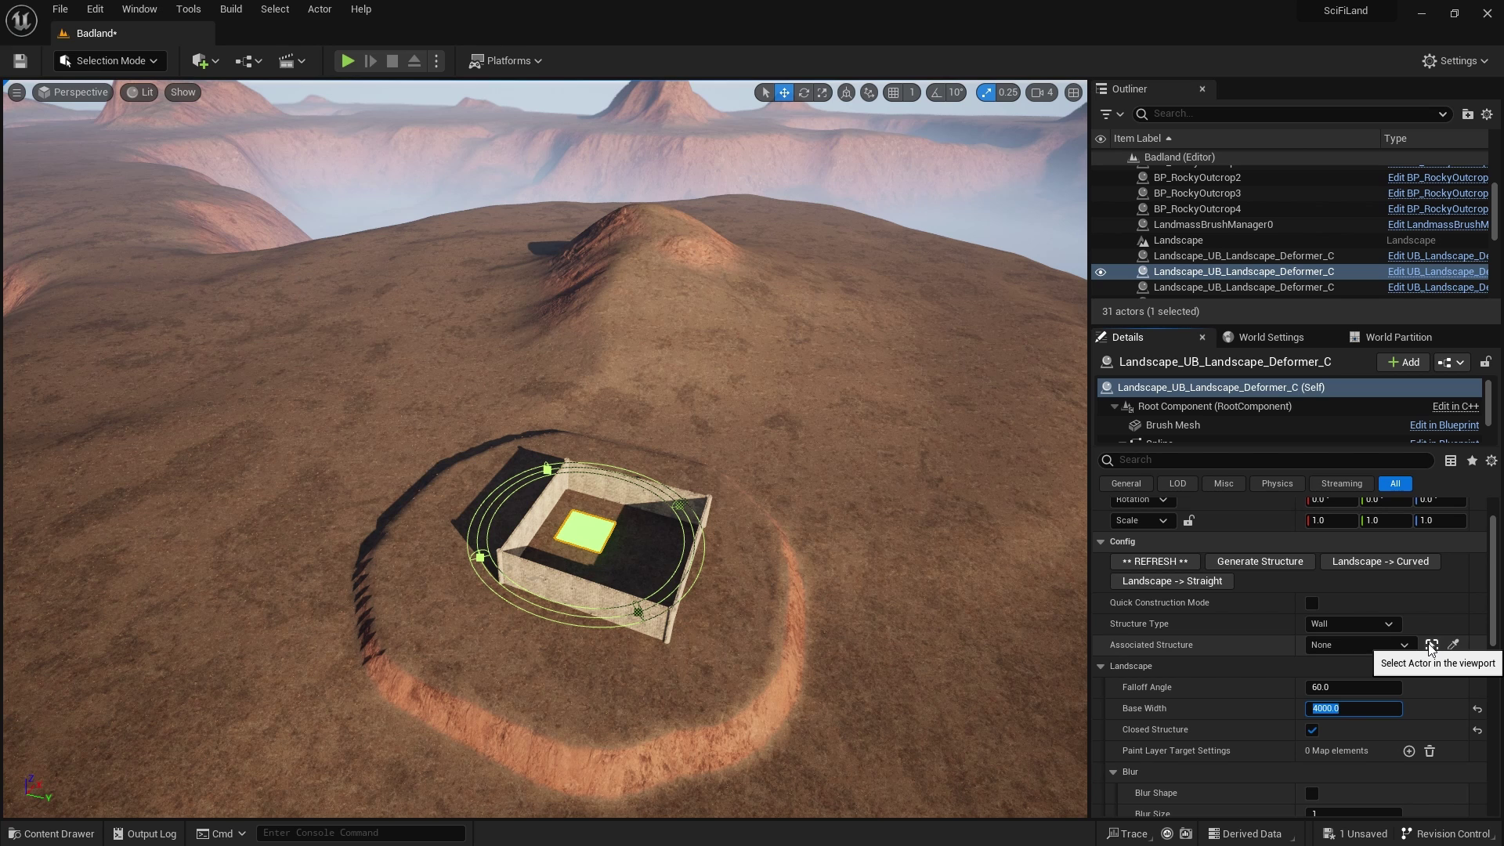
type("10")
key("Return")
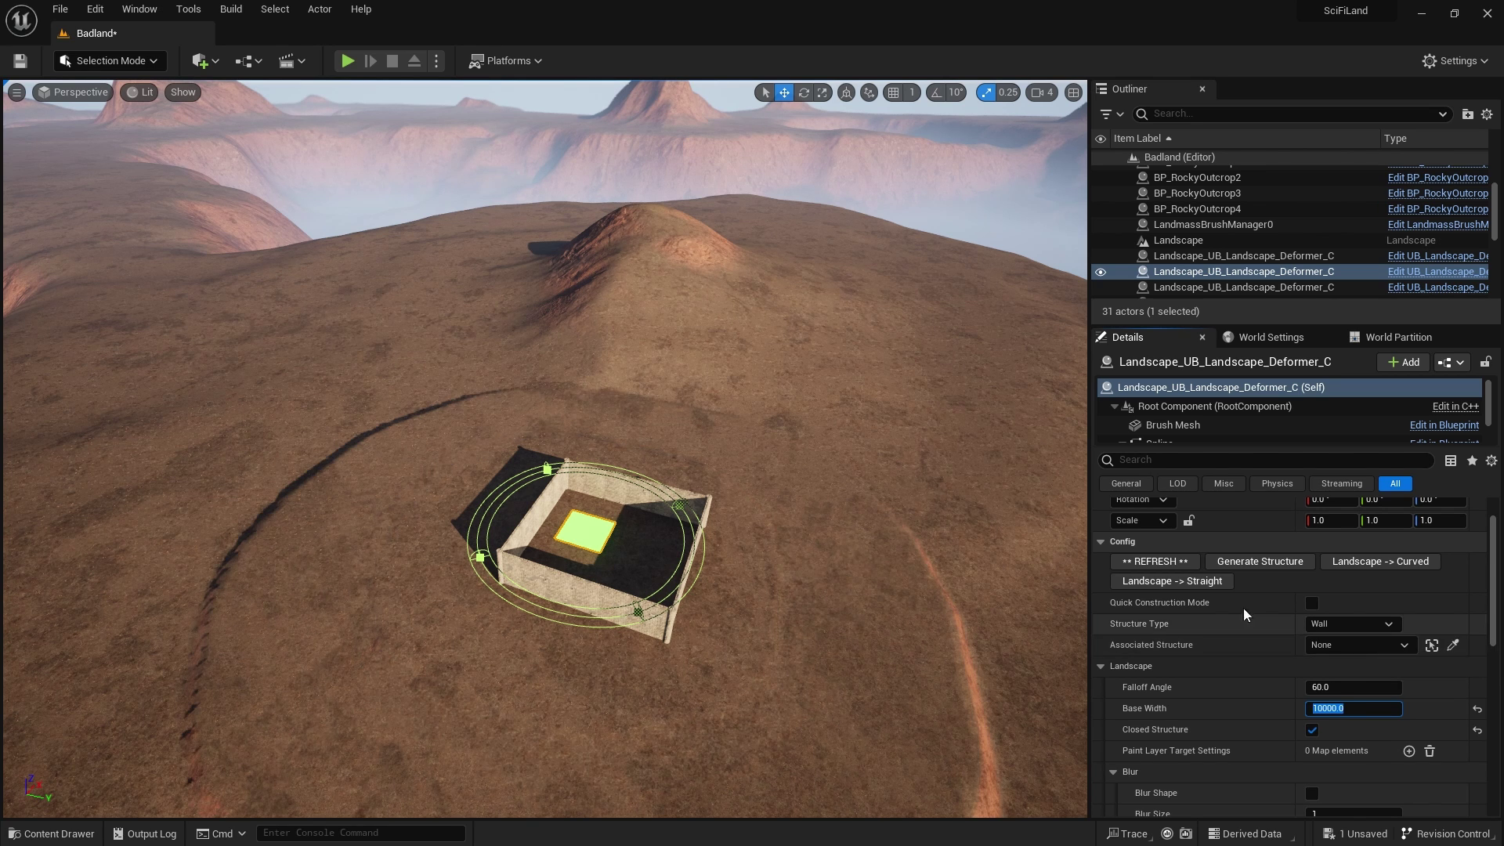
Step: Move the deformer sideways along X, away from the walled room
key("a")
right_click_drag(545, 449, 702, 410)
key("a")
right_click_drag(595, 364, 587, 368)
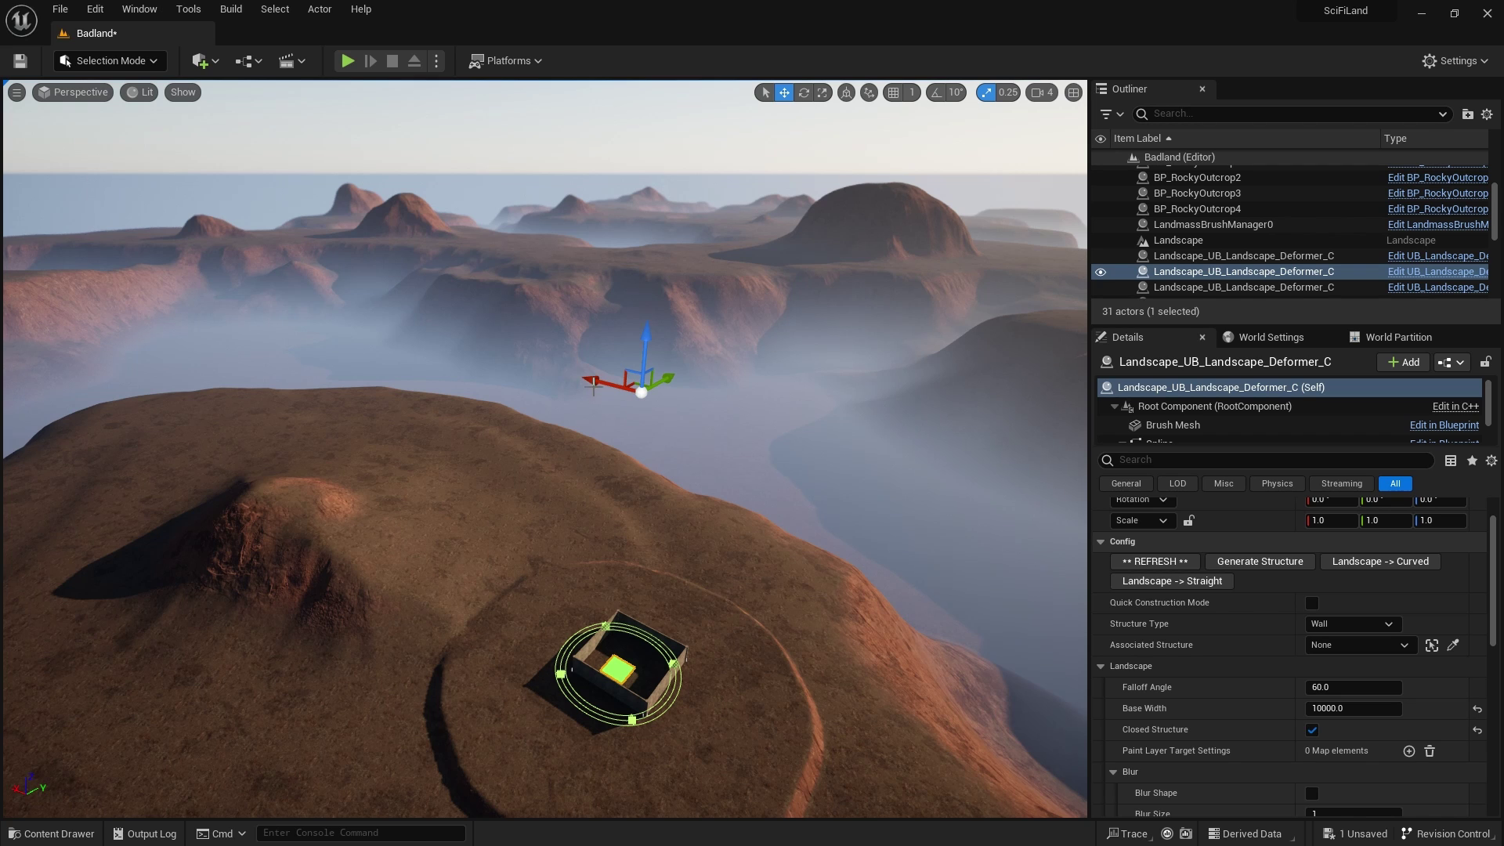
left_click_drag(593, 383, 470, 406)
right_click_drag(555, 539, 555, 538)
Step: Lower the deformer's Falloff Angle from 60 to 50
right_click_drag(641, 467, 392, 447)
right_click_drag(501, 531, 502, 524)
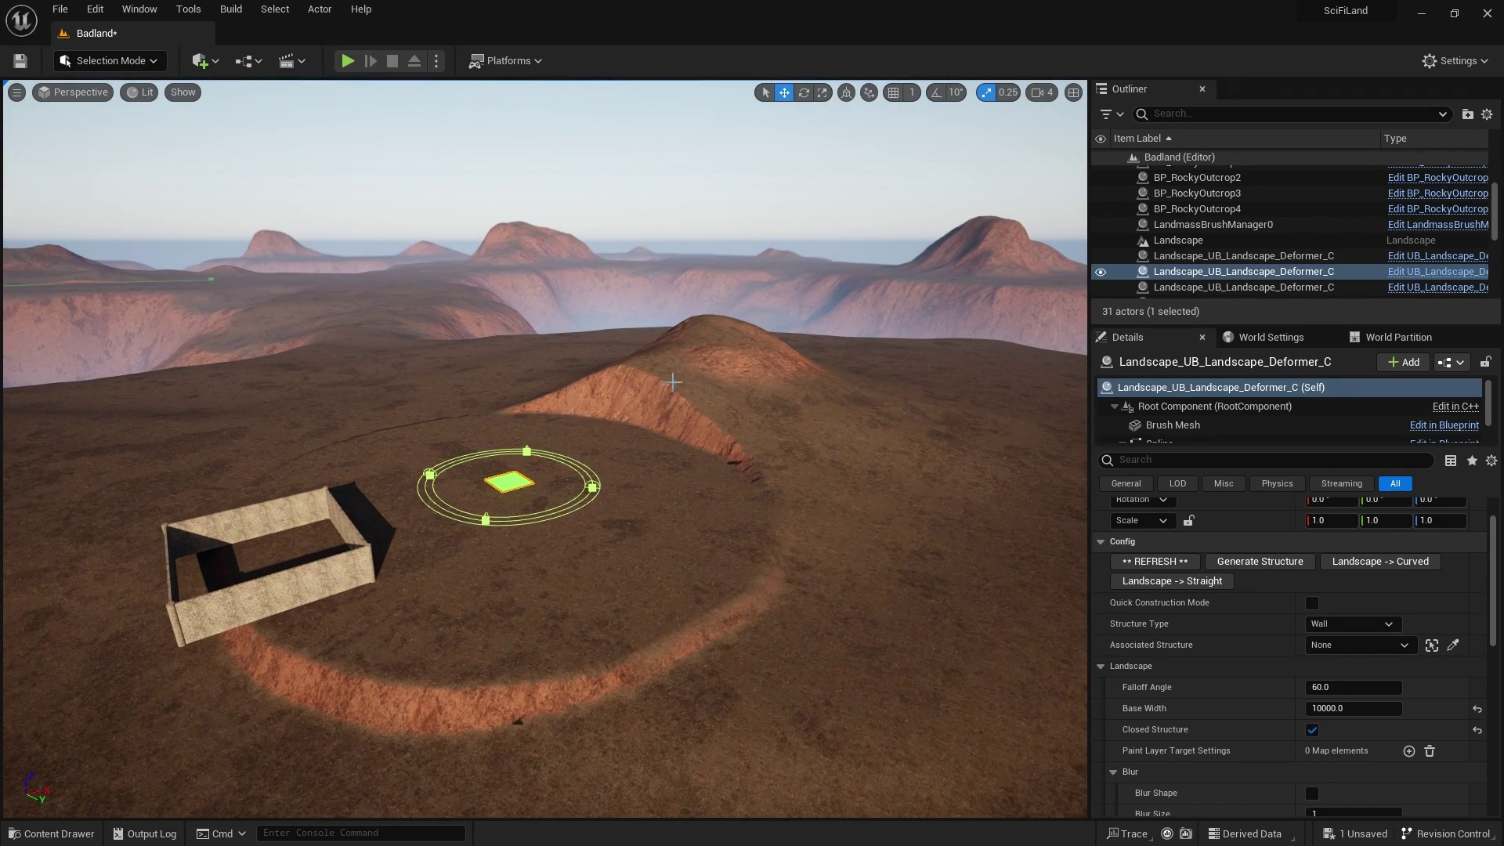
right_click_drag(669, 488, 680, 428)
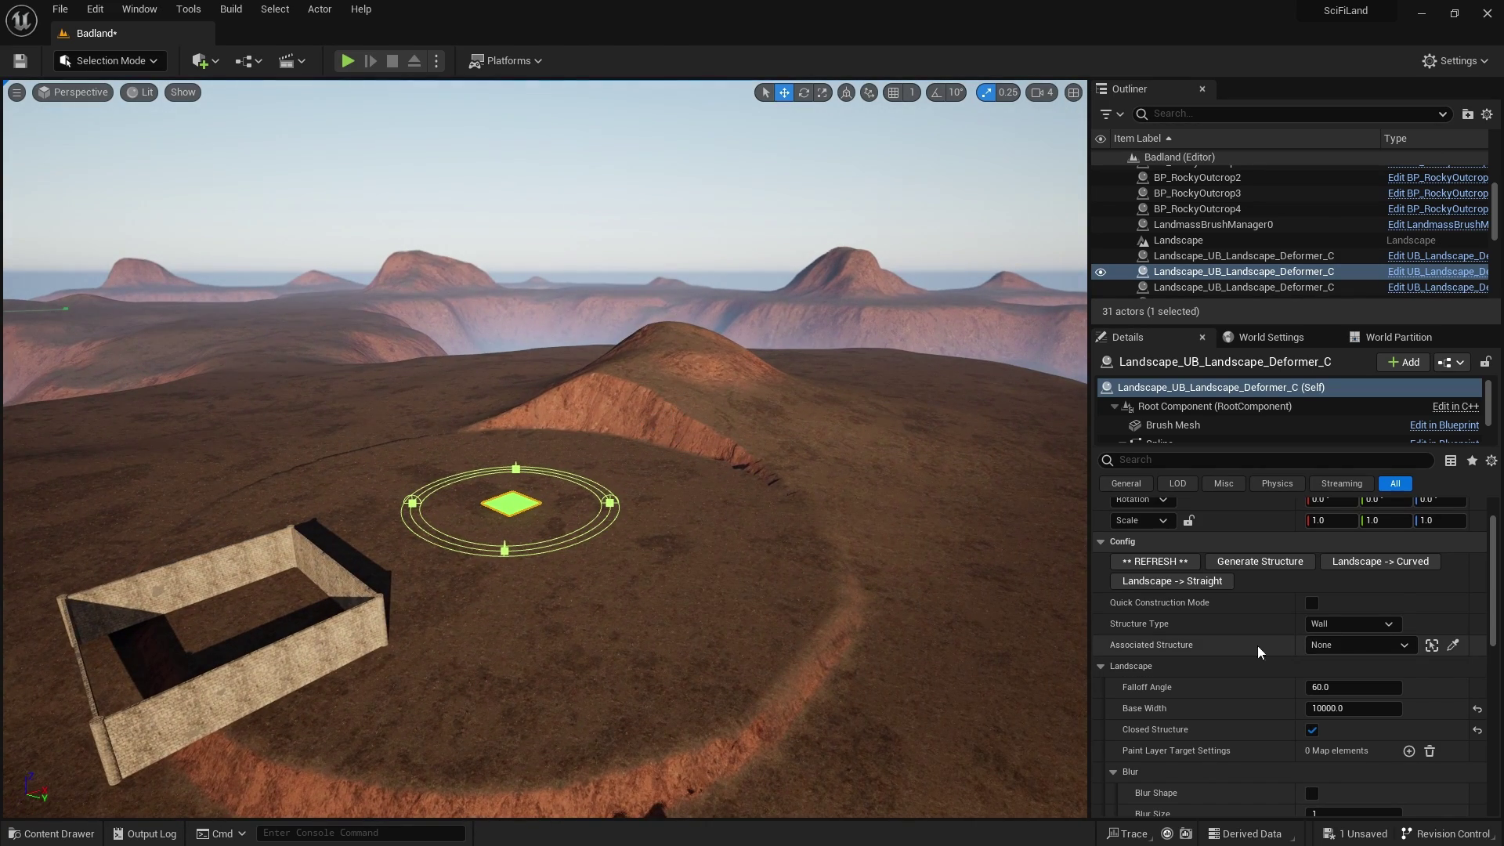
left_click(1340, 688)
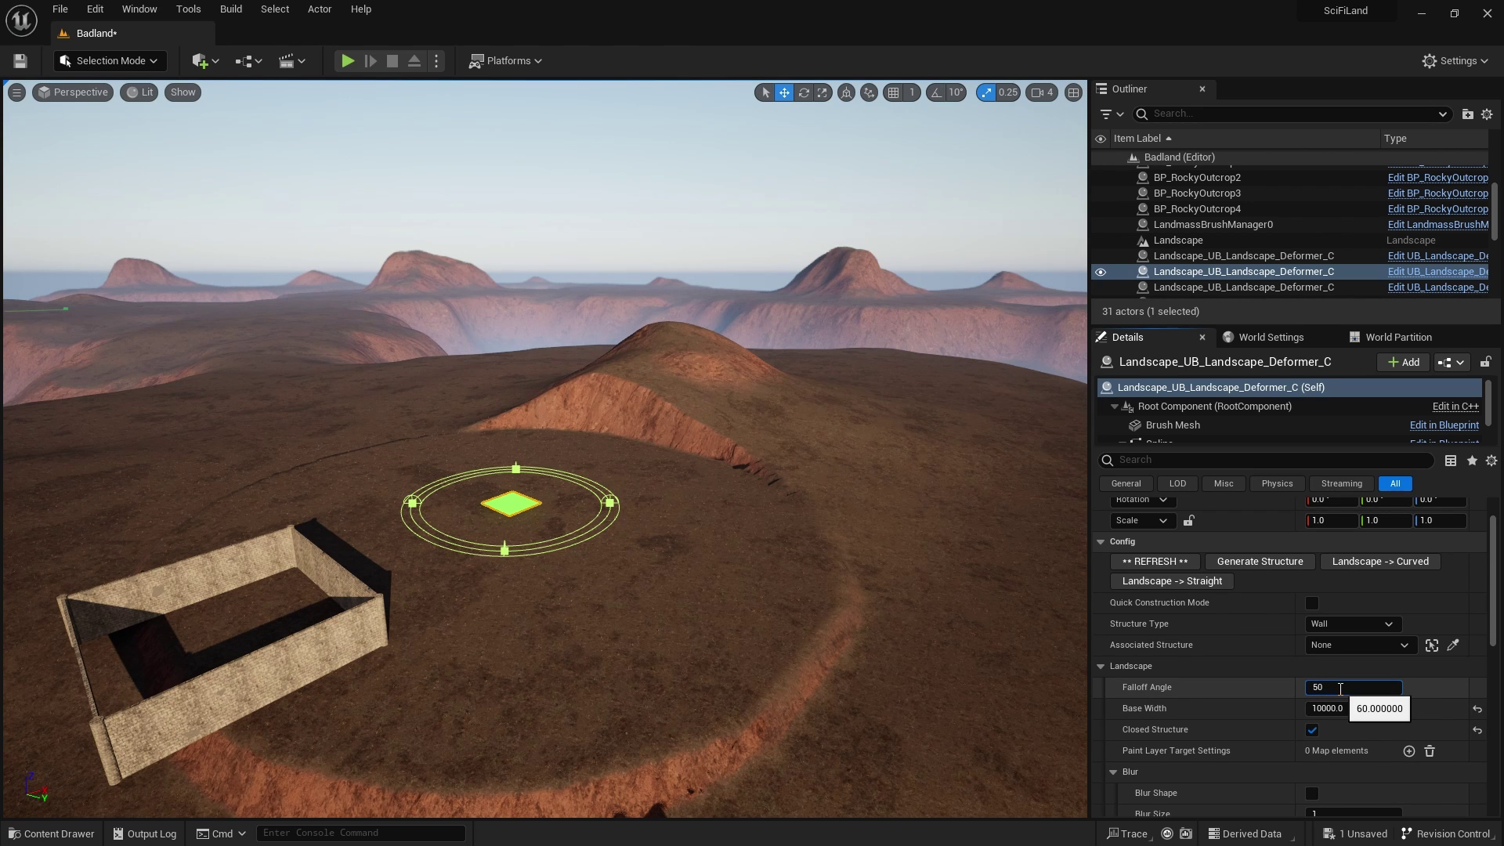
type("50")
key("Return")
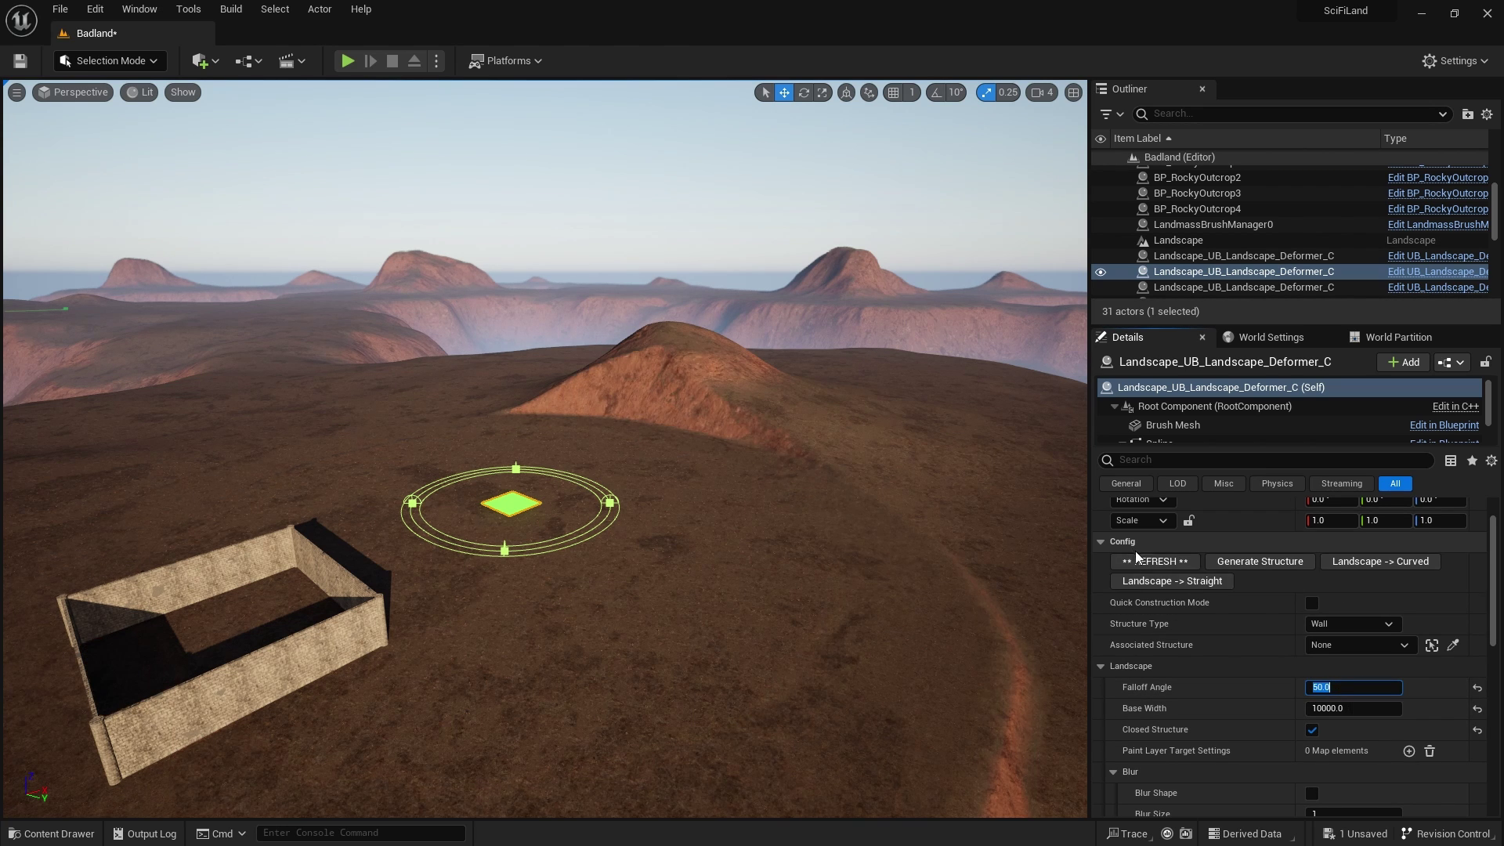
Step: Drag another UB_Room from the Content Drawer onto the plateau
scroll(718, 475, "down", 5)
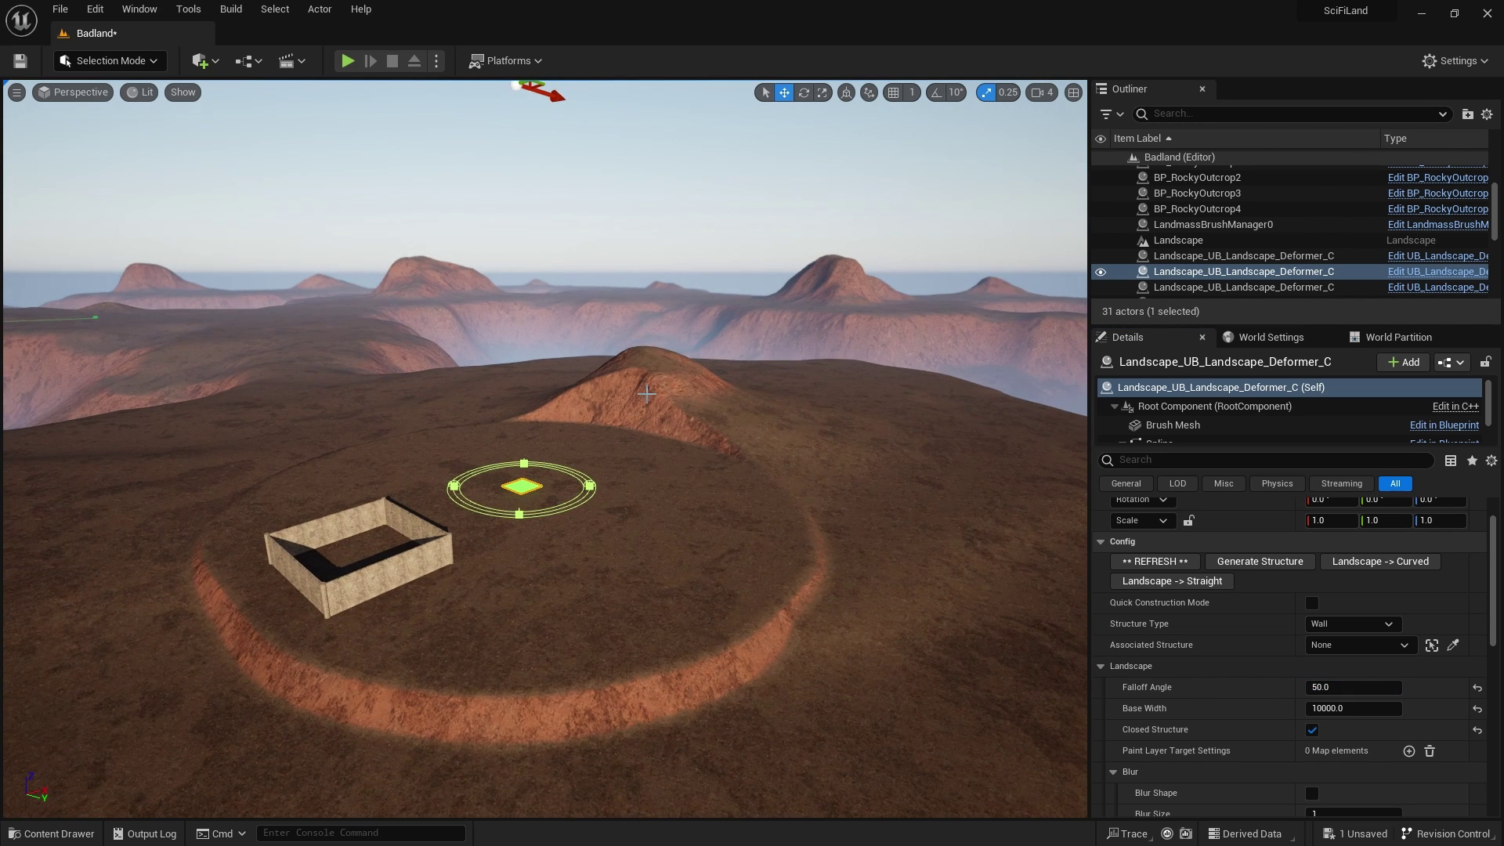
scroll(664, 515, "up", 4)
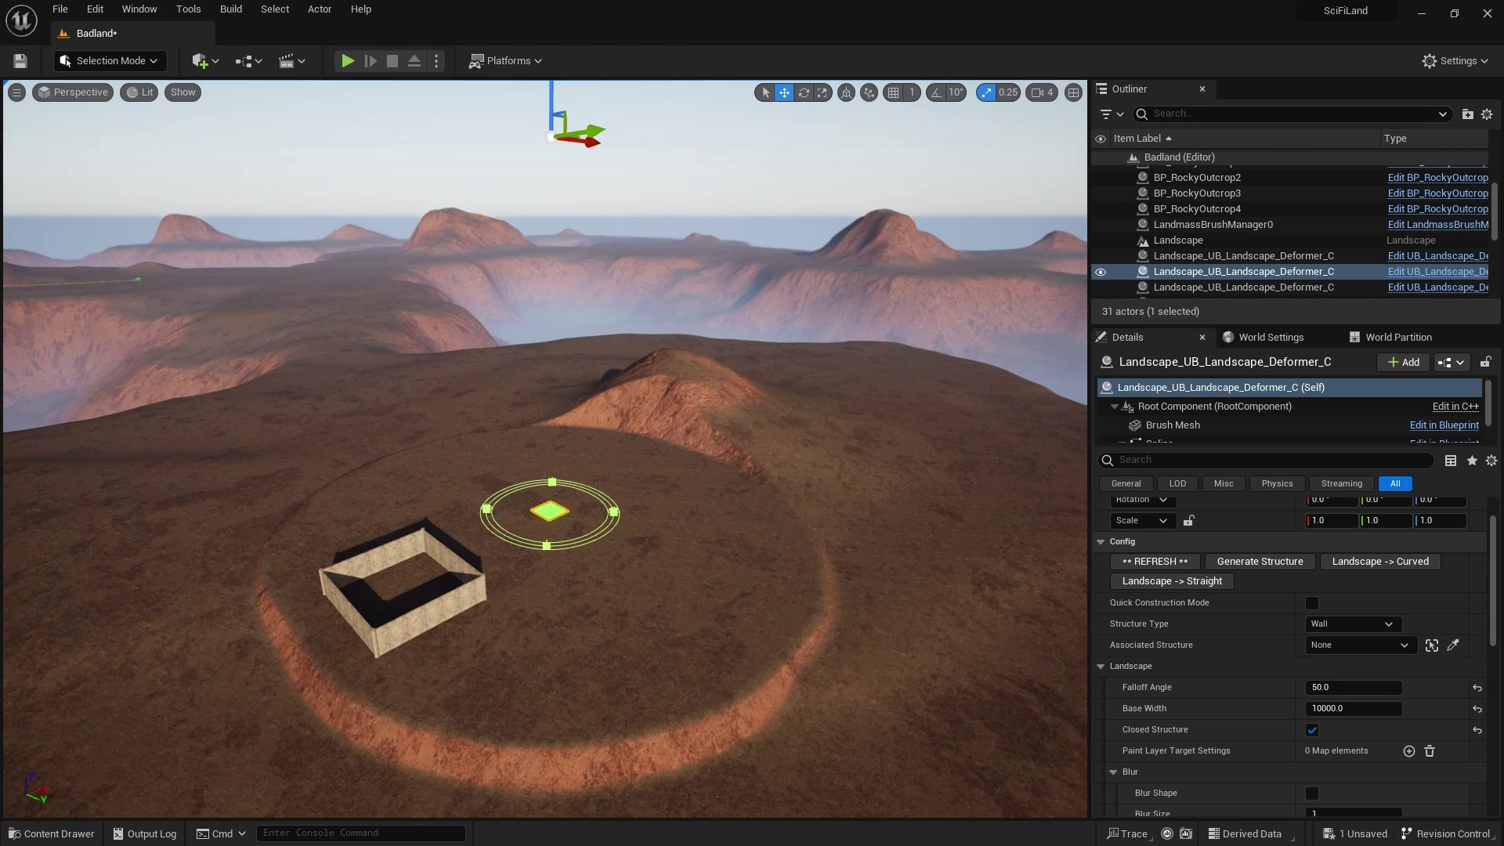
key("ctrl+space")
left_click_drag(803, 752, 641, 582)
Step: Place another UB_Room blueprint from the Content Drawer beside the big mesa
key("ctrl+space")
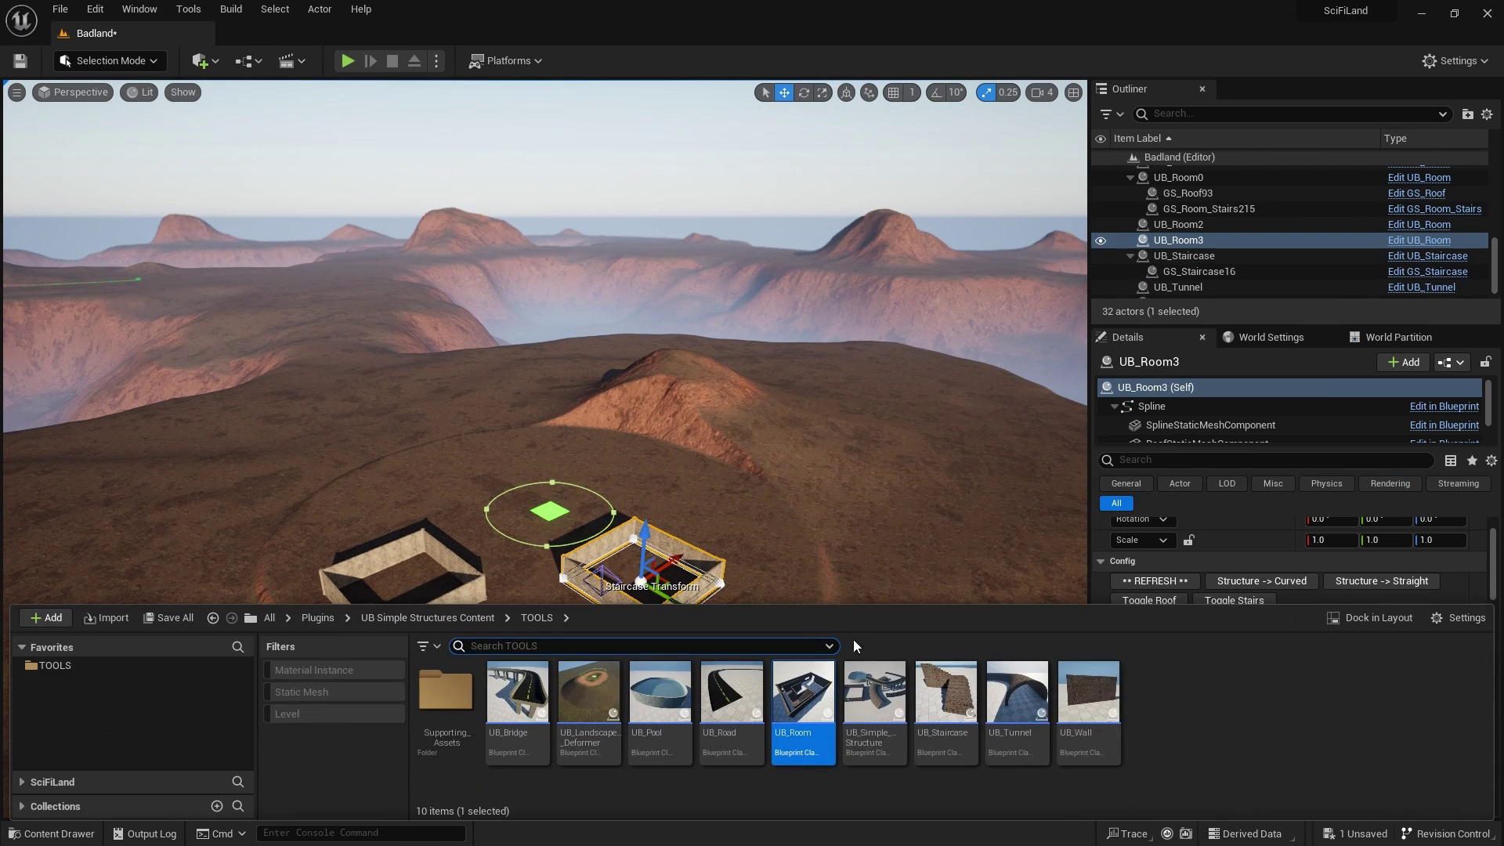
left_click_drag(803, 700, 500, 480)
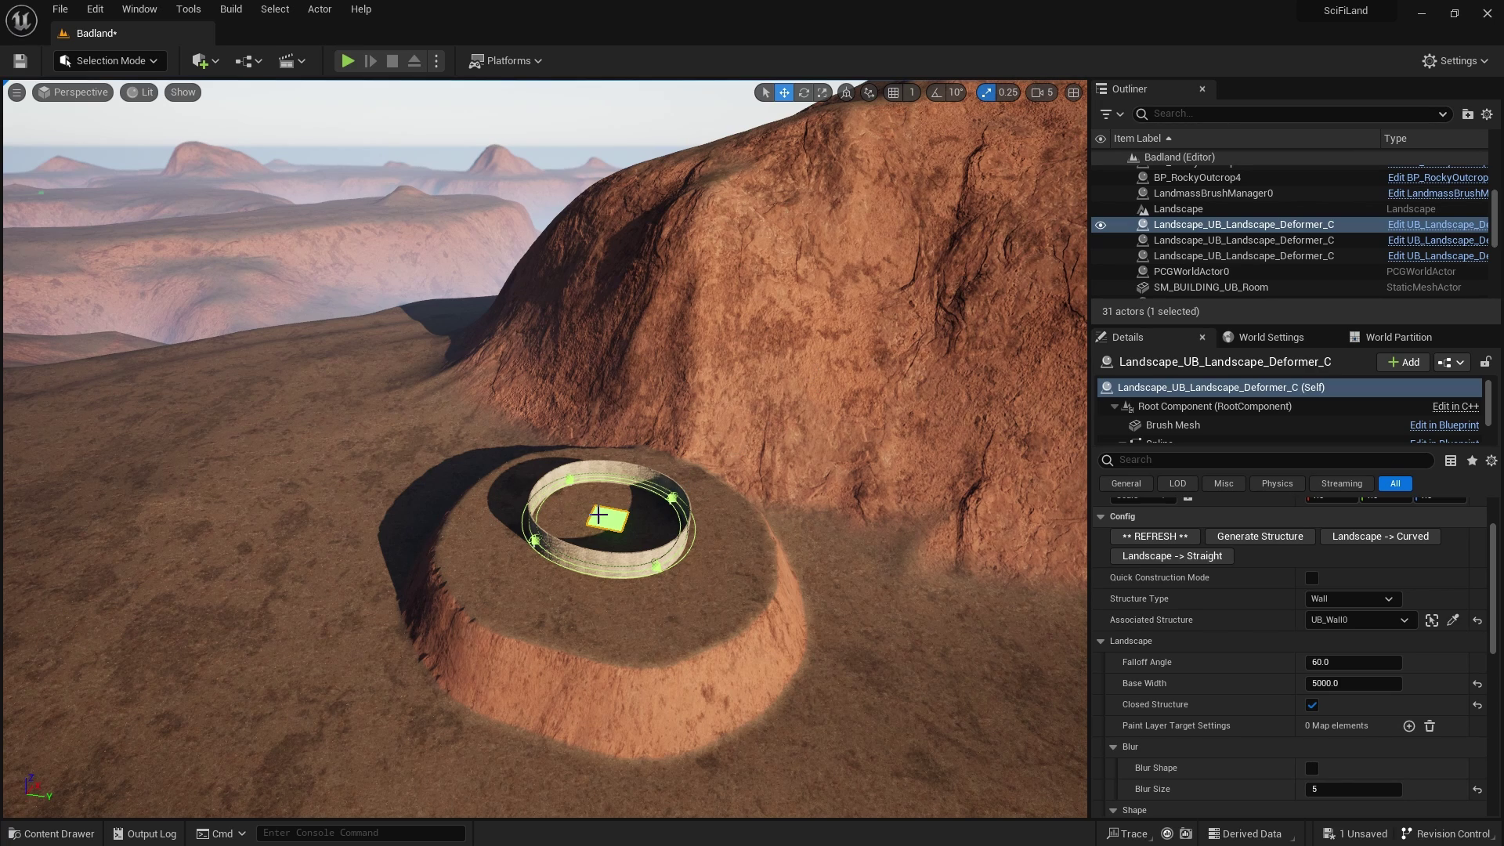
Step: Slide the plateau deformer along X and raise it along Z
key("s")
right_click_drag(759, 543, 766, 533)
right_click_drag(604, 505, 603, 497)
key("d")
right_click_drag(760, 539, 707, 559)
key("s")
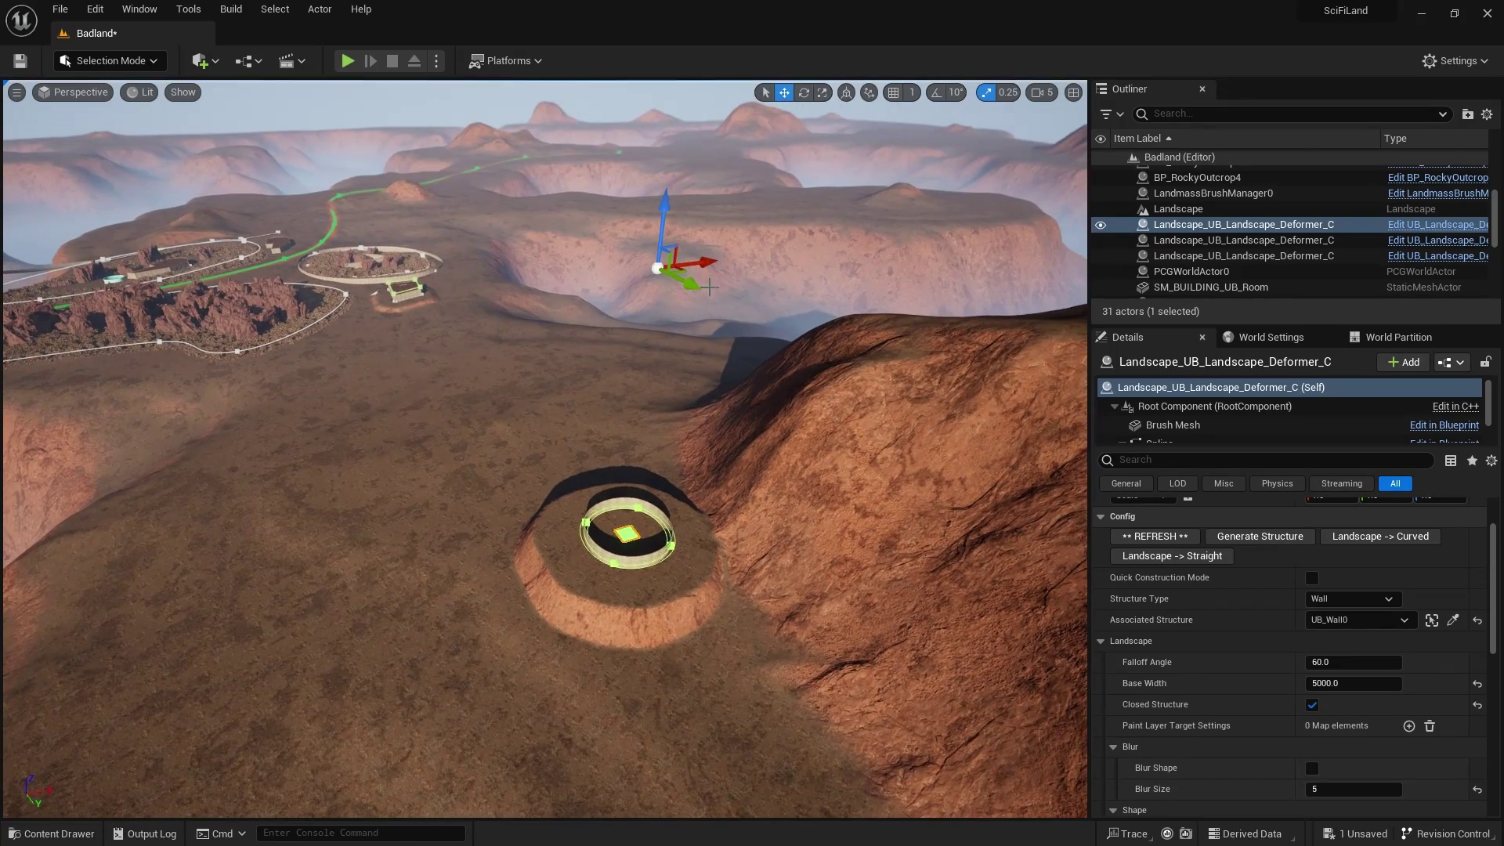
left_click_drag(715, 269, 846, 232)
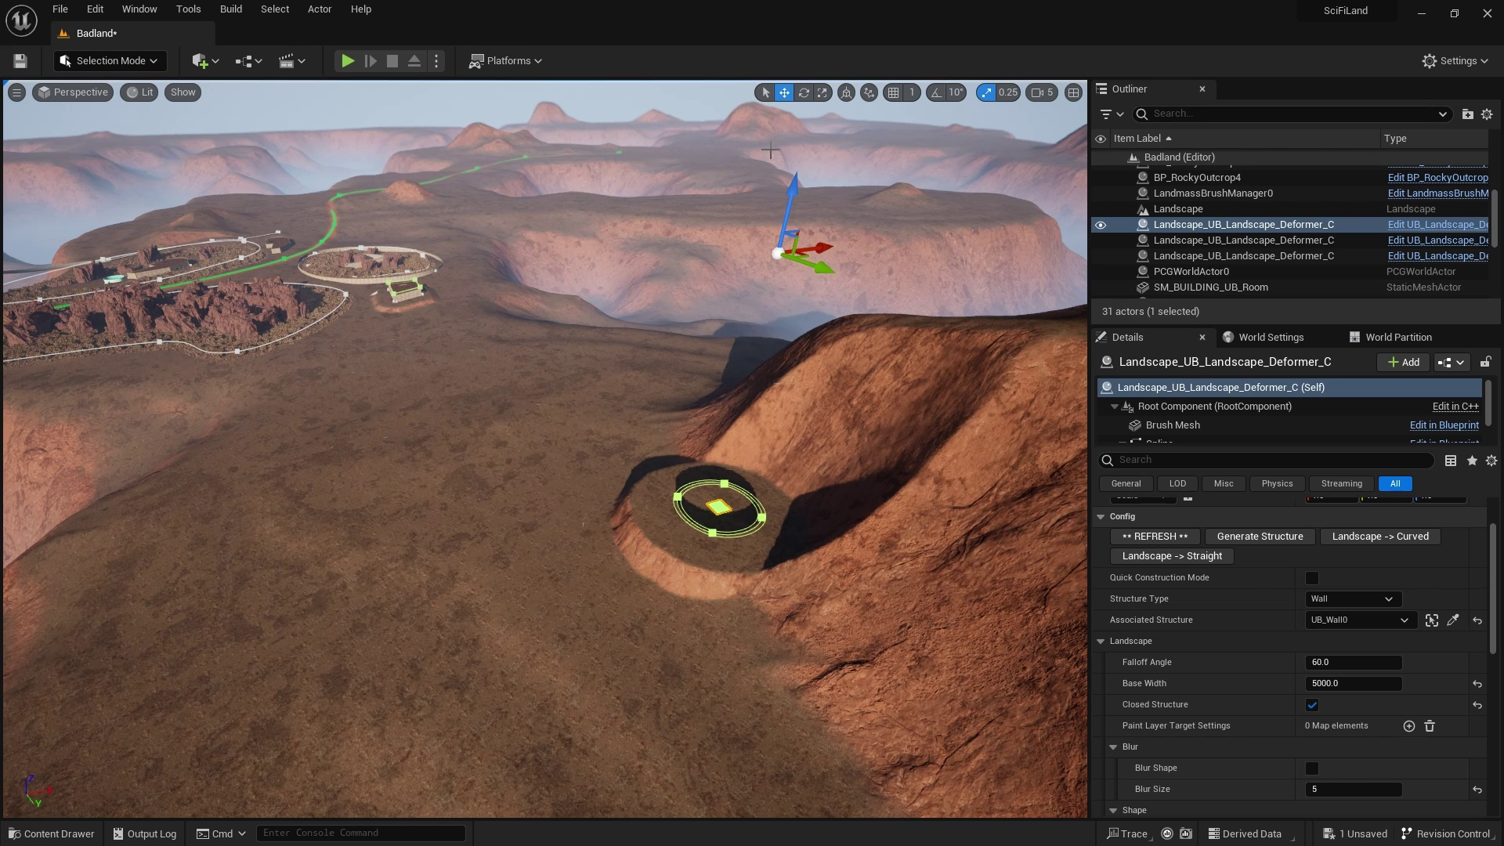
left_click_drag(795, 182, 812, 134)
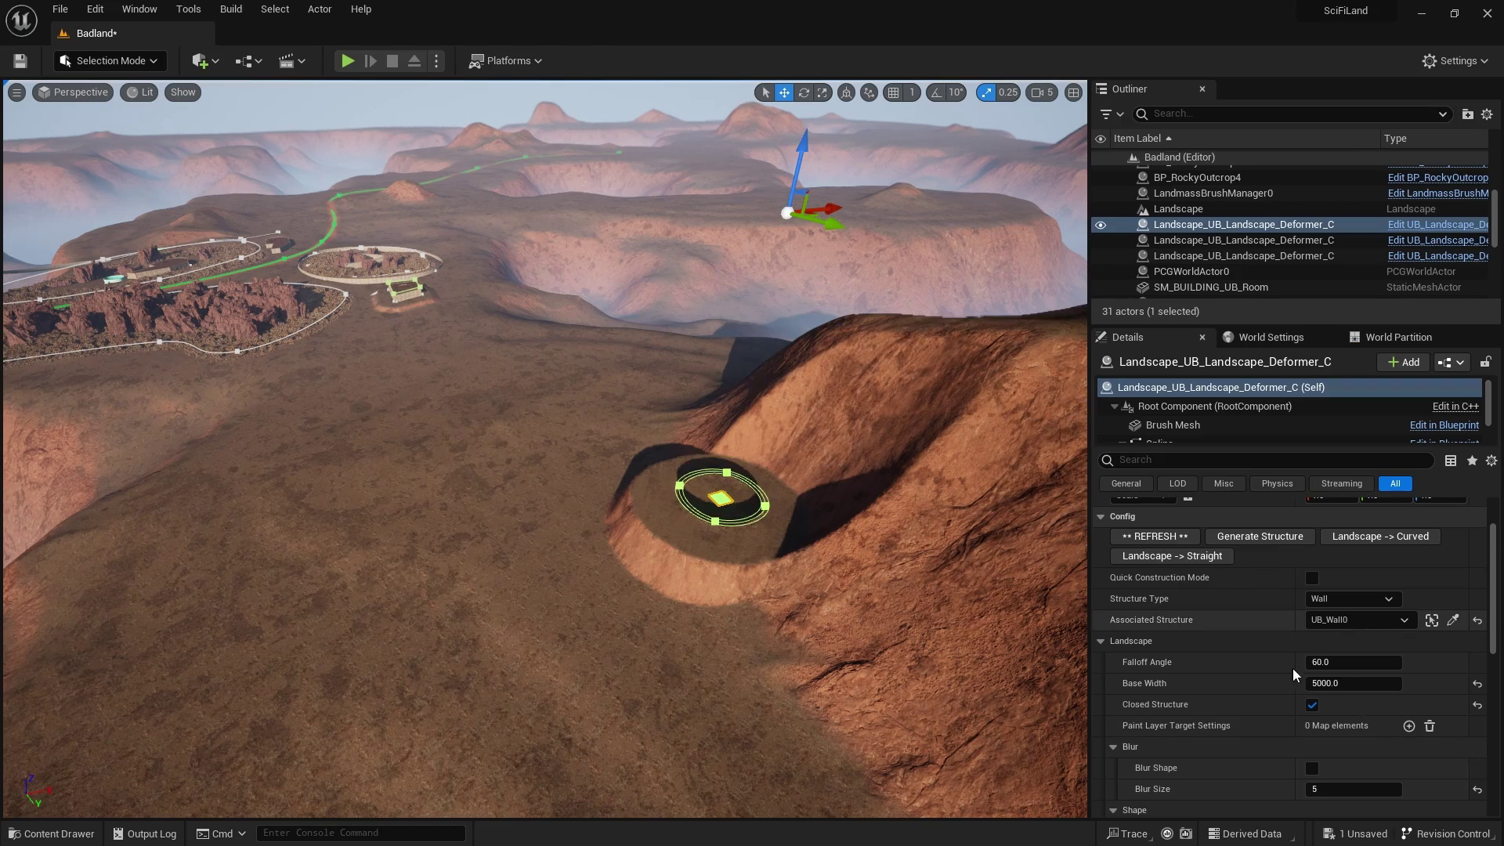
Step: Refresh the deformer to rebuild its wall ring against the mesa's flank
left_click(1167, 538)
right_click_drag(784, 462, 999, 435)
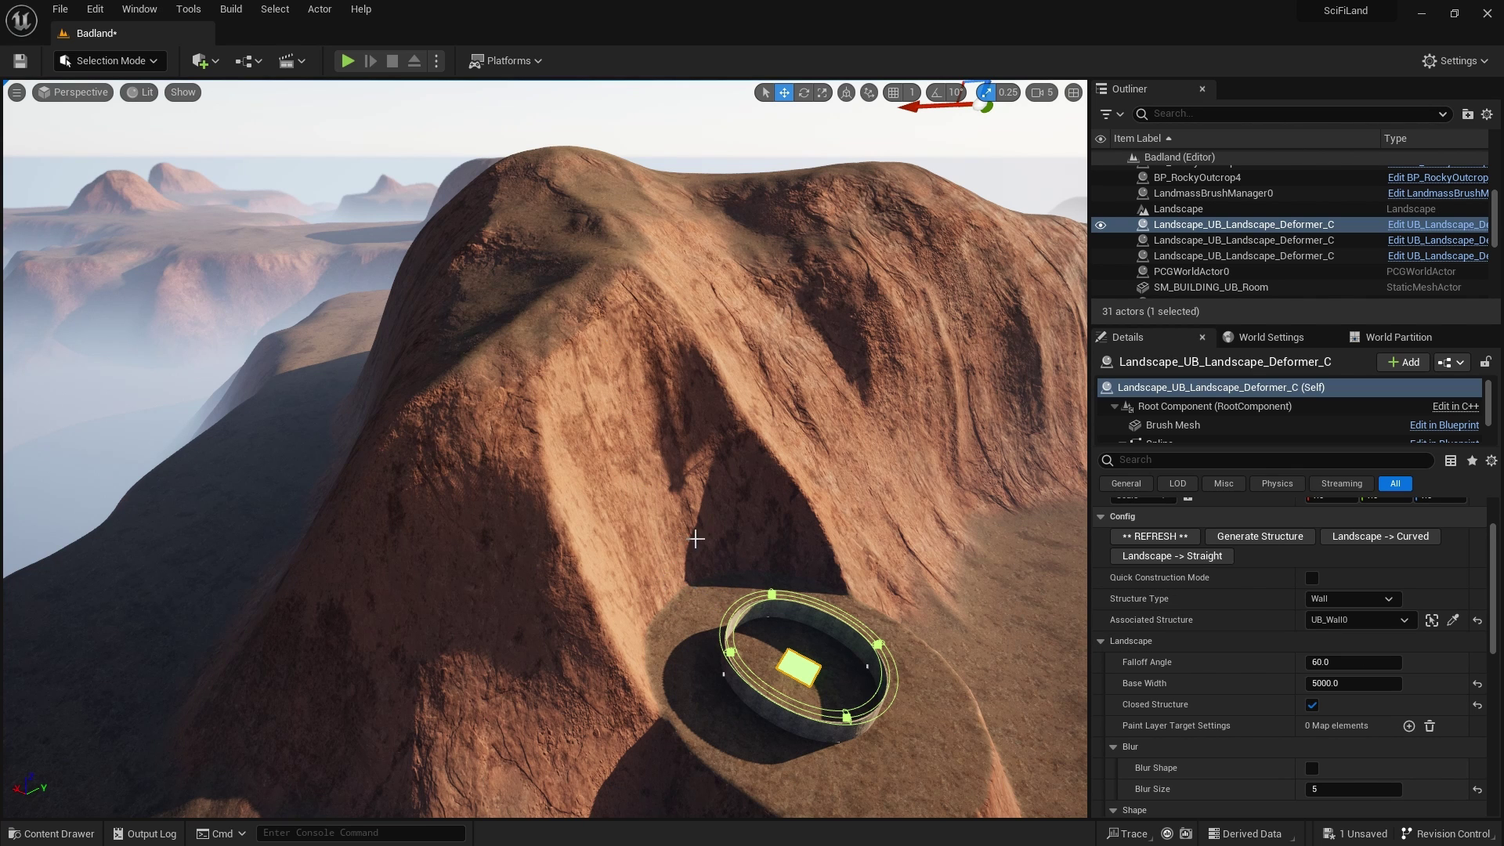
left_click(1335, 661)
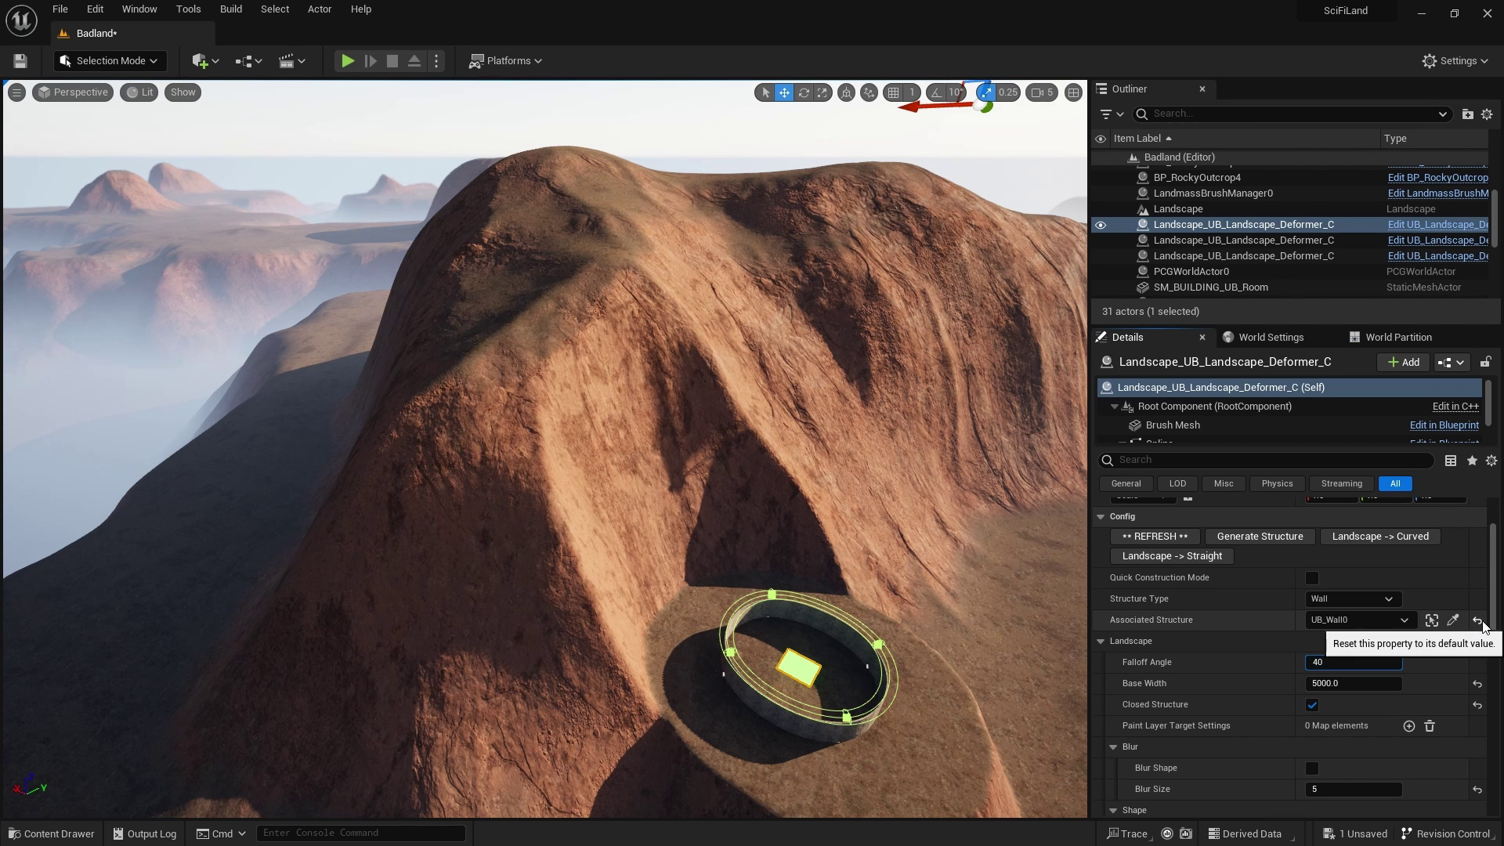
type("40")
key("Return")
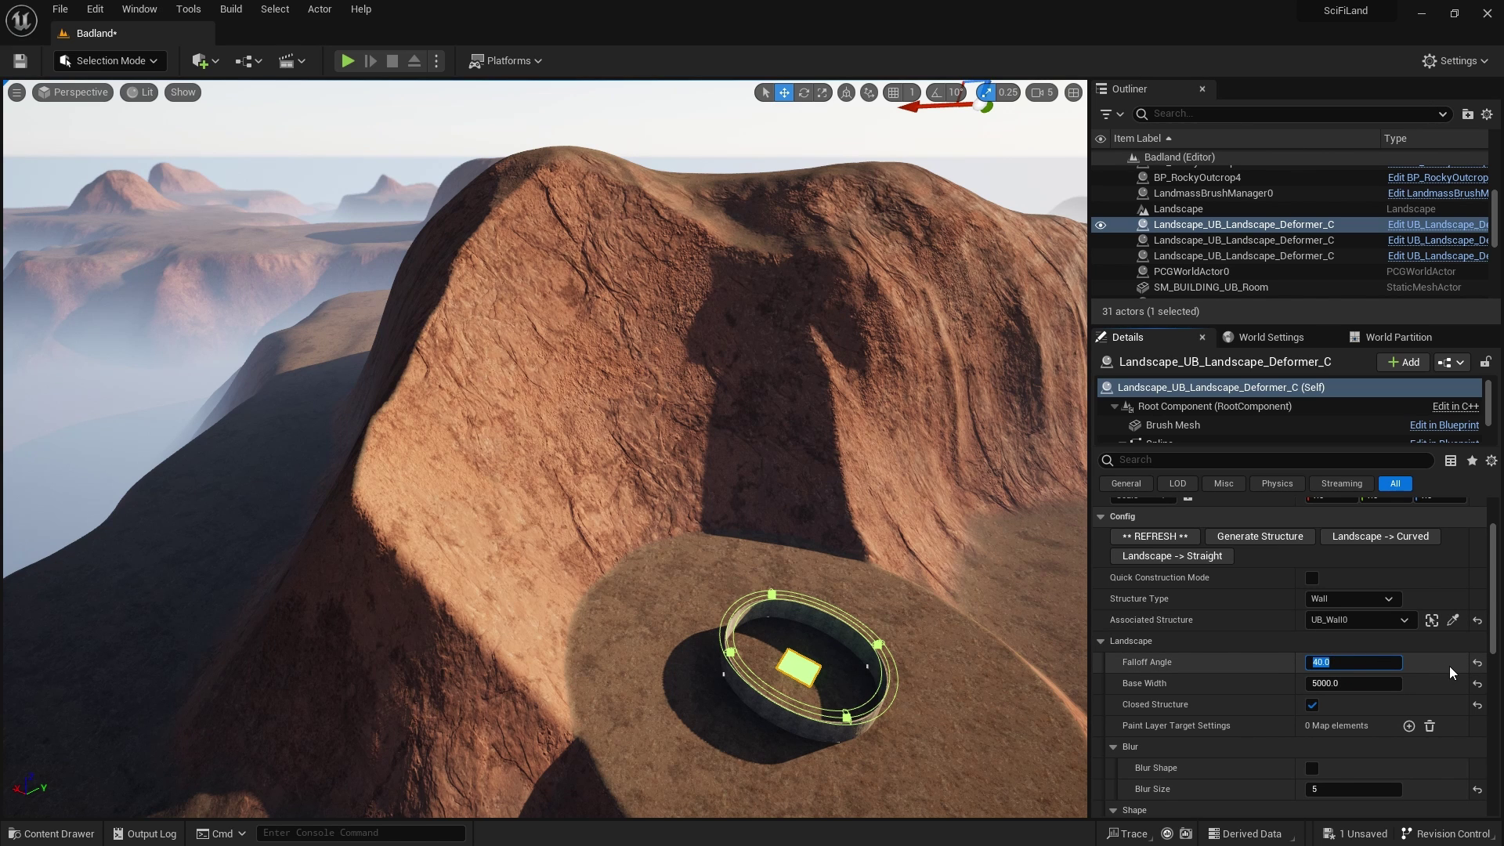
type("60")
key("Return")
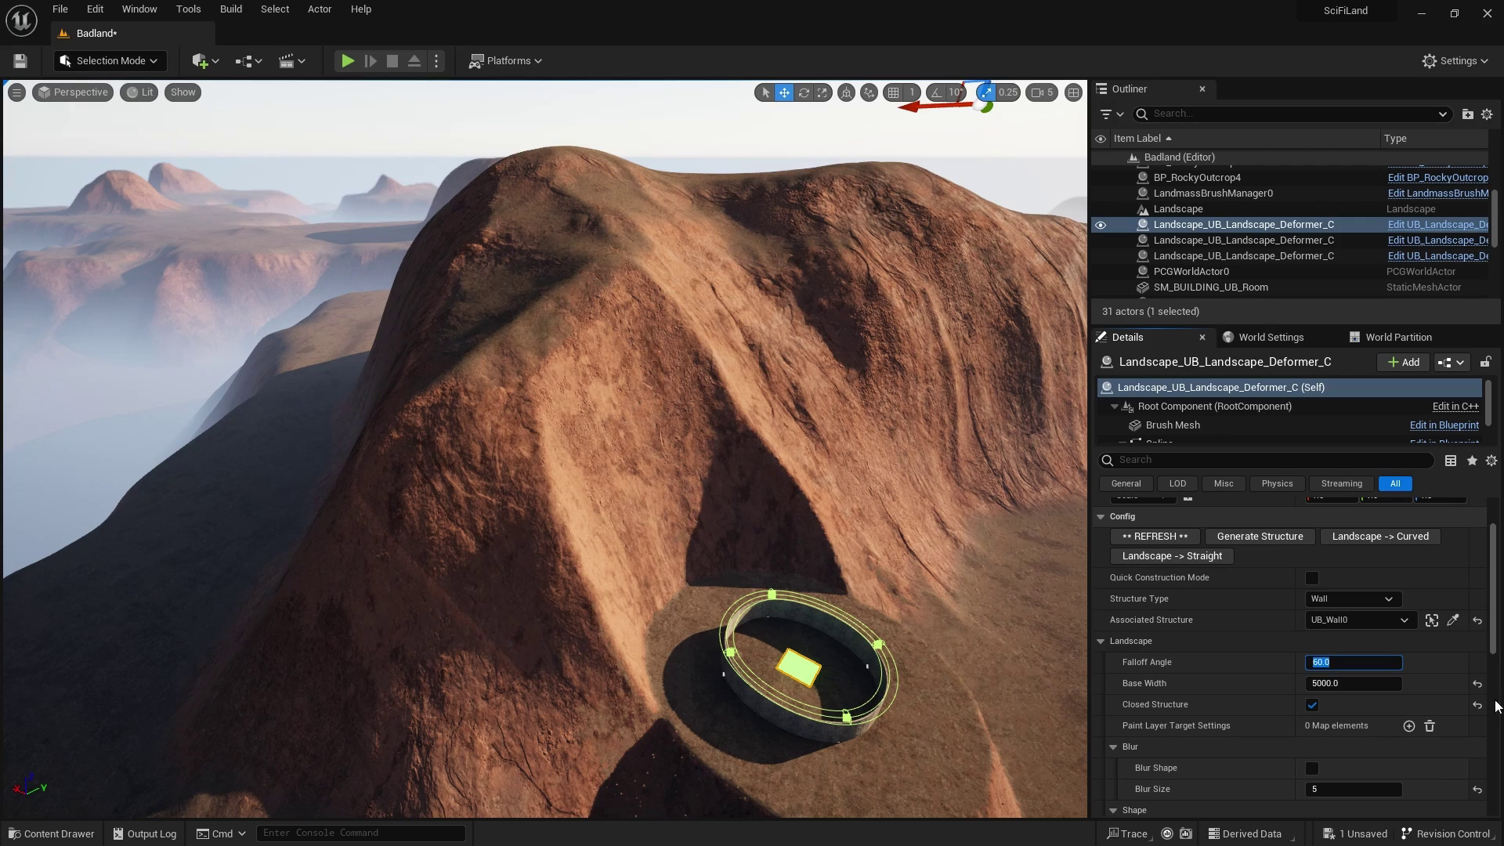
right_click_drag(971, 668, 1022, 772)
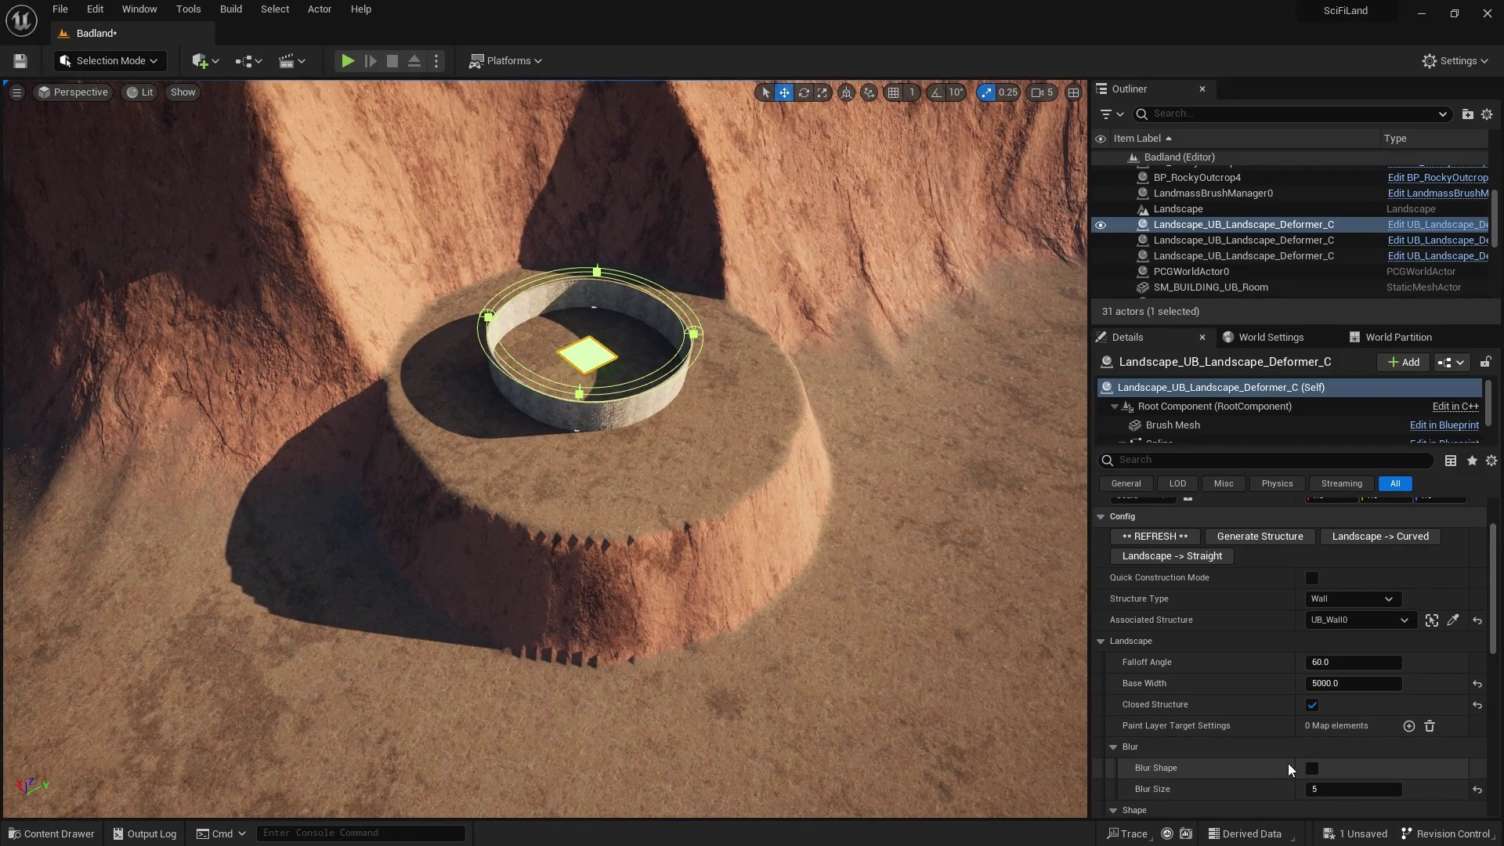
left_click(1312, 768)
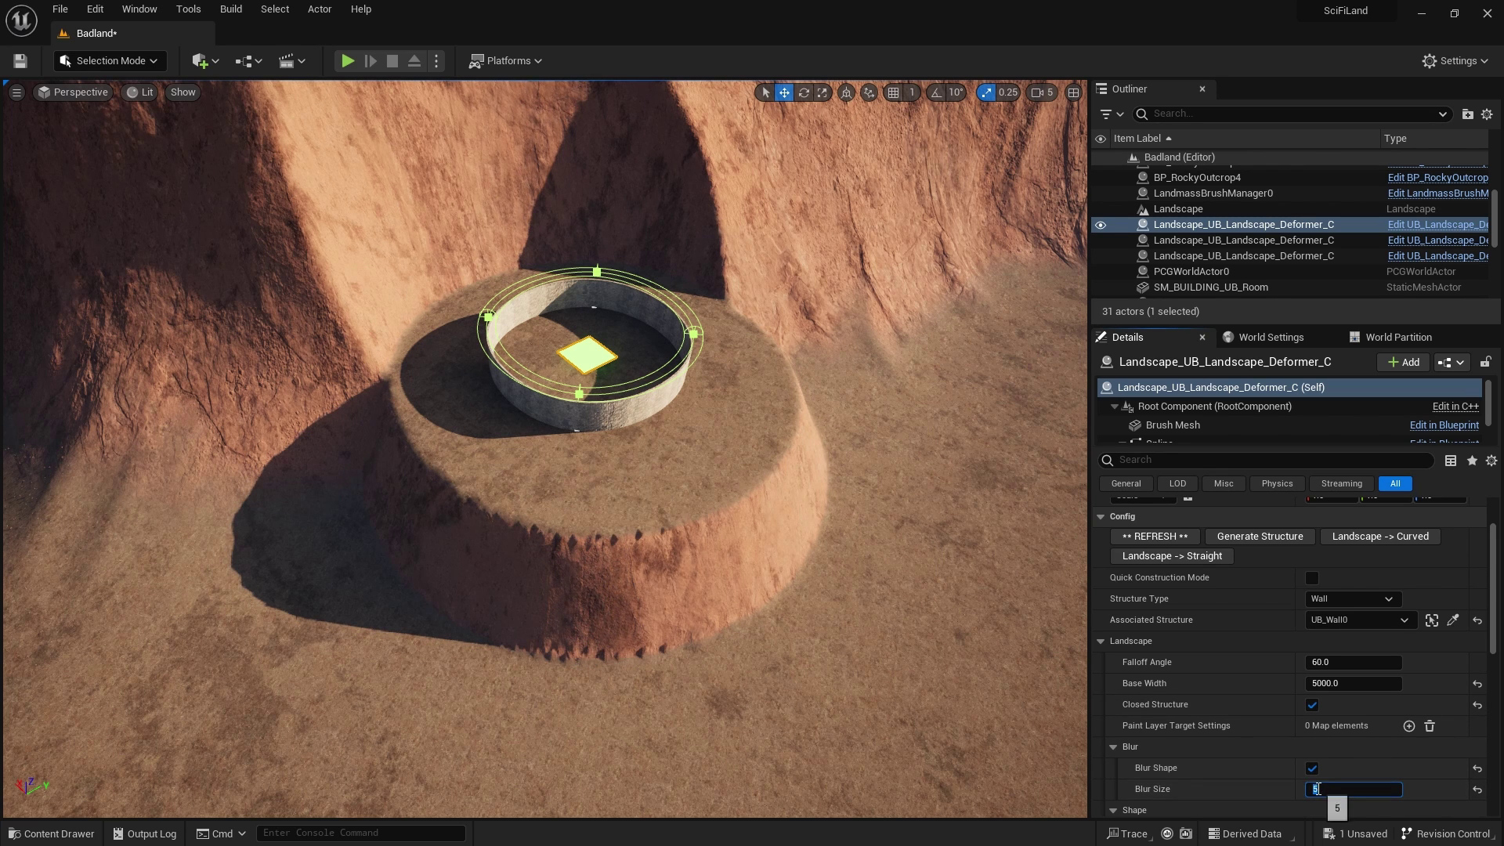
Step: Set the plateau deformer's Blur Size to 10
left_click(1319, 789)
type("10")
key("Return")
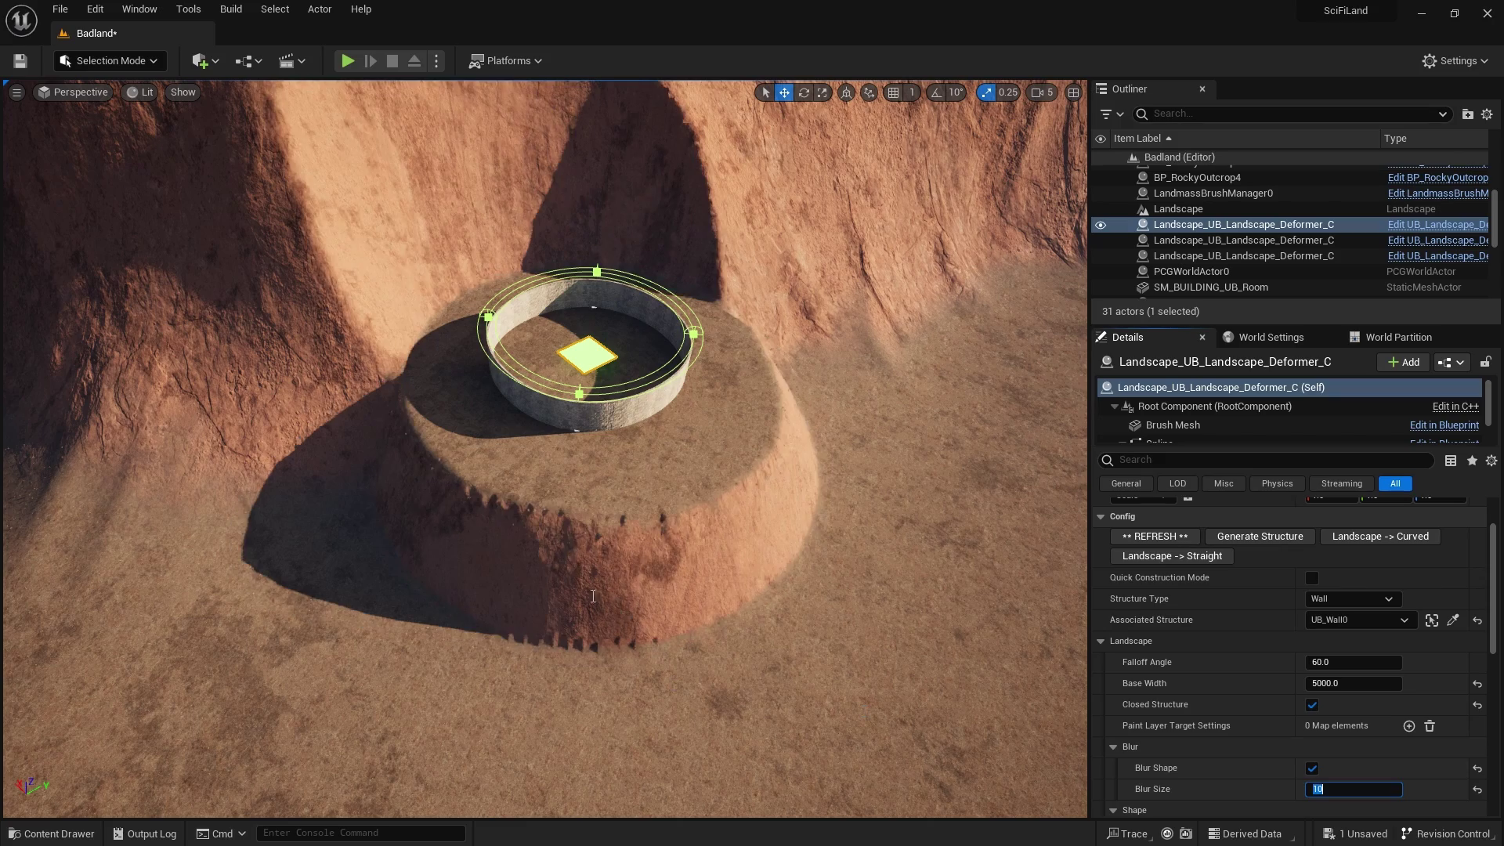
right_click_drag(595, 454, 391, 384)
right_click_drag(510, 508, 507, 508)
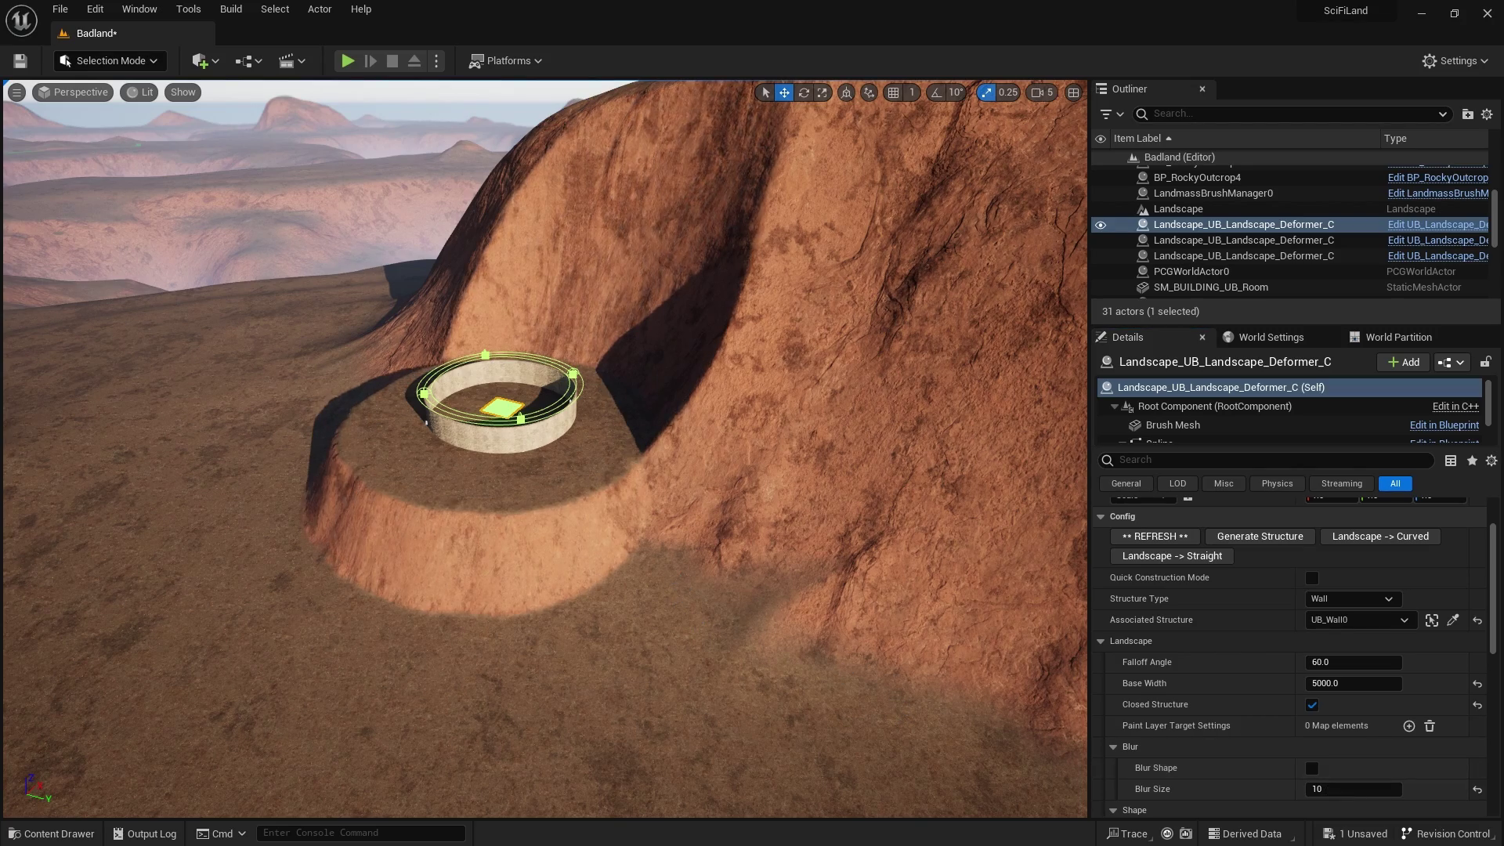
Step: With Quick Construction Mode on, move the deformer down-left across the ridge
right_click_drag(545, 448, 314, 517)
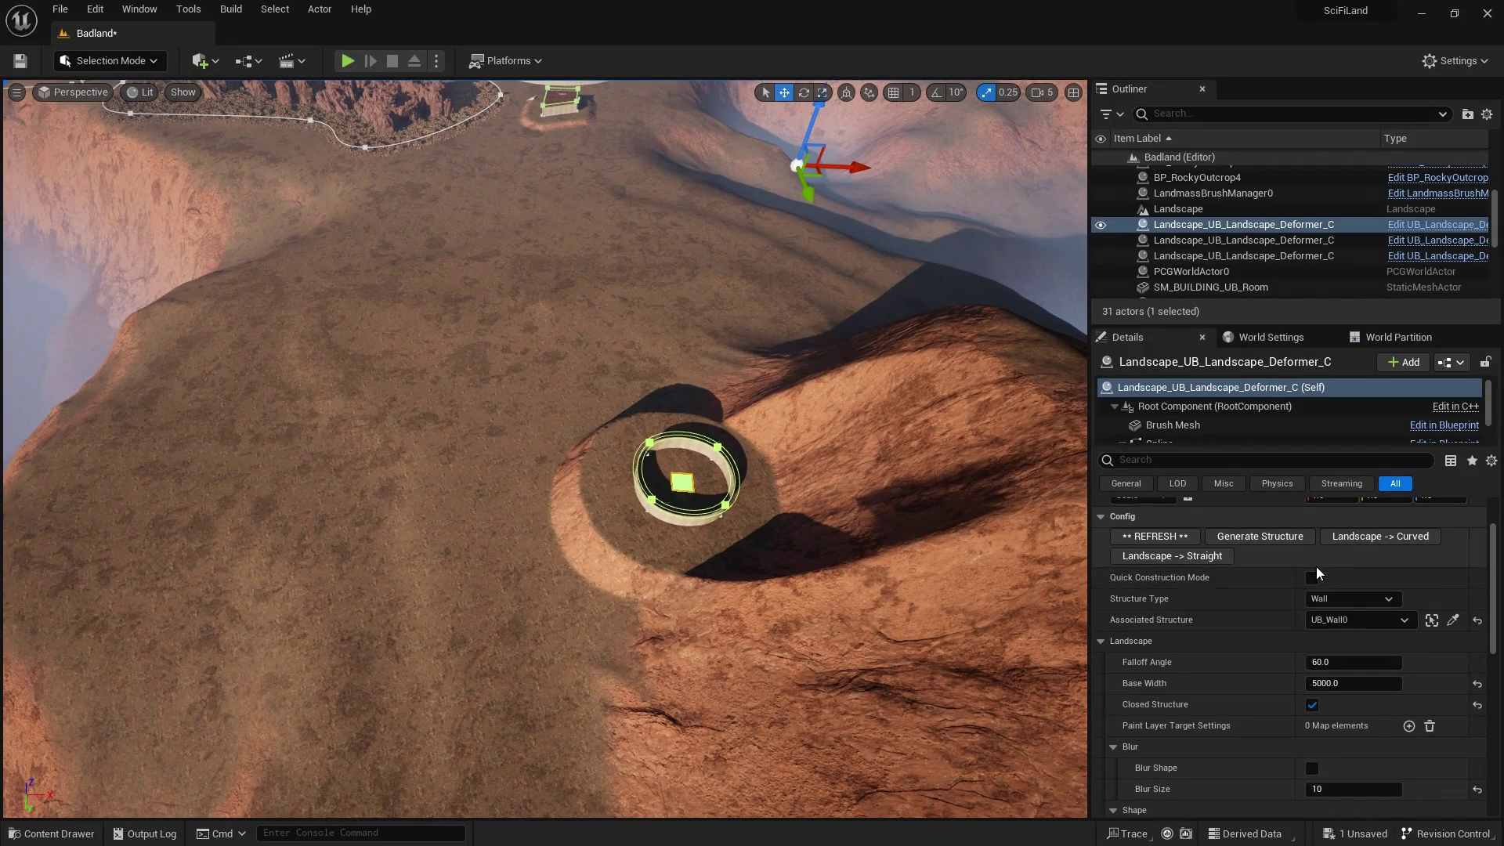
left_click(1311, 581)
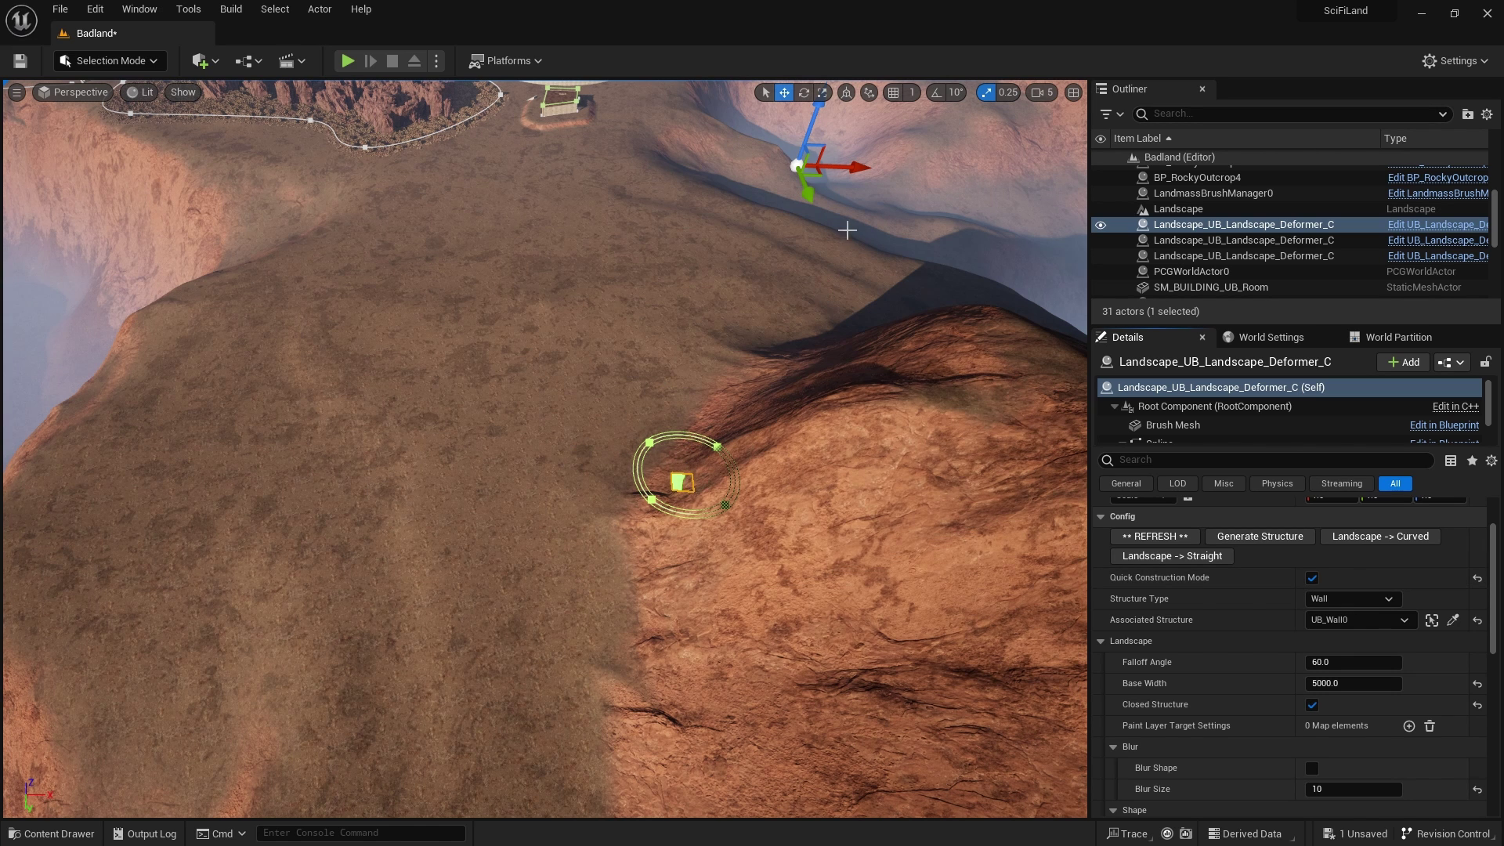
left_click_drag(863, 171, 86, 437)
mouse_move(733, 287)
right_mouse_down()
mouse_move(627, 298)
mouse_move(733, 288)
right_mouse_up()
left_click_drag(832, 162, 192, 427)
right_click_drag(460, 462, 431, 457)
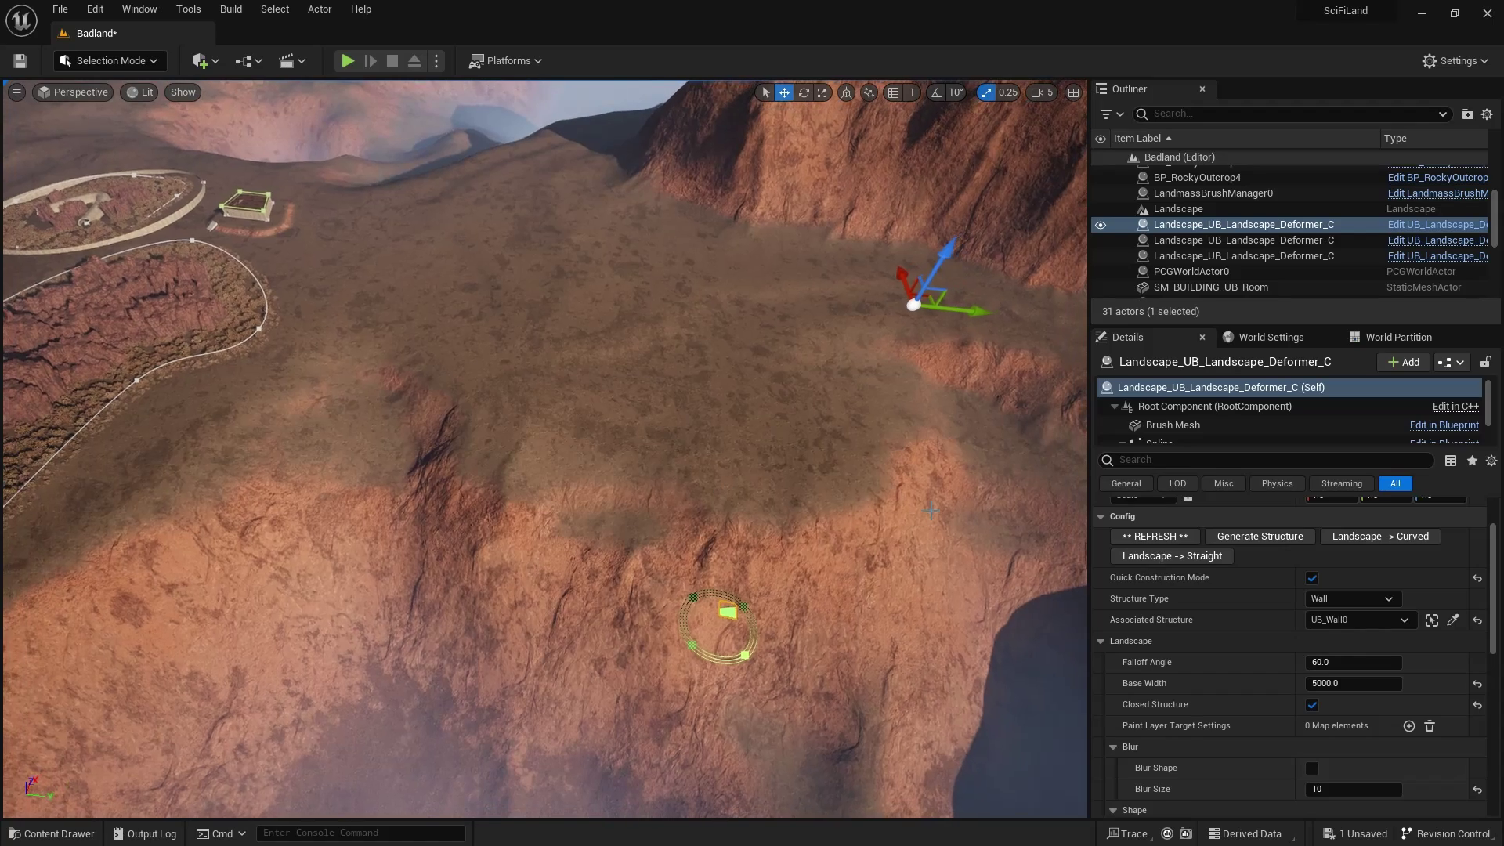
Step: Turn Quick Construction off and lower the deformer to carve the terrain
left_click(1312, 579)
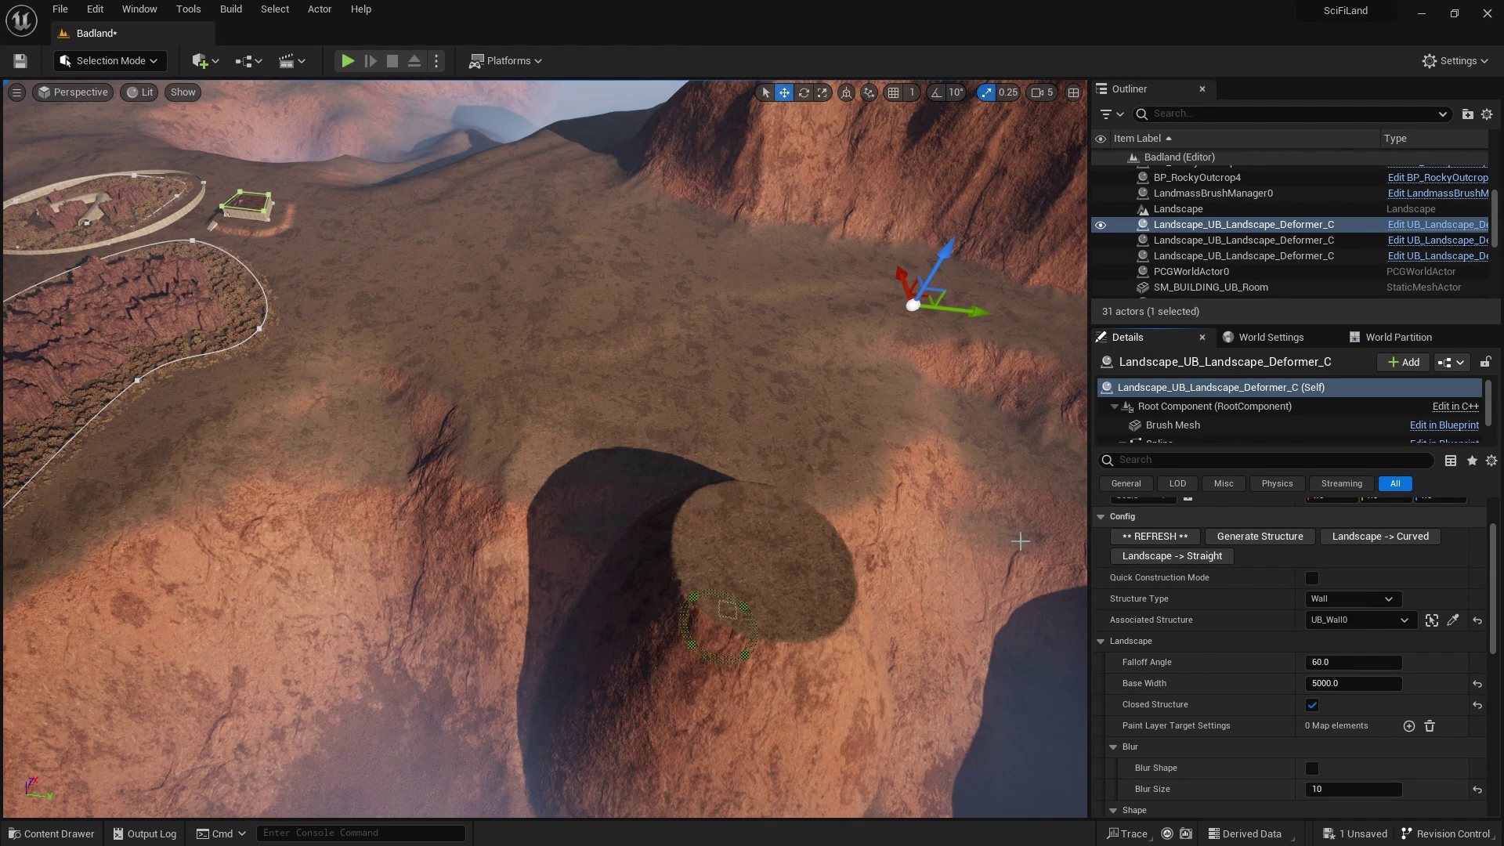
right_click_drag(1021, 541, 1018, 501)
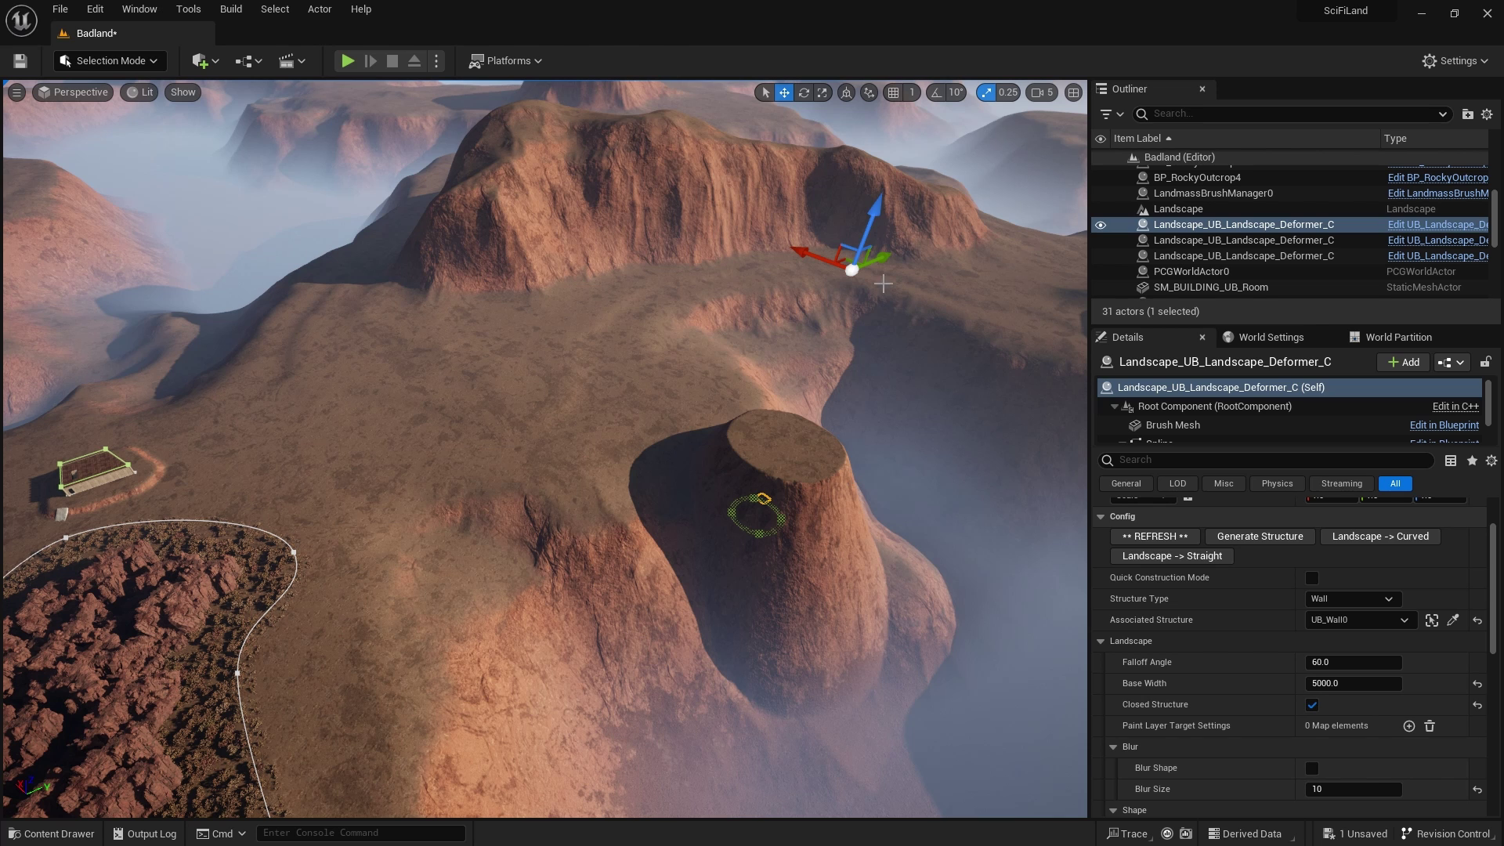
left_click_drag(871, 209, 815, 401)
Step: Refresh the deformer to rebuild the wall onto the mesa top
left_click(1137, 534)
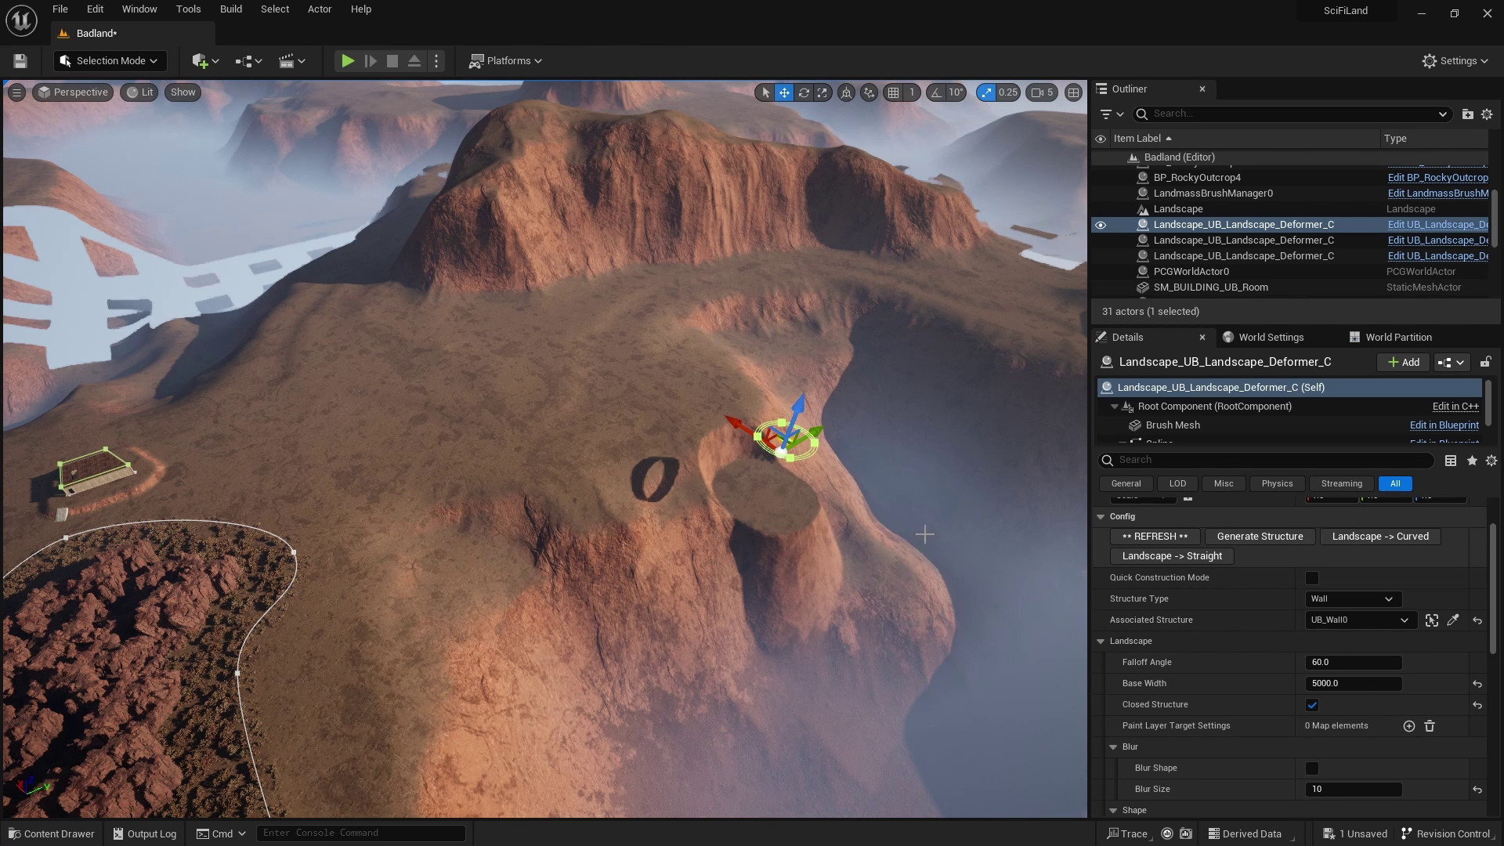
key("w")
right_click_drag(705, 470, 703, 529)
right_click_drag(932, 501, 977, 500)
key("d")
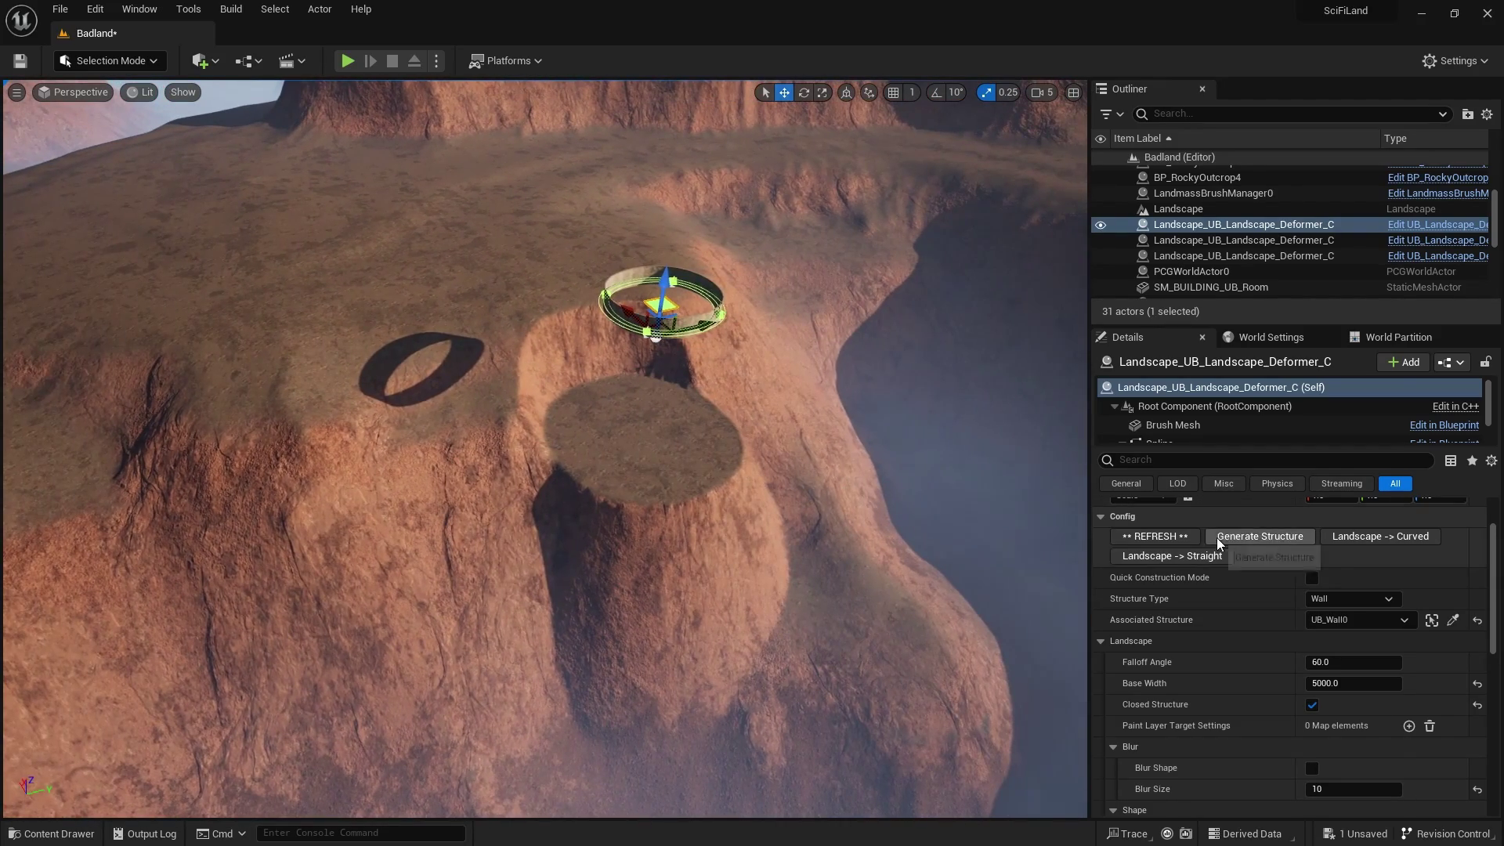
left_click(1178, 539)
key("s")
right_click_drag(846, 470, 591, 505)
key("d")
key("d")
right_click_drag(830, 495, 769, 492)
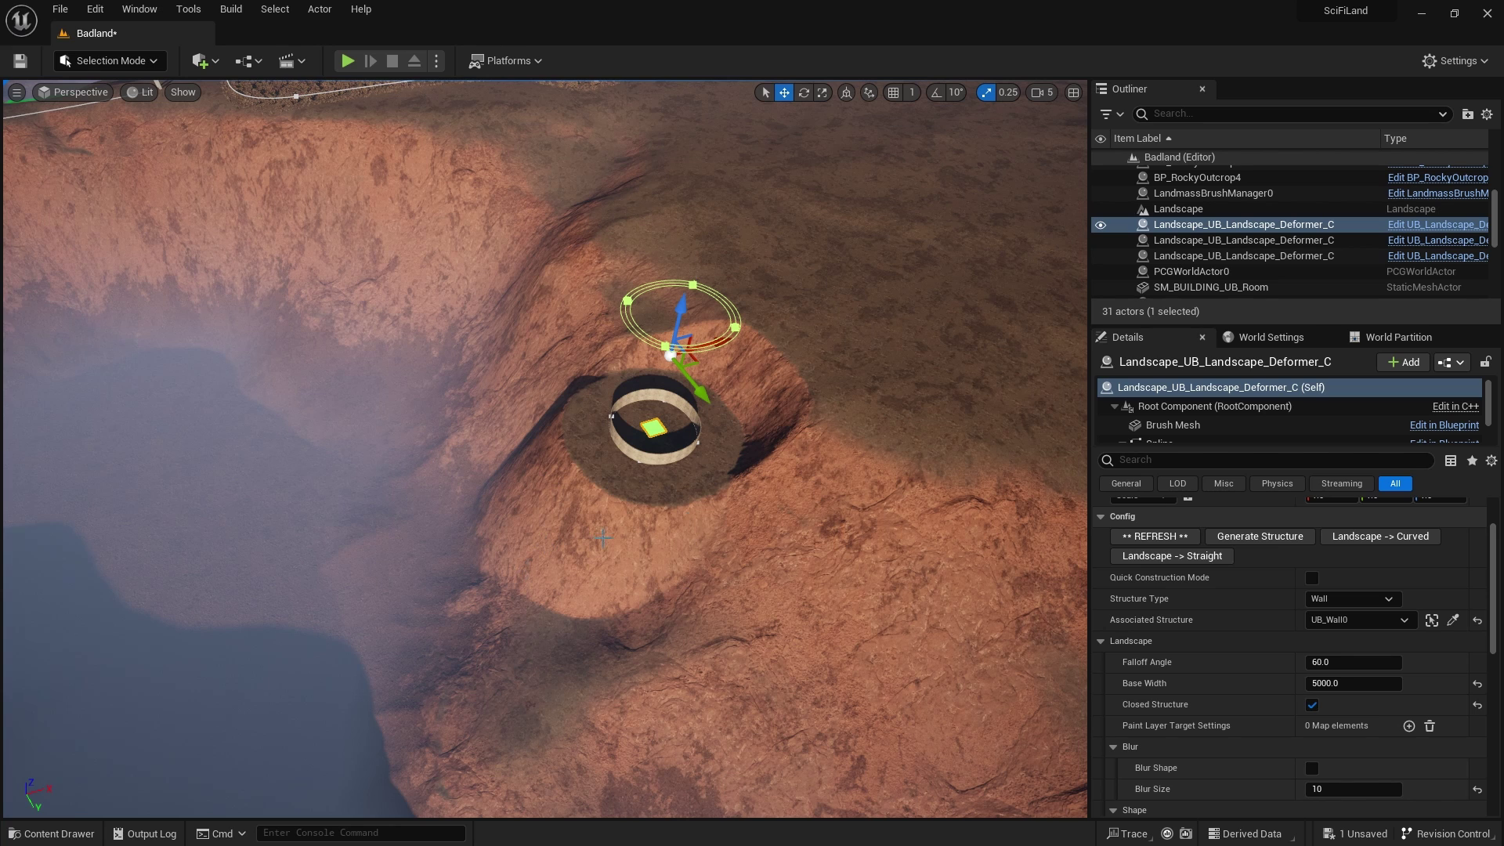
Step: Set the deformer's Falloff Angle to 30
left_click(1353, 662)
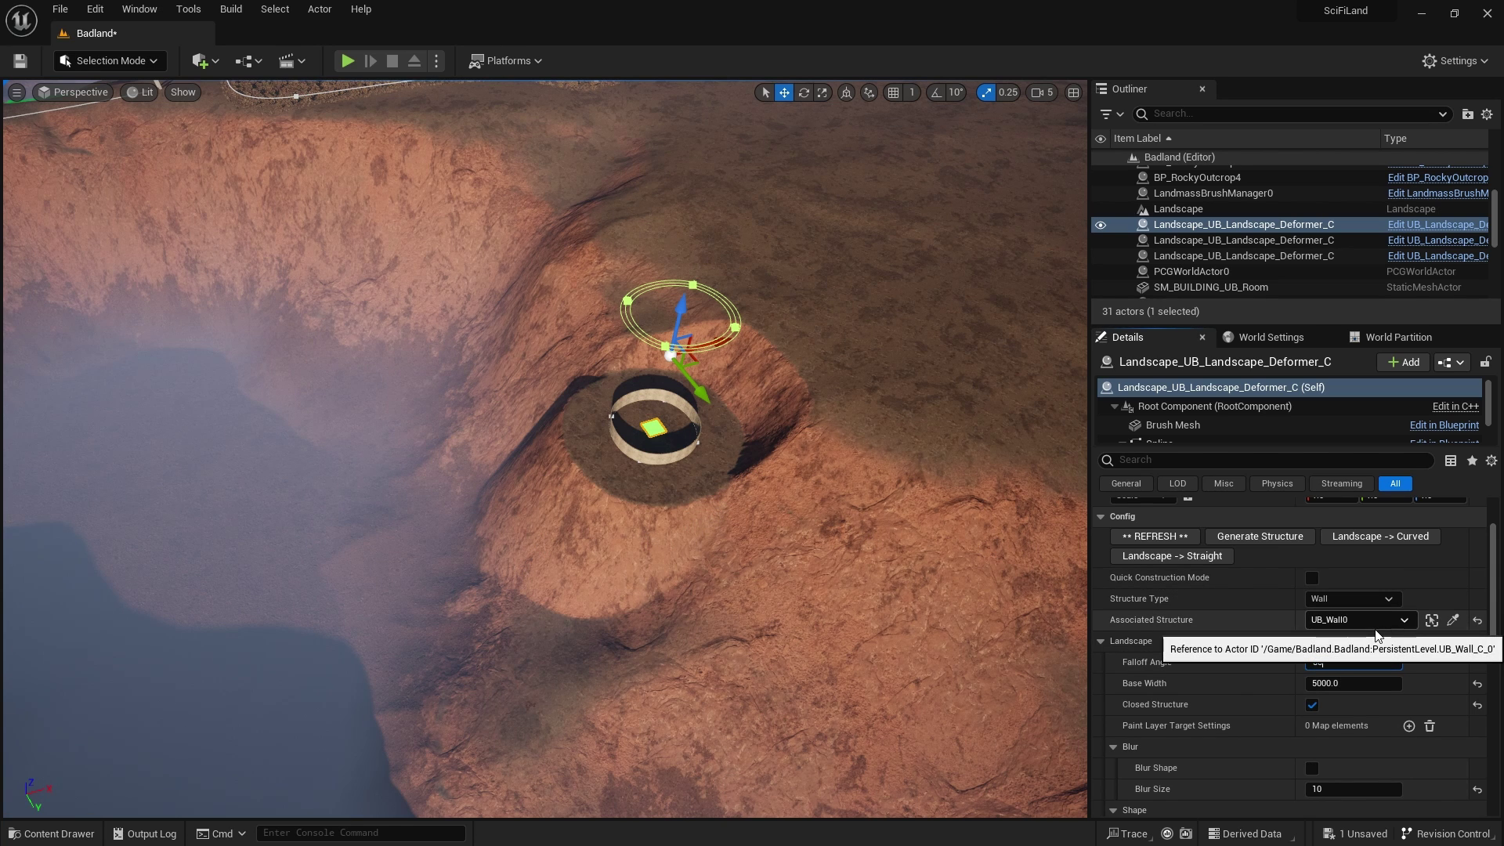
key("Return")
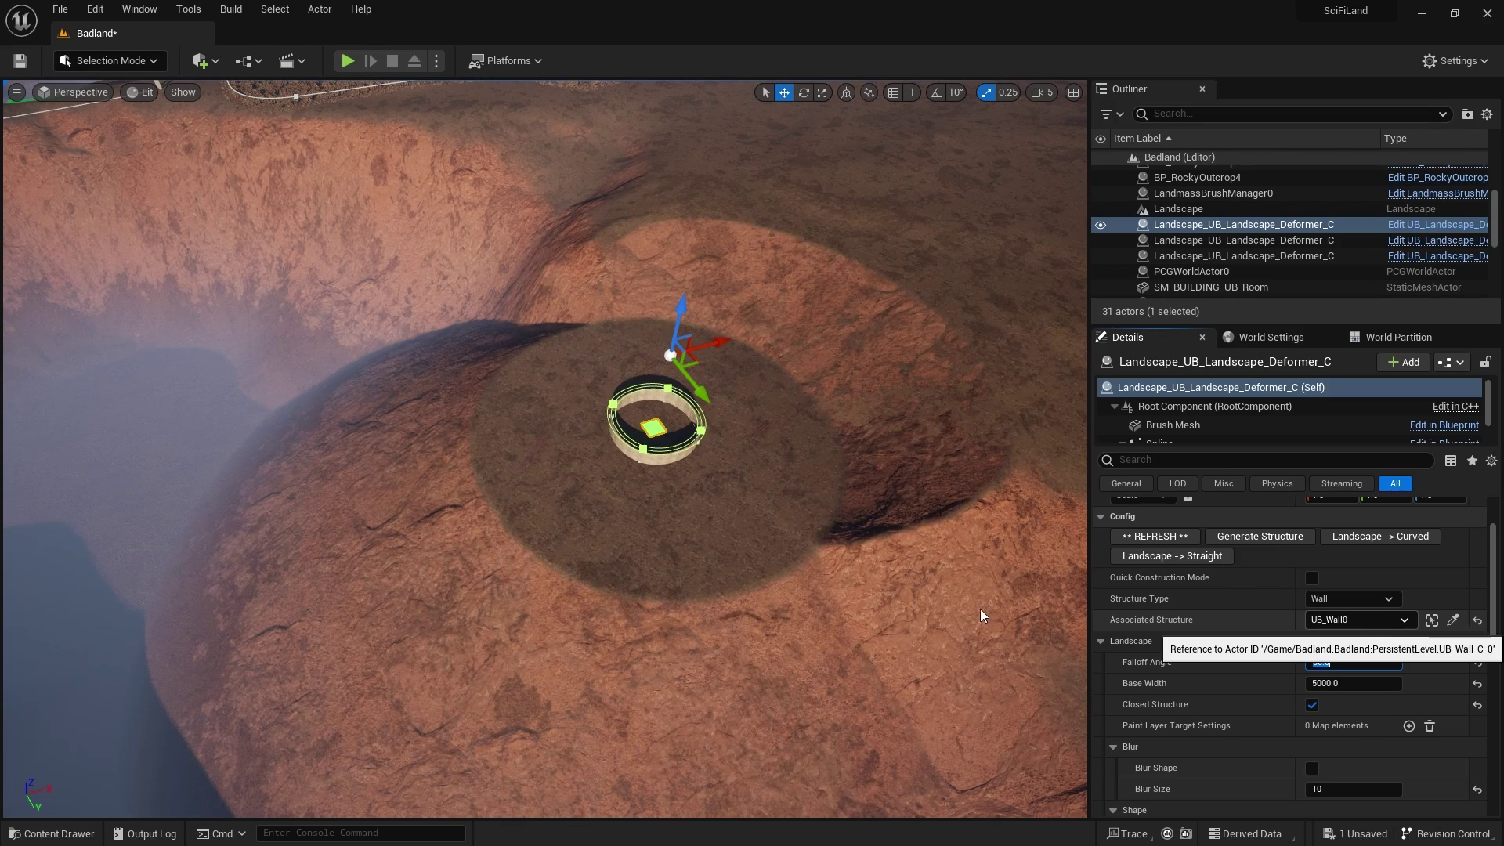
right_click_drag(795, 617, 773, 617)
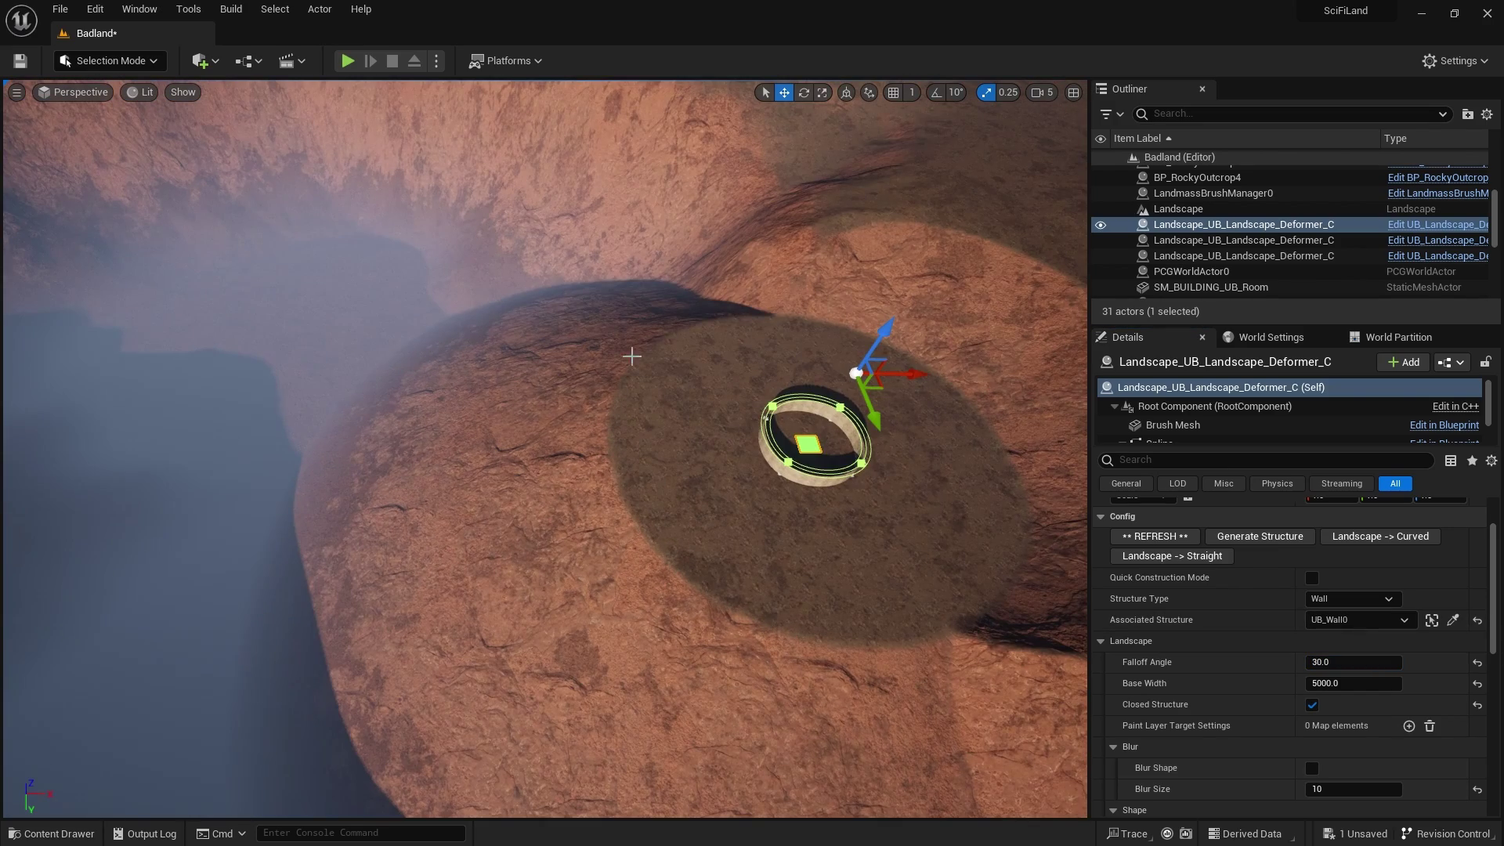
key("s")
right_click_drag(785, 505, 838, 544)
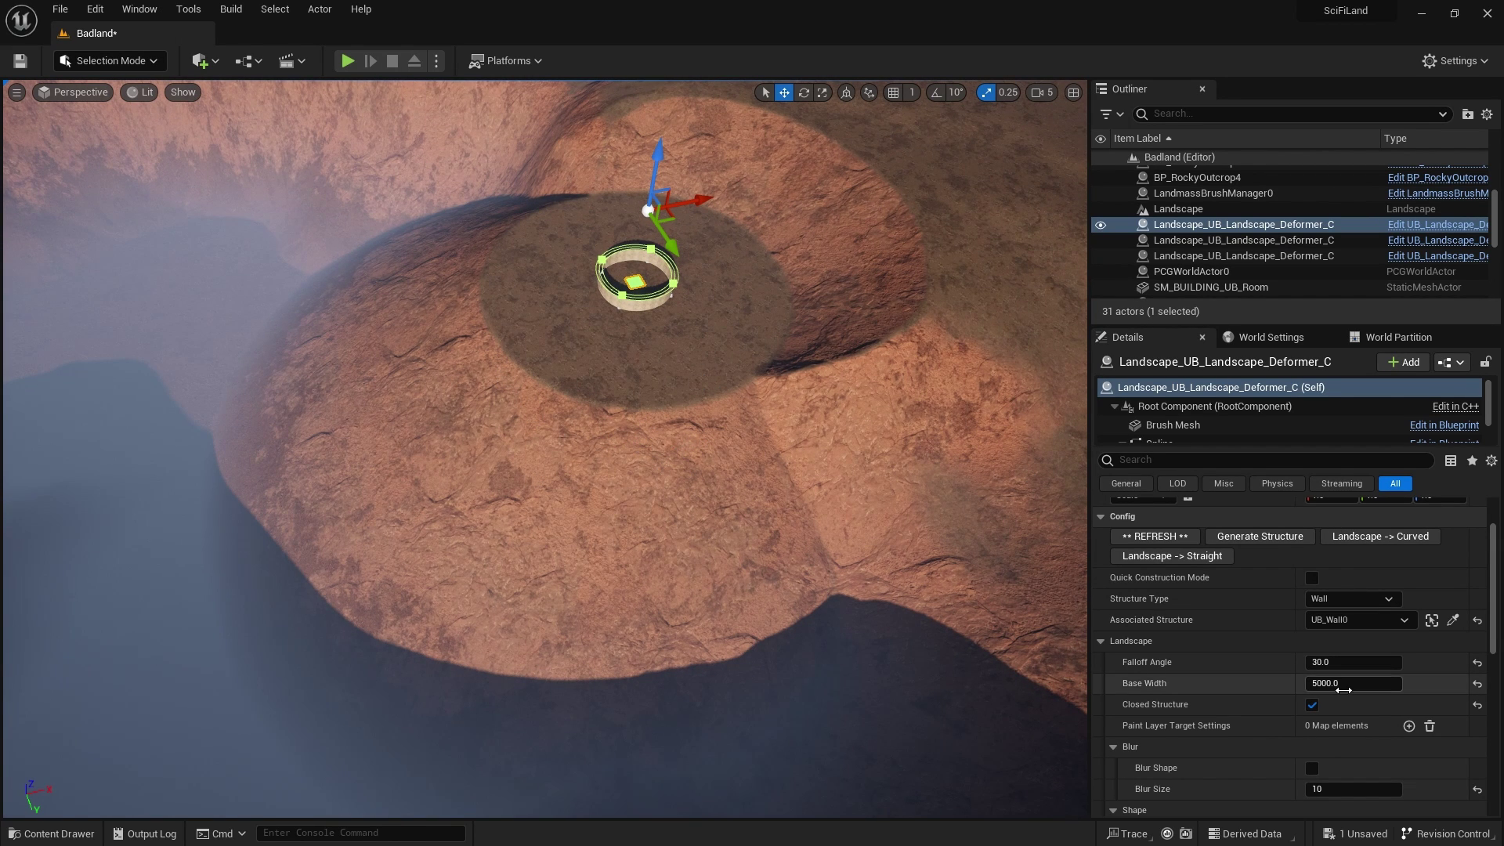
mouse_move(1316, 662)
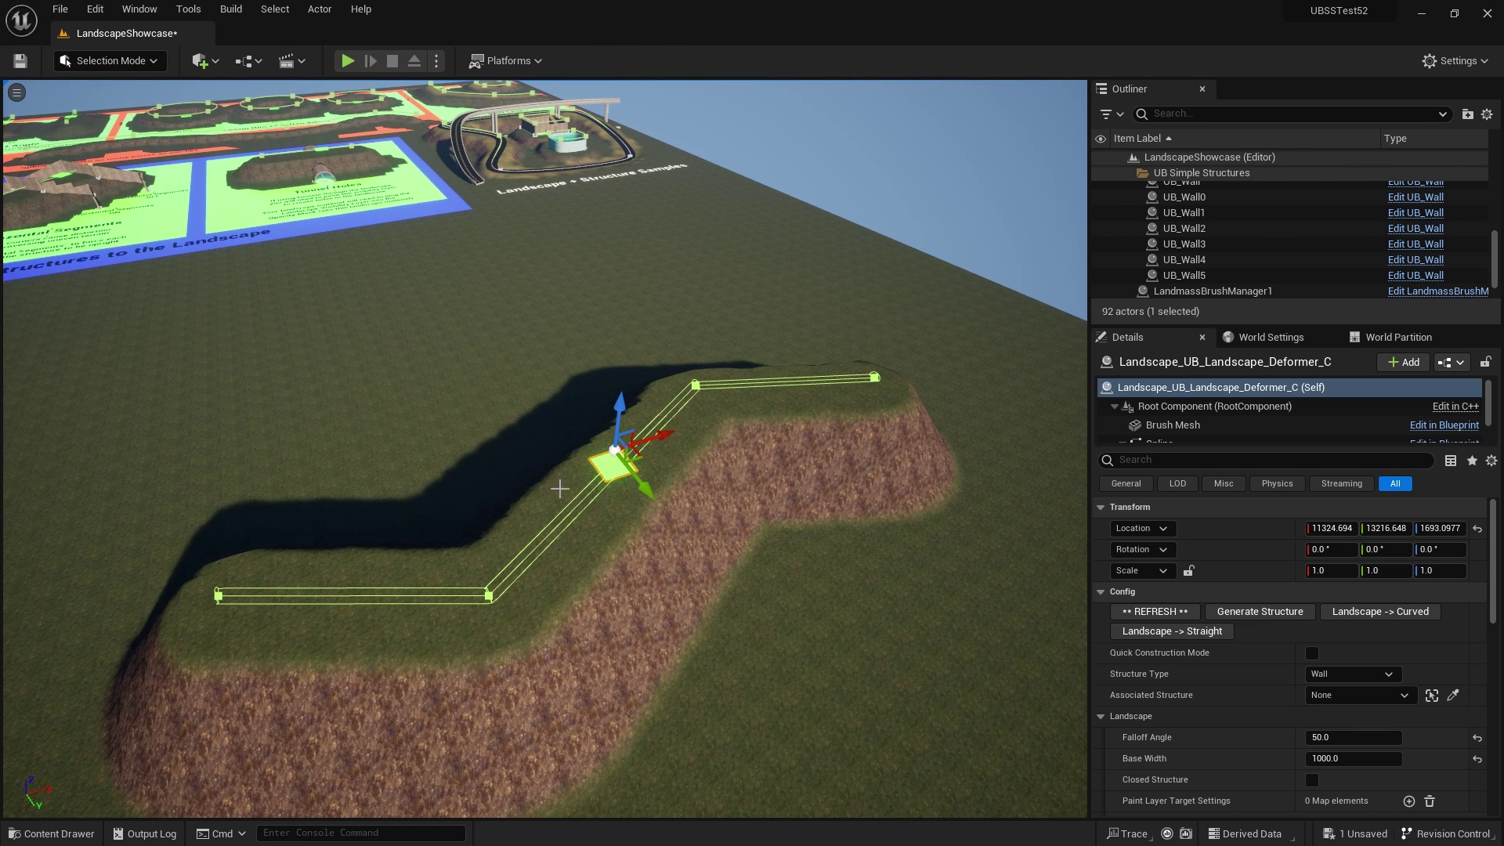
Step: Select a deformer spline point and scroll to its Landscape, Blur and Shape settings
left_click(612, 474)
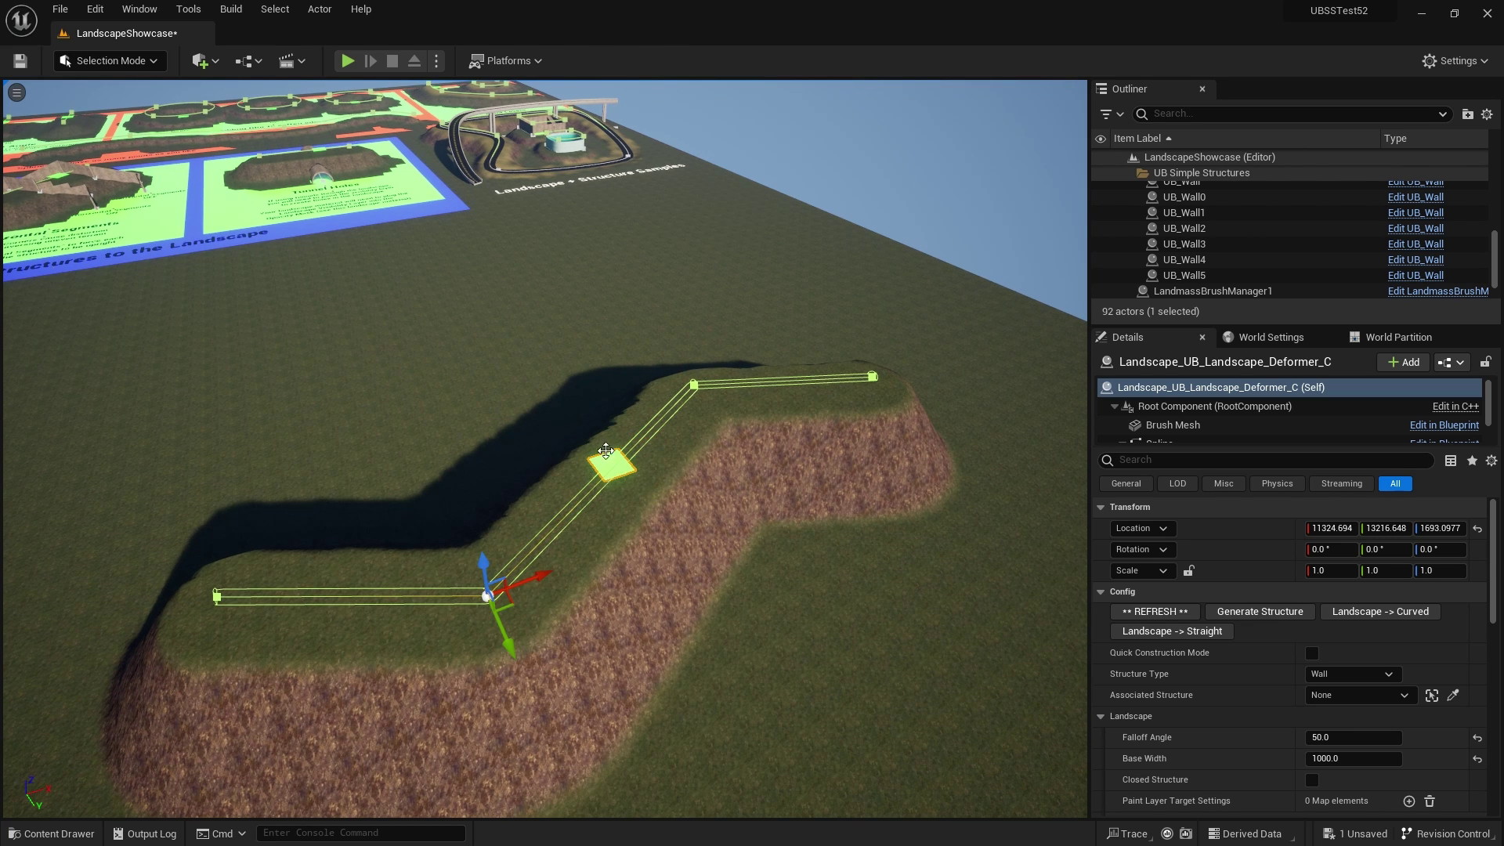
scroll(1130, 726, "down", 5)
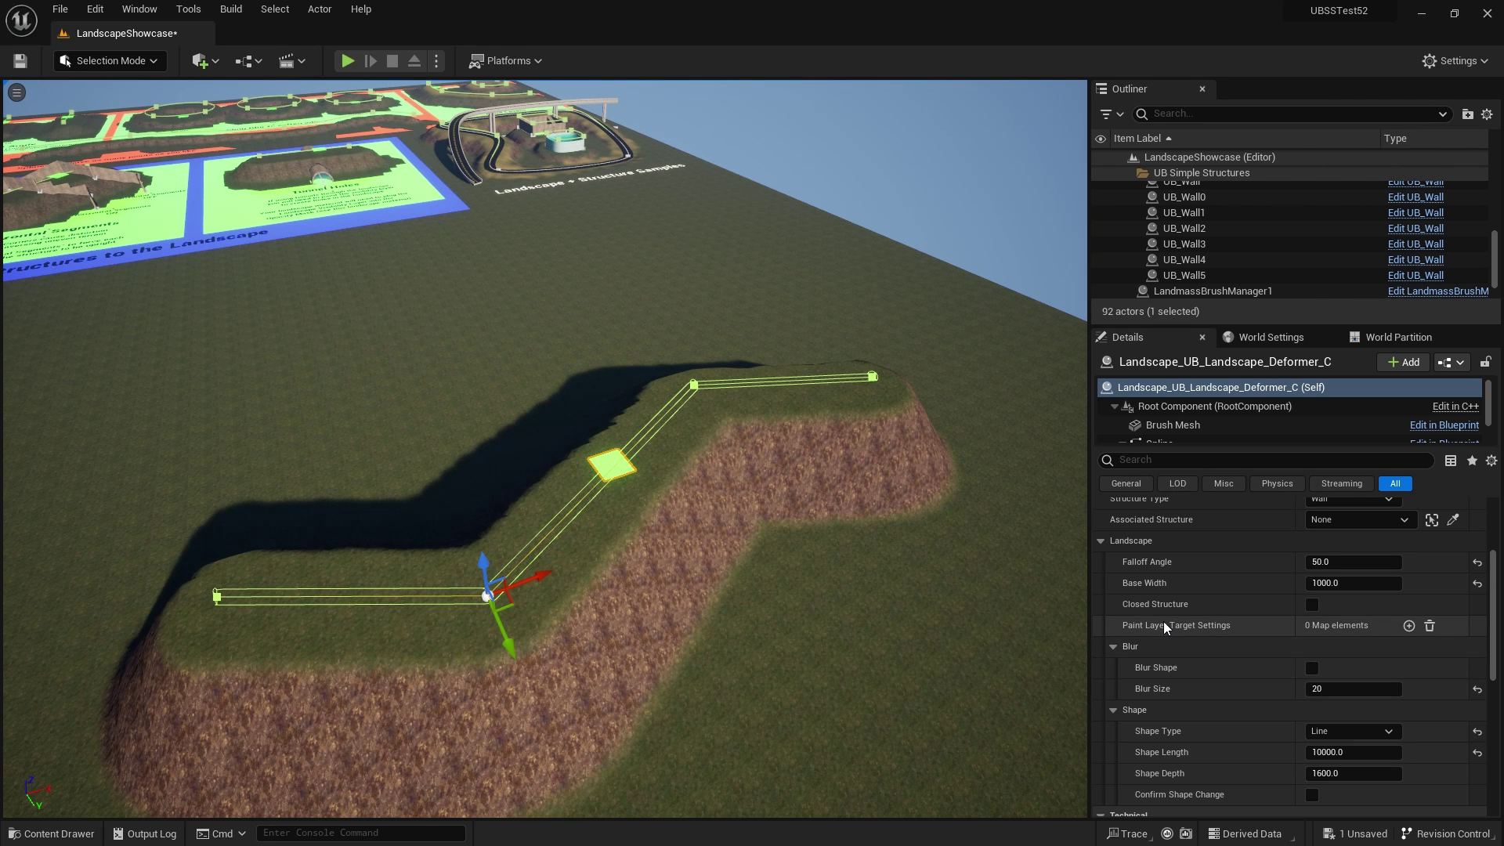
left_click(147, 67)
Step: Enter Landscape Paint mode and paint a test patch of Sand on the flat ground
left_click(134, 102)
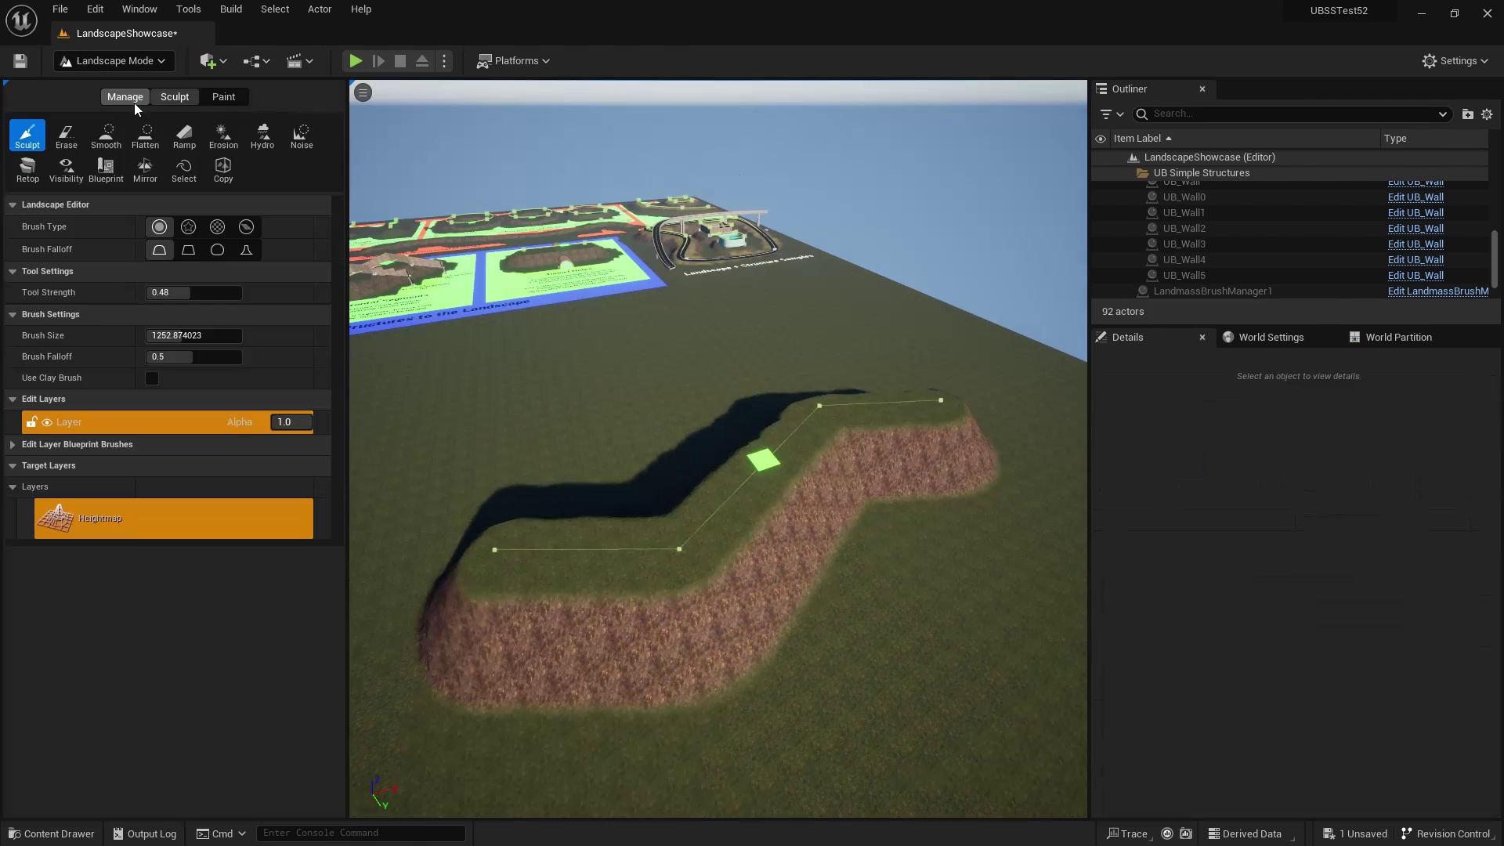
left_click(234, 99)
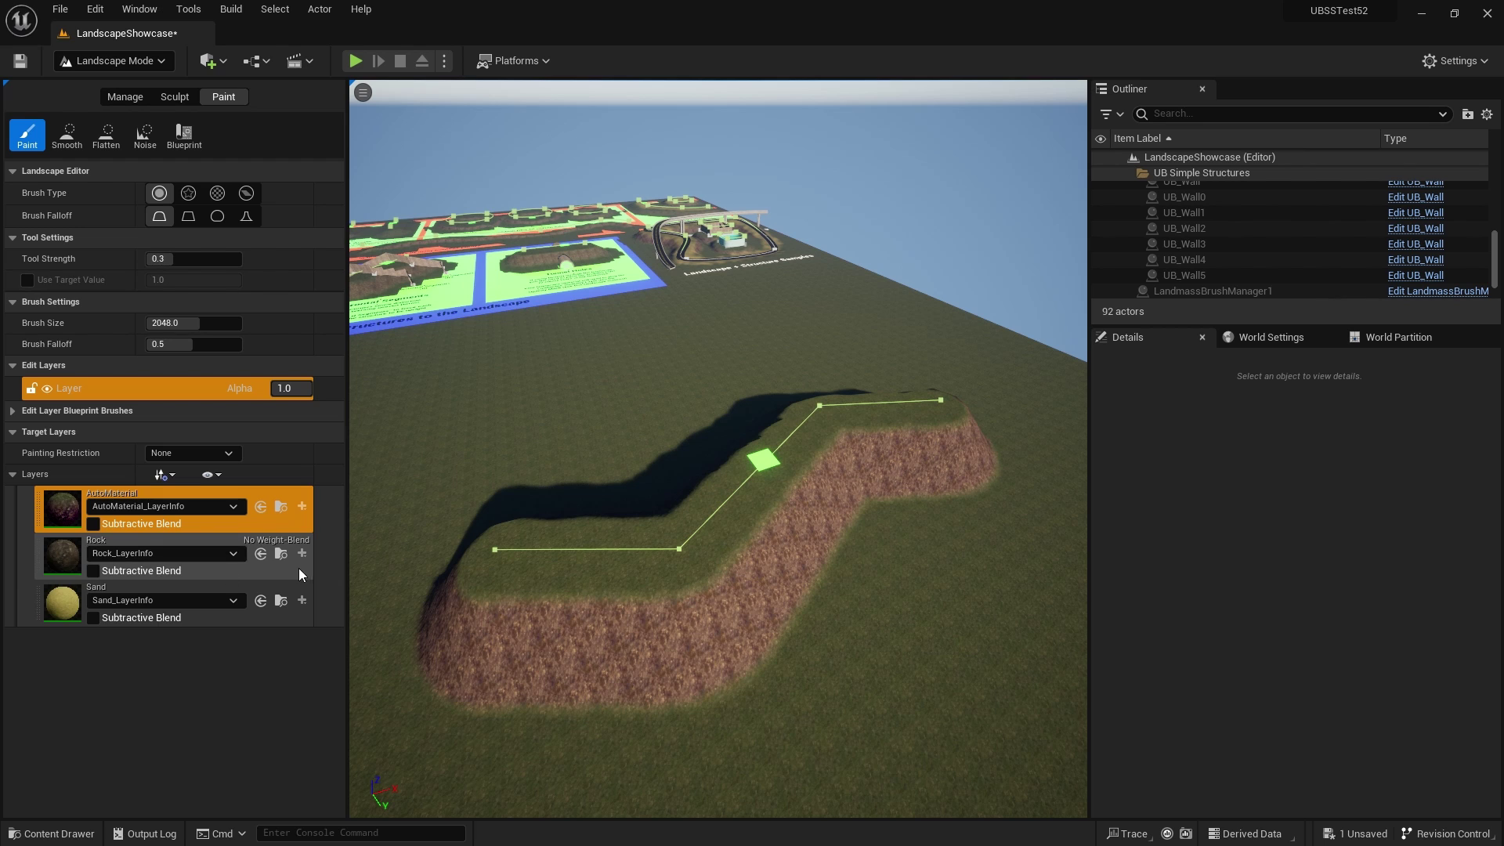
left_click(139, 585)
left_click_drag(483, 364, 514, 360)
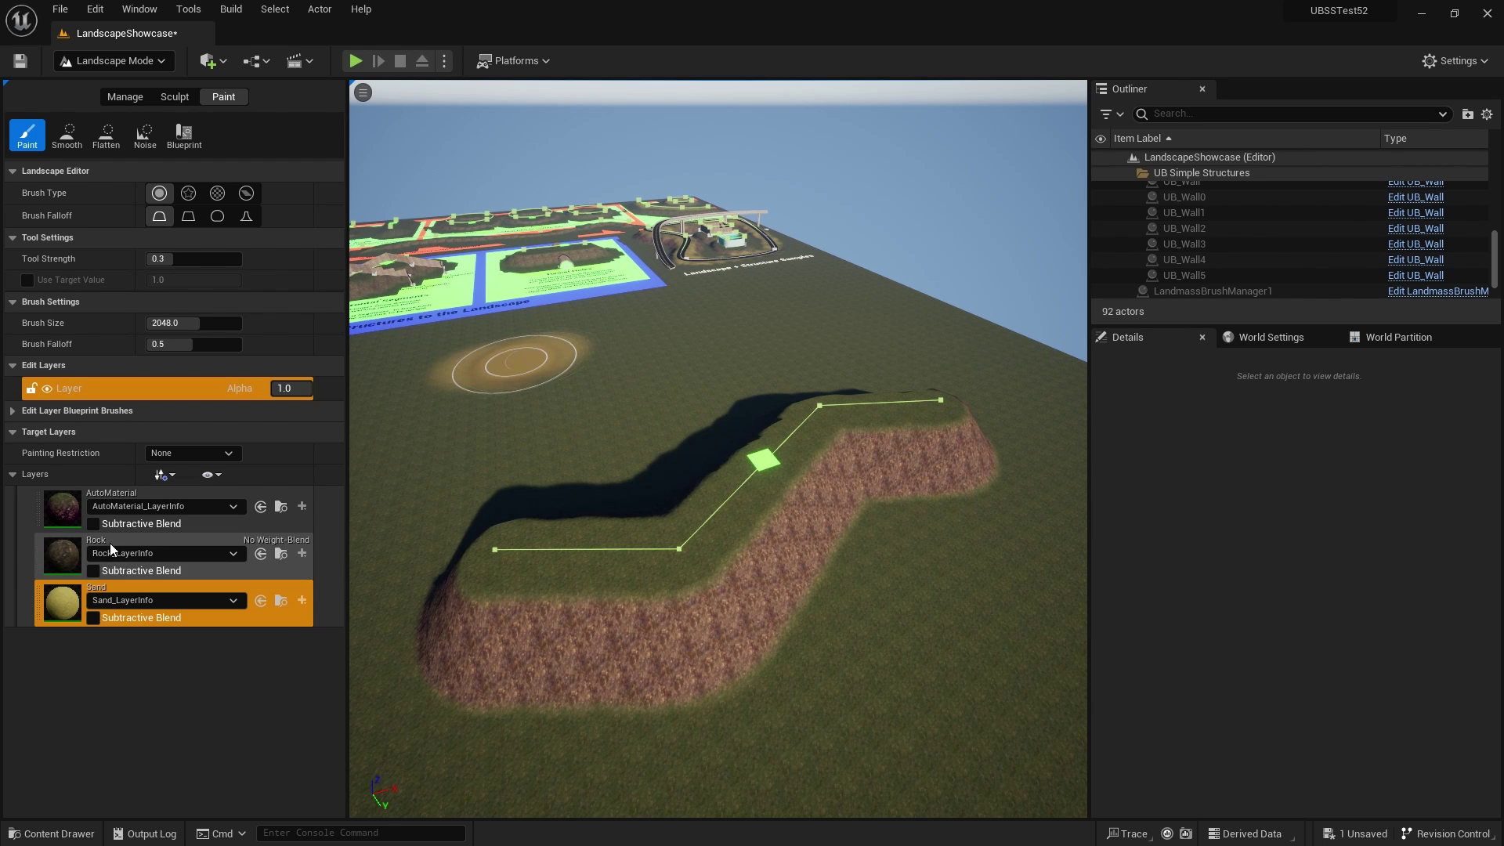
Step: Paint a test patch of Rock nearby, then return to Selection Mode
left_click(179, 572)
mouse_move(624, 332)
left_mouse_down()
mouse_move(695, 336)
mouse_move(624, 339)
mouse_move(675, 335)
left_mouse_up()
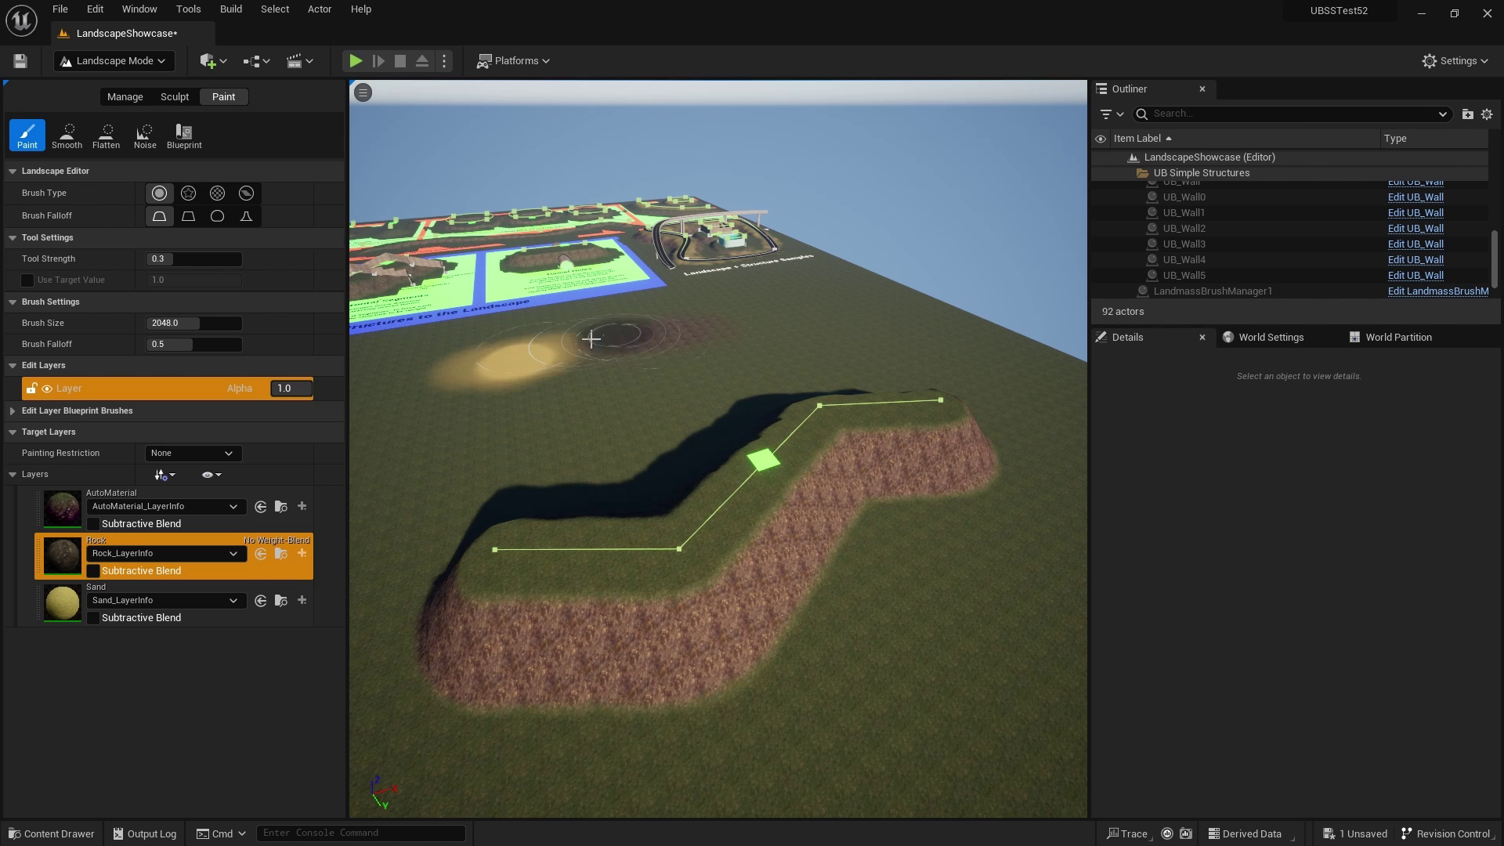
left_click(164, 62)
left_click(130, 82)
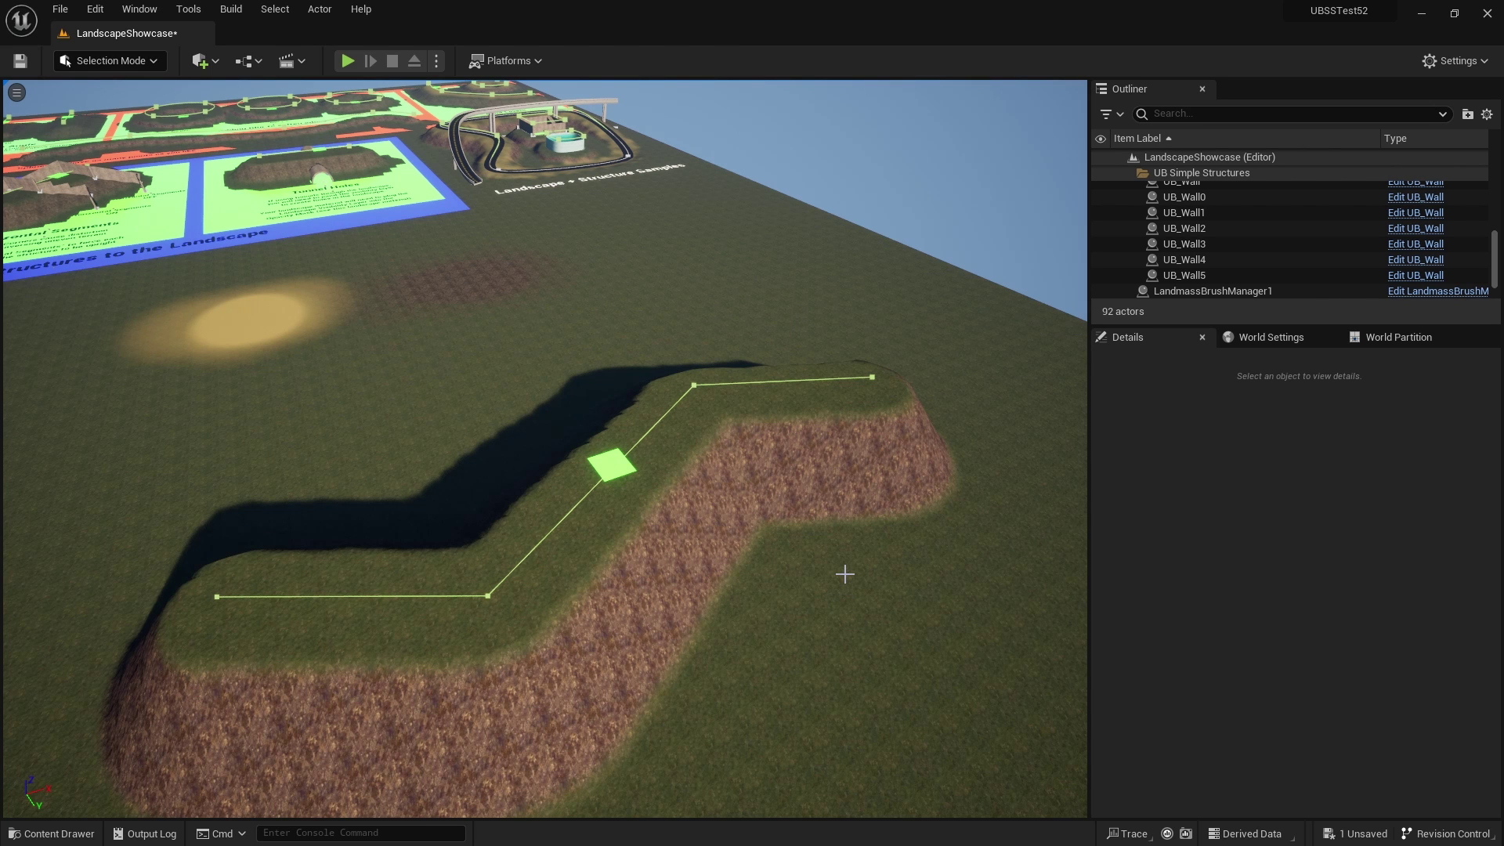
Step: Select the deformer spline and add a Paint Layer Target entry named Sand
left_click(606, 456)
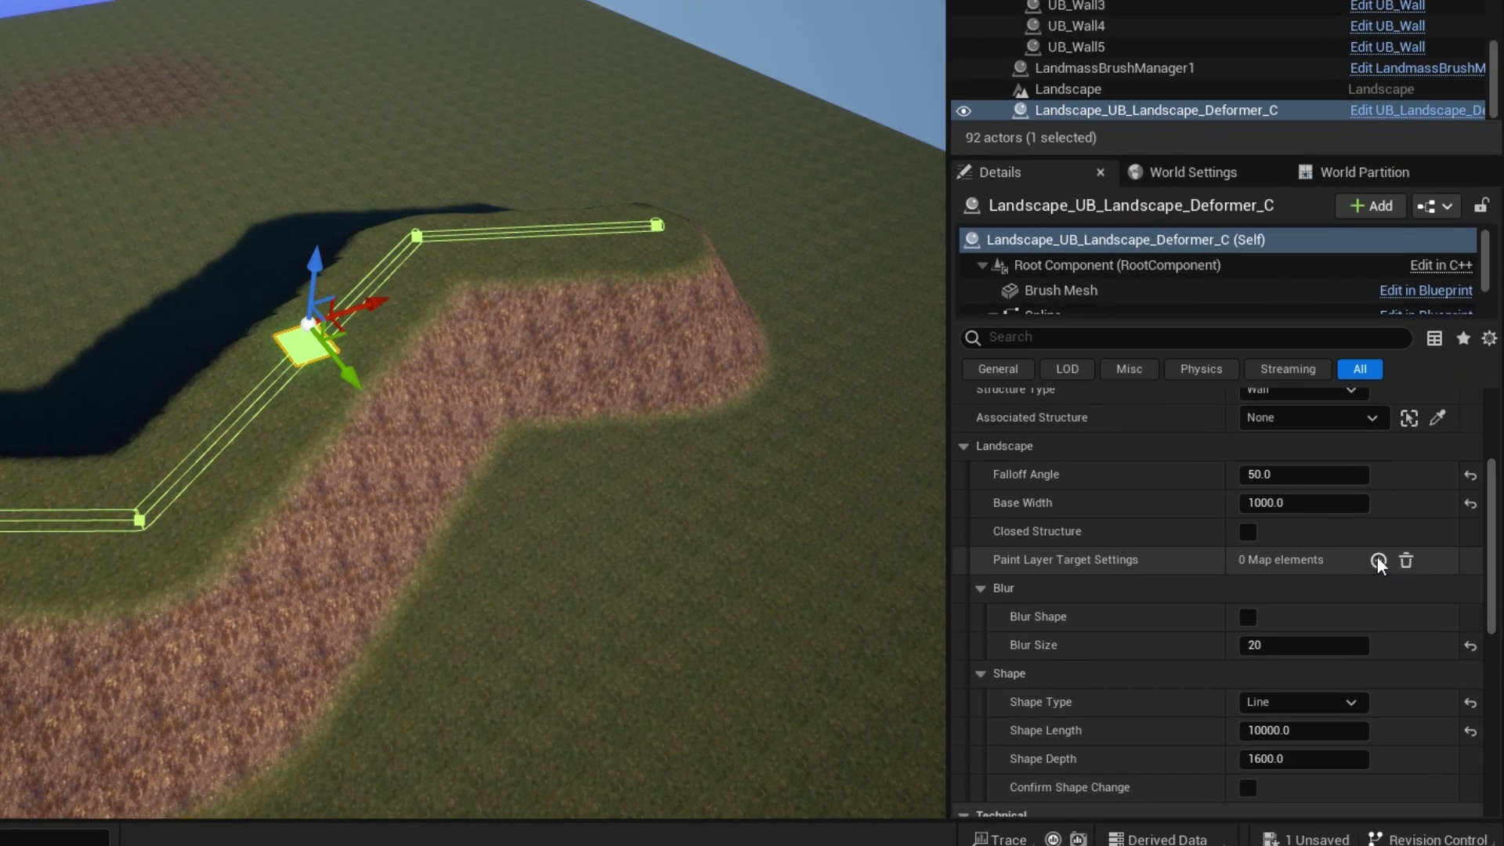
left_click(1408, 625)
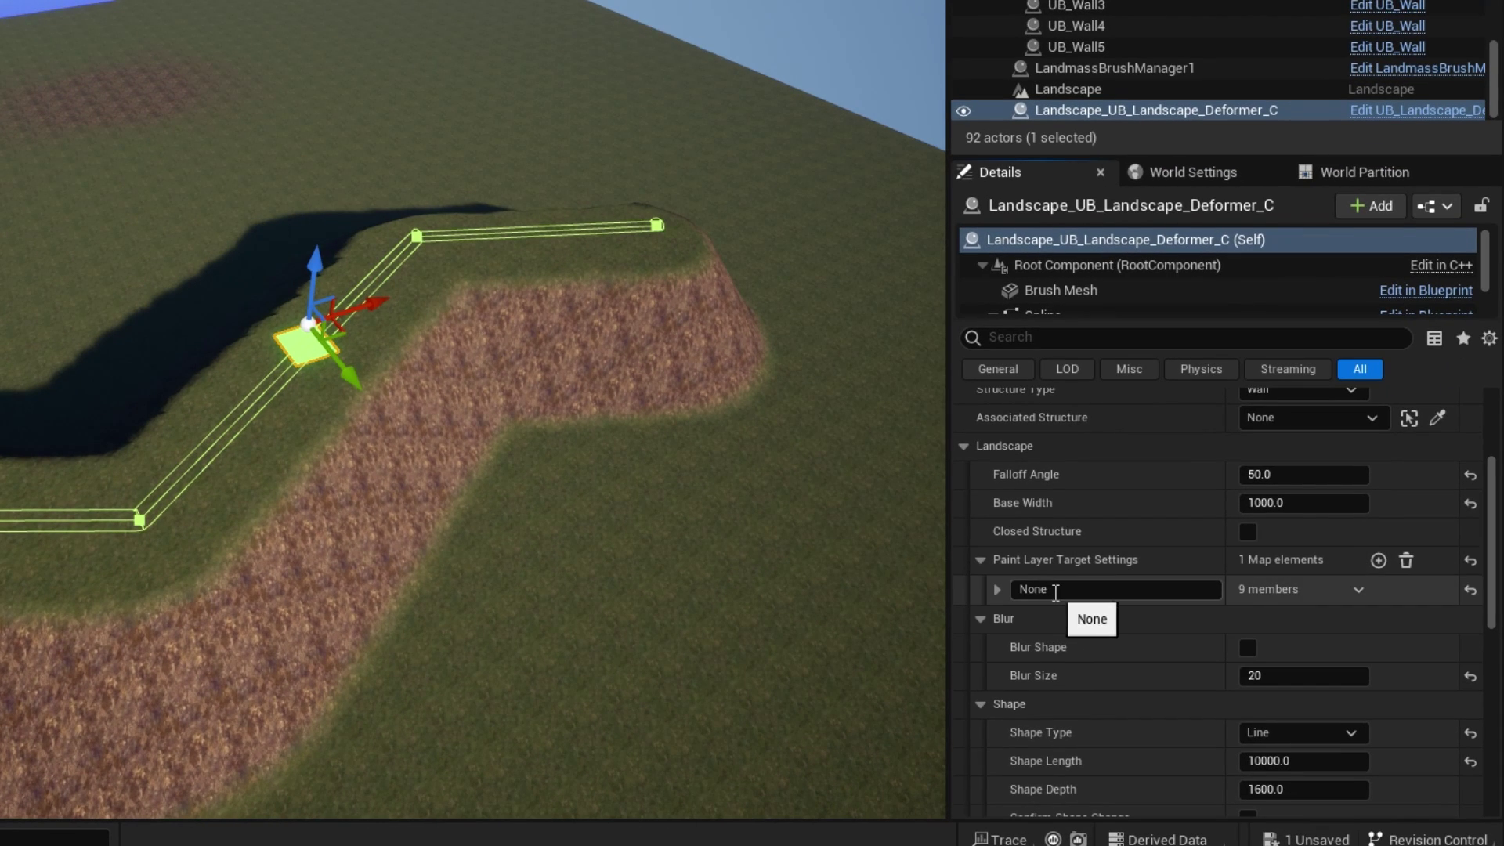
left_click(1030, 590)
type("Sand")
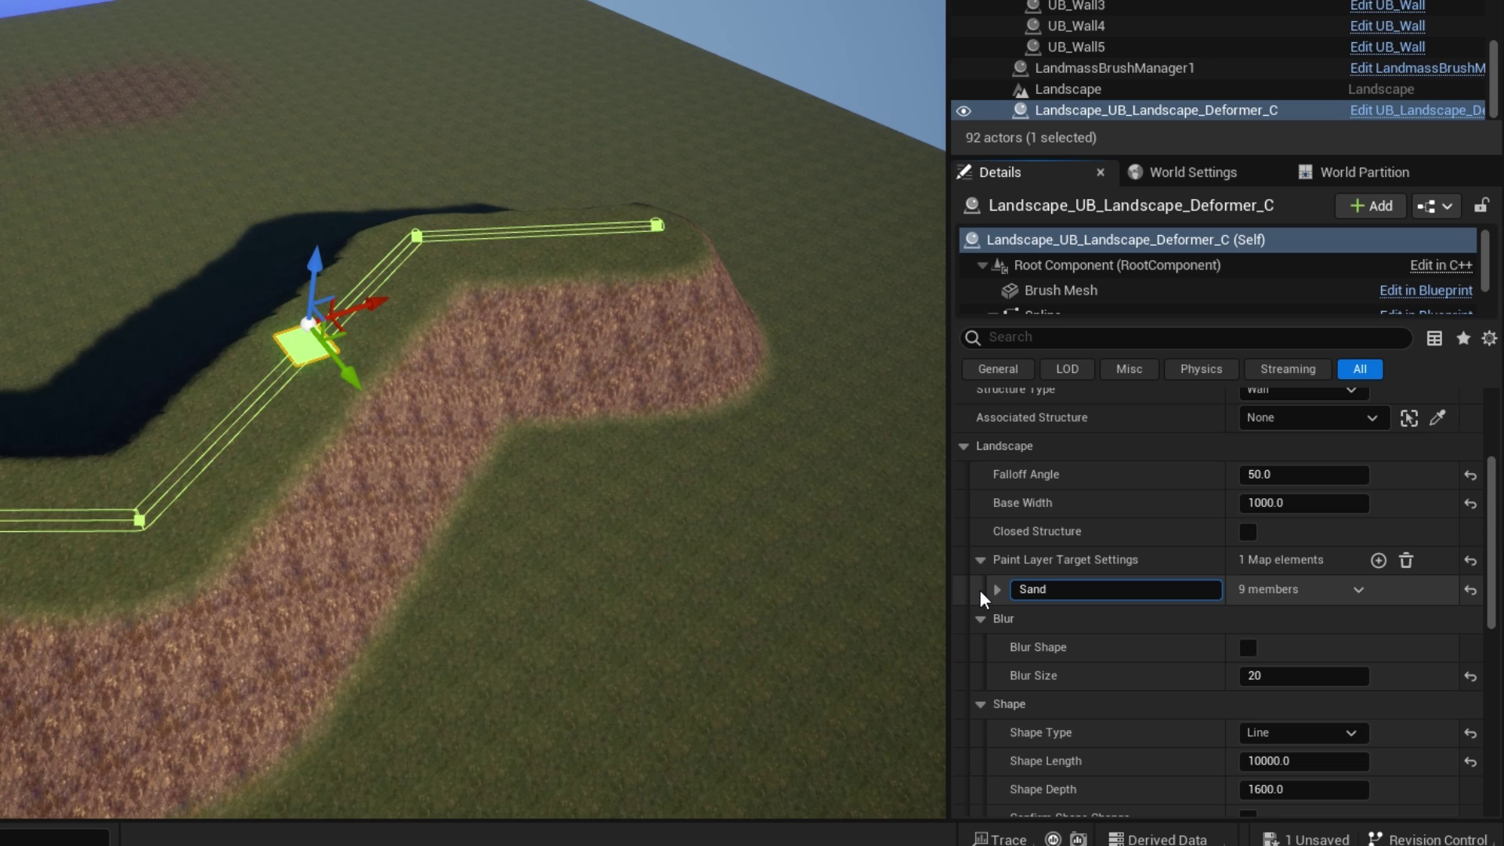
key("Return")
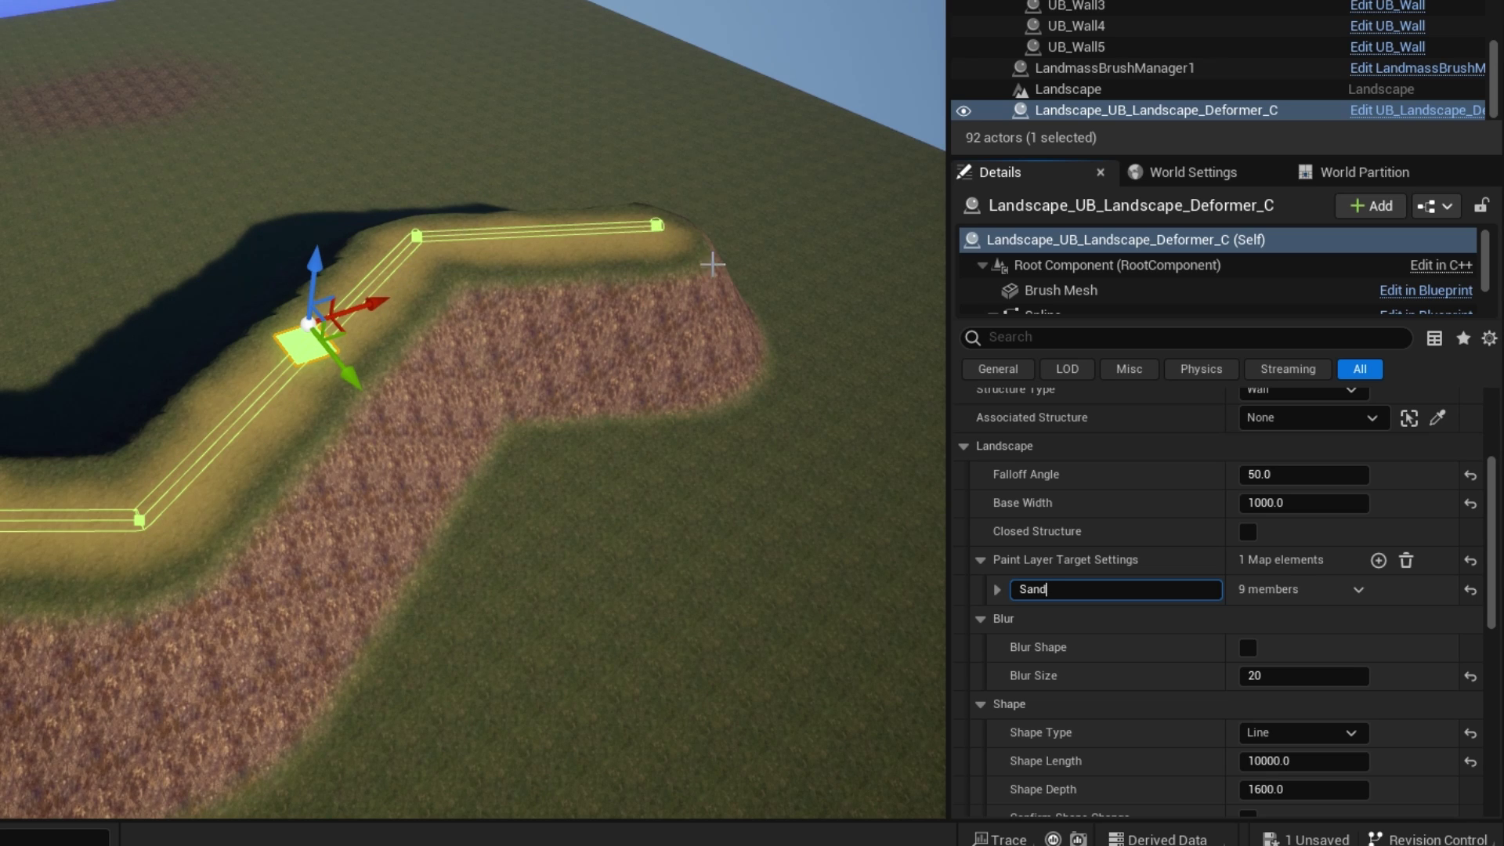
Step: Expand the Sand paint settings and set its Texture Tiling to 0
left_click(997, 589)
scroll(1003, 603, "down", 2)
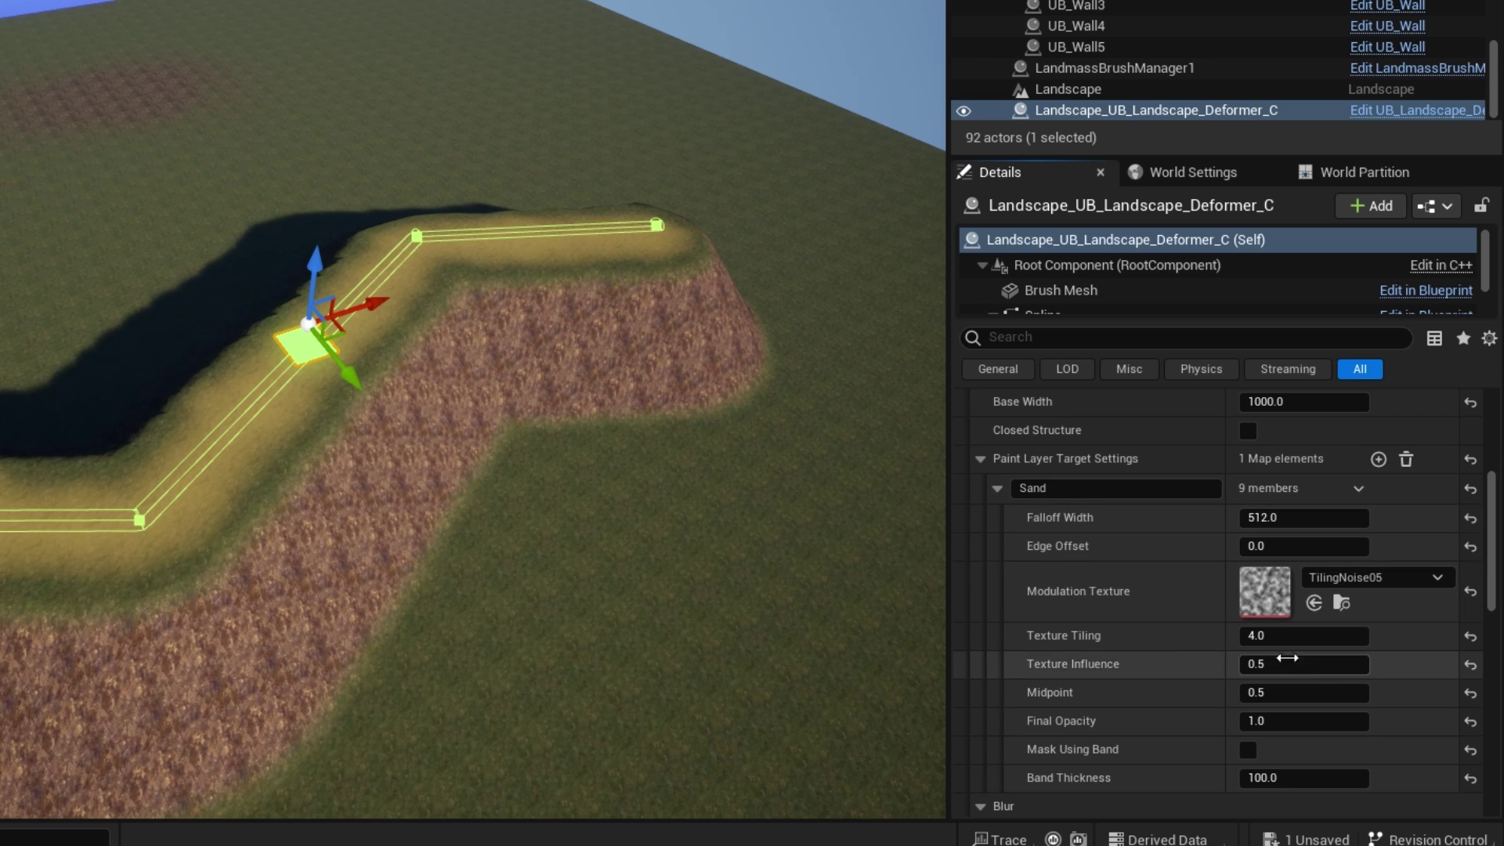
left_click(1269, 640)
type("0")
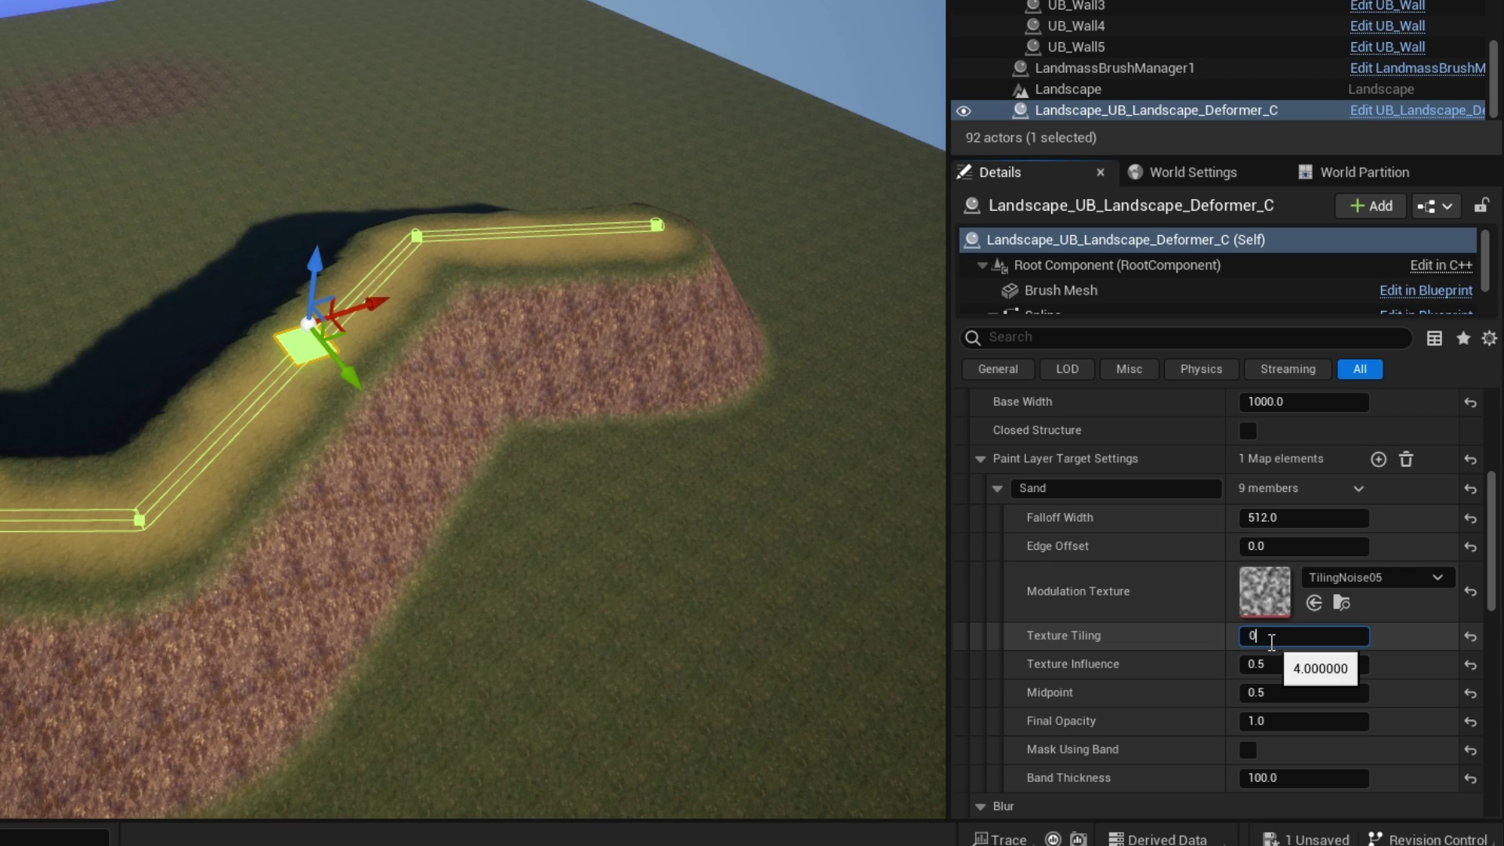
key("Return")
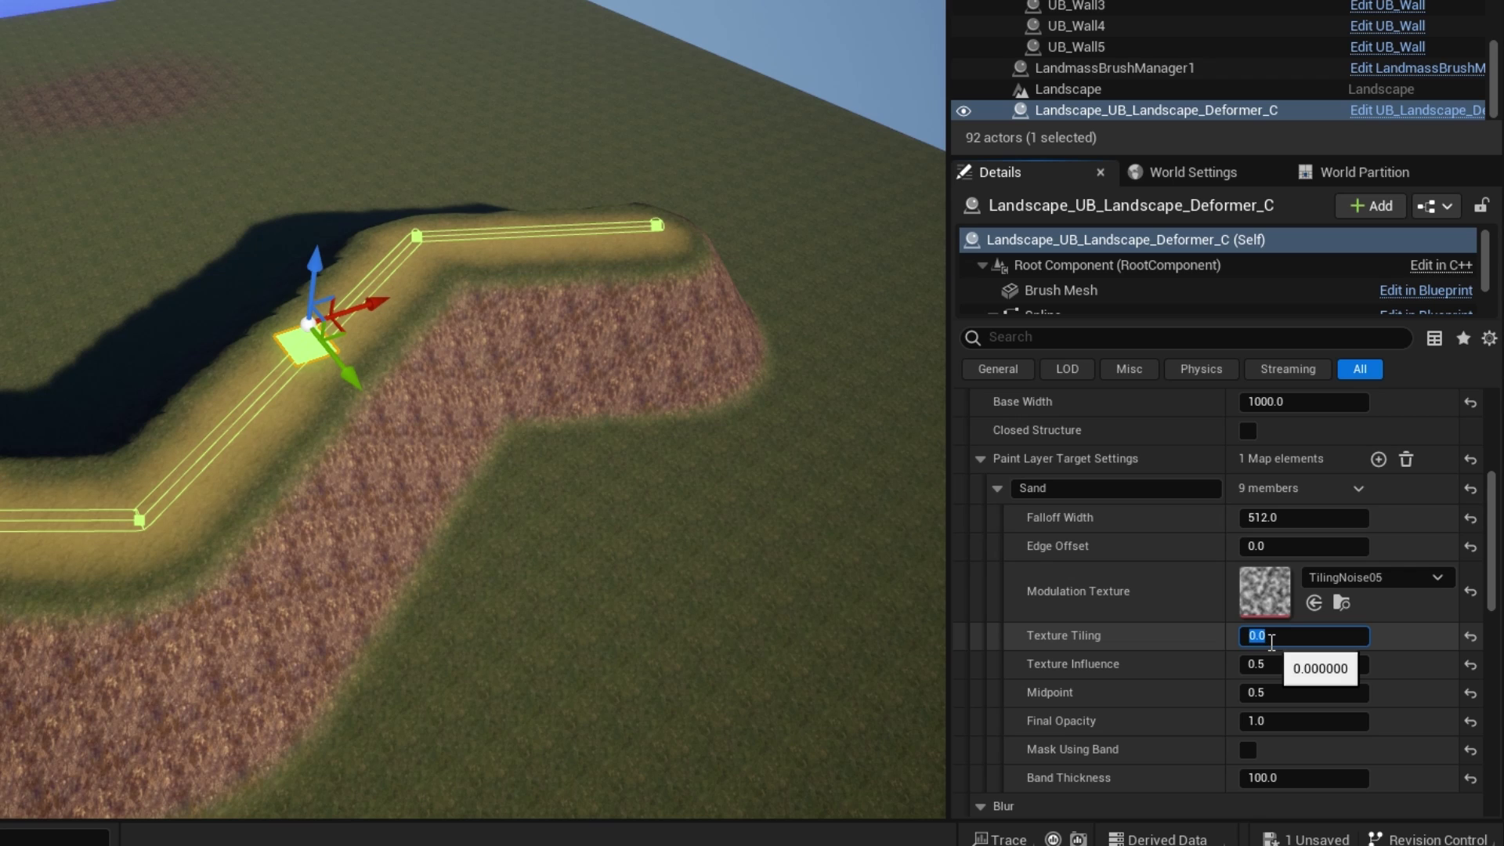
Step: Experiment with Sand Falloff Width and Edge Offset, ending at 500 falloff and 0 offset
left_click(1263, 518)
type("0")
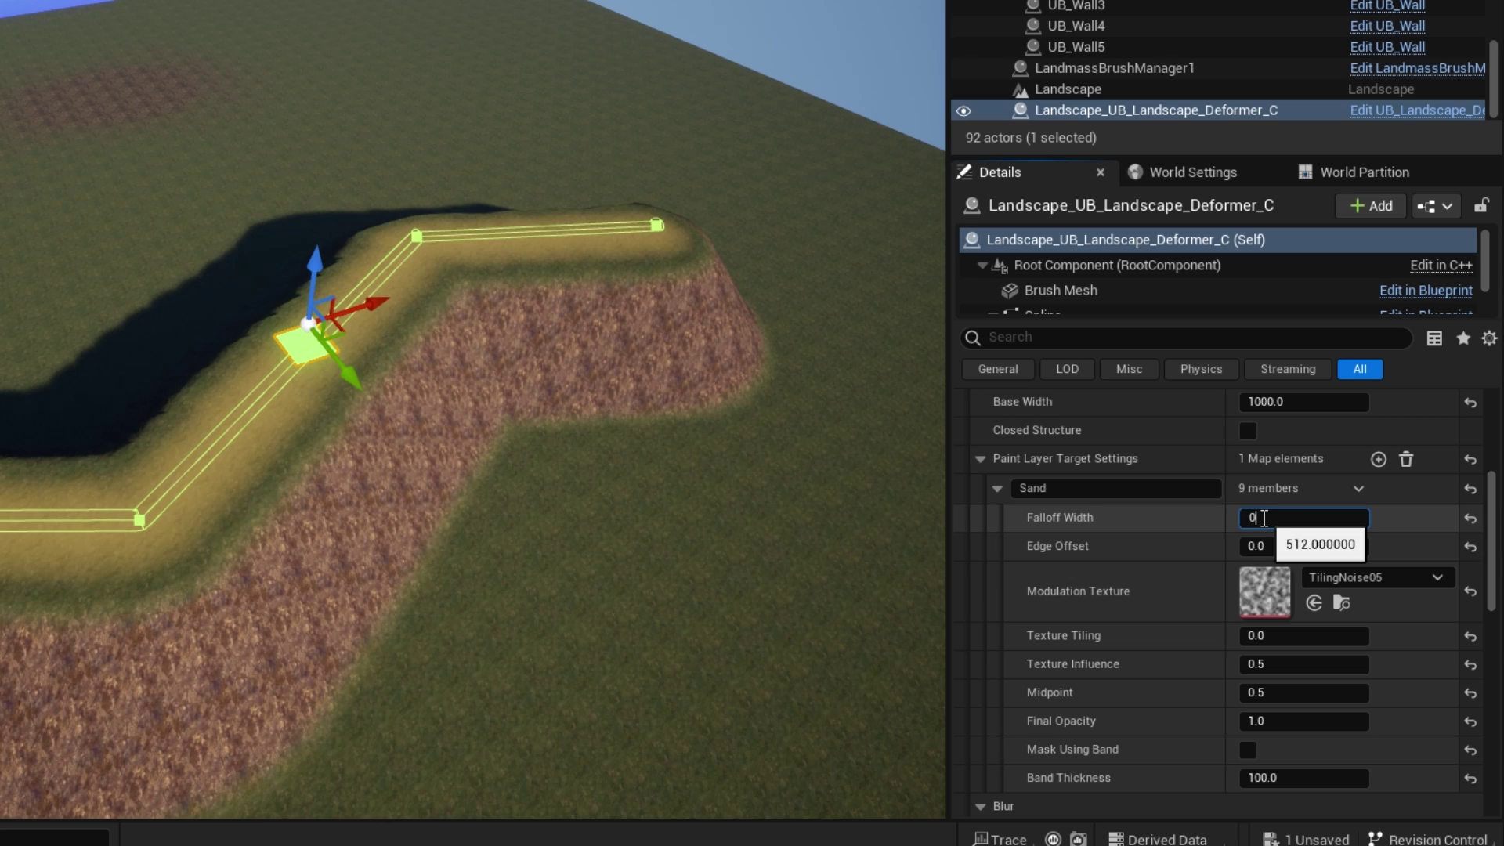
key("Return")
left_click(1272, 547)
type("500")
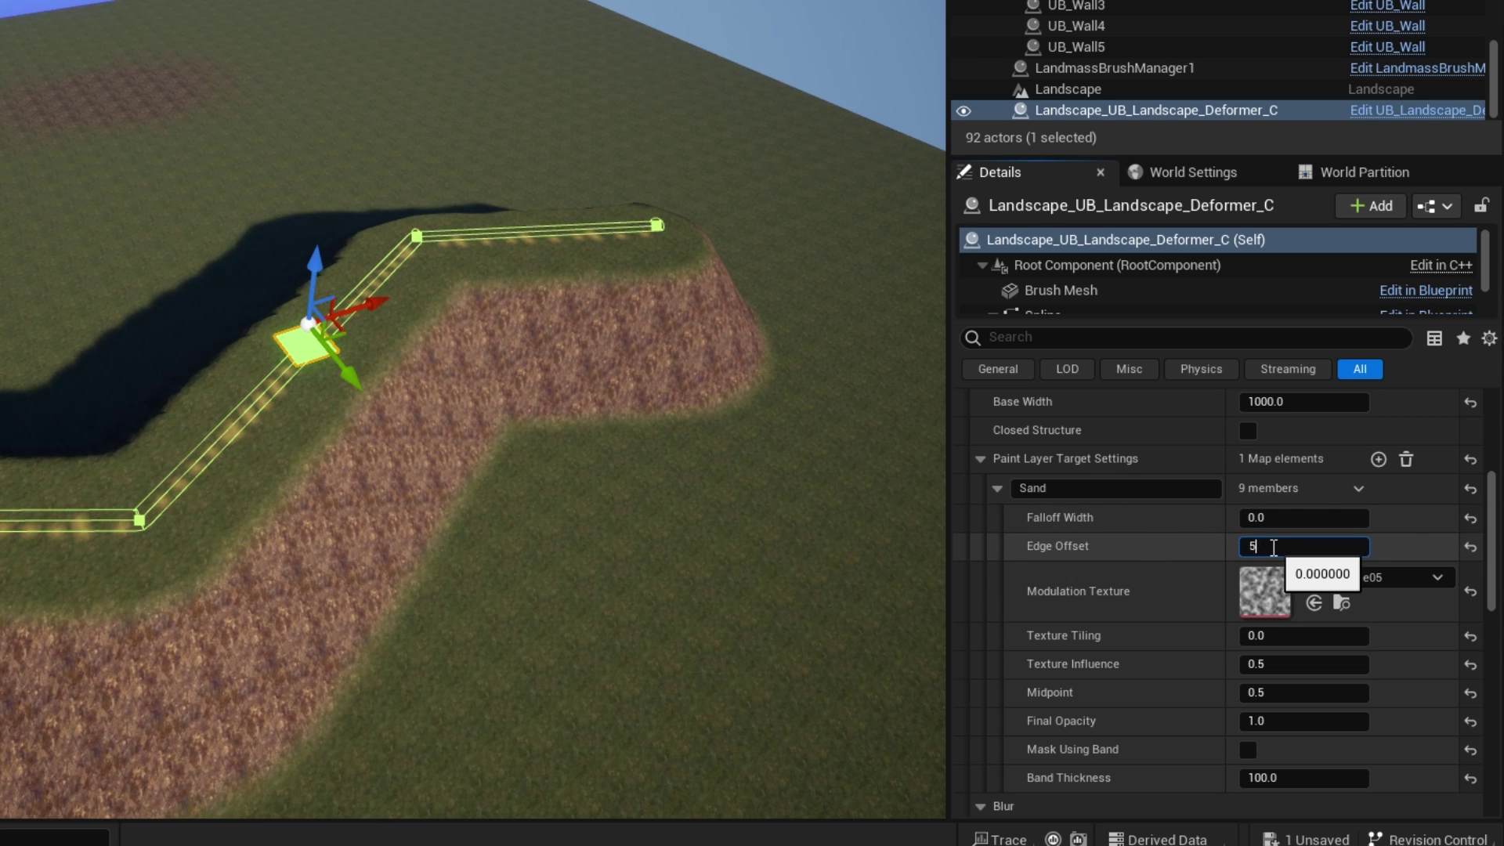
key("Return")
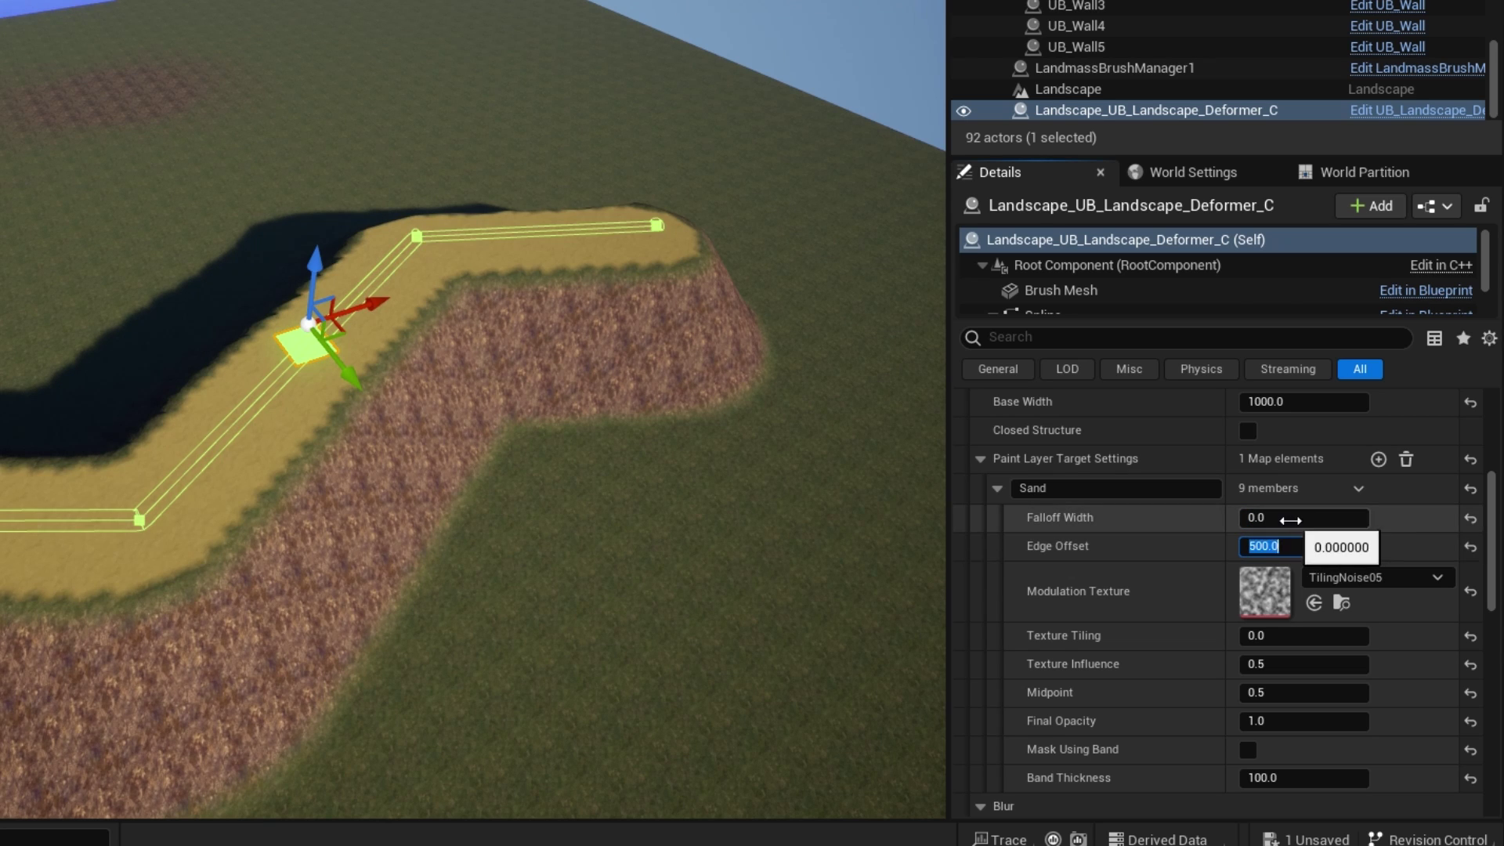
left_click(1292, 519)
type("500")
key("Return")
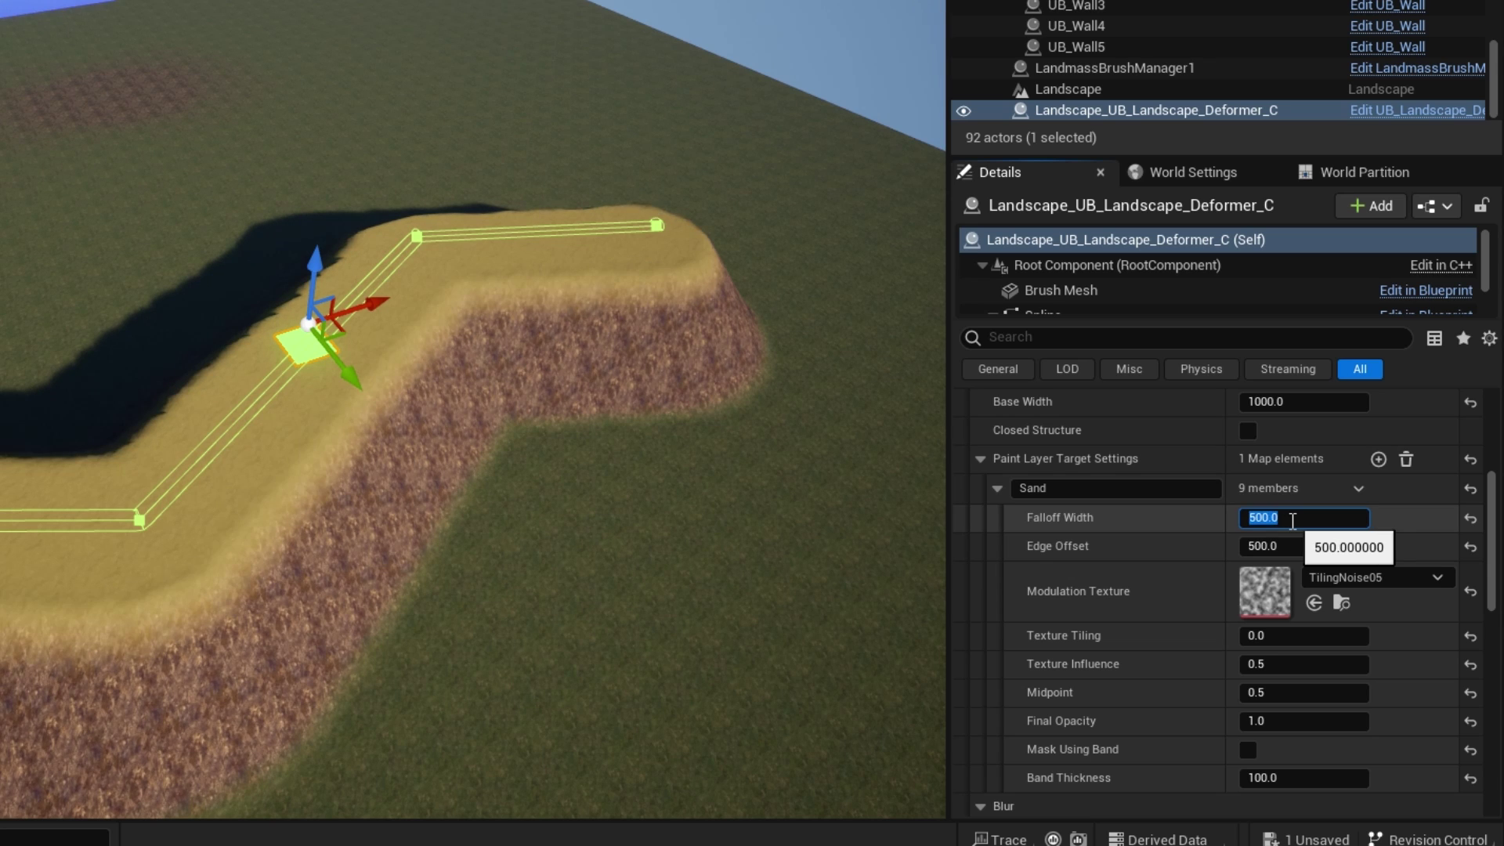
left_click(1263, 544)
type("0")
key("Return")
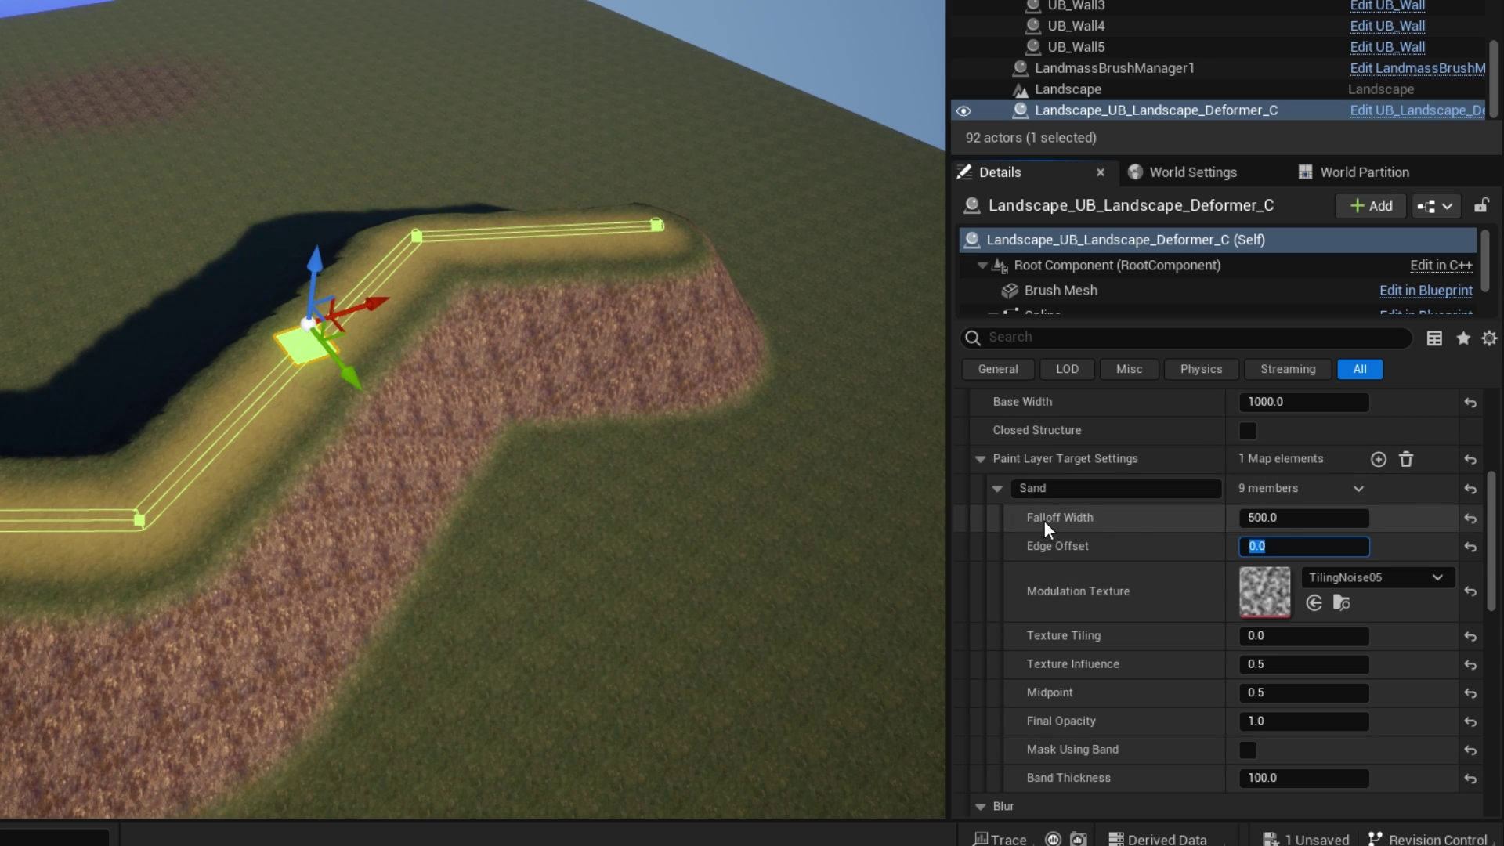
Step: Try Sand Falloff Widths of 1000, 200 and 2000, then settle on 500
left_click(1297, 514)
type("1000")
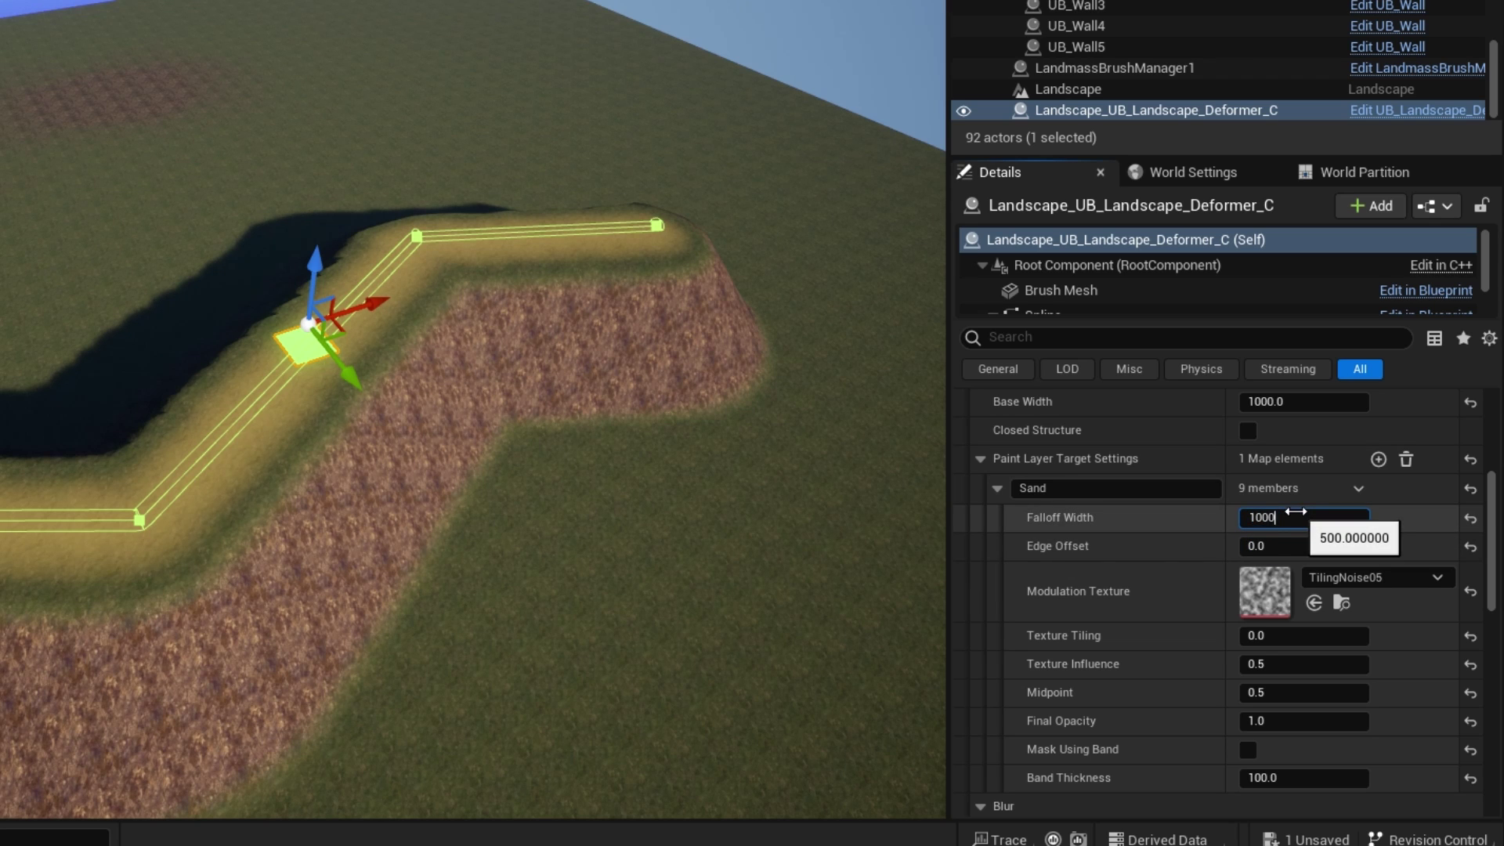
key("Return")
type("200")
key("Return")
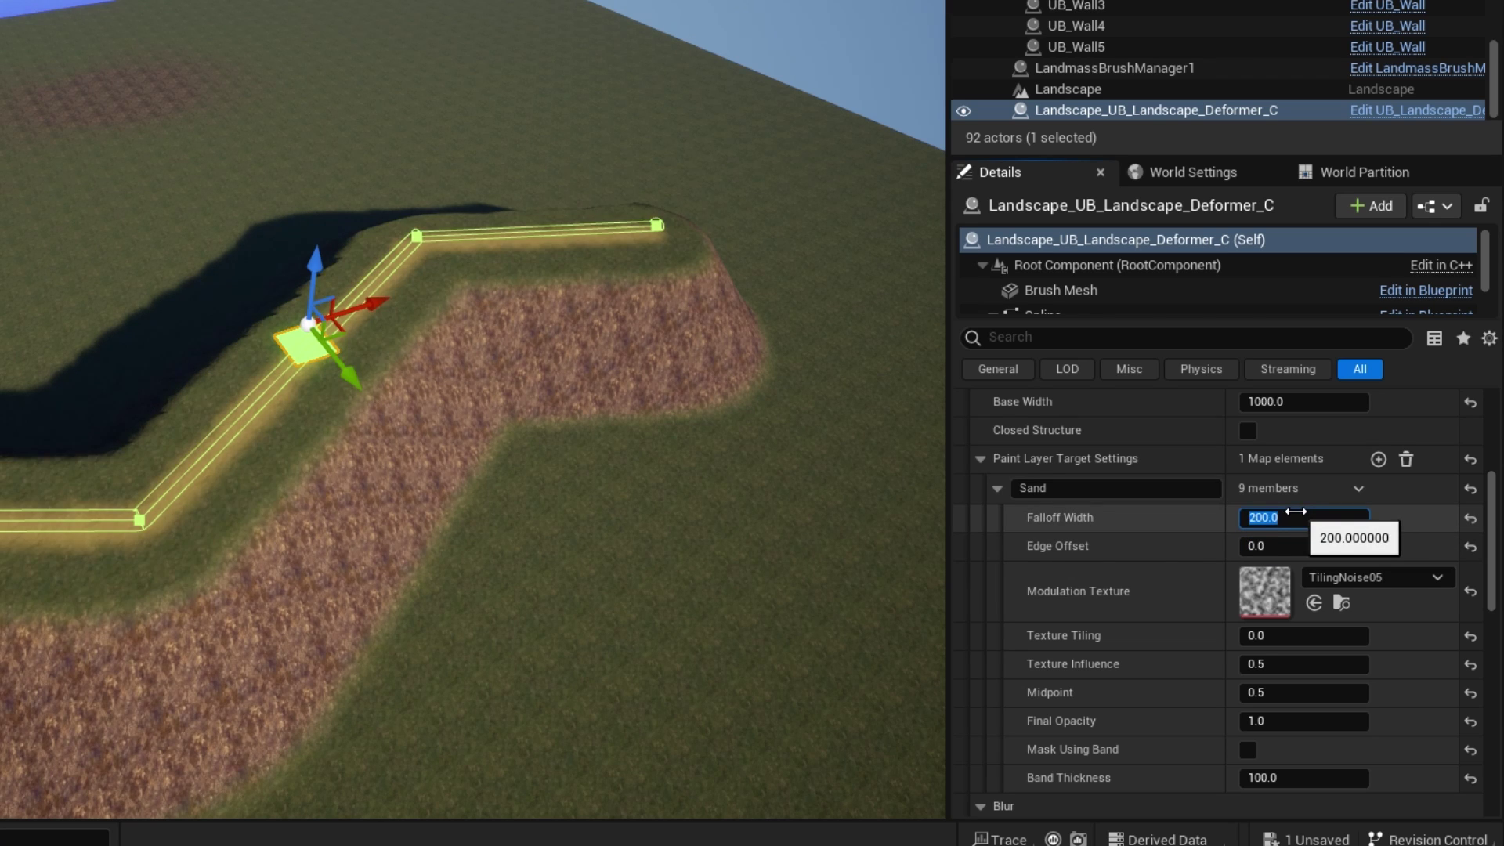
type("2000")
key("Return")
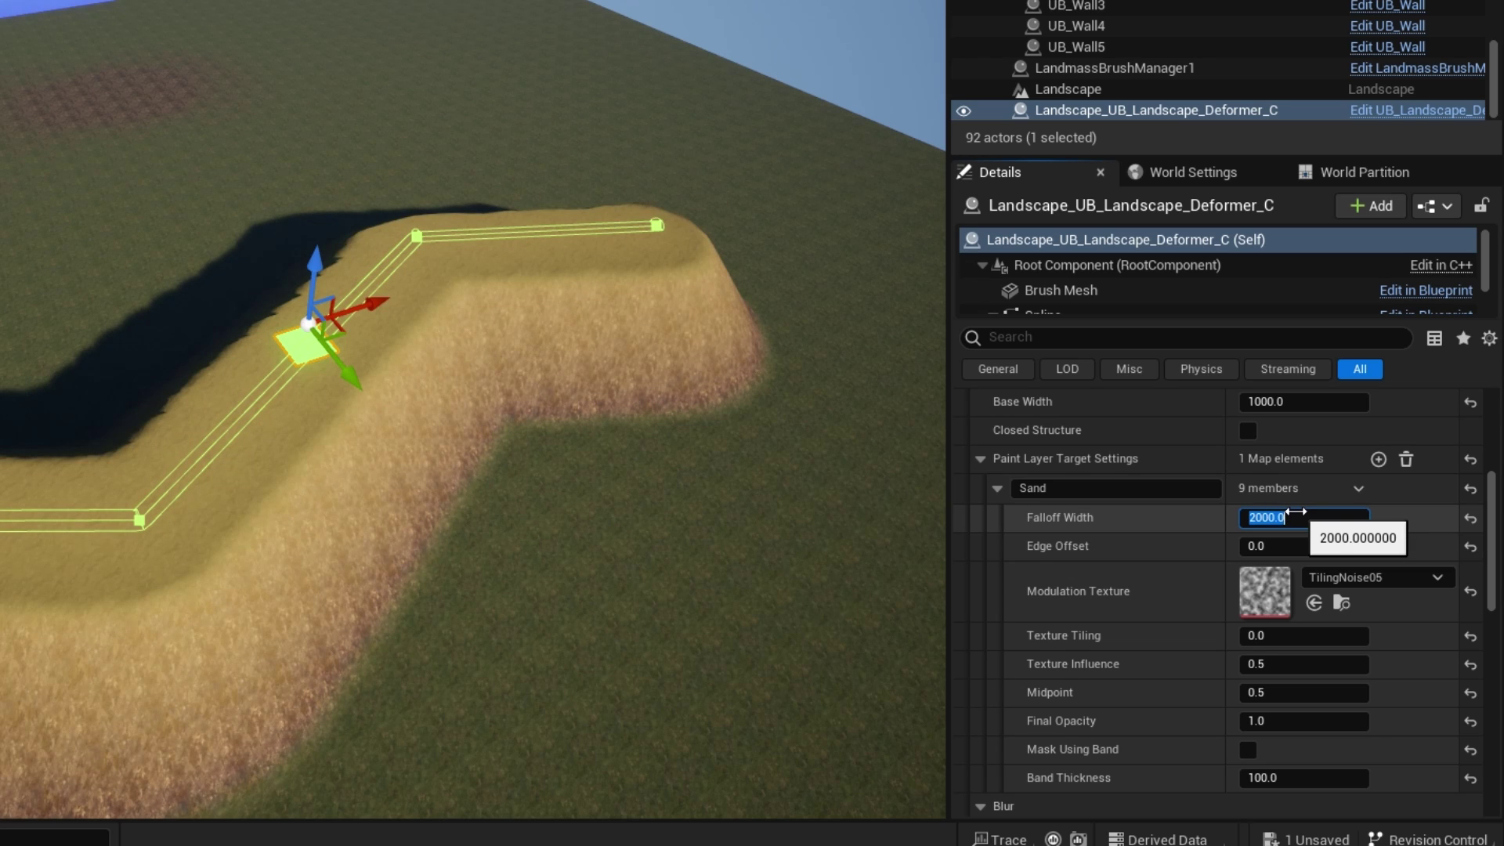
type("500")
key("Return")
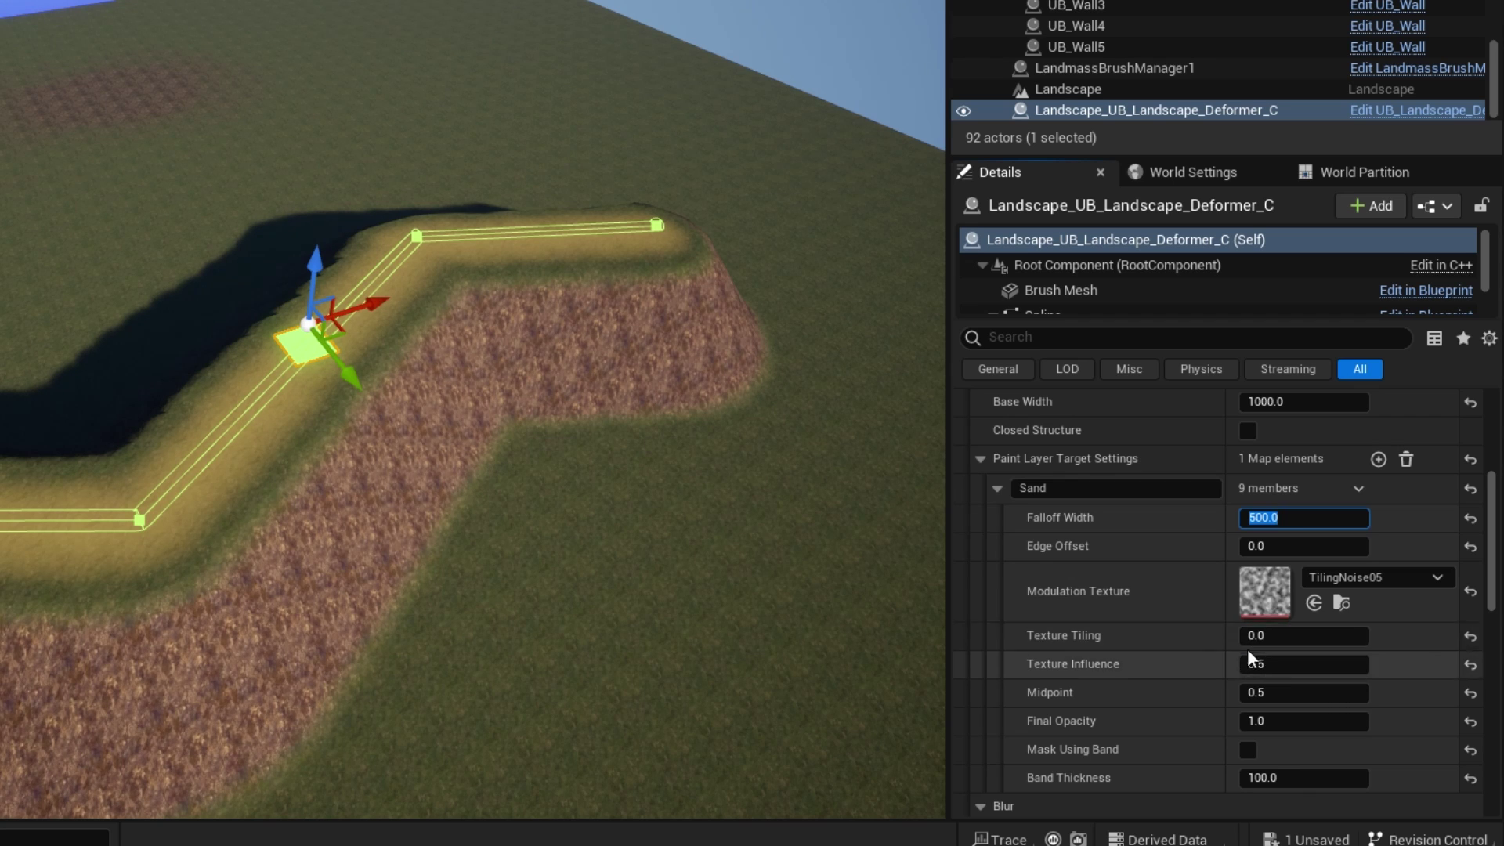
Step: Set Sand Texture Tiling to 10 and raise Texture Influence from 1 through 2 to 3
left_click(1284, 635)
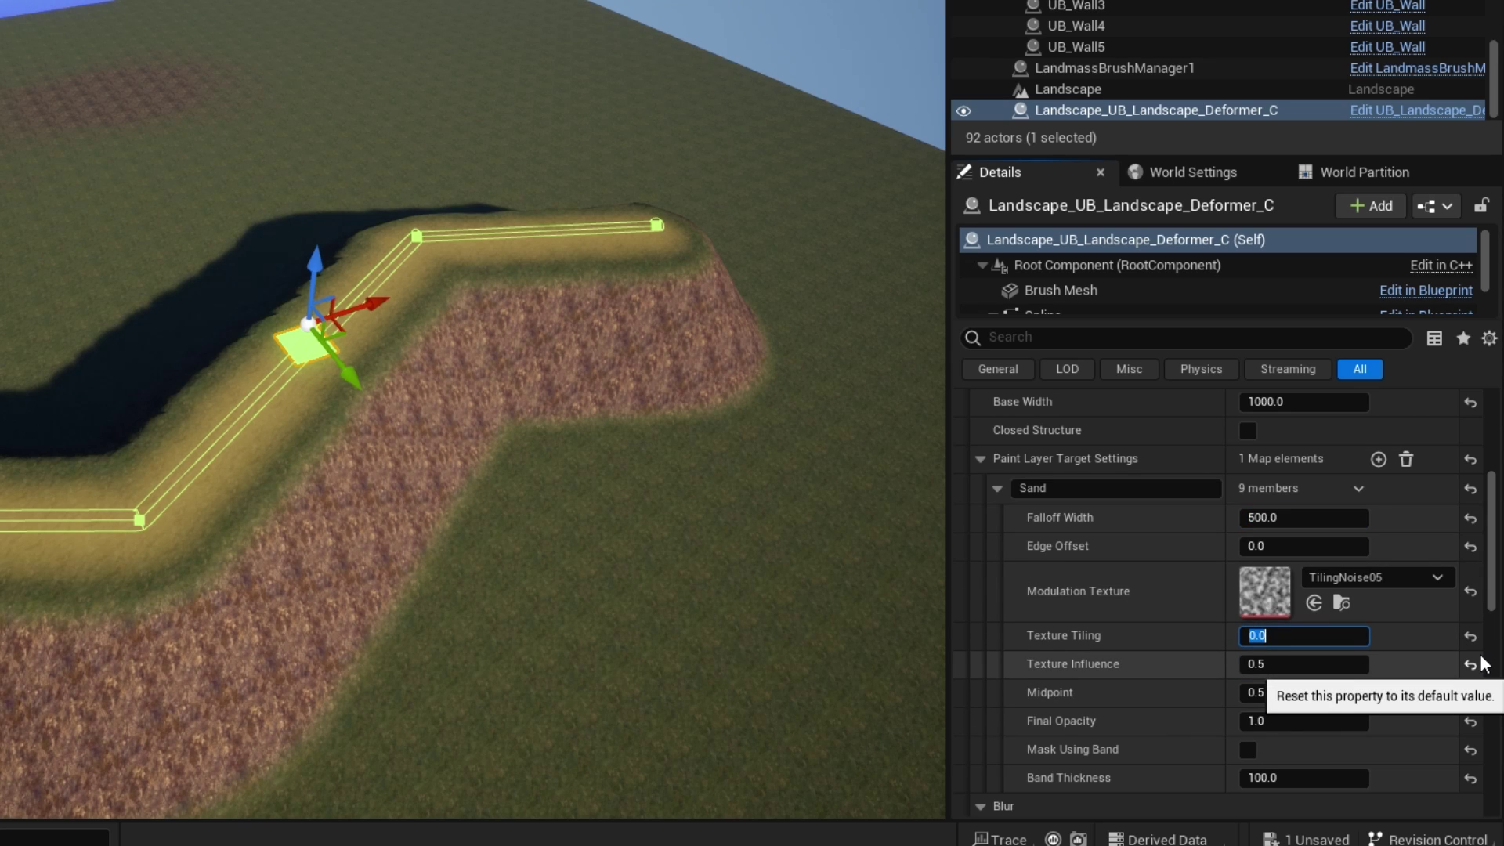
type("10")
key("Return")
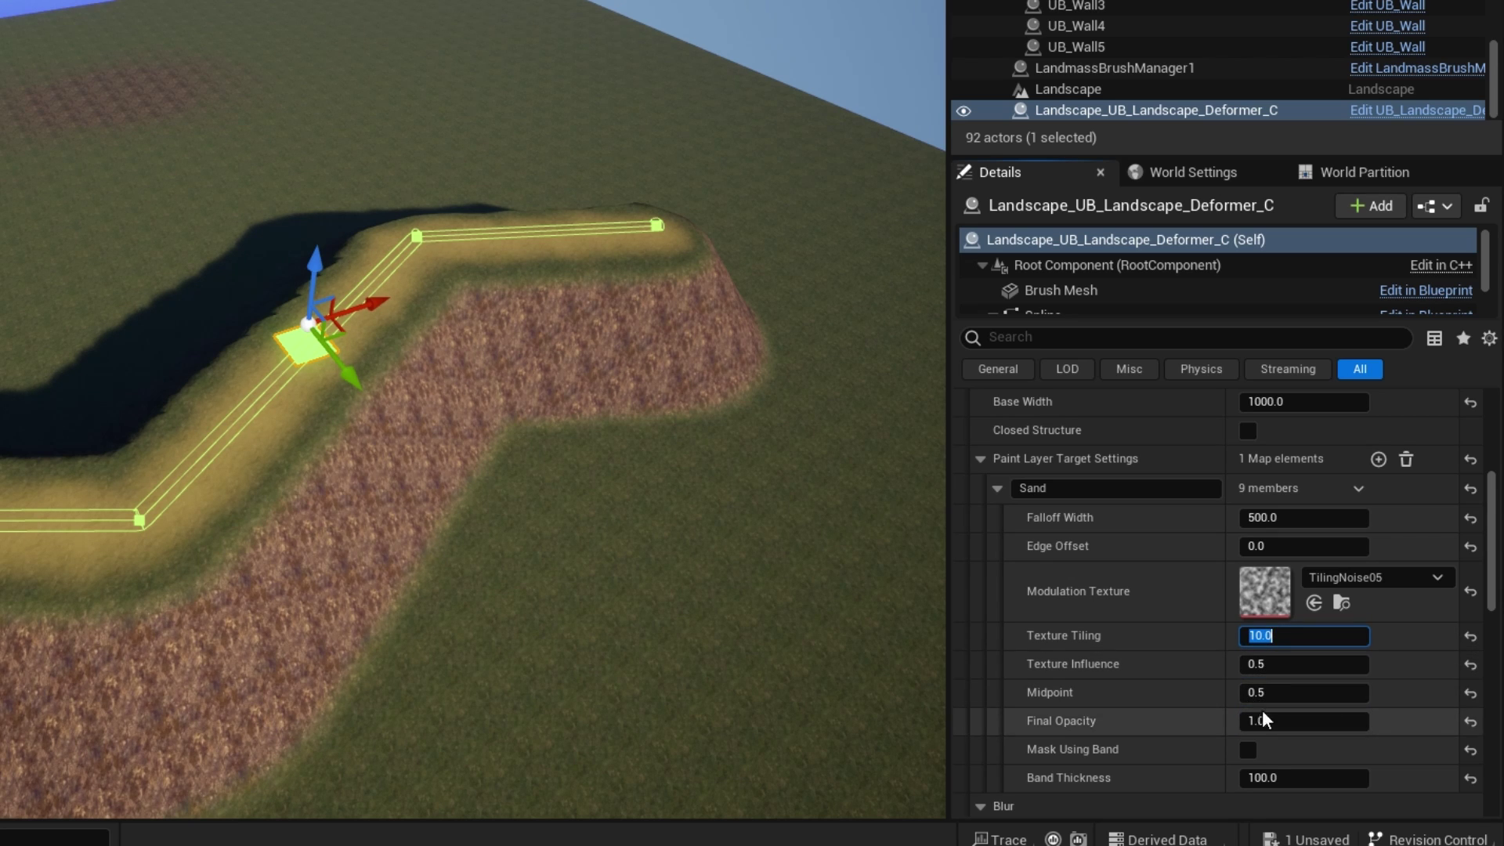
left_click(1269, 670)
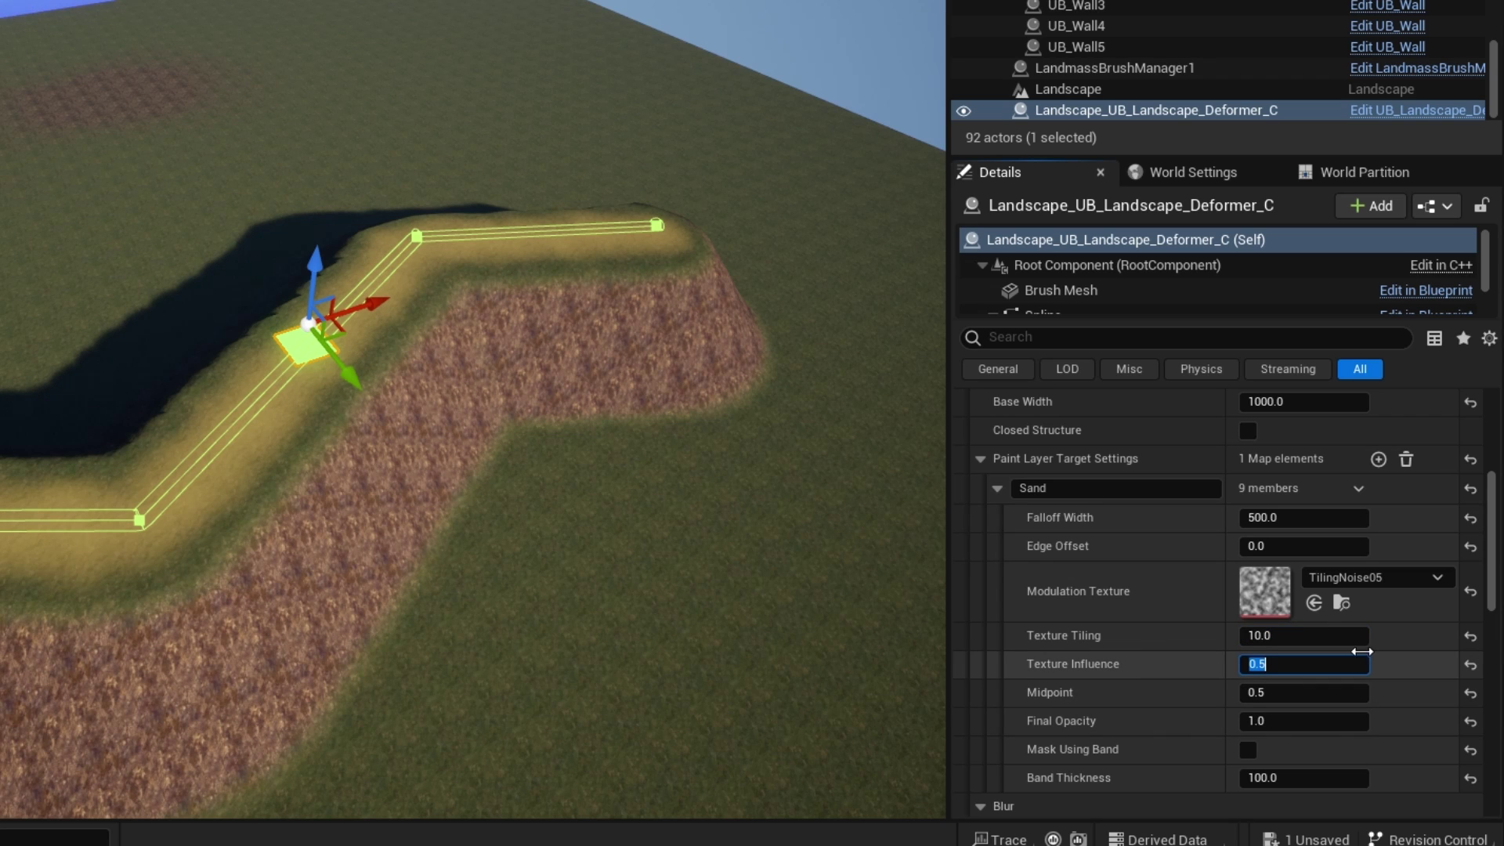
type("1")
key("Return")
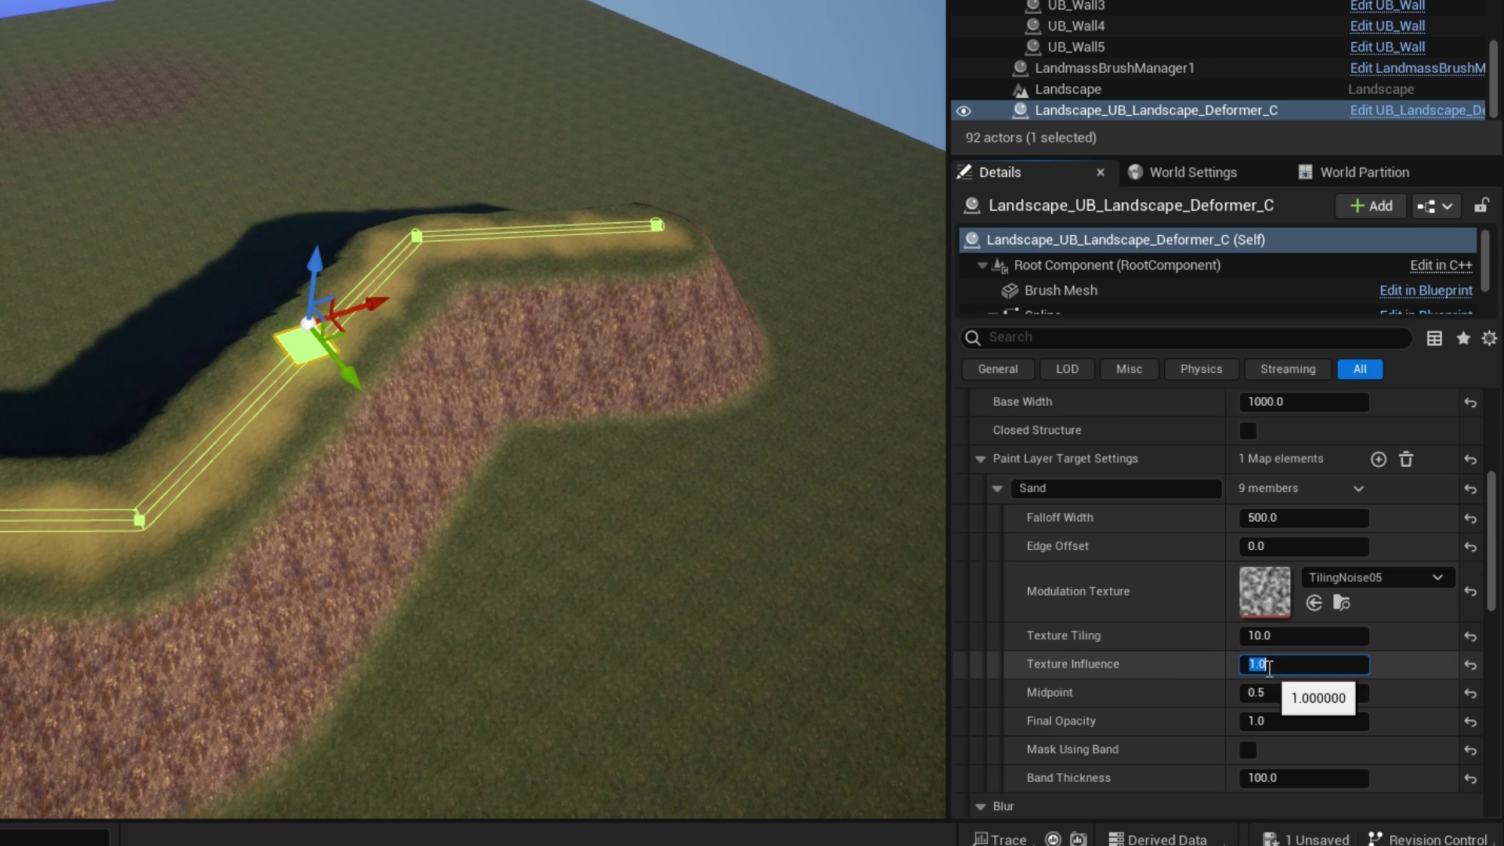
type("2")
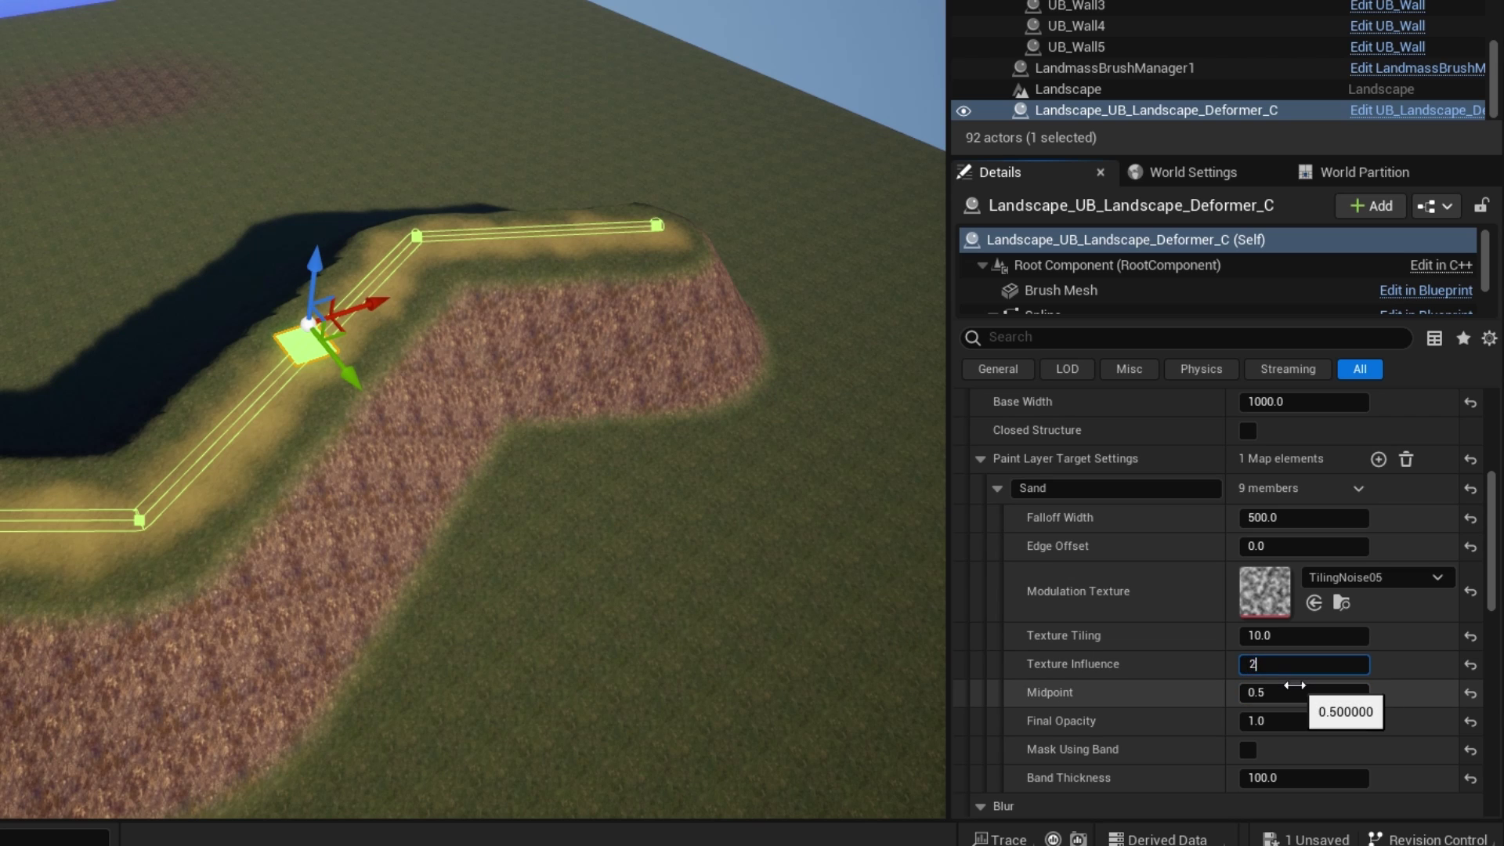
key("Return")
type("3")
key("Return")
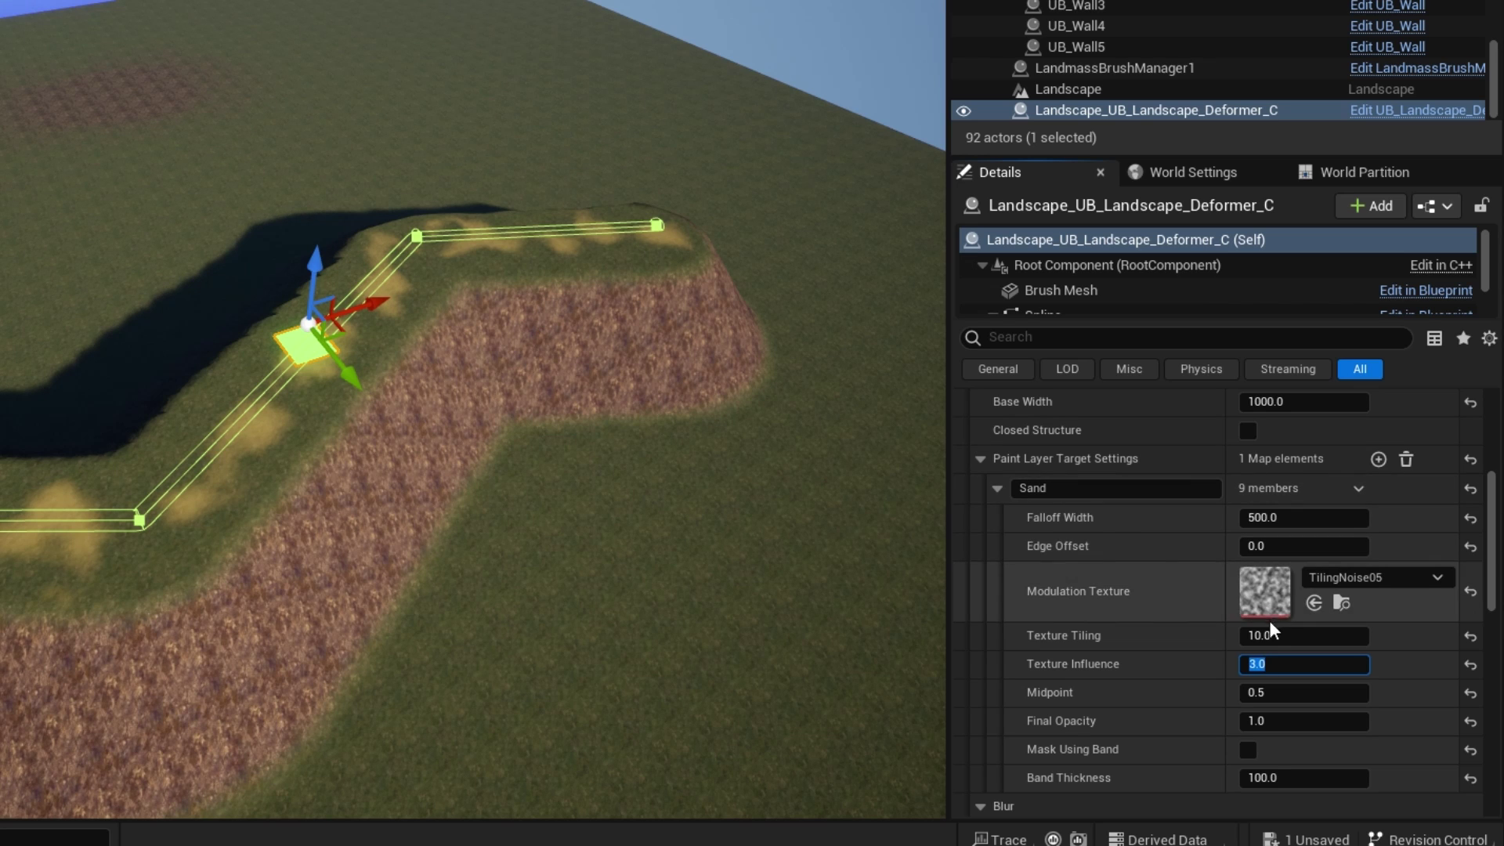
Step: Try Sand Texture Tiling values 1, 20 and 10, finally settling on 5
left_click(1333, 635)
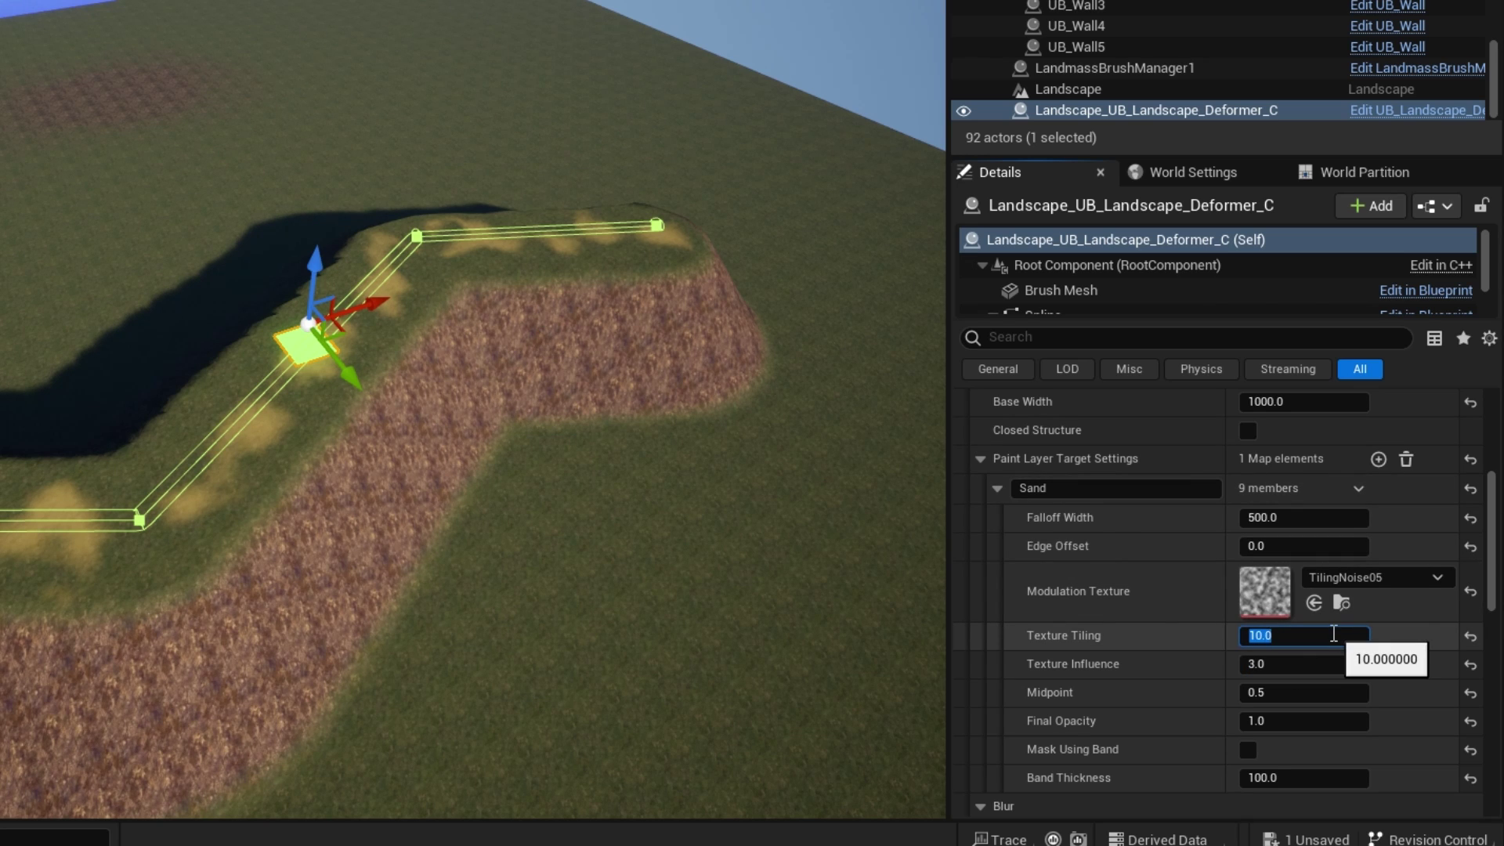
type("1")
key("Return")
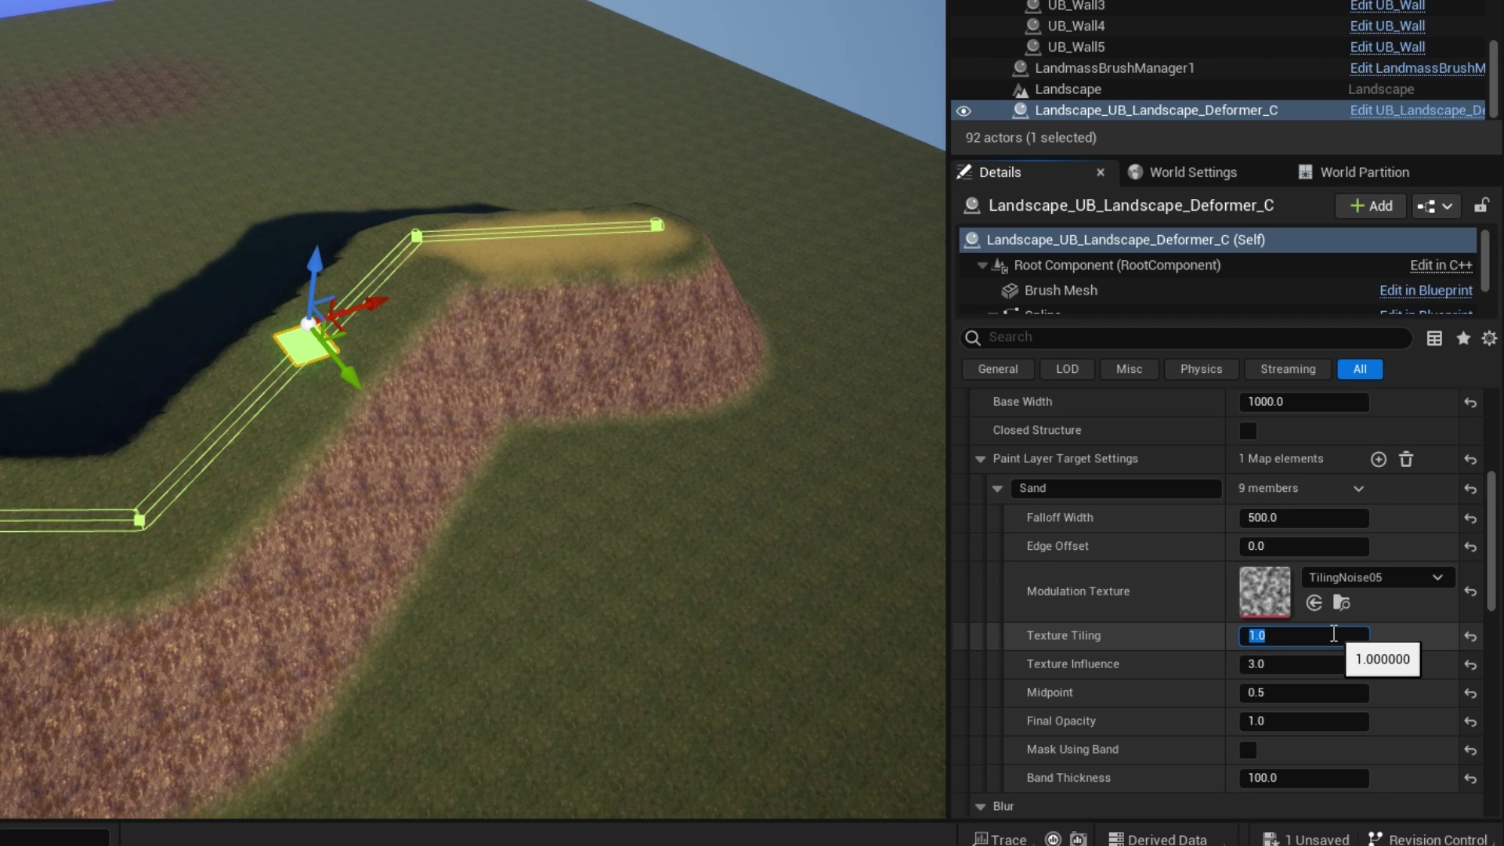
type("20")
key("Return")
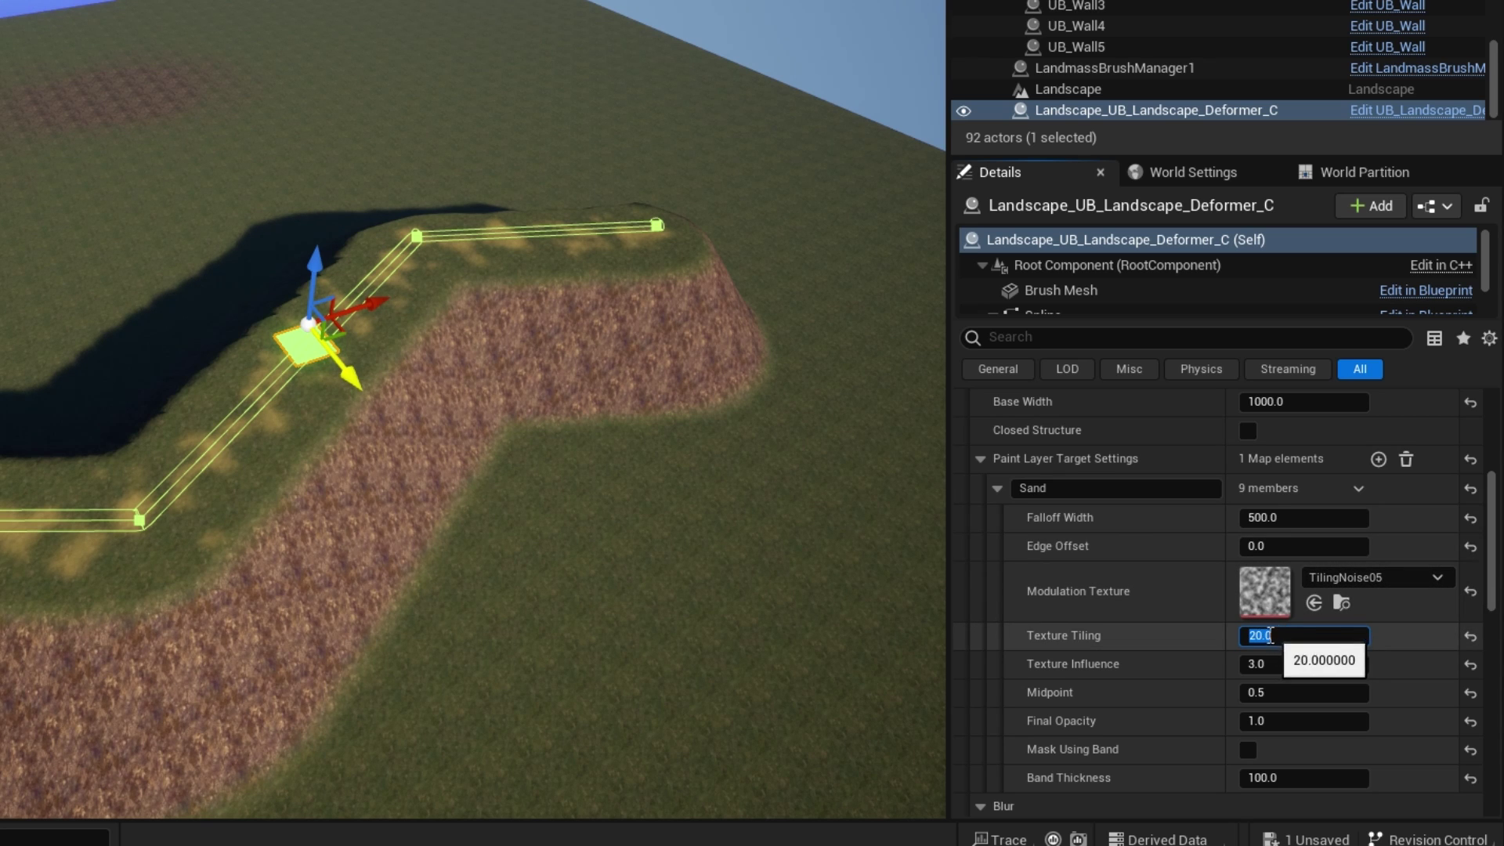
type("10")
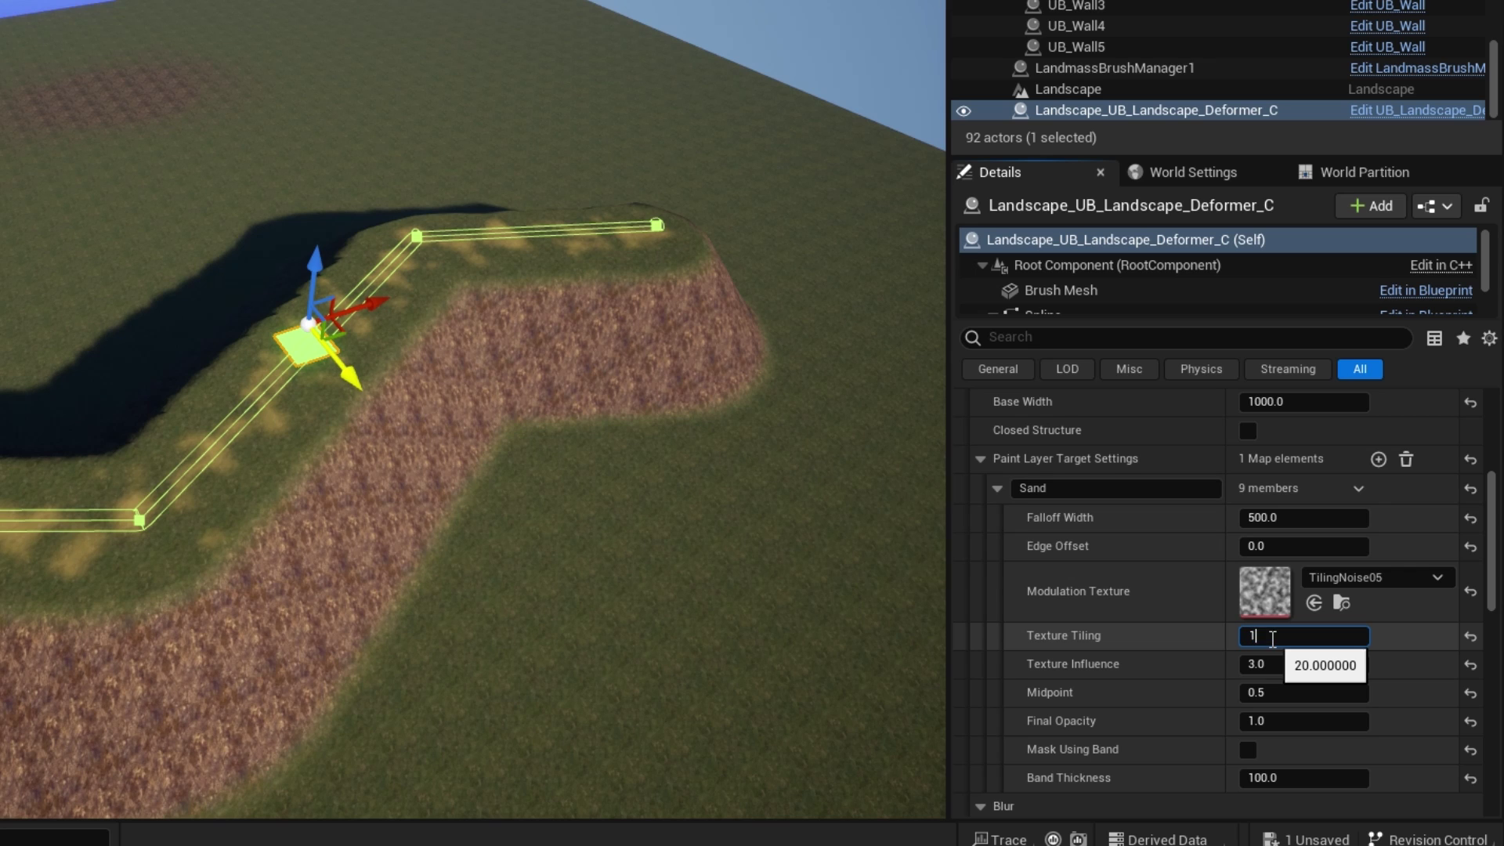
key("Return")
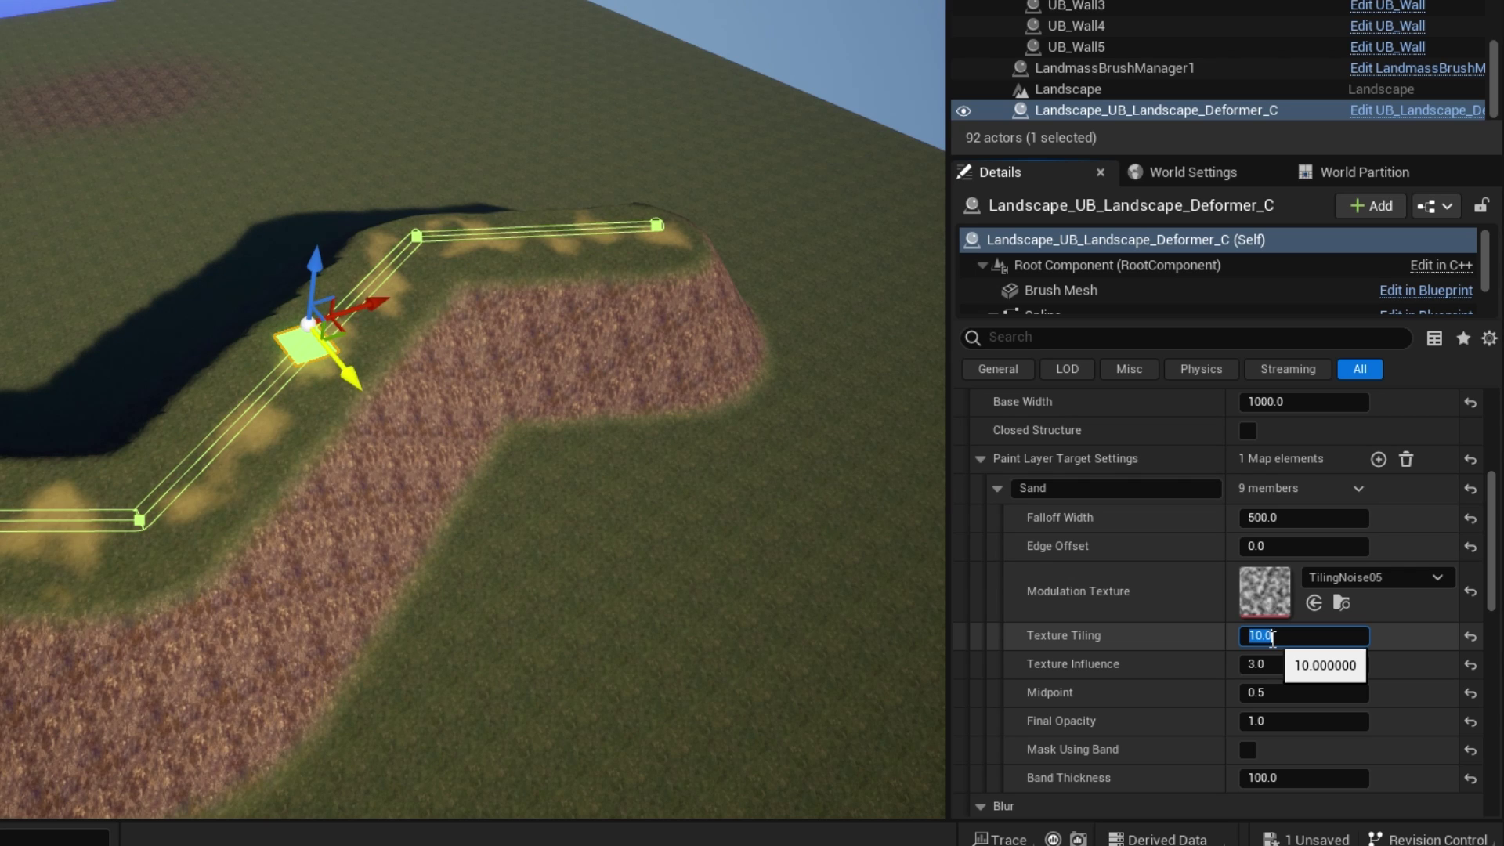
type("5")
key("Return")
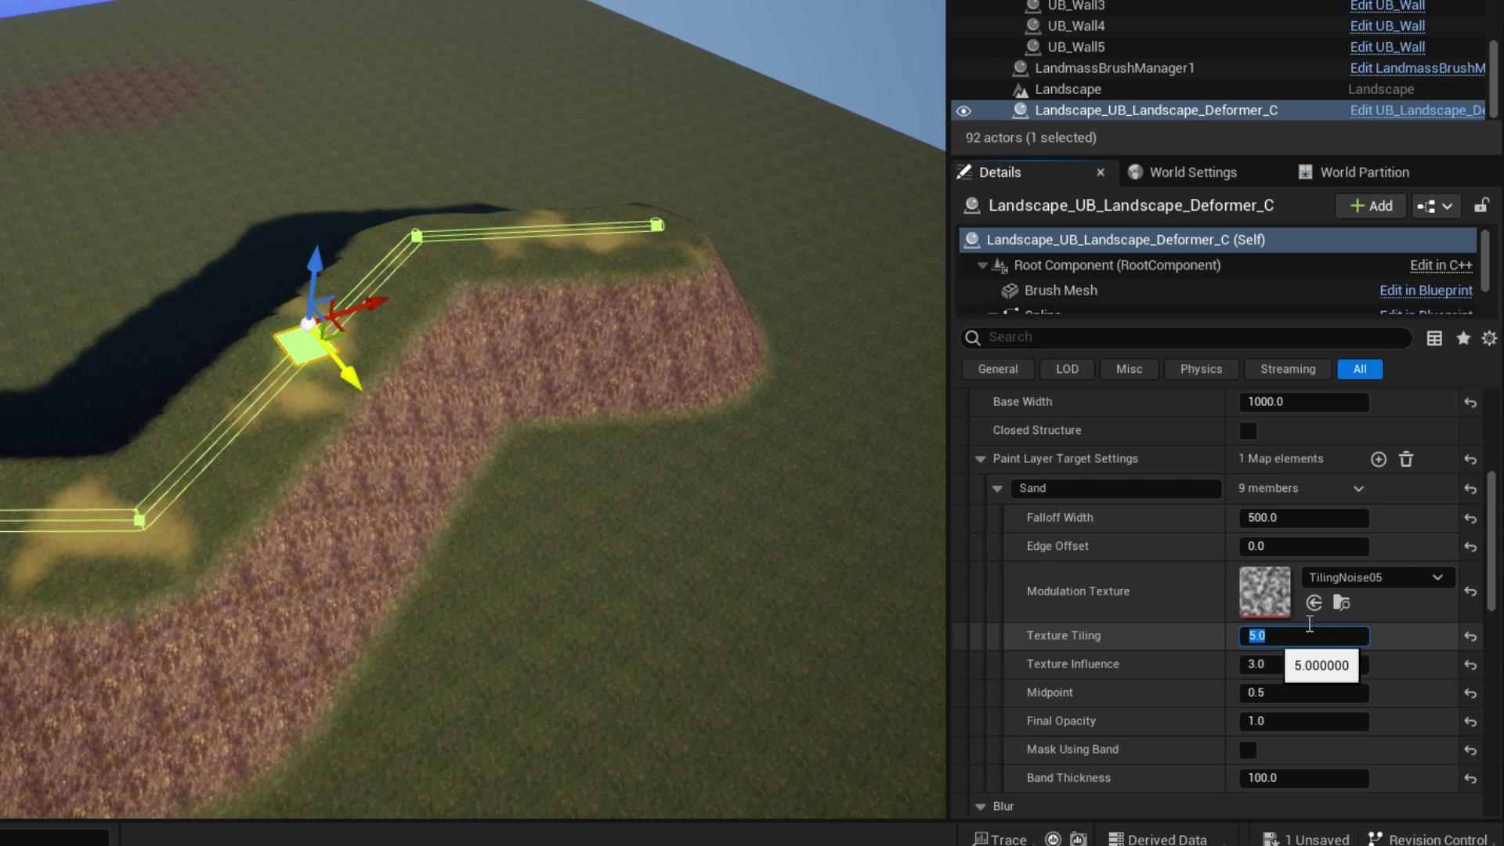
Step: Raise the Sand Falloff Width to 1000, then to 2000
left_click(1277, 518)
type("1")
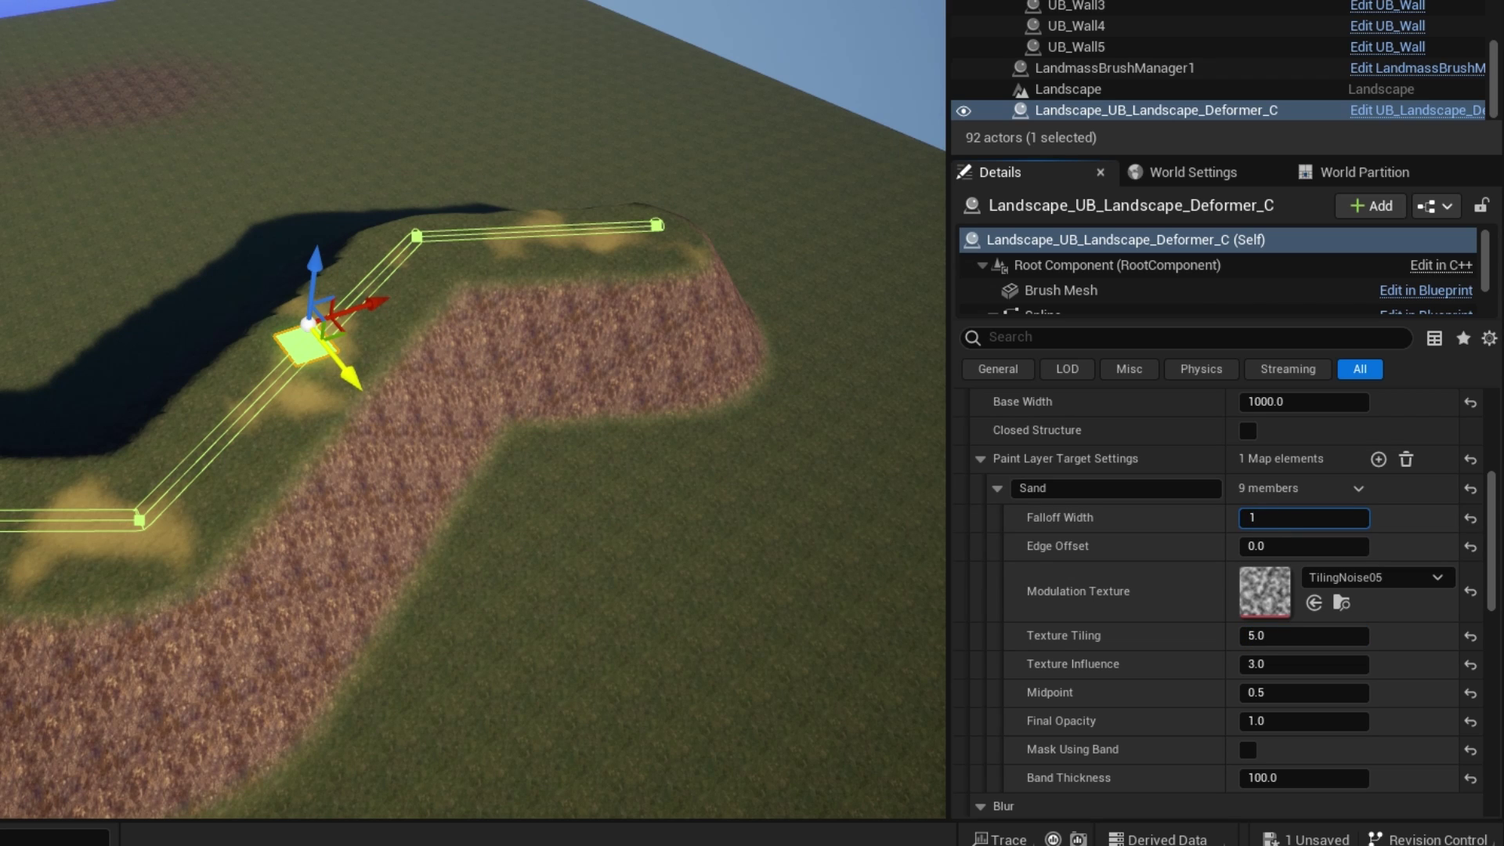
type("000")
key("Return")
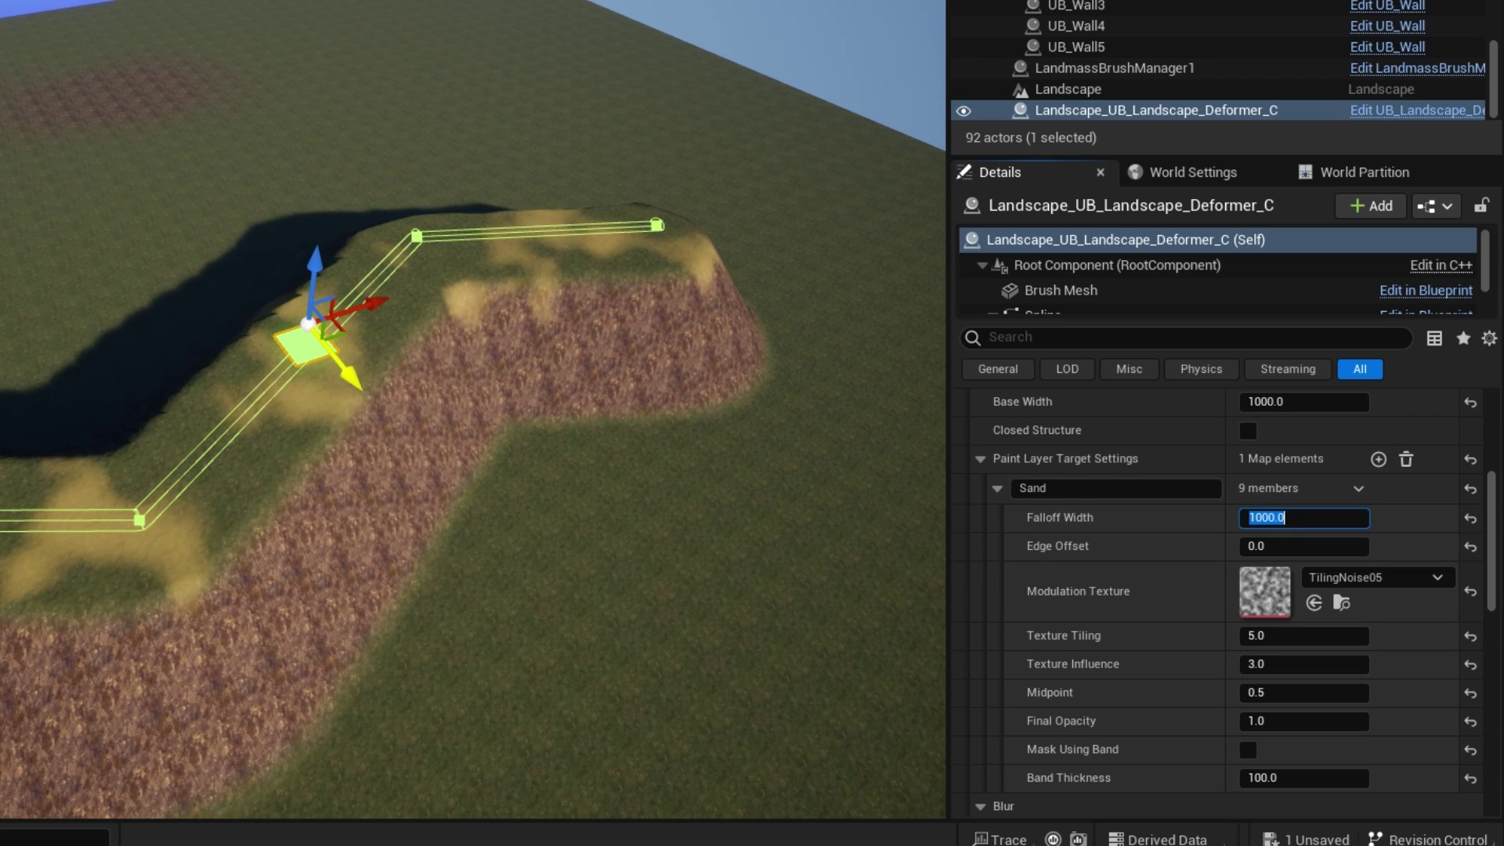
type("2")
key("Return")
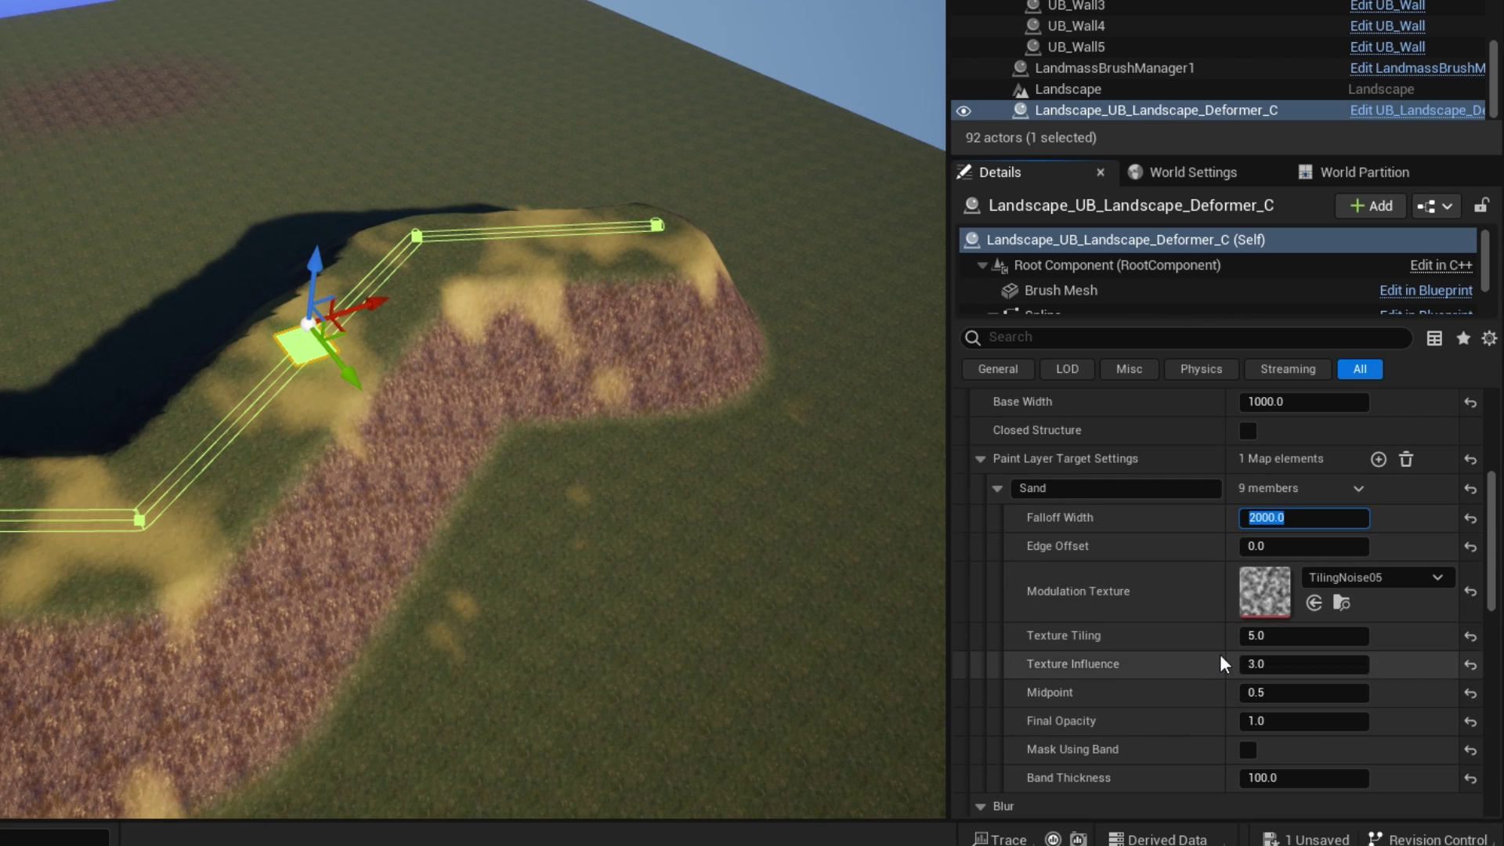
Step: Test Sand Final Opacity at 0 and 0.5, leaving it at 1.0
left_click(1257, 720)
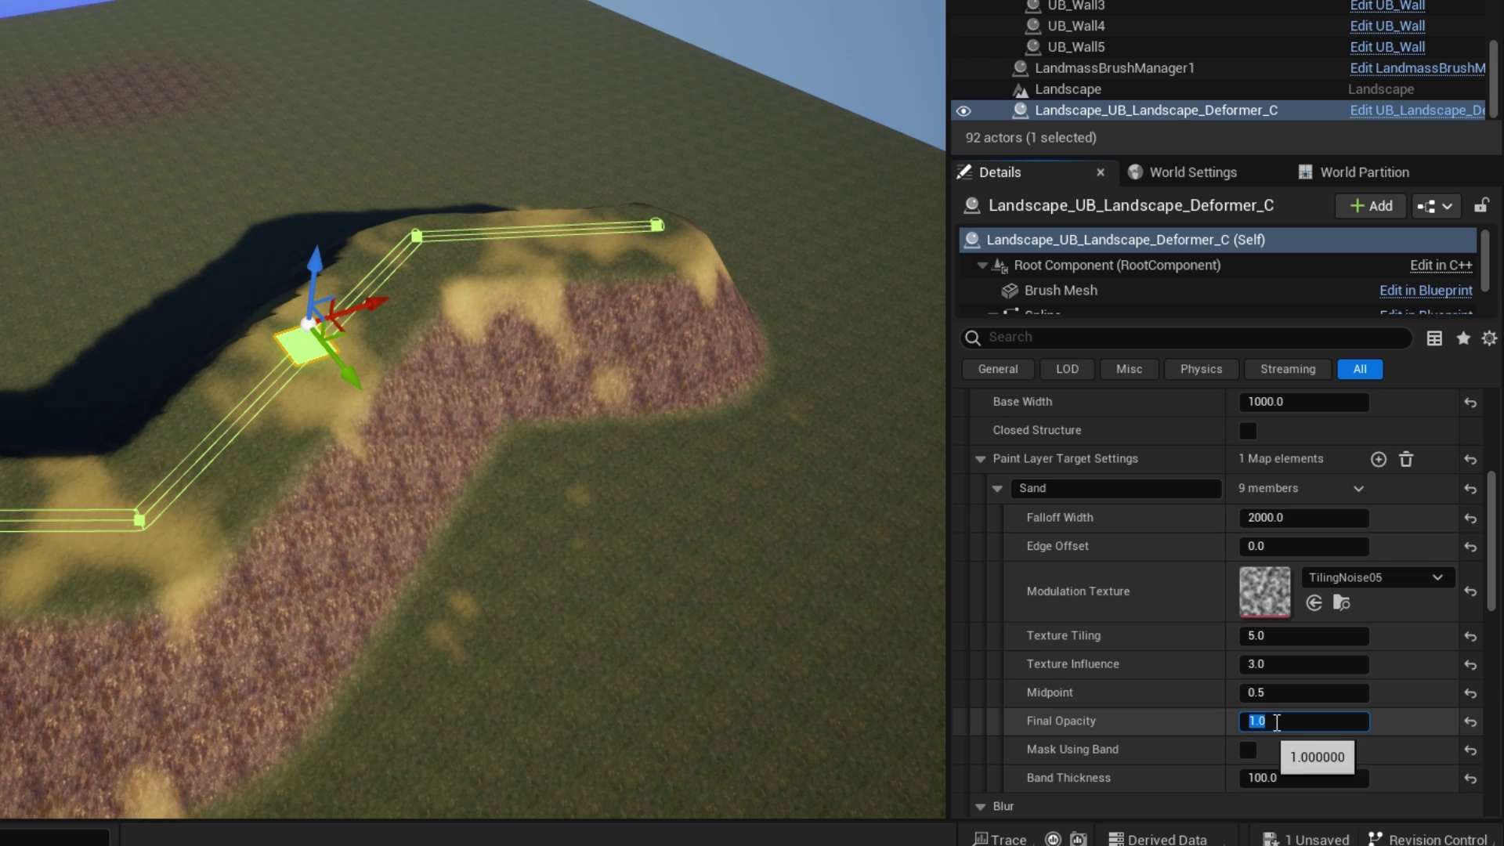
type("0")
key("Return")
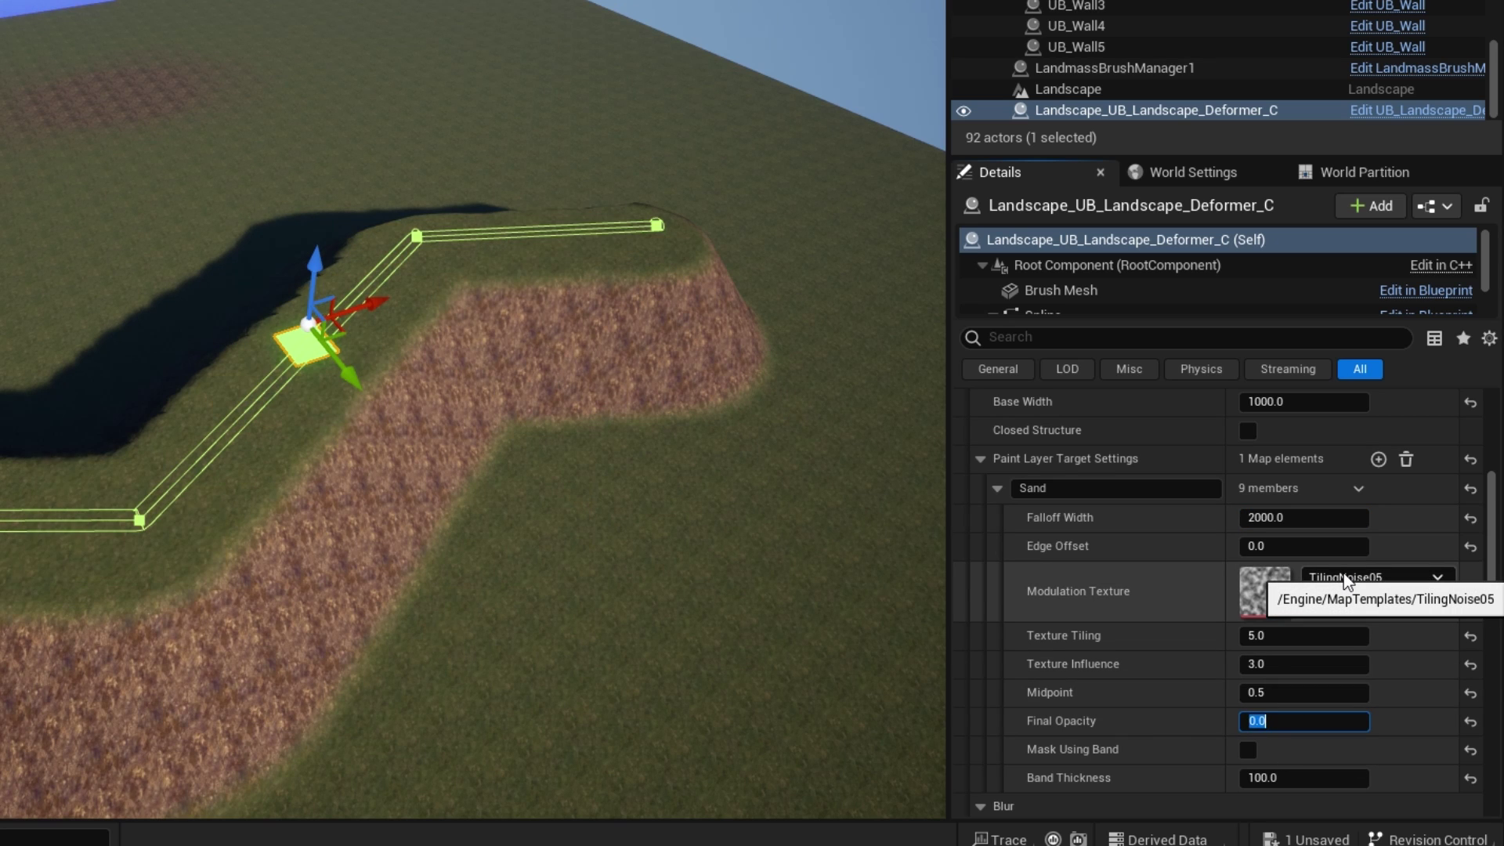
type("1")
key("Return")
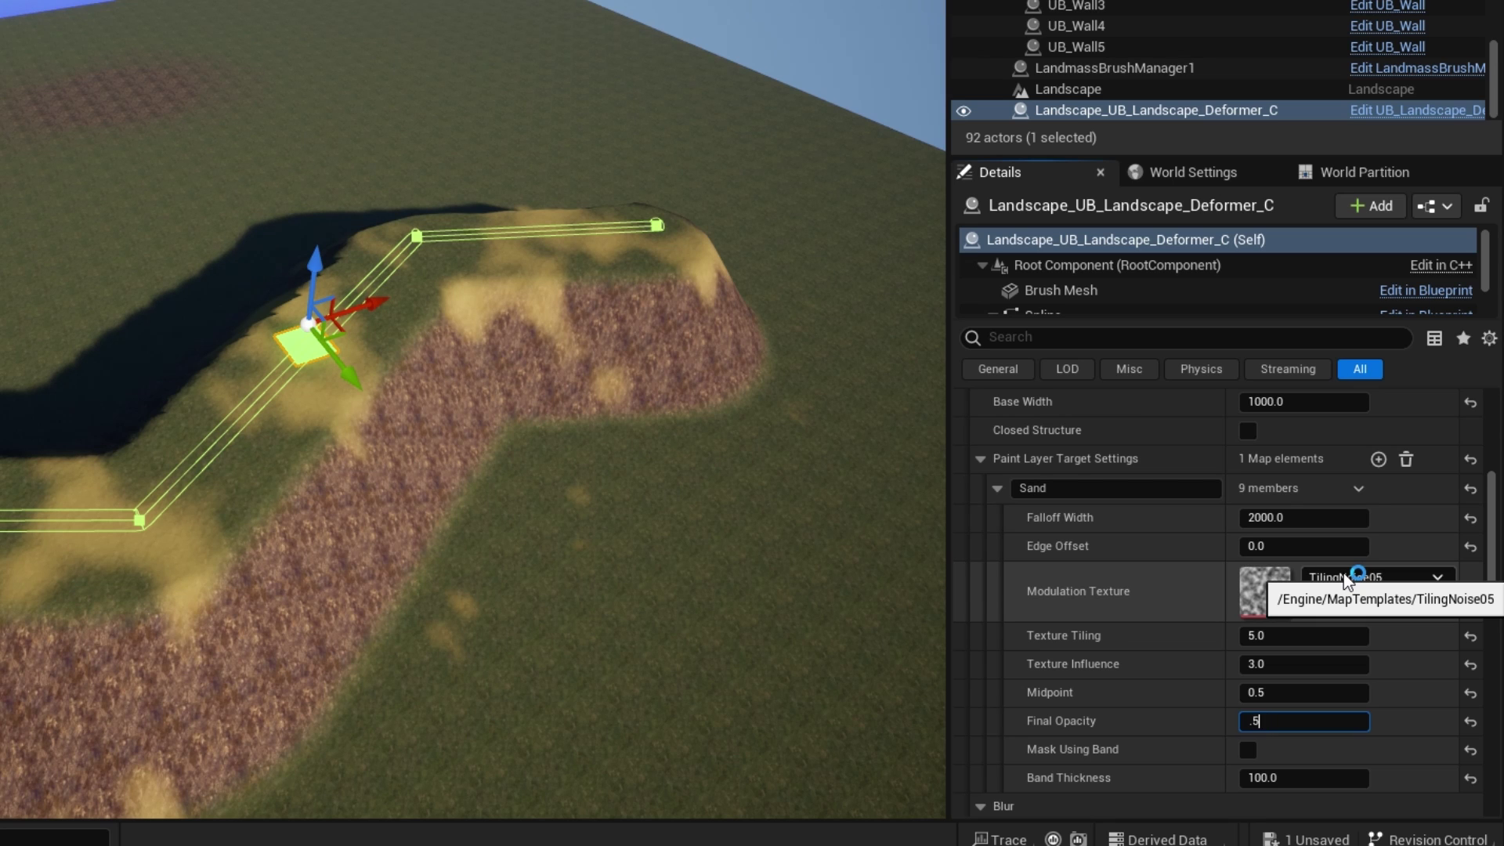
key("Return")
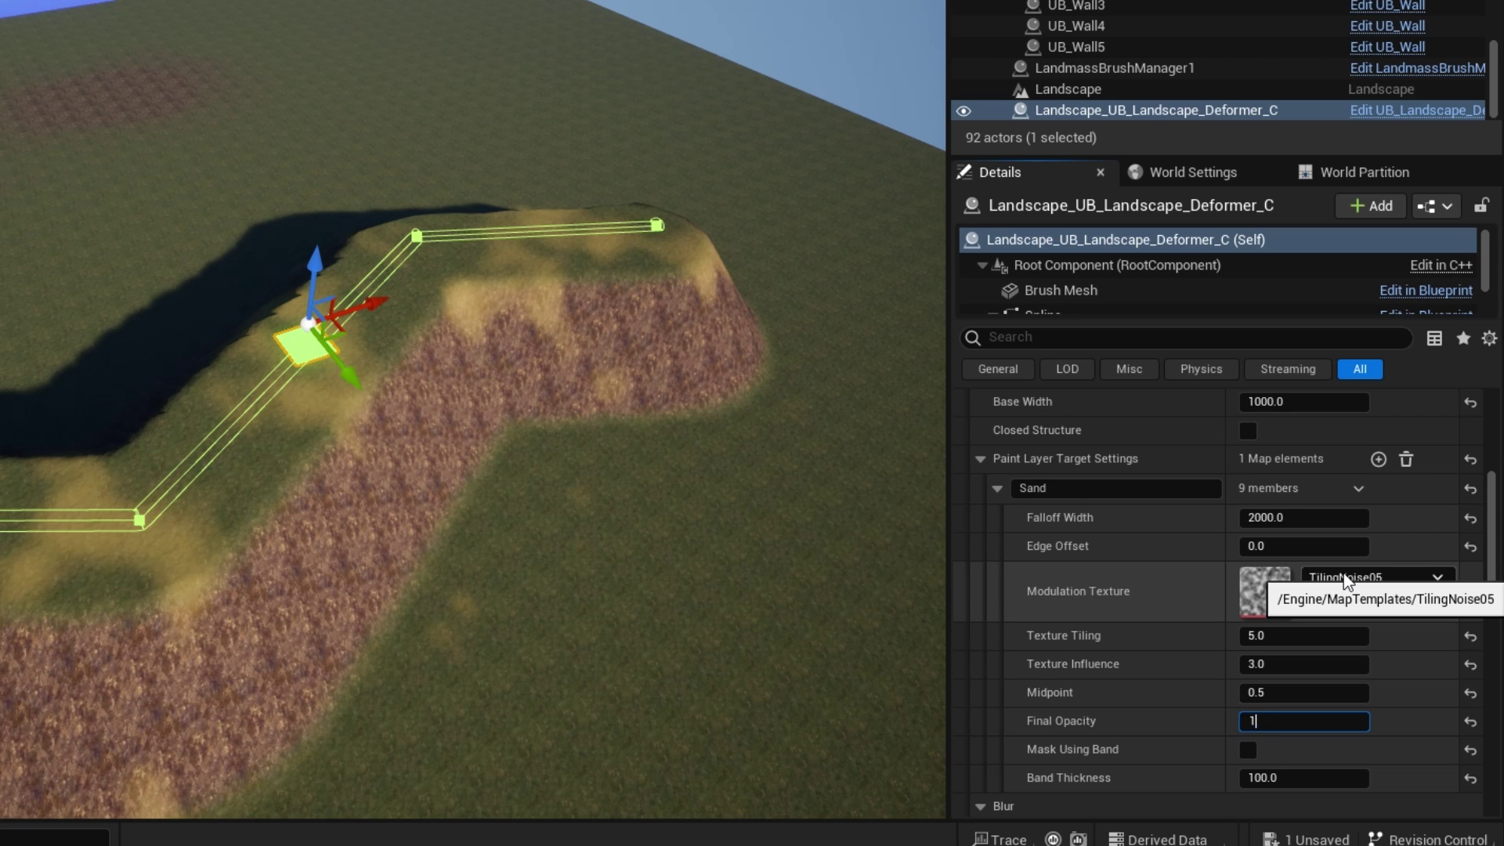
key("Return")
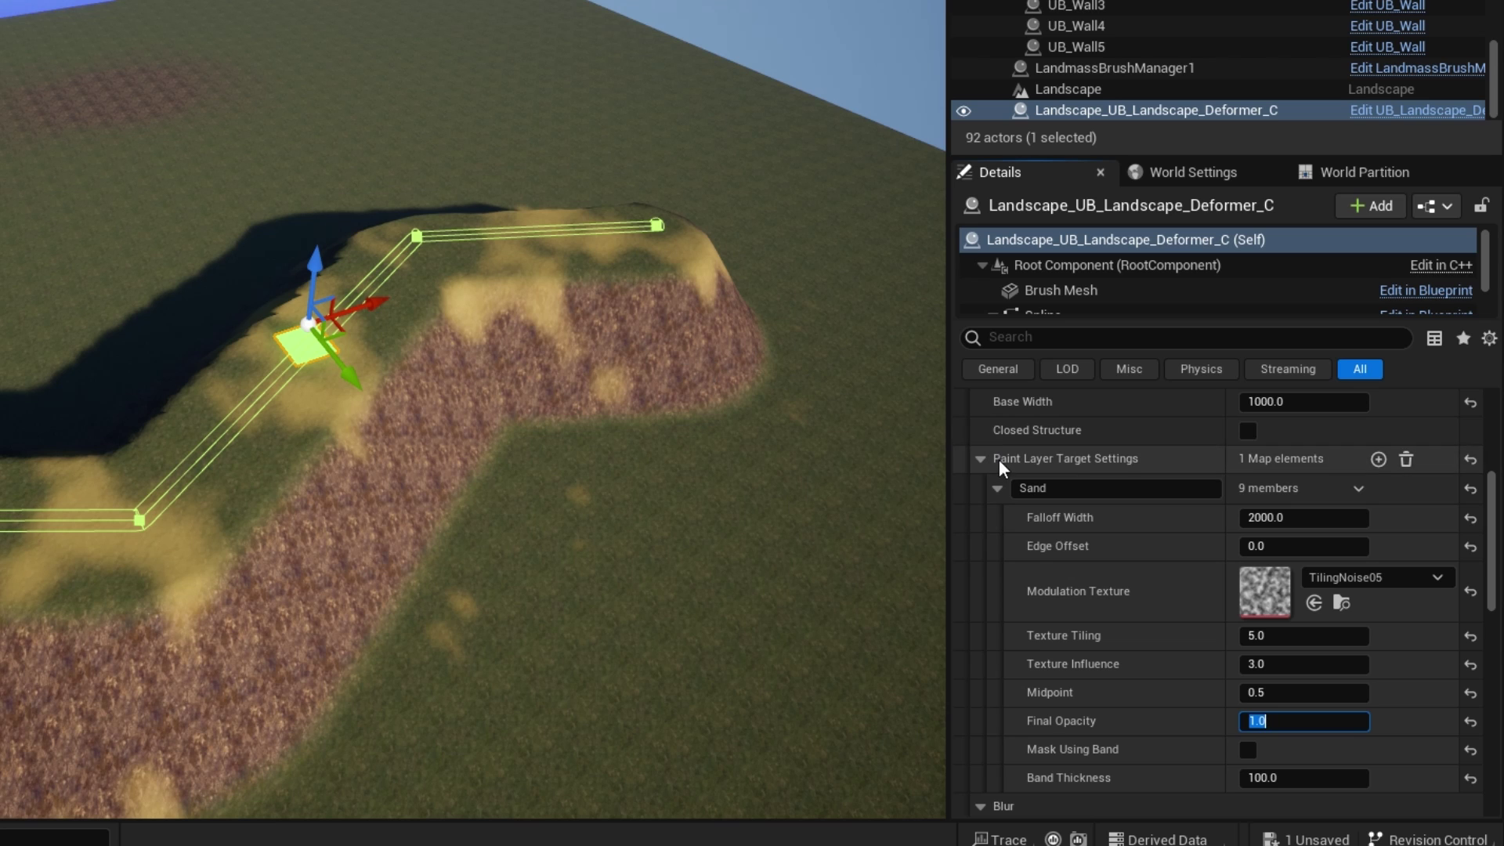
Step: Collapse Sand, add a second paint layer named Rock, and set its Texture Influence to 0
left_click(997, 489)
left_click(1378, 459)
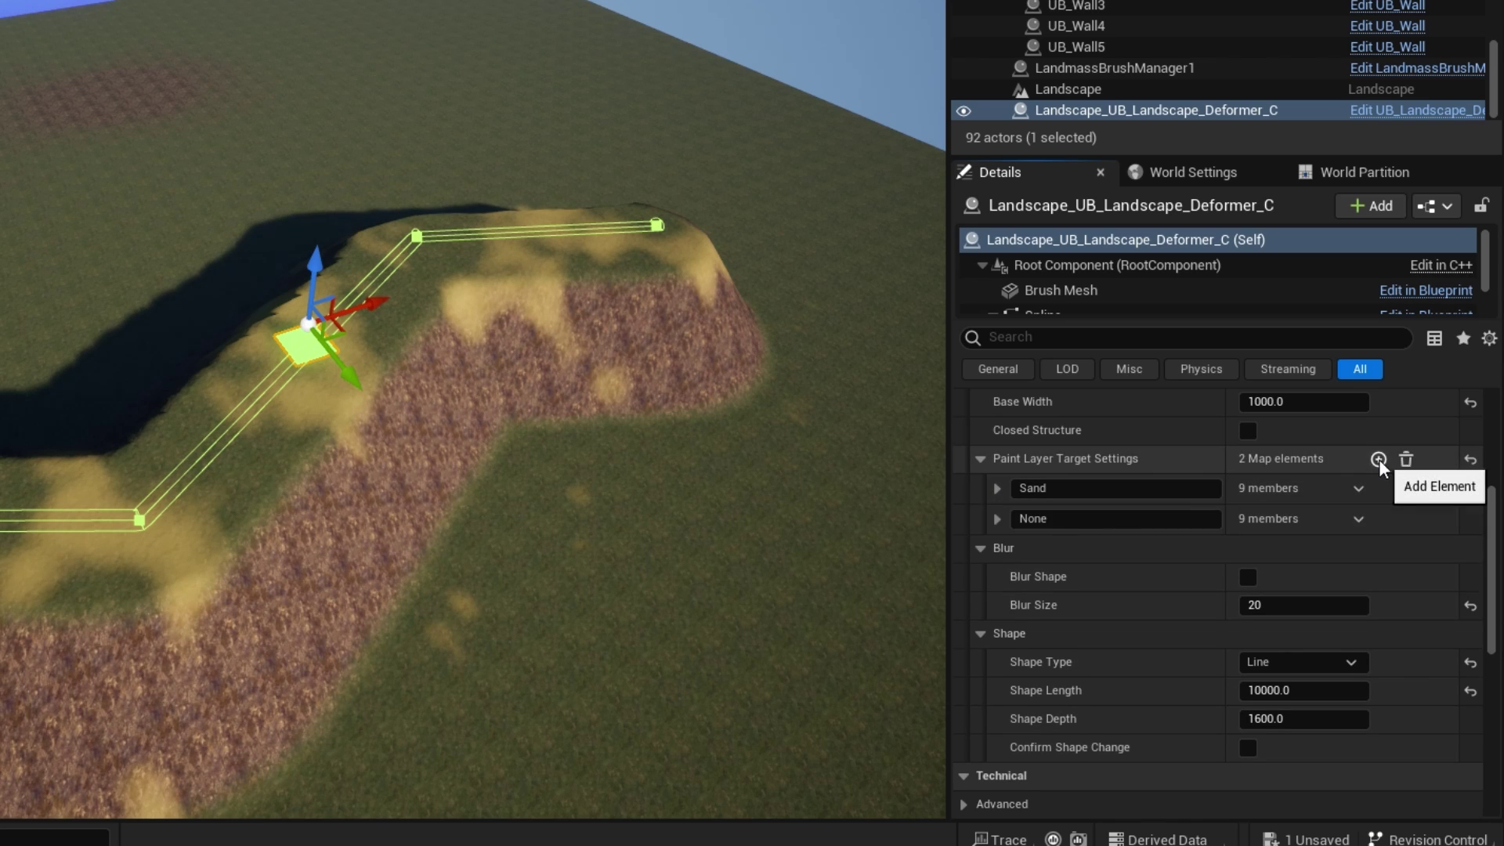
left_click(1050, 519)
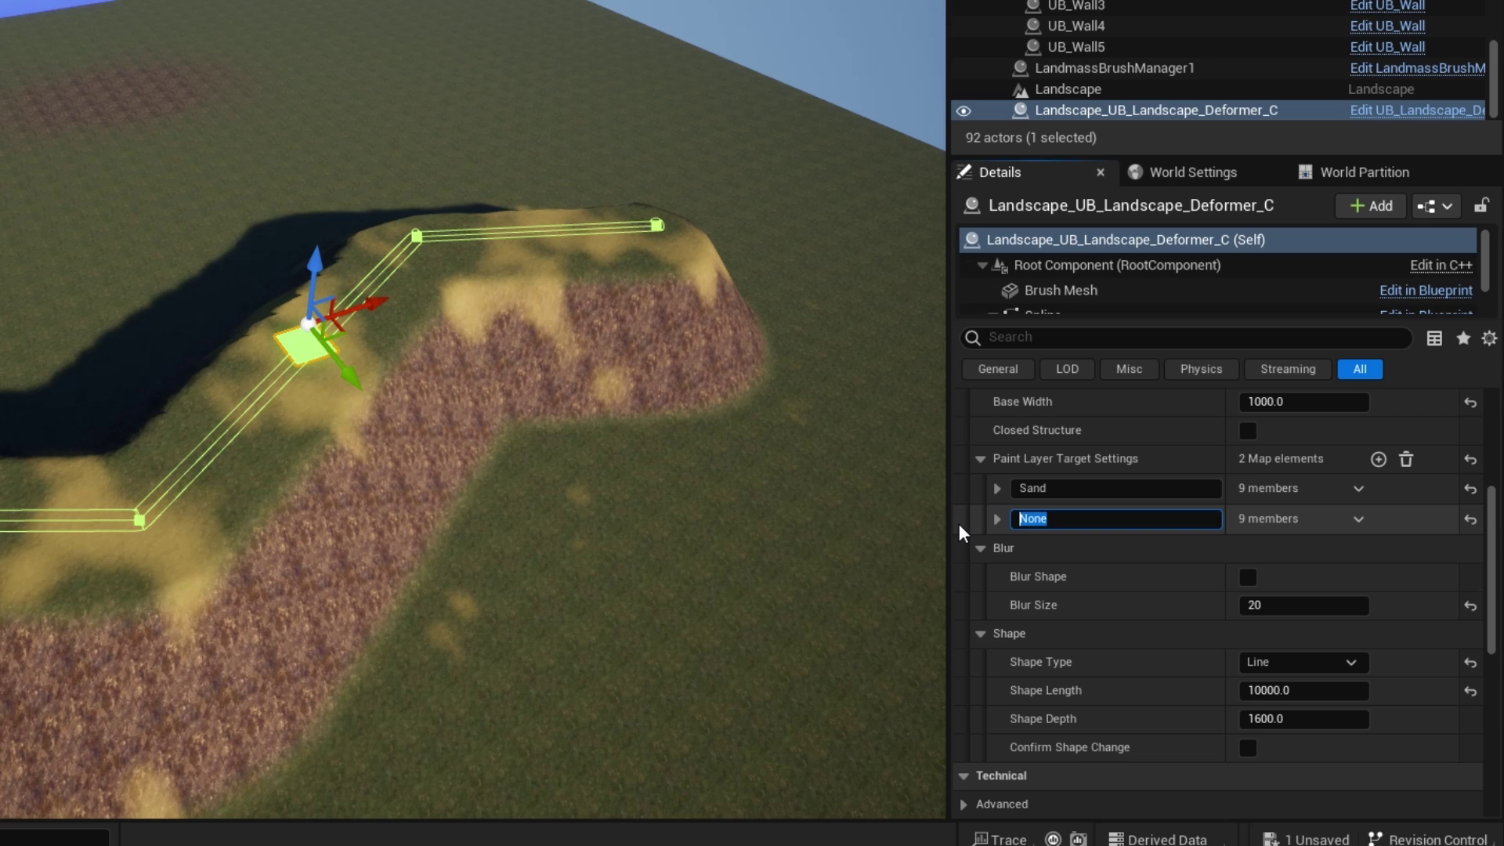
type("Rock")
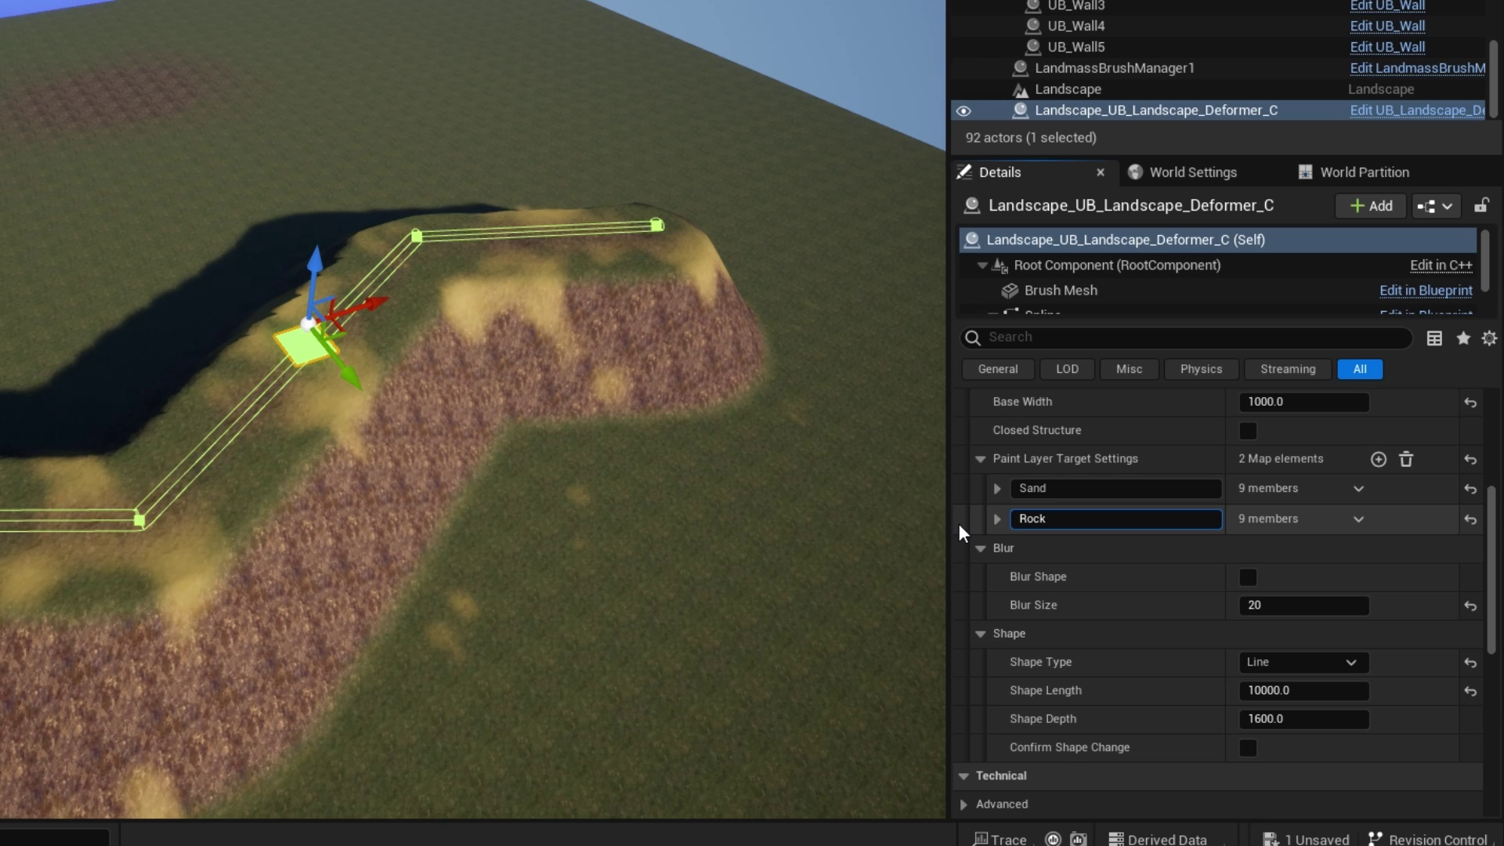
left_click(997, 518)
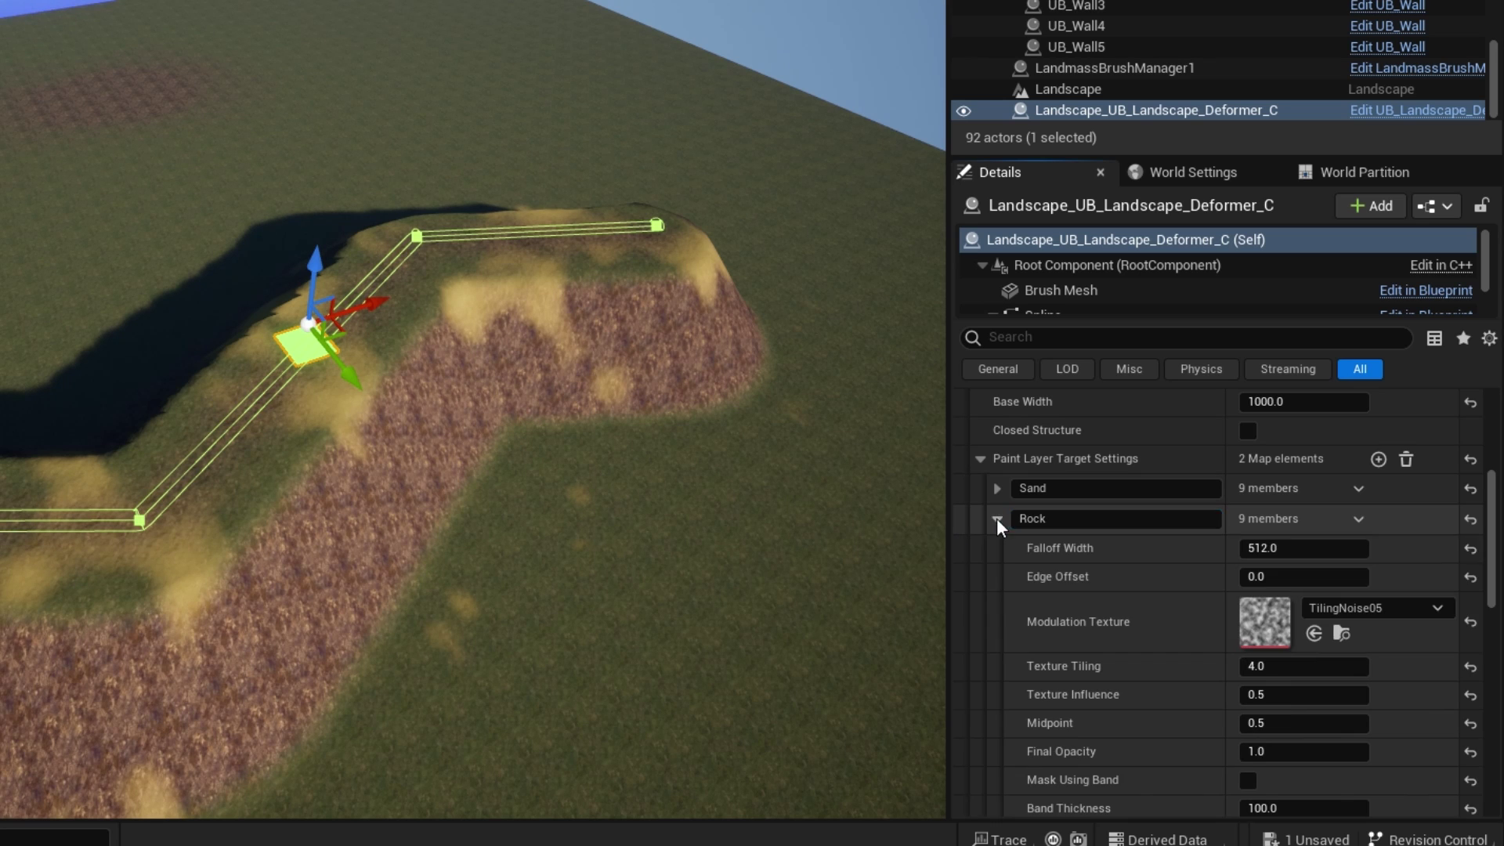
scroll(1128, 622, "down", 1)
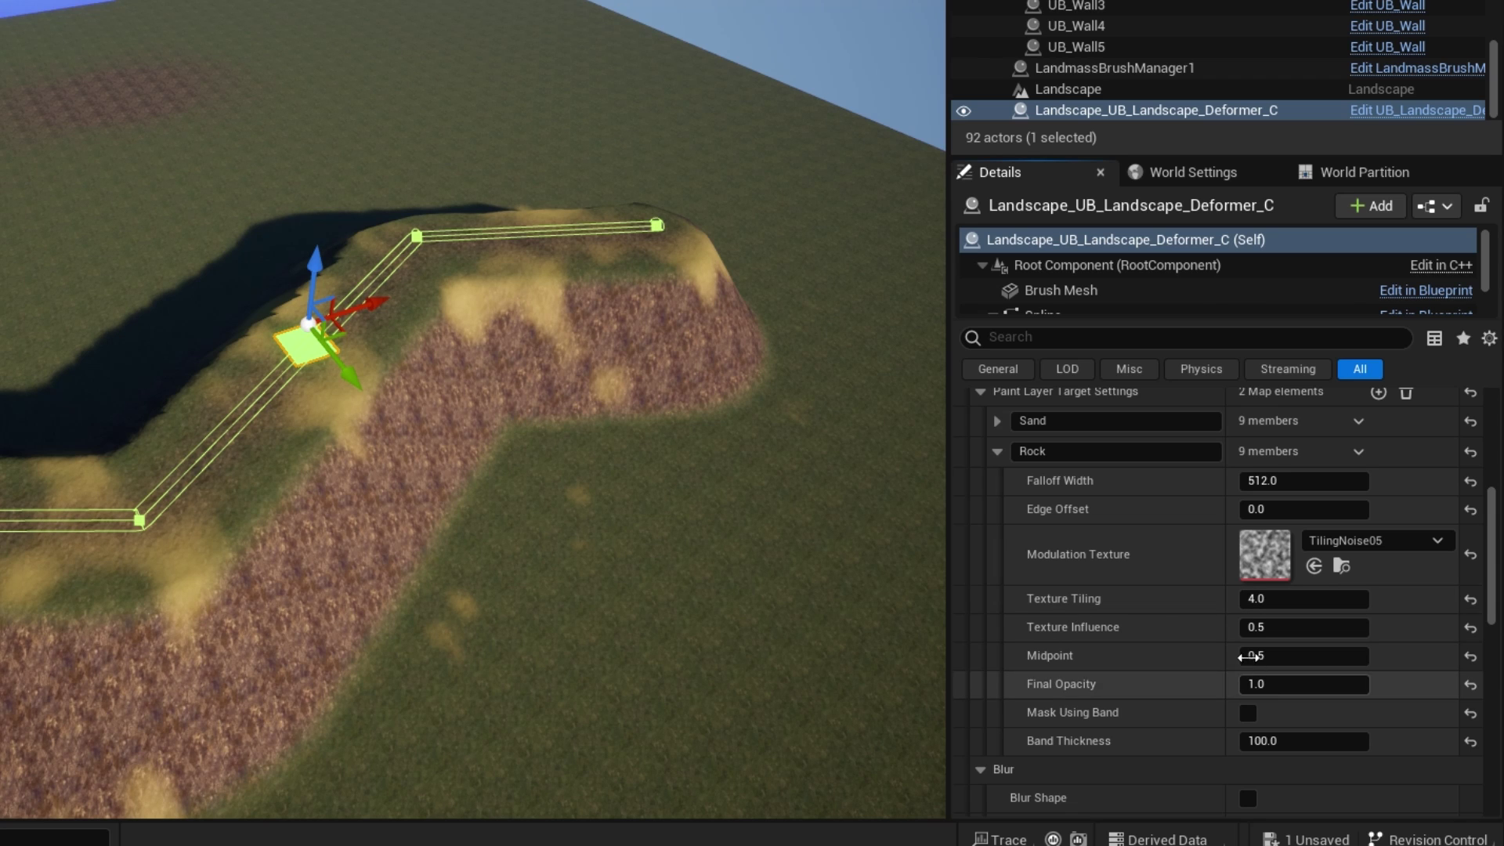
left_click(1266, 629)
type("0")
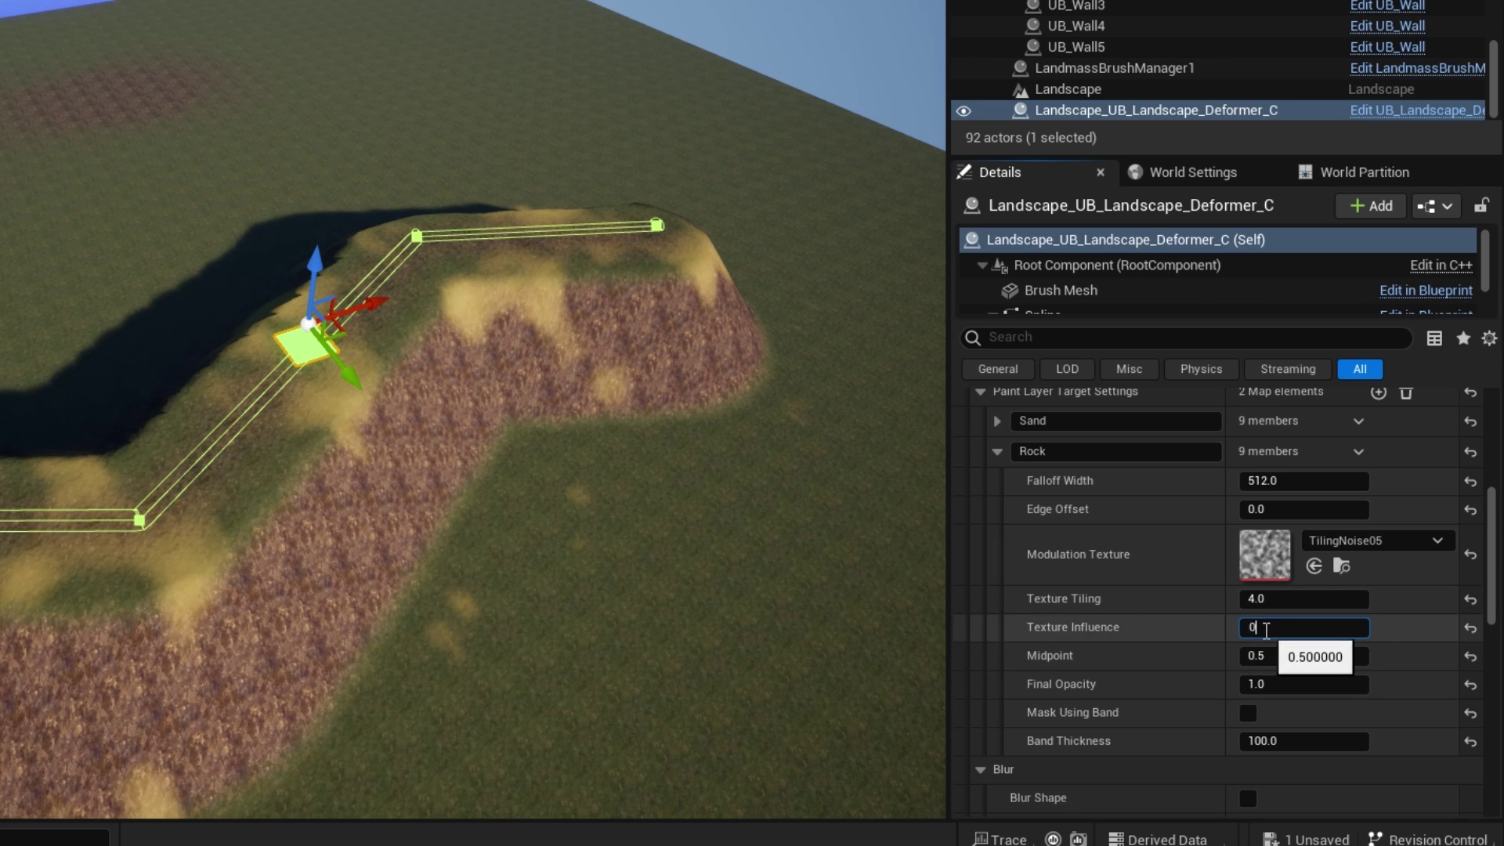
key("Return")
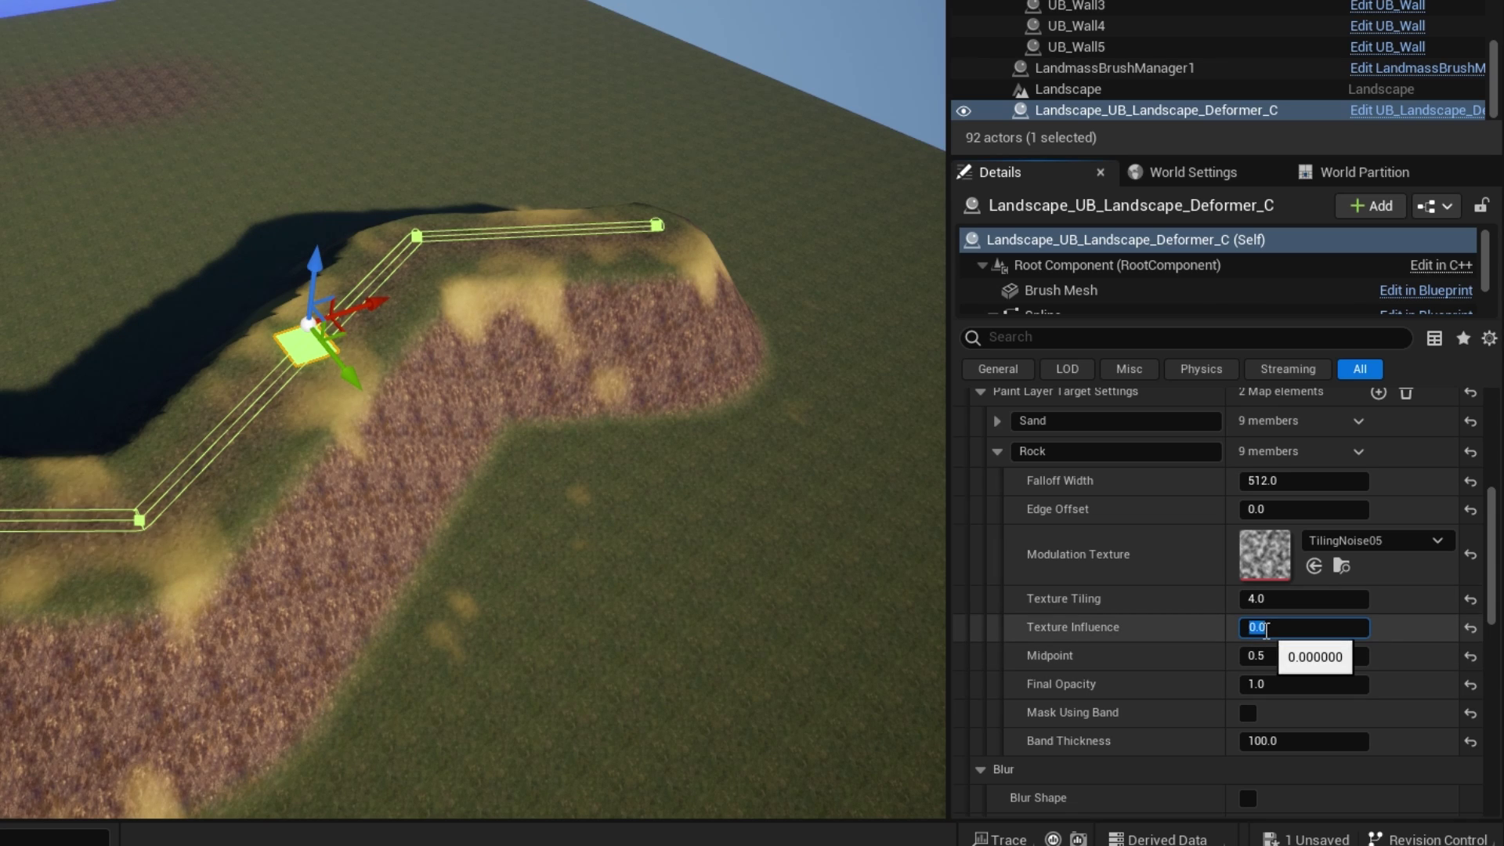
Step: Give the Rock layer a 200 Falloff Width and a Final Opacity of 10
left_click(1251, 684)
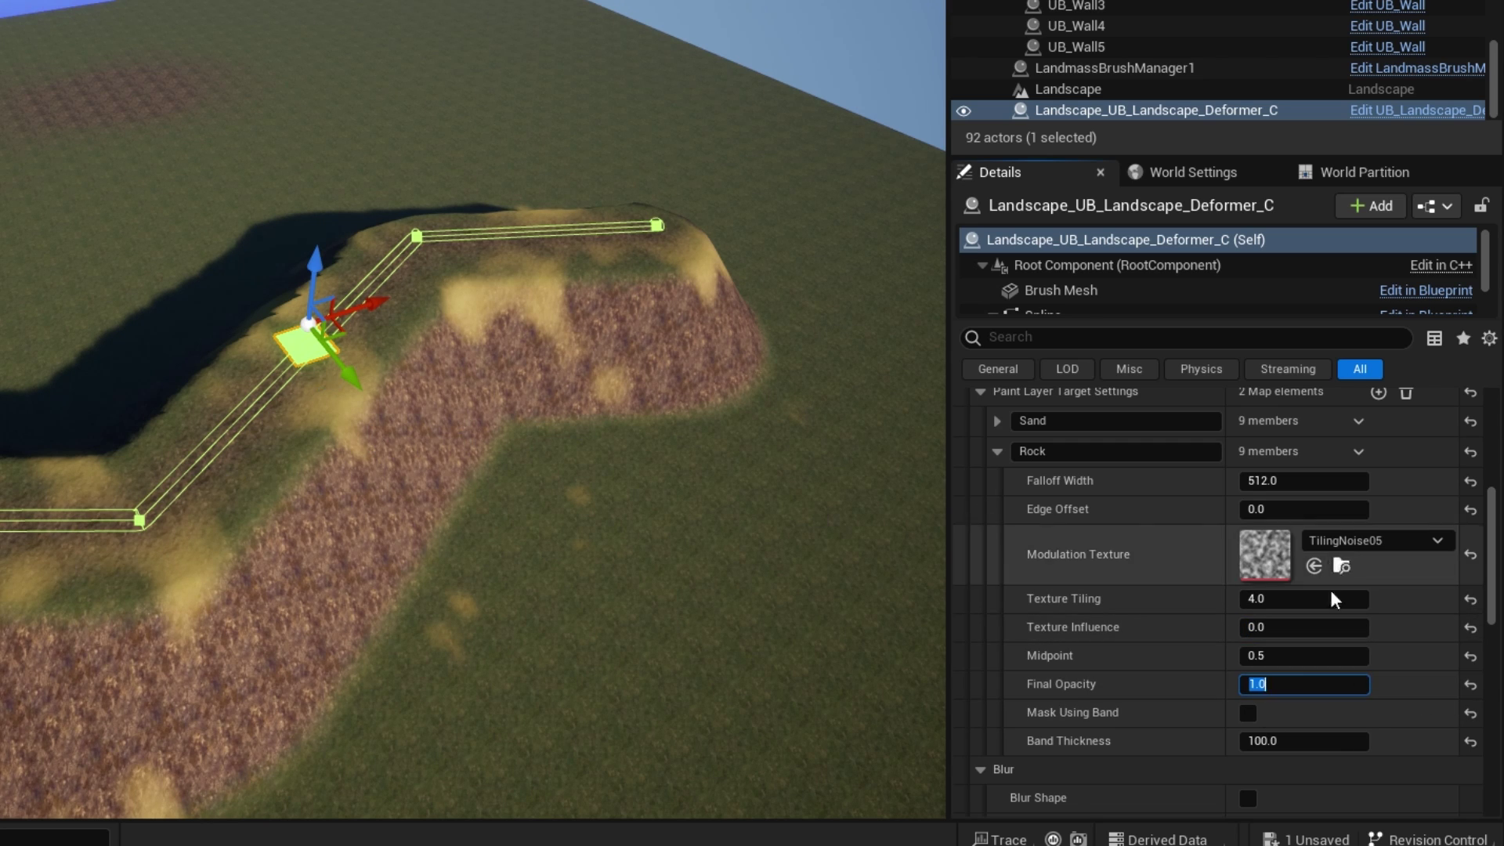
type("5")
key("Return")
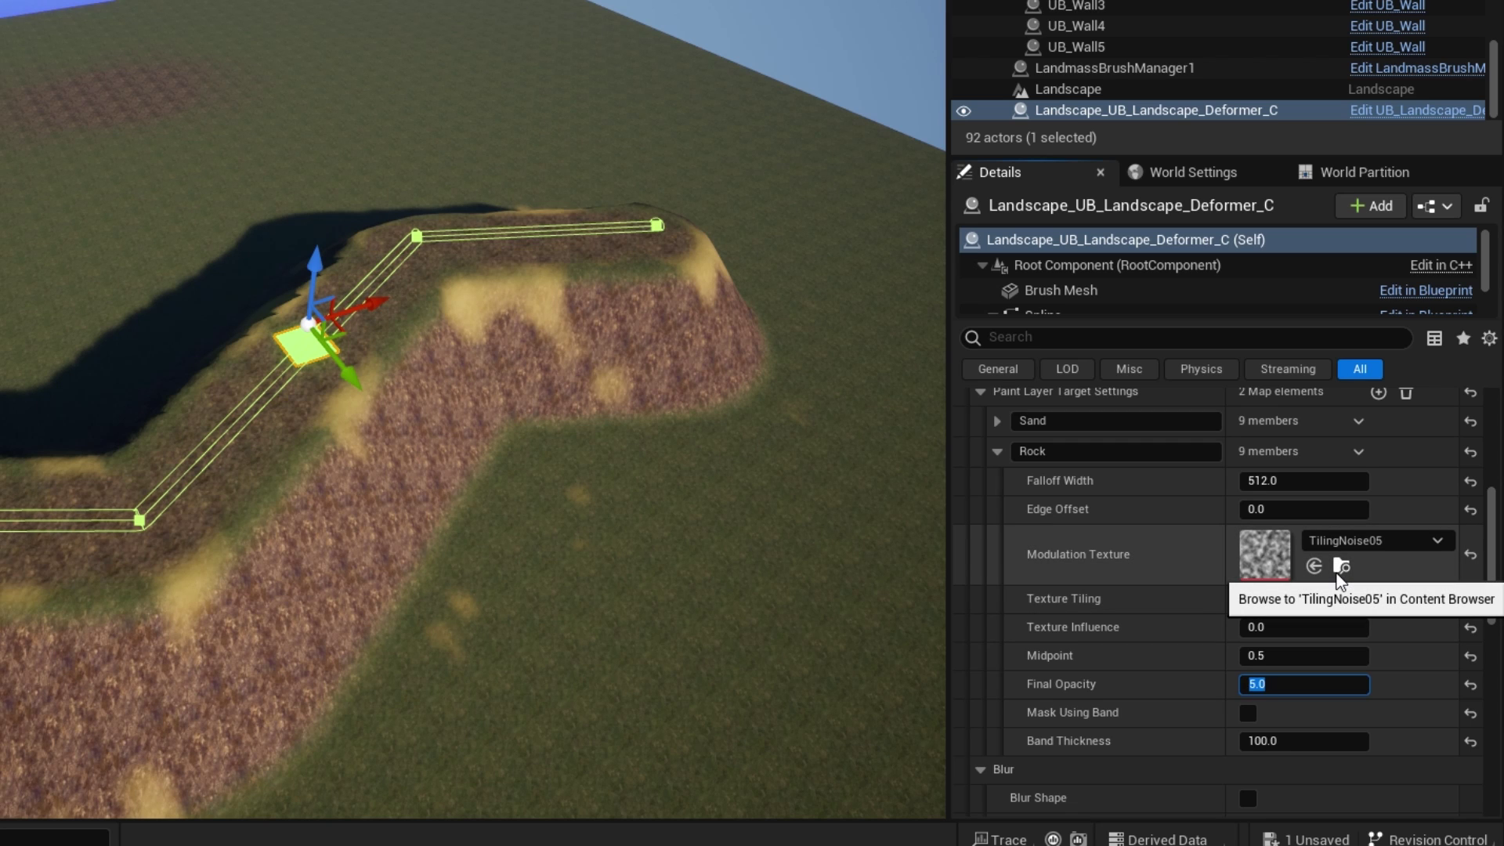
left_click(1292, 483)
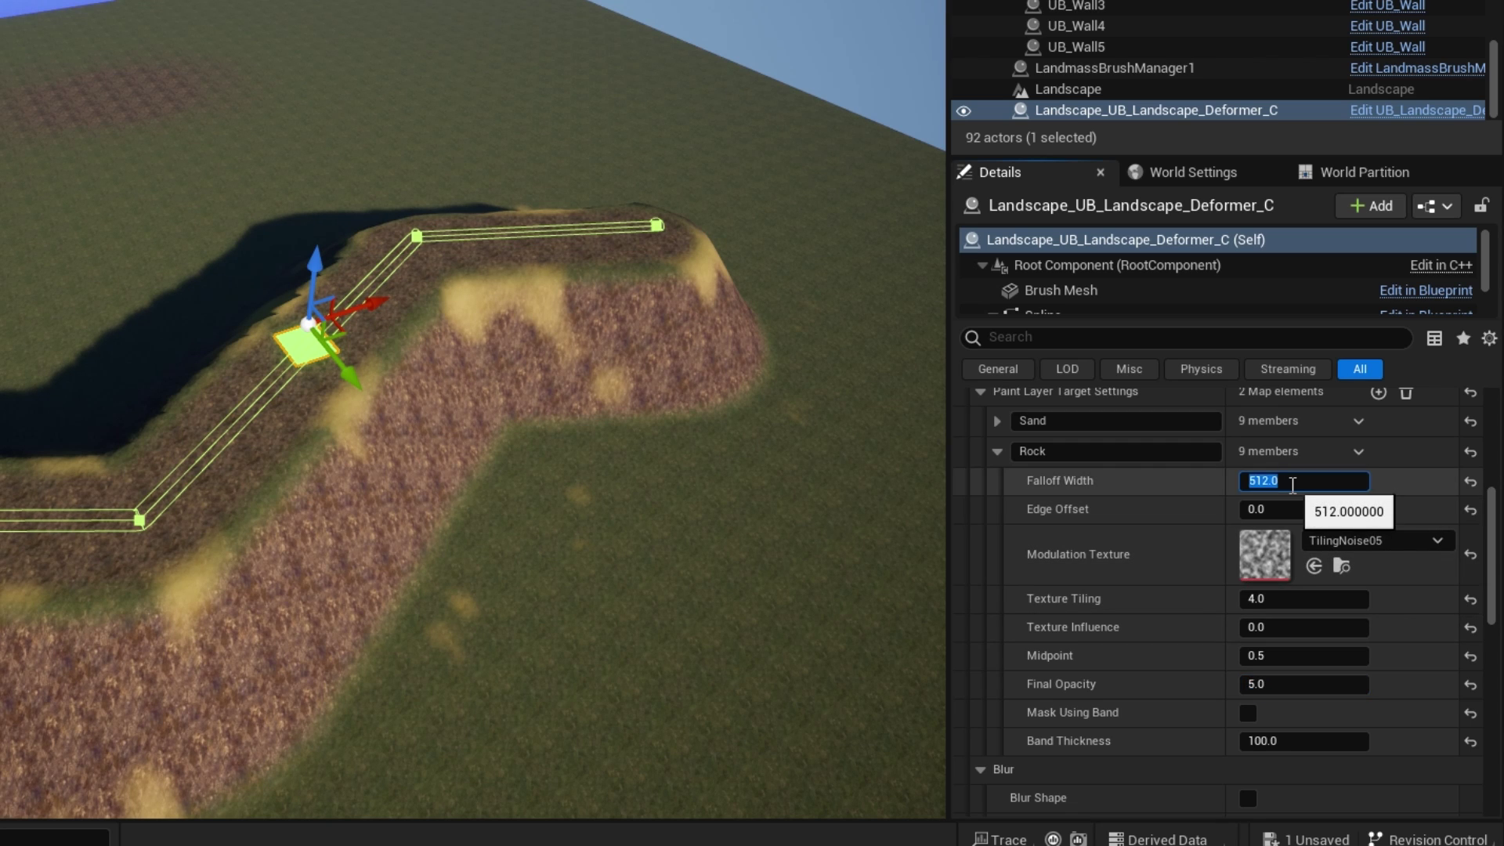
type("200")
key("Return")
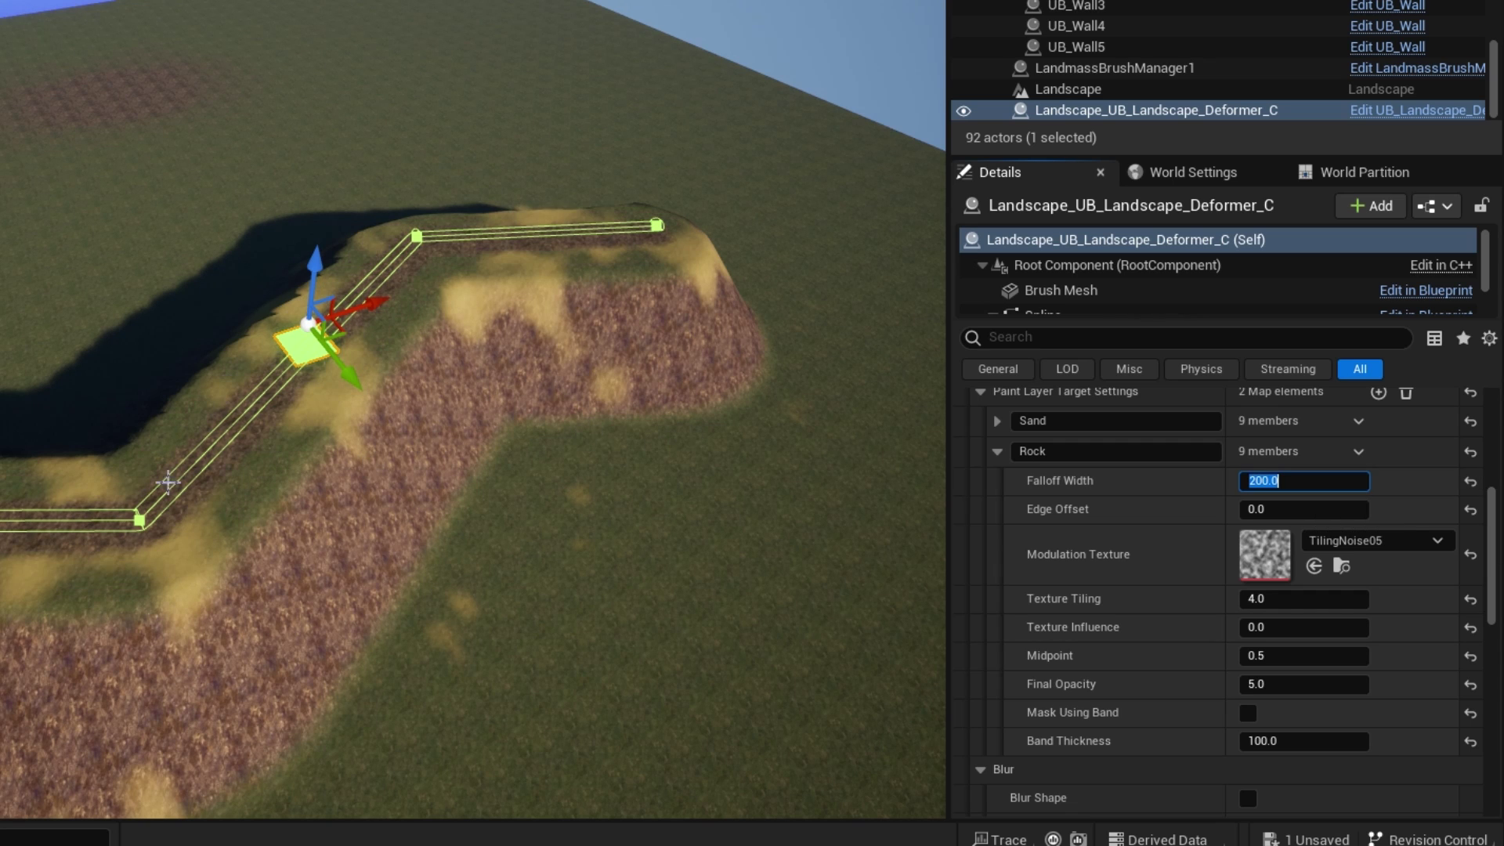
left_click(1304, 684)
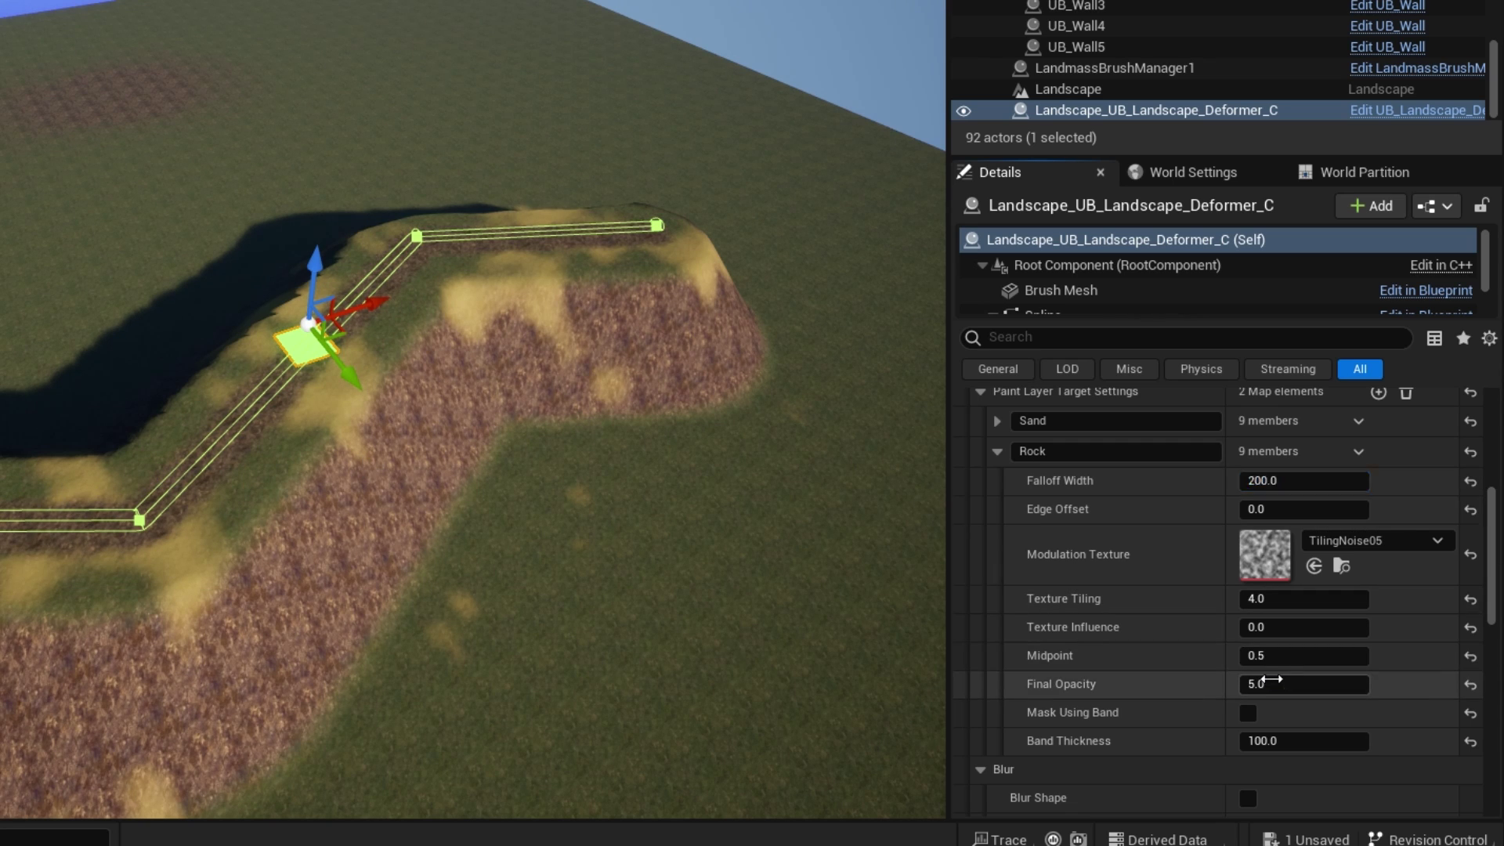
type("10")
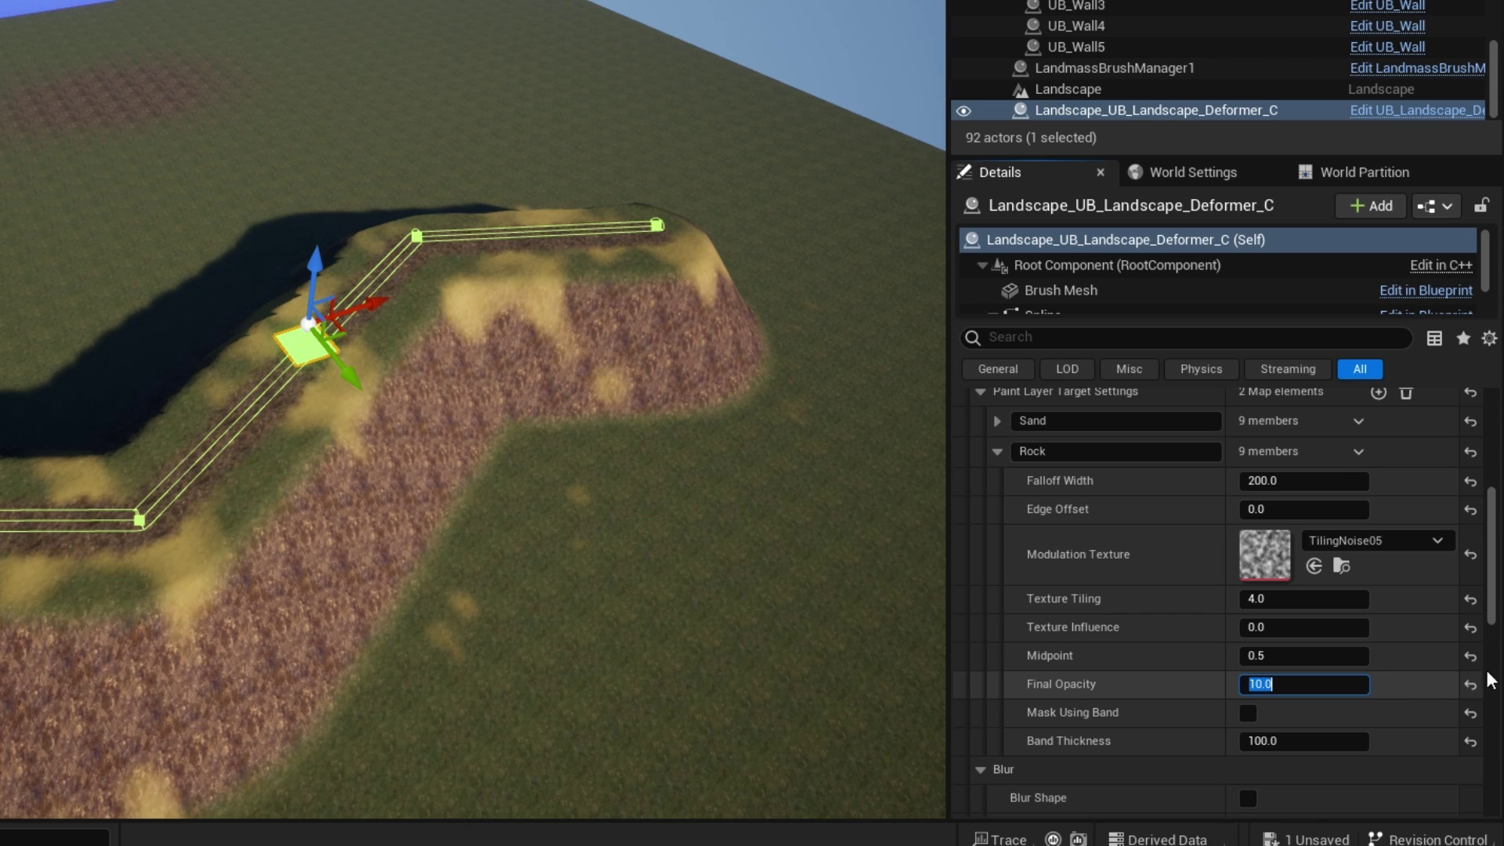
key("Return")
Step: Deselect the deformer and fly around the ridge to inspect the sand blotches and rock path
key("Escape")
key("w")
right_click_drag(571, 531, 644, 581)
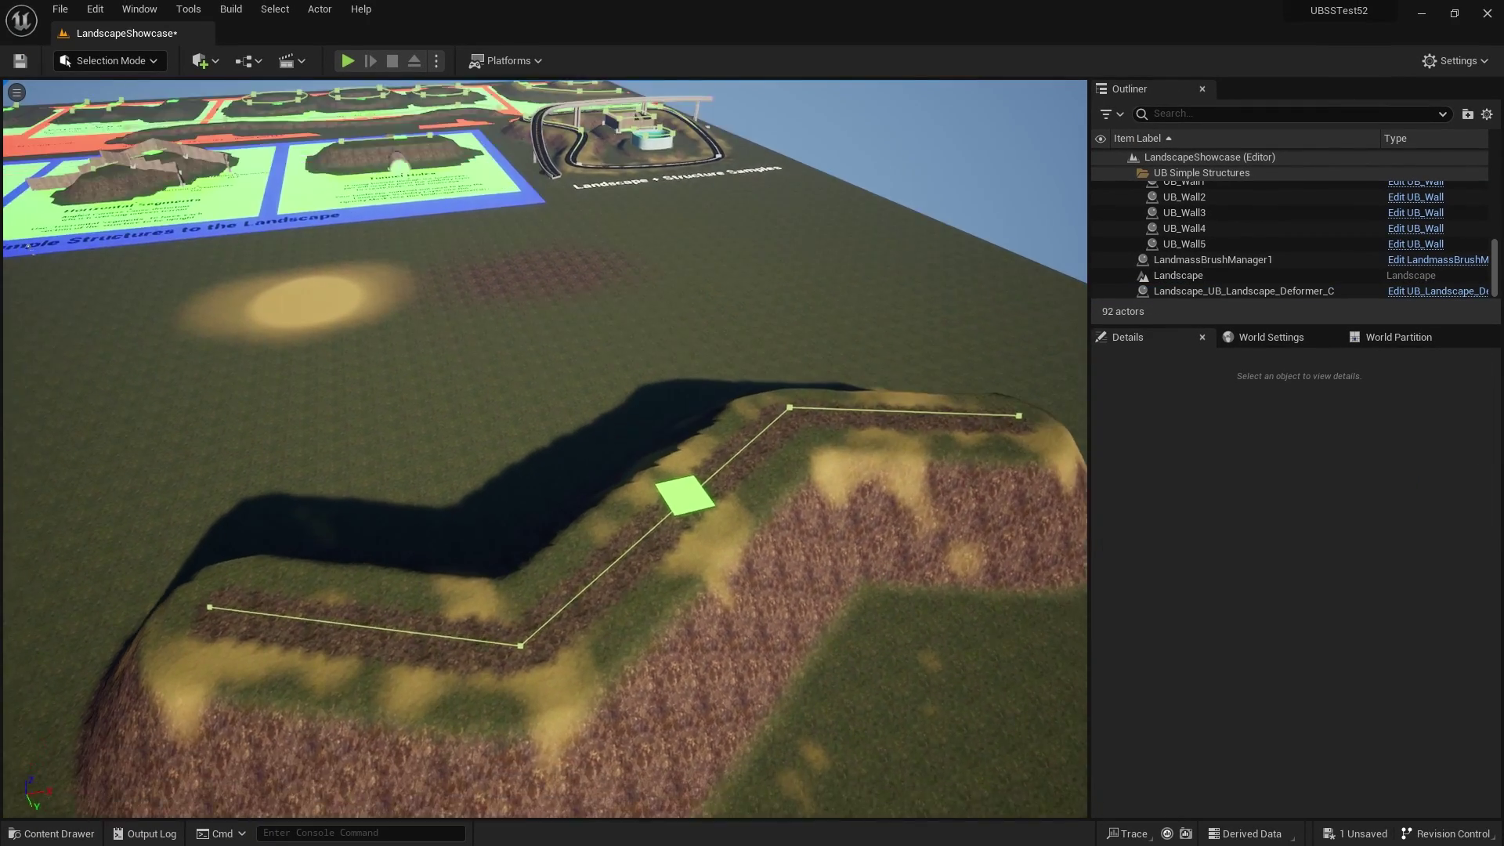
key("q")
key("d")
key("e")
mouse_move(696, 343)
right_mouse_down()
mouse_move(682, 354)
mouse_move(697, 368)
right_mouse_up()
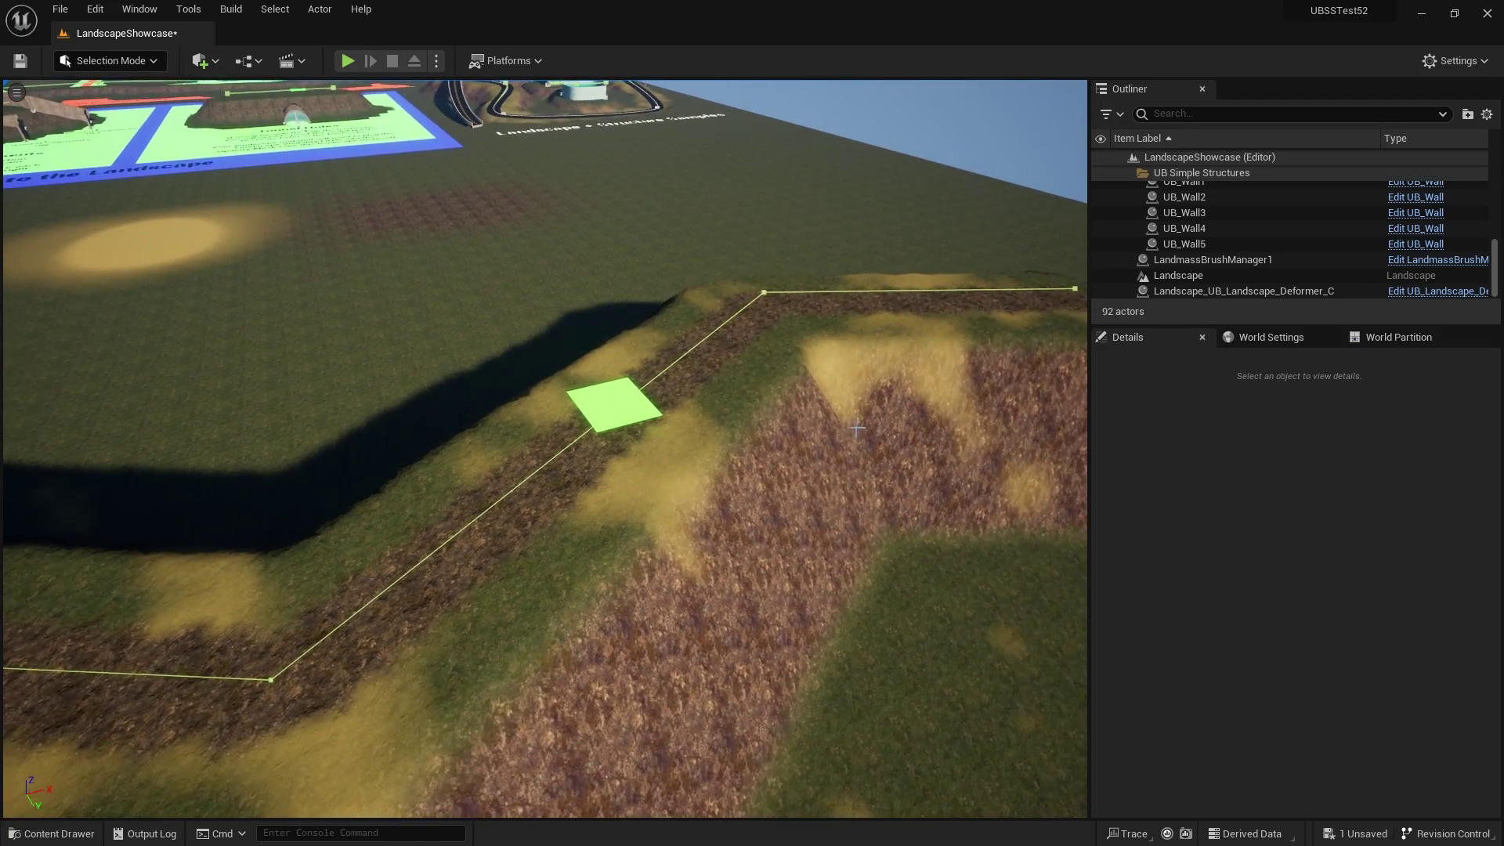
key("d")
right_click_drag(856, 427, 822, 477)
key("s")
key("d")
key("d")
mouse_move(808, 543)
right_mouse_down()
mouse_move(670, 554)
mouse_move(806, 542)
right_mouse_up()
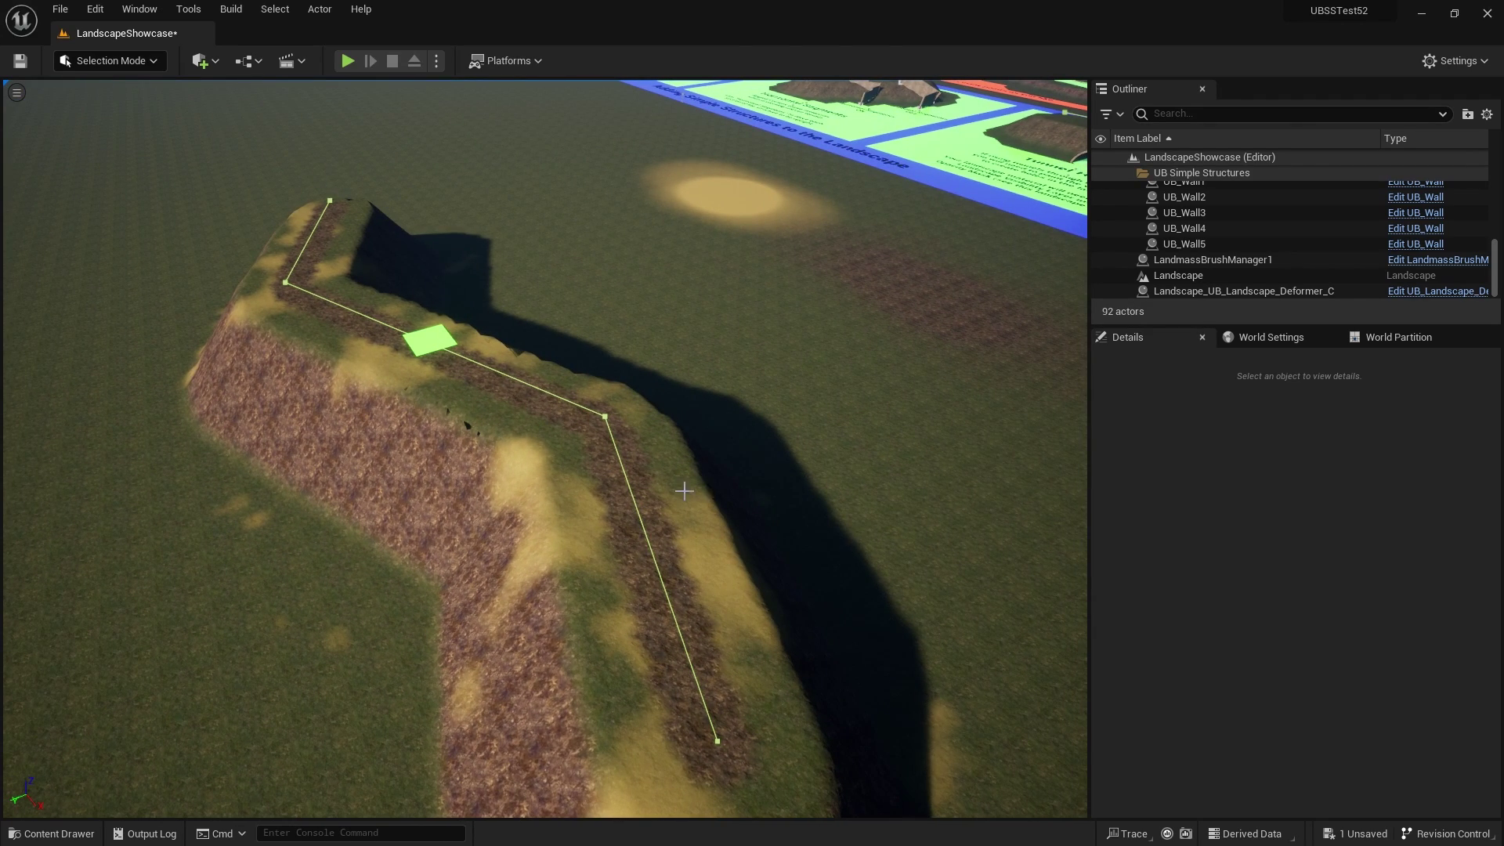
right_click_drag(427, 347, 392, 365)
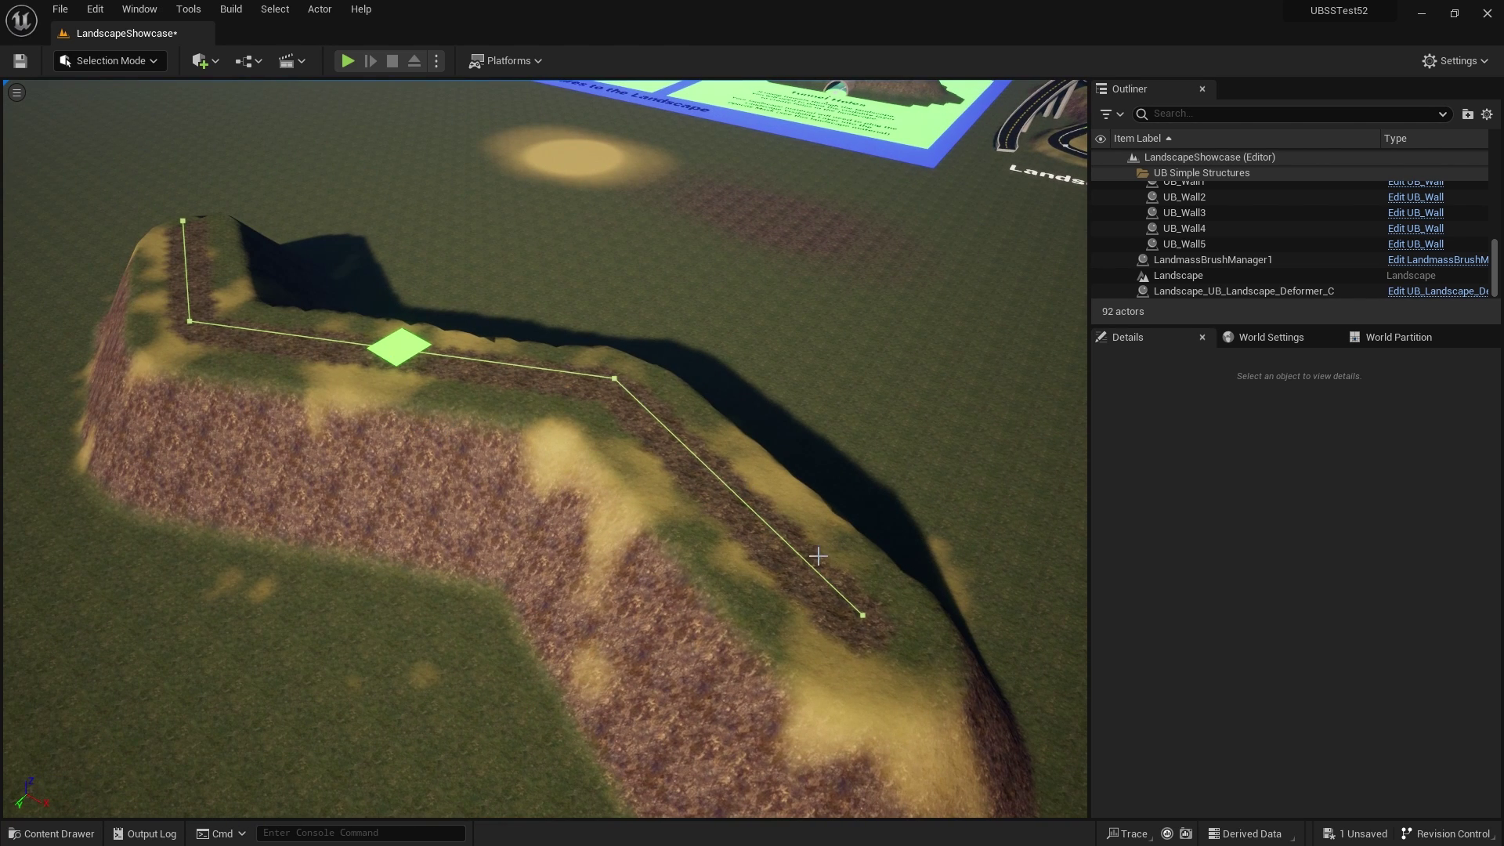
right_click_drag(731, 474, 713, 452)
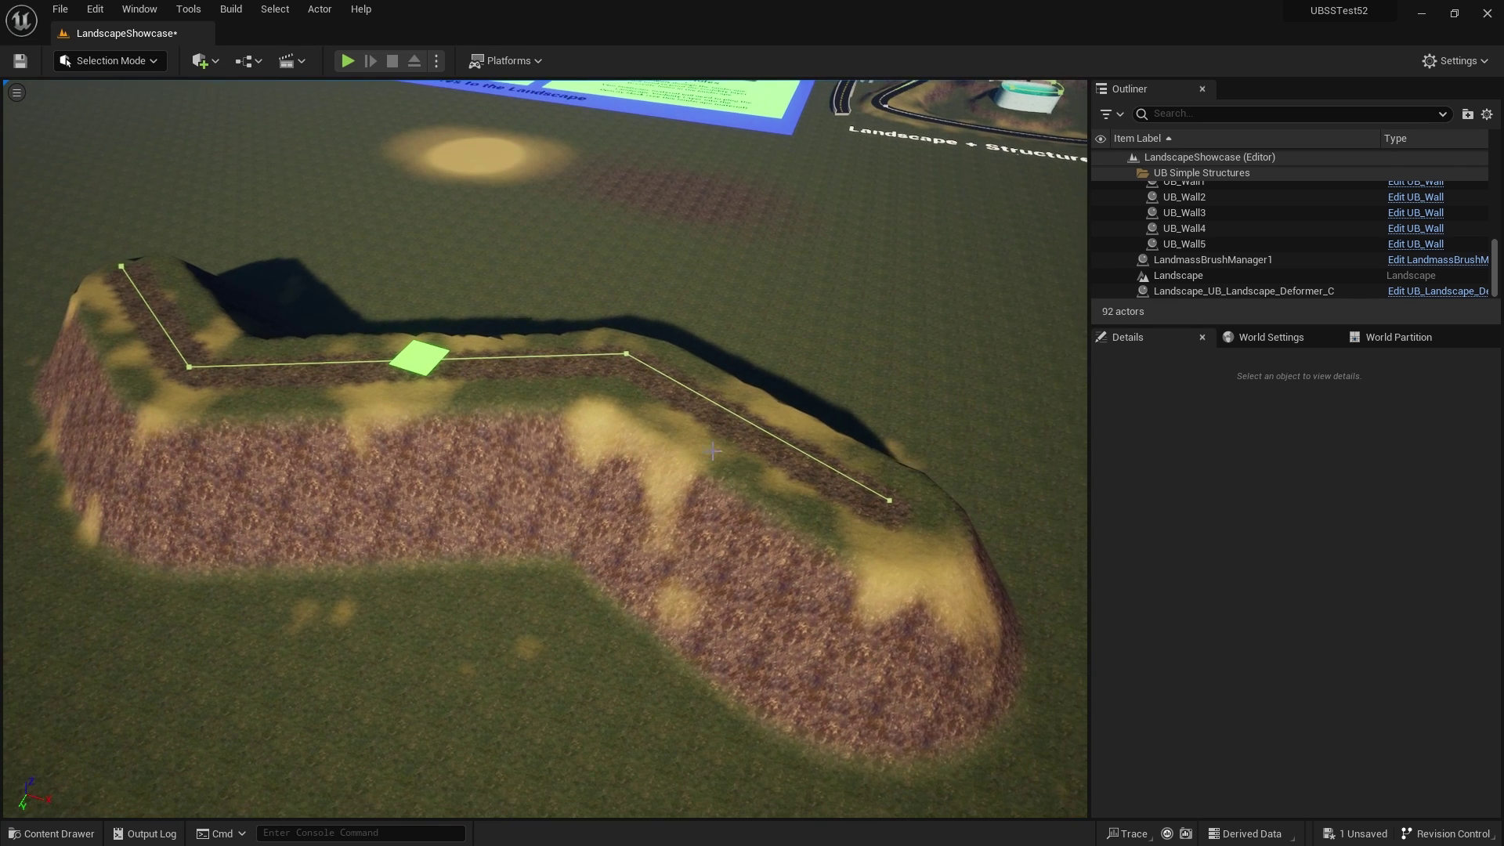